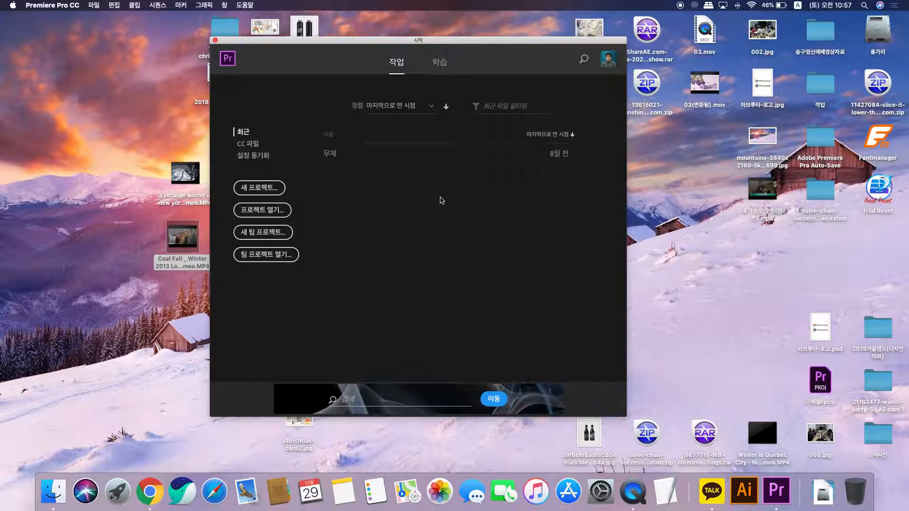
- Create a new project named 겨울 in the desktop folder, keeping the default general settings
{"action": "left_click", "coordinate": [259, 188]}
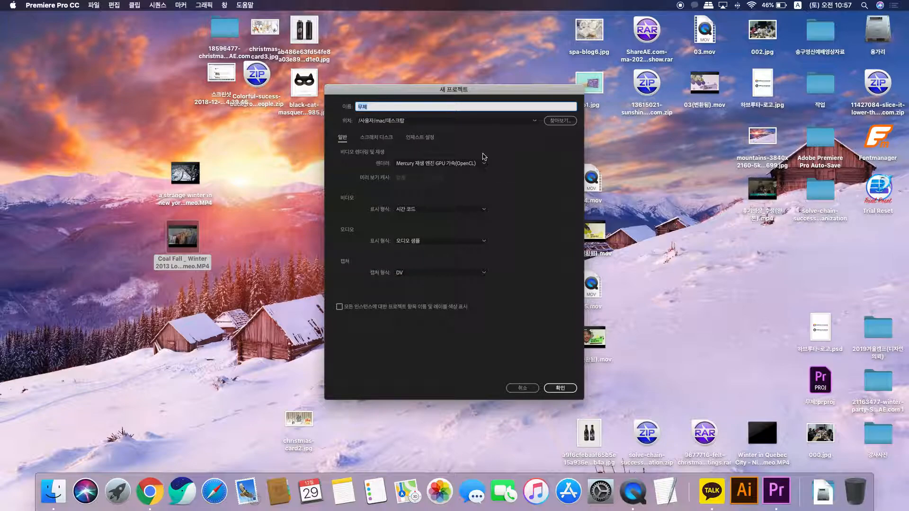
{"action": "type", "text": "d"}
{"action": "key", "text": "BackSpace"}
{"action": "key", "text": "ctrl+space"}
{"action": "type", "text": "ㄱㅕㅇㅜㄹ"}
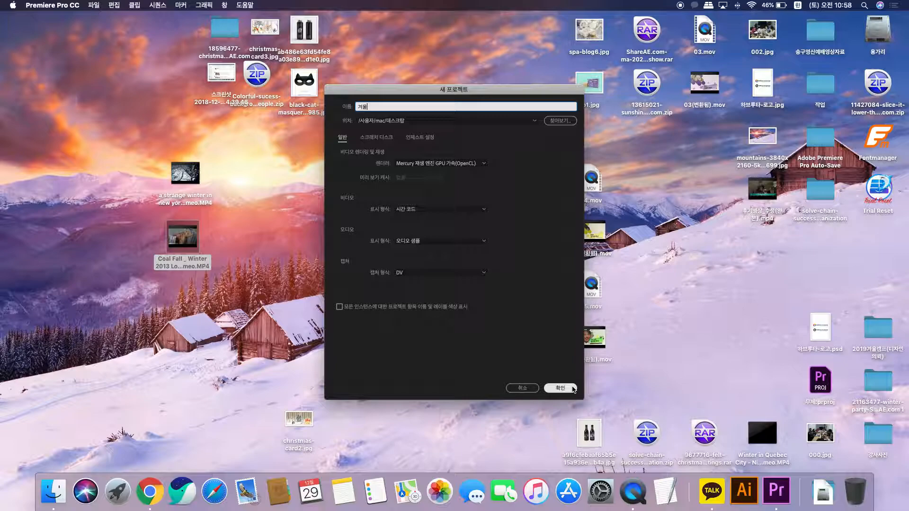
{"action": "left_click", "coordinate": [573, 389]}
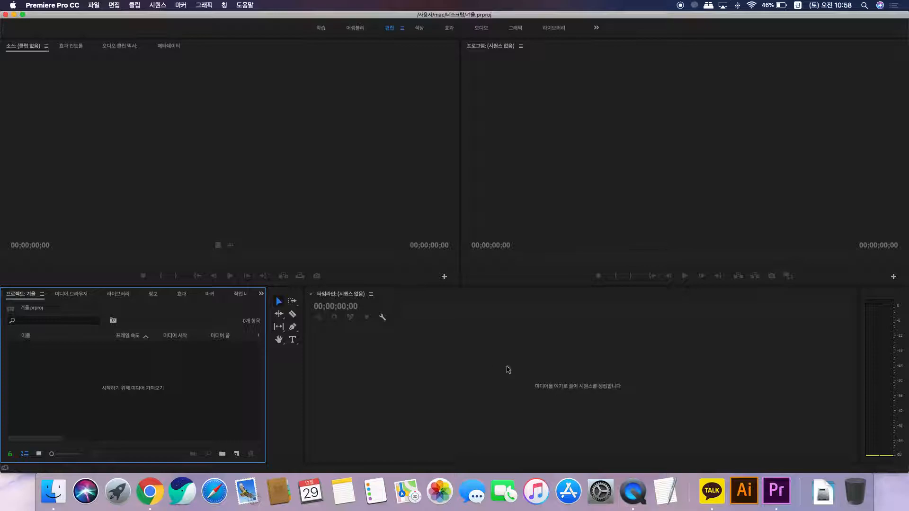
- Resize the workspace so the source monitor is narrower and the project panel wider, with the tools arranged in one column
{"action": "left_click_drag", "start_coordinate": [460, 263], "coordinate": [351, 277]}
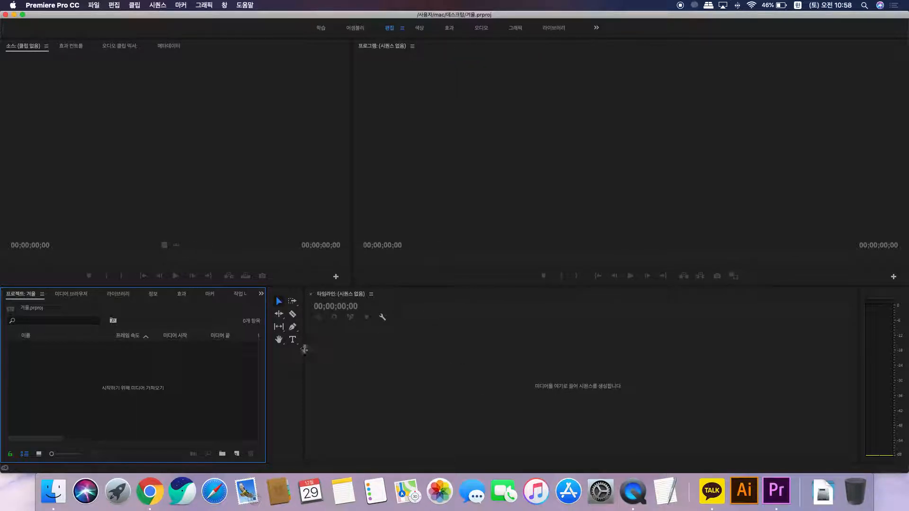
{"action": "left_click_drag", "start_coordinate": [311, 349], "coordinate": [335, 349]}
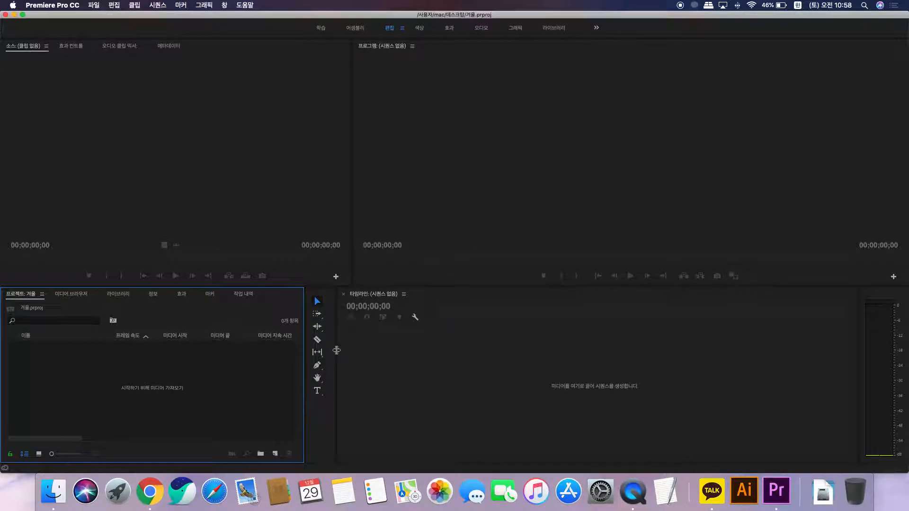
{"action": "left_click_drag", "start_coordinate": [352, 250], "coordinate": [335, 250]}
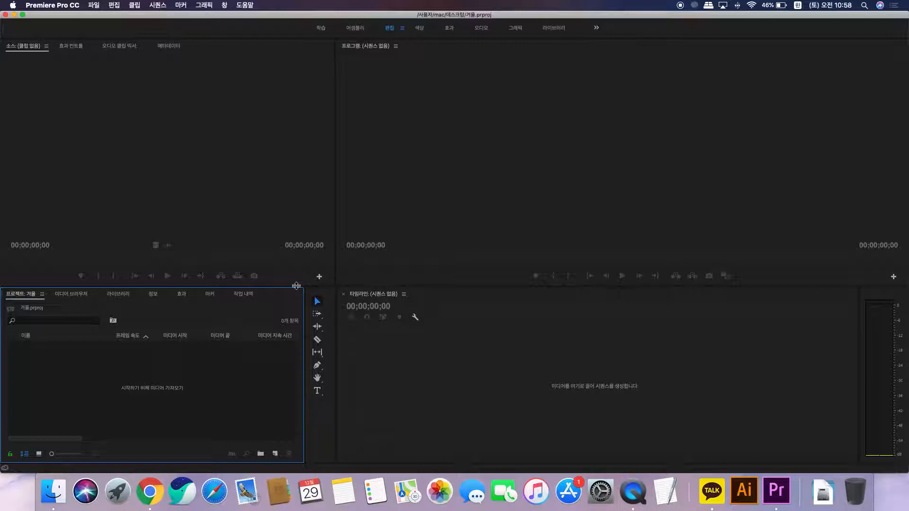
- Look over the workspace areas in turn: source monitor, program monitor, timeline, project panel, tools and audio meters
{"action": "left_click", "coordinate": [275, 177]}
{"action": "left_click", "coordinate": [455, 160]}
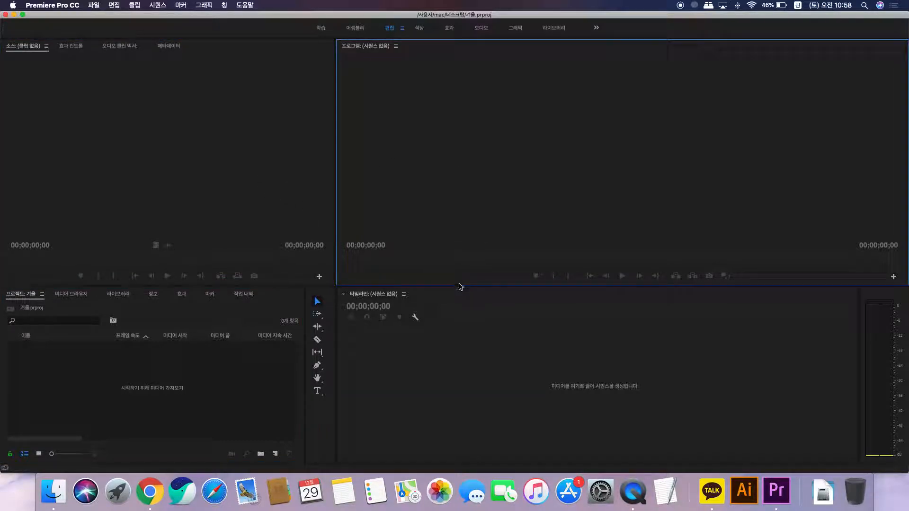
{"action": "left_click", "coordinate": [456, 348]}
{"action": "left_click", "coordinate": [178, 353]}
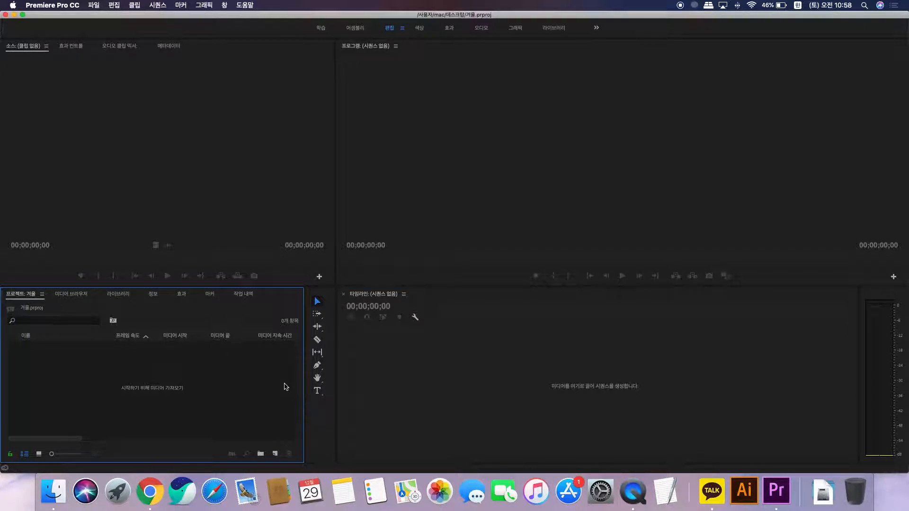
{"action": "left_click", "coordinate": [321, 416]}
{"action": "left_click", "coordinate": [437, 403]}
{"action": "left_click", "coordinate": [241, 180]}
{"action": "left_click", "coordinate": [398, 168]}
{"action": "left_click", "coordinate": [209, 387]}
{"action": "left_click", "coordinate": [327, 400]}
{"action": "left_click", "coordinate": [509, 393]}
{"action": "left_click", "coordinate": [873, 317]}
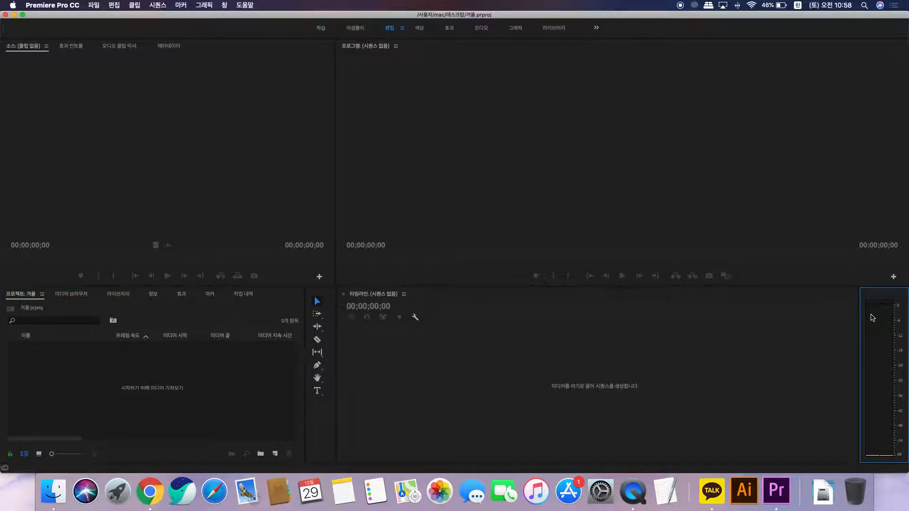
- Compare the source and program monitors, and examine the project panel's metadata columns, the tools and the timeline
{"action": "left_click", "coordinate": [161, 145]}
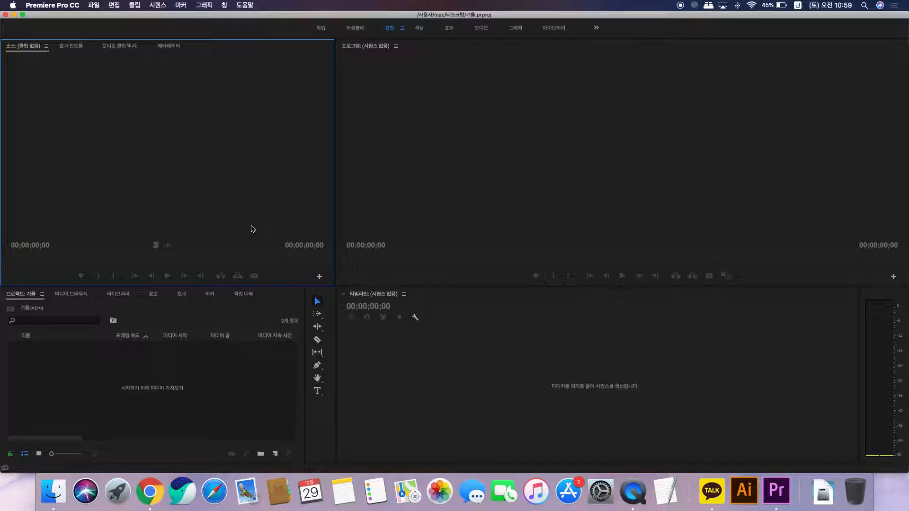
{"action": "left_click", "coordinate": [373, 227]}
{"action": "left_click", "coordinate": [267, 233]}
{"action": "left_click", "coordinate": [641, 159]}
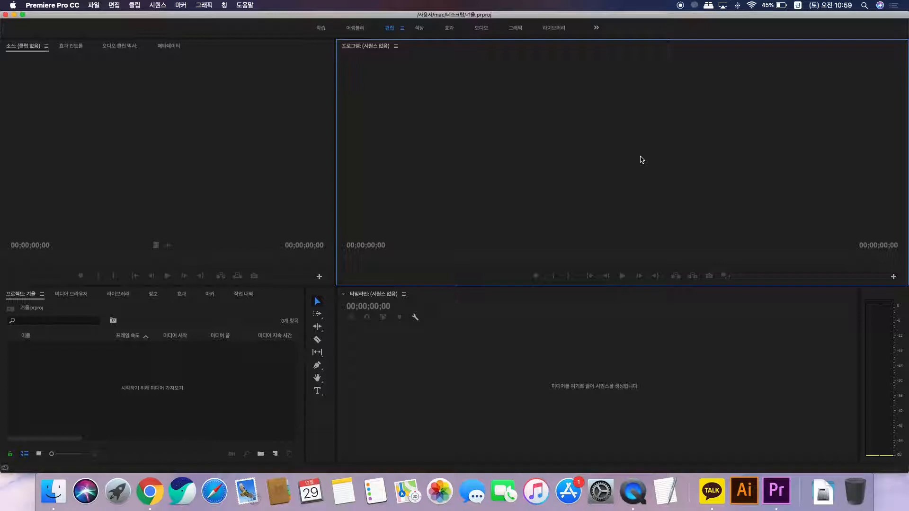
{"action": "left_click", "coordinate": [477, 416]}
{"action": "left_click", "coordinate": [504, 174]}
{"action": "left_click", "coordinate": [156, 369]}
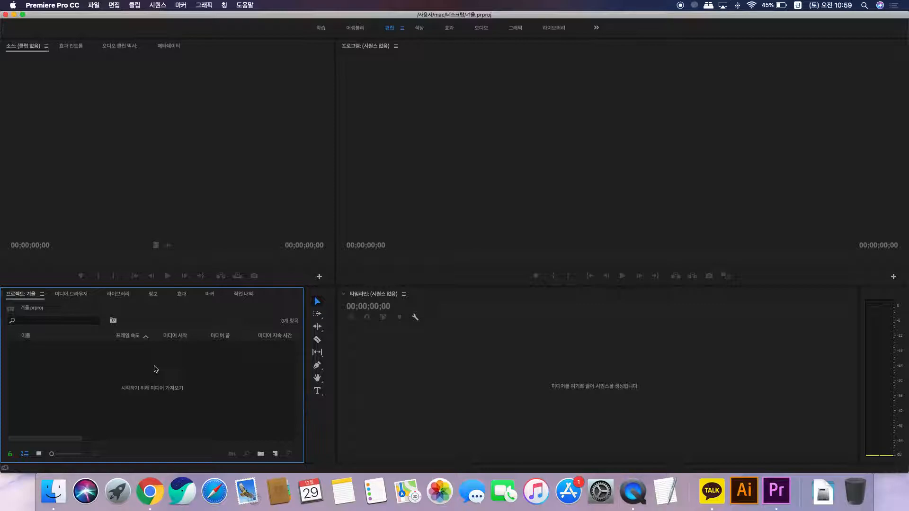
{"action": "scroll", "coordinate": [154, 369], "scroll_direction": "right", "scroll_amount": 5}
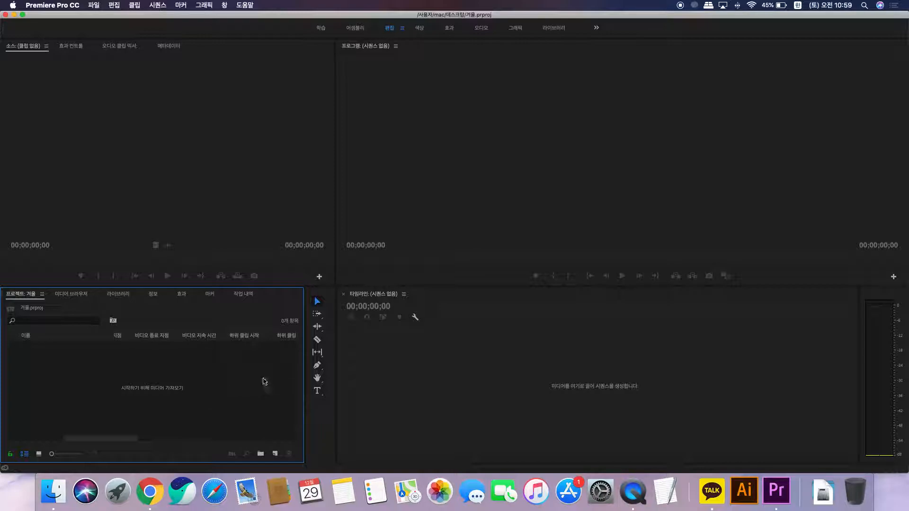
{"action": "left_click", "coordinate": [326, 436]}
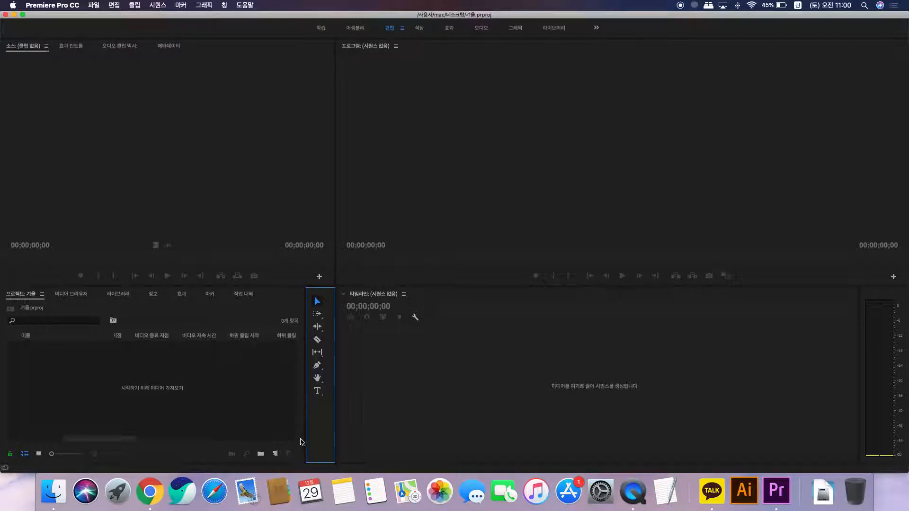
{"action": "left_click", "coordinate": [518, 412]}
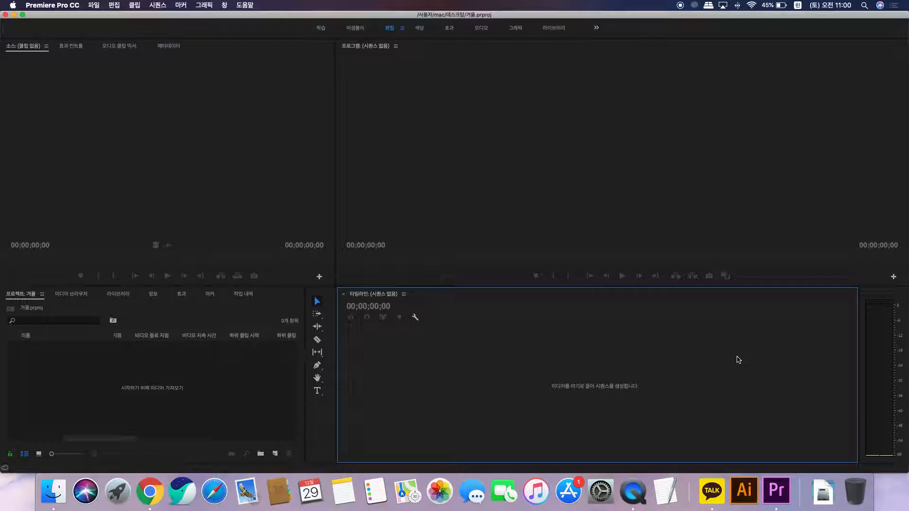
- View the audio meters, timeline and program monitor maximized one at a time, restoring the normal layout after each
{"action": "left_click", "coordinate": [894, 340]}
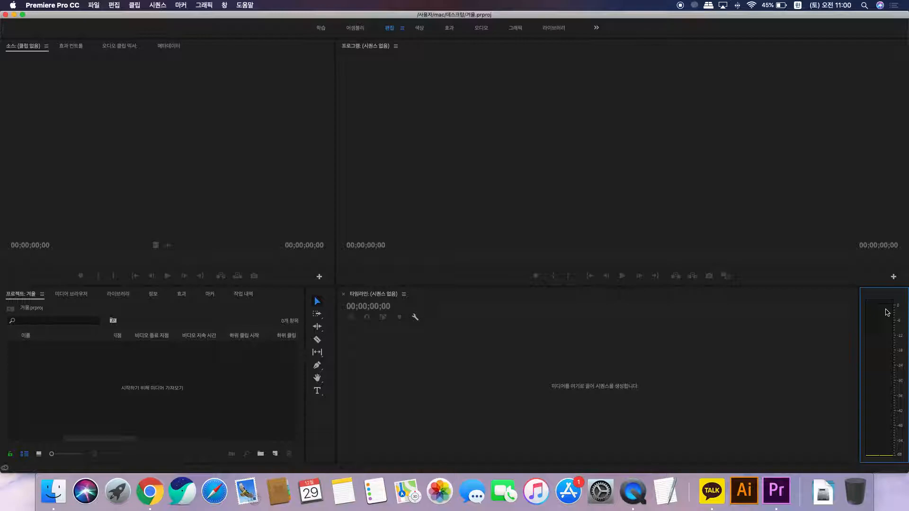
{"action": "key", "text": "grave"}
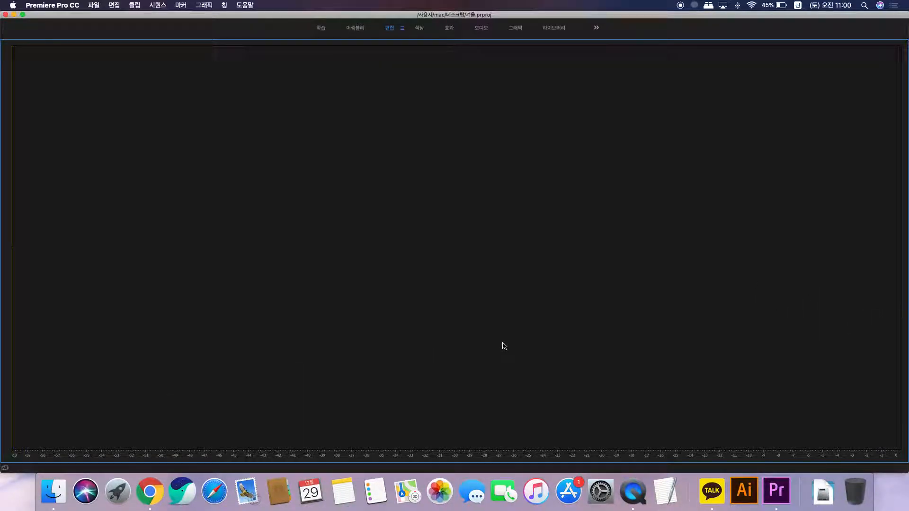
{"action": "key", "text": "grave"}
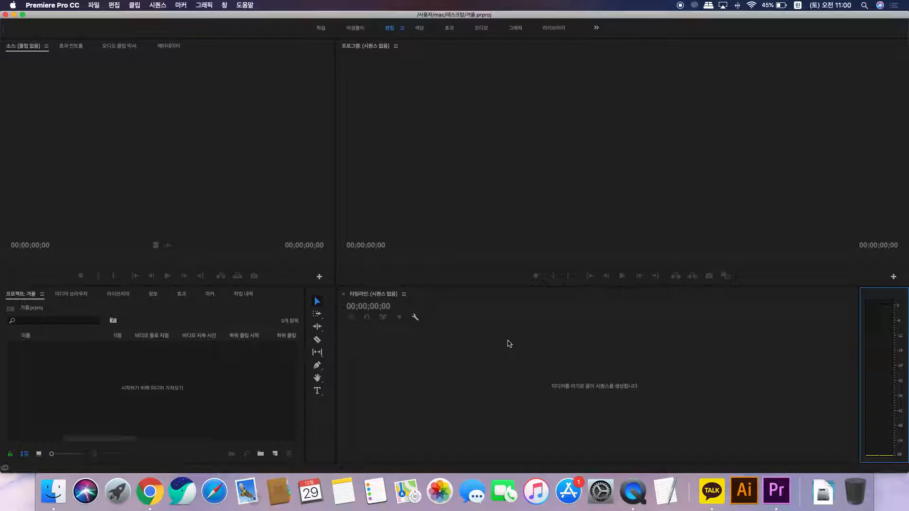
{"action": "left_click", "coordinate": [530, 358]}
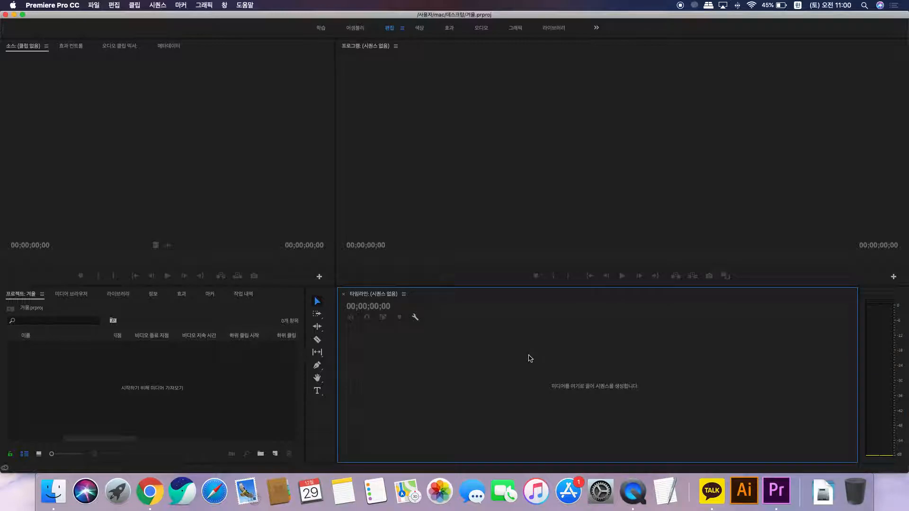
{"action": "key", "text": "grave"}
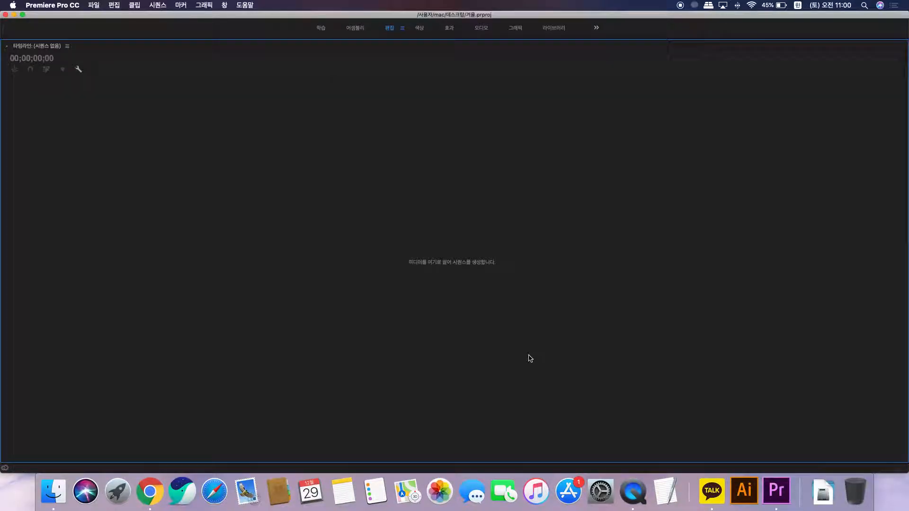
{"action": "key", "text": "grave"}
{"action": "key", "text": "grave"}
{"action": "key", "text": "grave"}
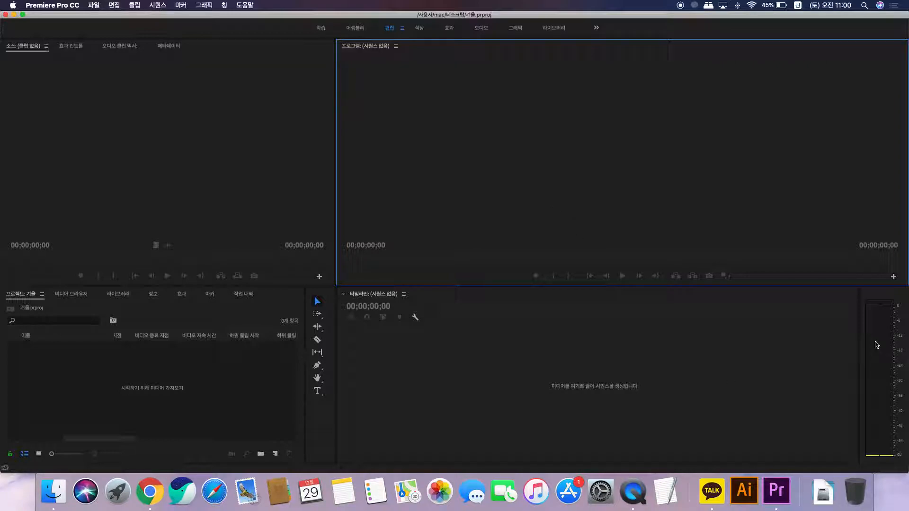
{"action": "left_click", "coordinate": [880, 346]}
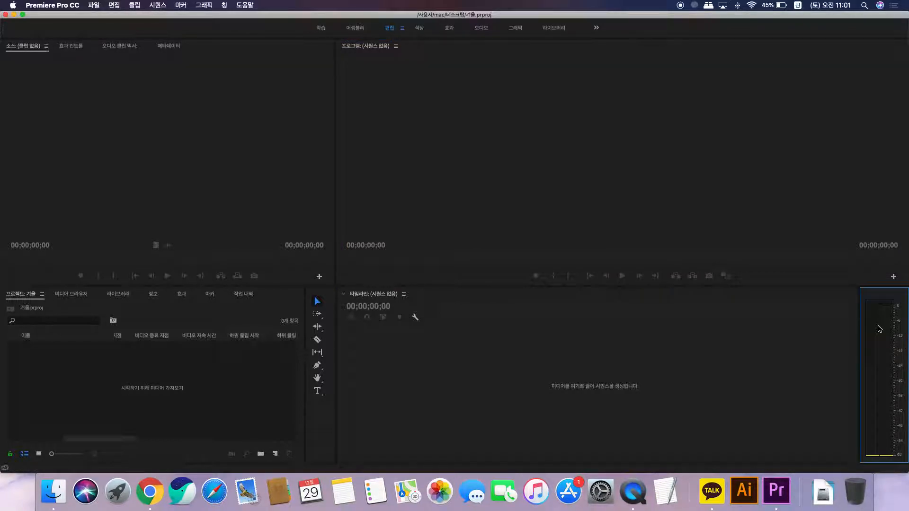
{"action": "key", "text": "grave"}
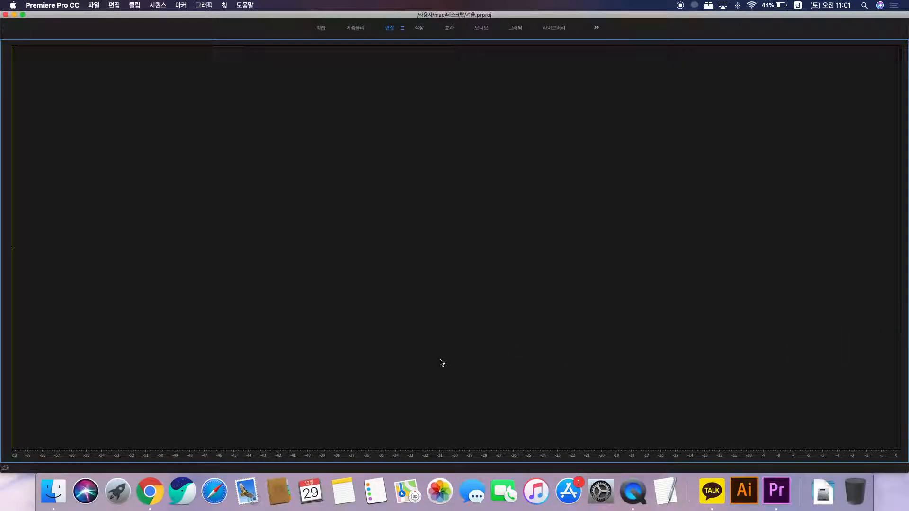
{"action": "key", "text": "grave"}
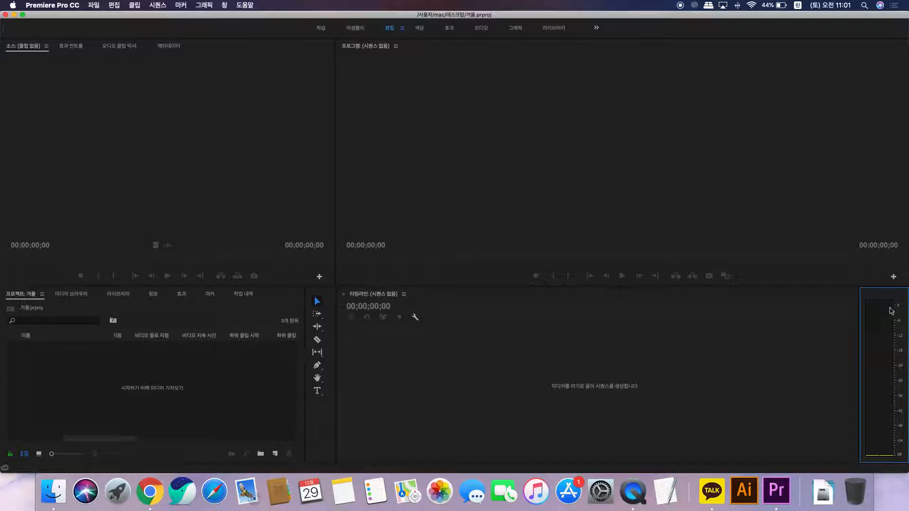
{"action": "left_click", "coordinate": [216, 369]}
{"action": "left_click", "coordinate": [231, 207]}
{"action": "left_click", "coordinate": [429, 199]}
{"action": "left_click", "coordinate": [221, 202]}
{"action": "left_click", "coordinate": [377, 197]}
{"action": "left_click", "coordinate": [415, 317]}
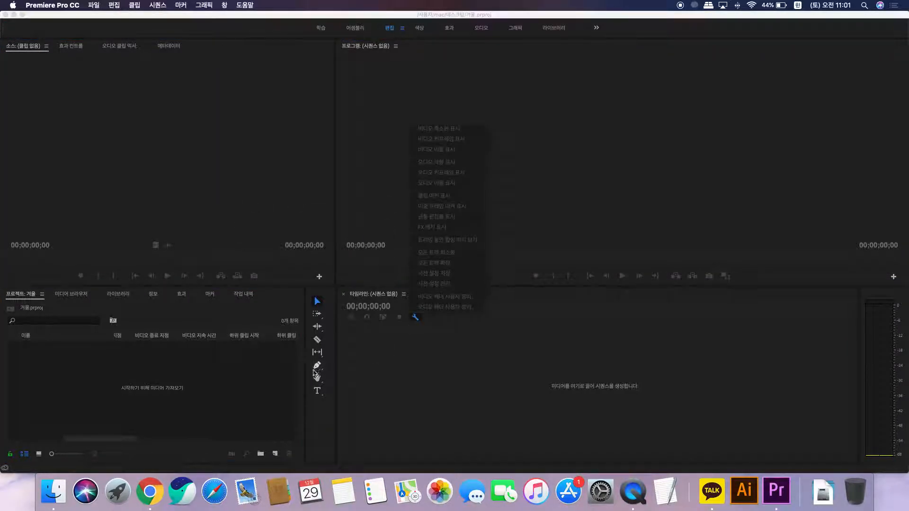
{"action": "left_click", "coordinate": [420, 403]}
{"action": "left_click", "coordinate": [269, 404]}
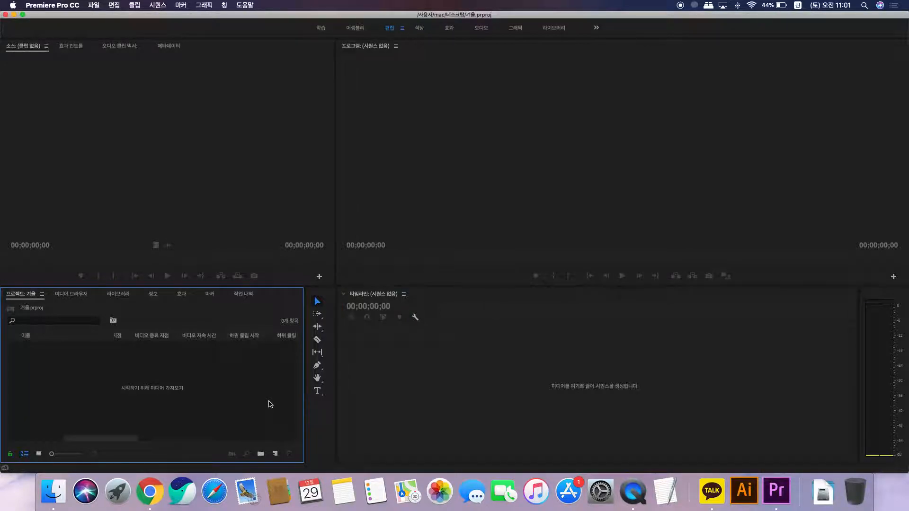
{"action": "left_click", "coordinate": [264, 191]}
{"action": "left_click", "coordinate": [158, 369]}
{"action": "double_click", "coordinate": [81, 378]}
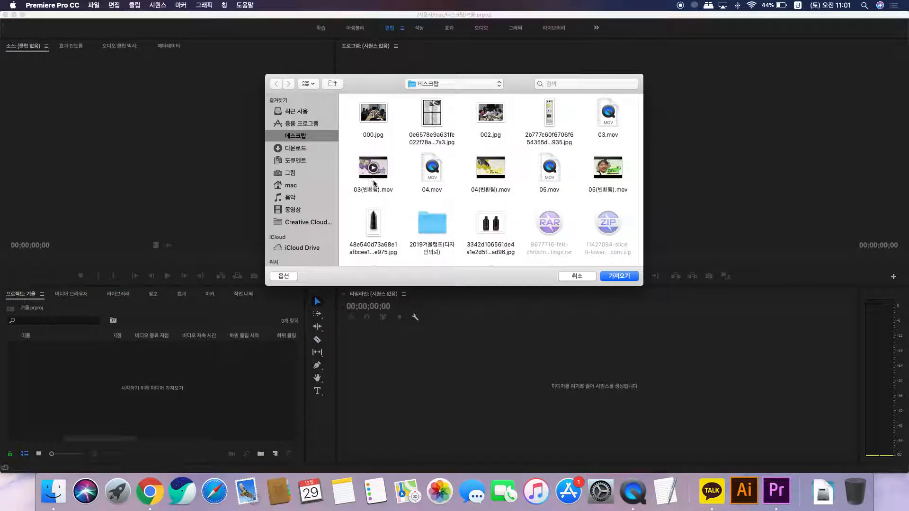
{"action": "left_click", "coordinate": [576, 278]}
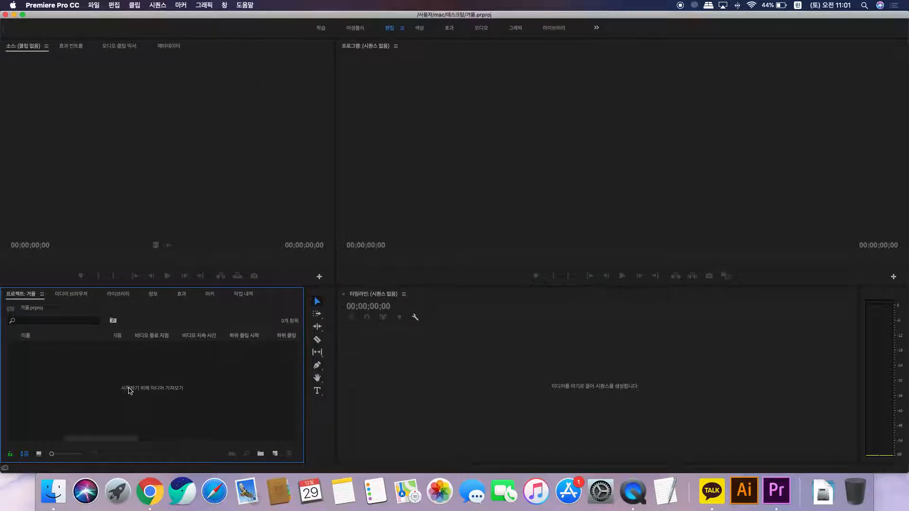
{"action": "double_click", "coordinate": [129, 390]}
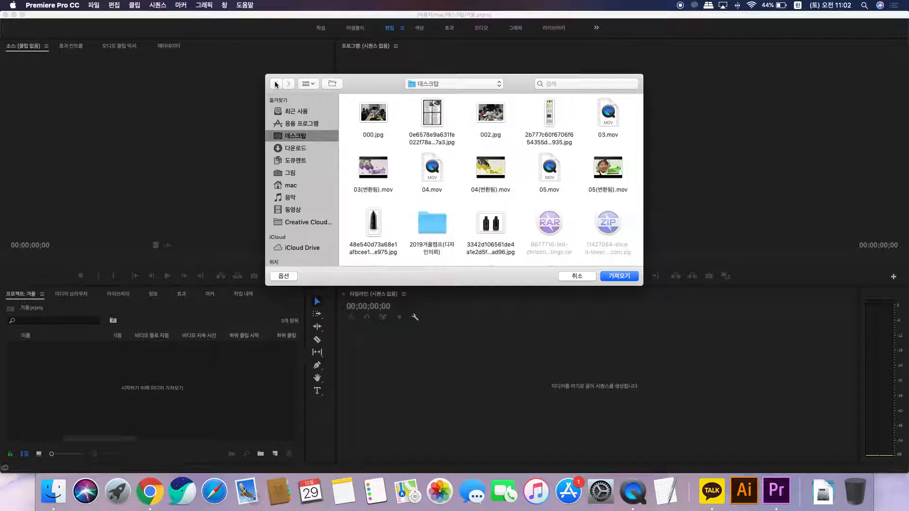
{"action": "left_click", "coordinate": [586, 277]}
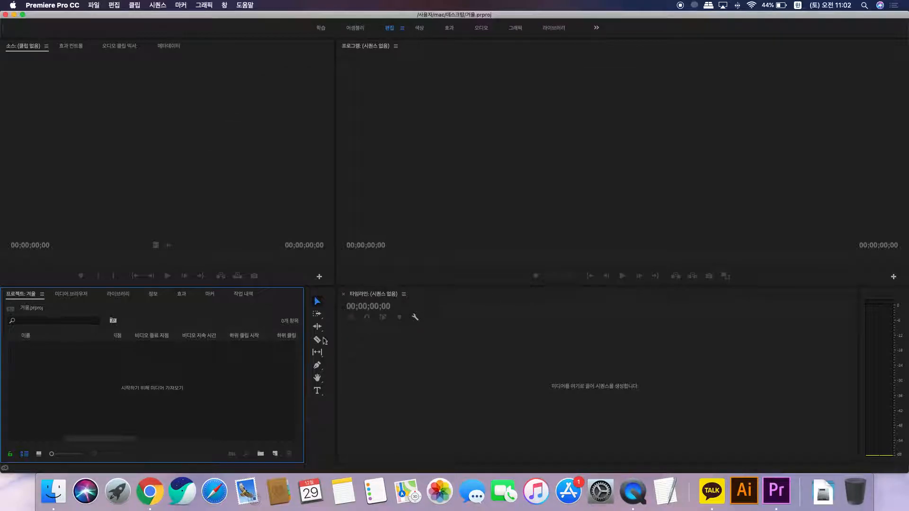
- Open the media import and select both winter videos on the desktop: a strange winter in new york city and Coal Fall _ Winter 2013 Lookbook
{"action": "double_click", "coordinate": [212, 374]}
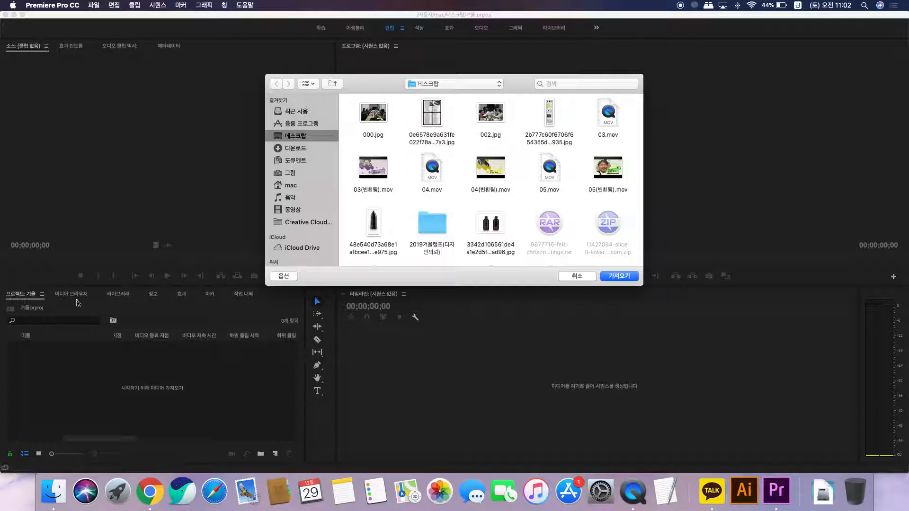
{"action": "scroll", "coordinate": [427, 153], "scroll_direction": "down", "scroll_amount": 1}
{"action": "scroll", "coordinate": [426, 153], "scroll_direction": "down", "scroll_amount": 10}
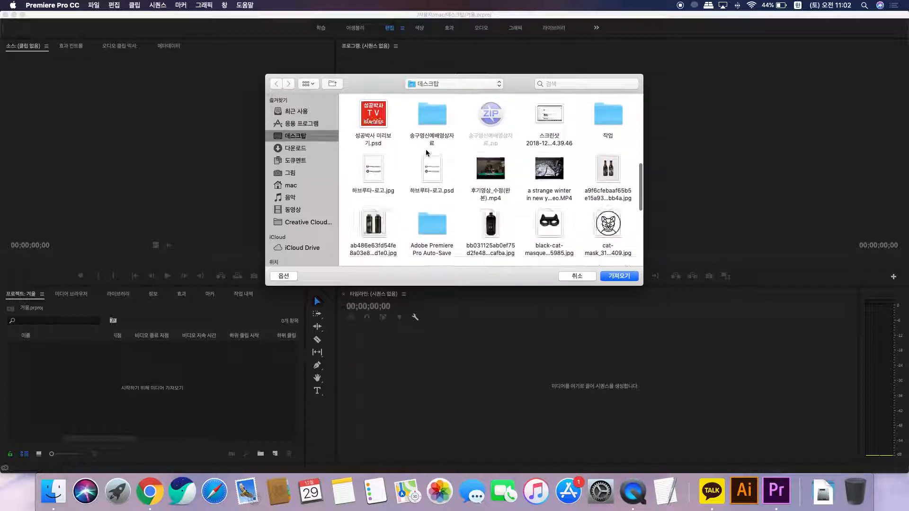
{"action": "mouse_move", "coordinate": [554, 169]}
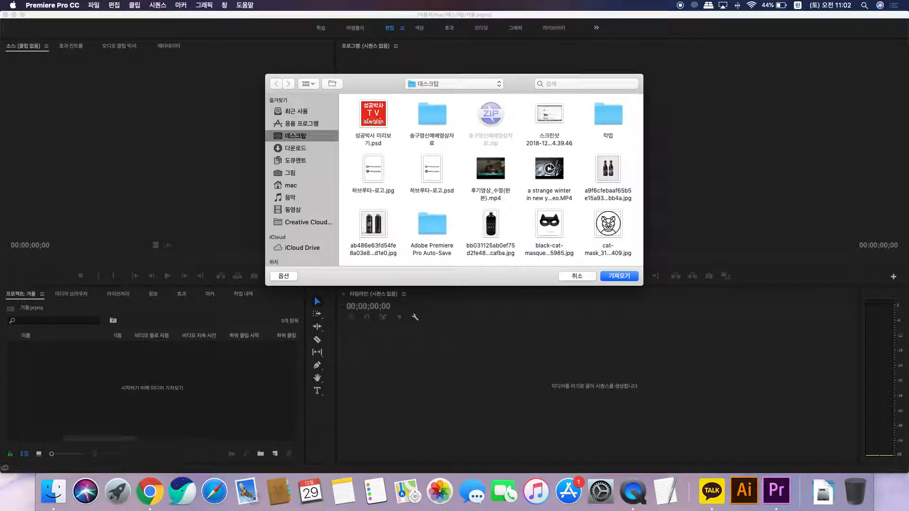
{"action": "left_click", "coordinate": [554, 171]}
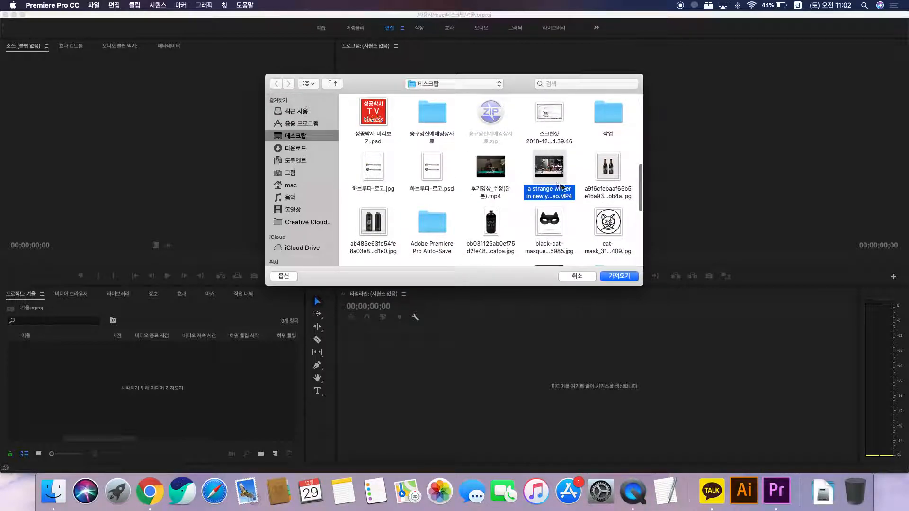
{"action": "scroll", "coordinate": [571, 187], "scroll_direction": "down", "scroll_amount": 3}
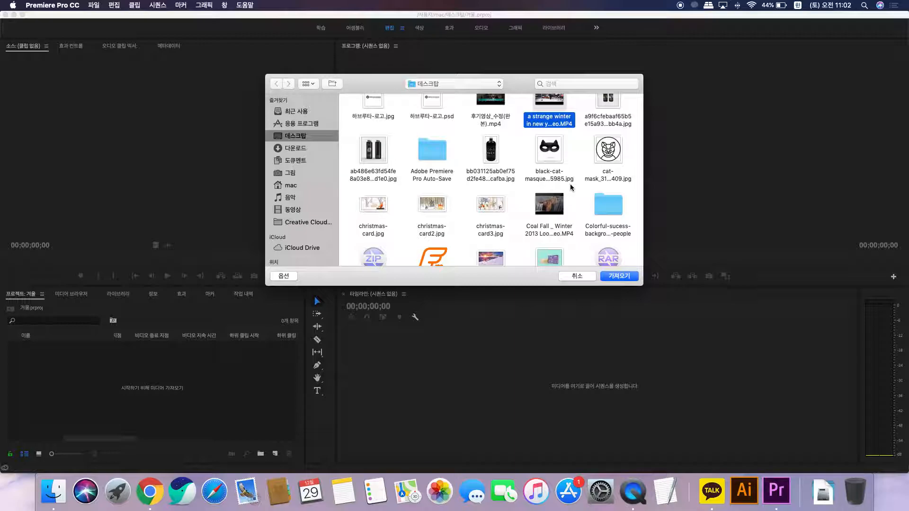
{"action": "scroll", "coordinate": [571, 188], "scroll_direction": "down", "scroll_amount": 1}
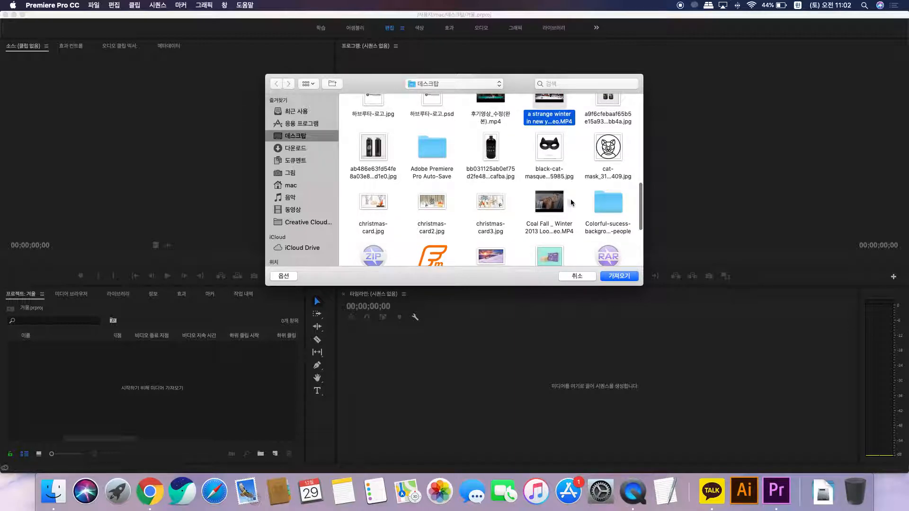
{"action": "left_click", "coordinate": [564, 226], "text": "super"}
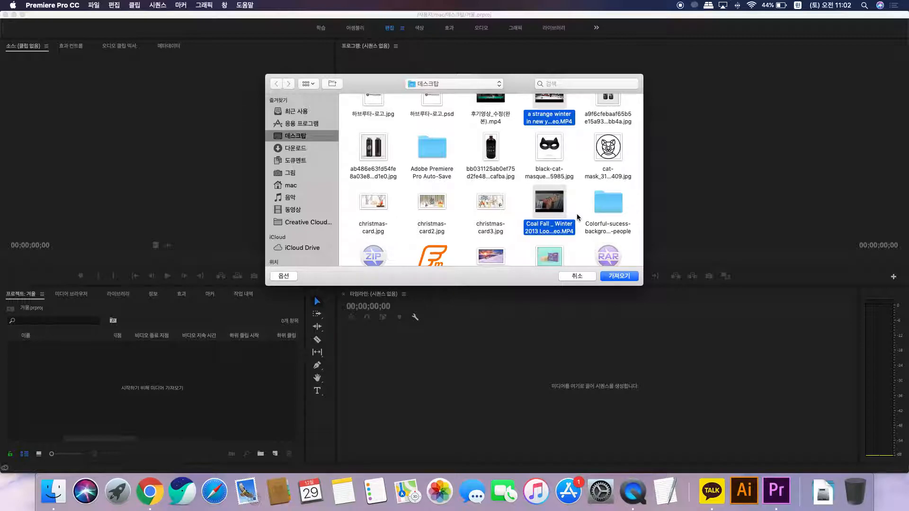
- Try selecting two separate files, the black bottle JPG and the Coal Fall video, and the four-file block around them, clearing each selection
{"action": "left_click", "coordinate": [471, 143]}
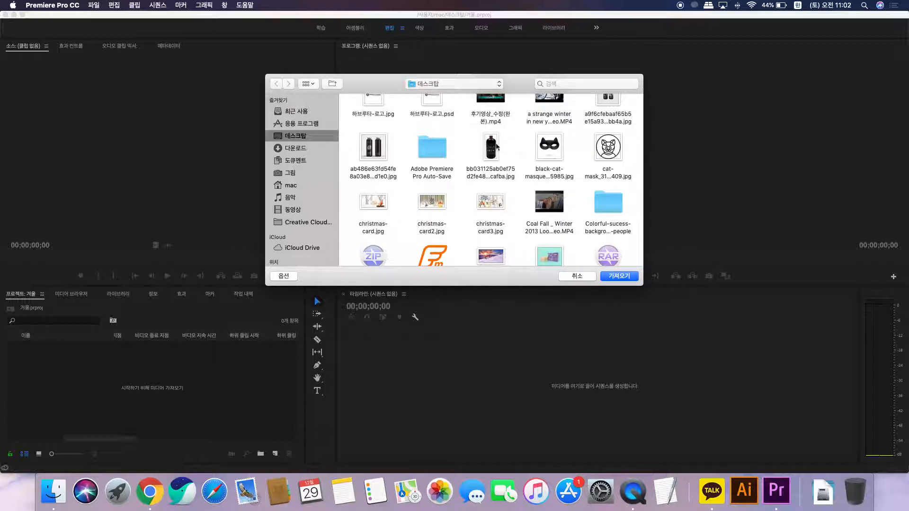
{"action": "left_click", "coordinate": [495, 147]}
{"action": "left_click", "coordinate": [558, 213], "text": "super"}
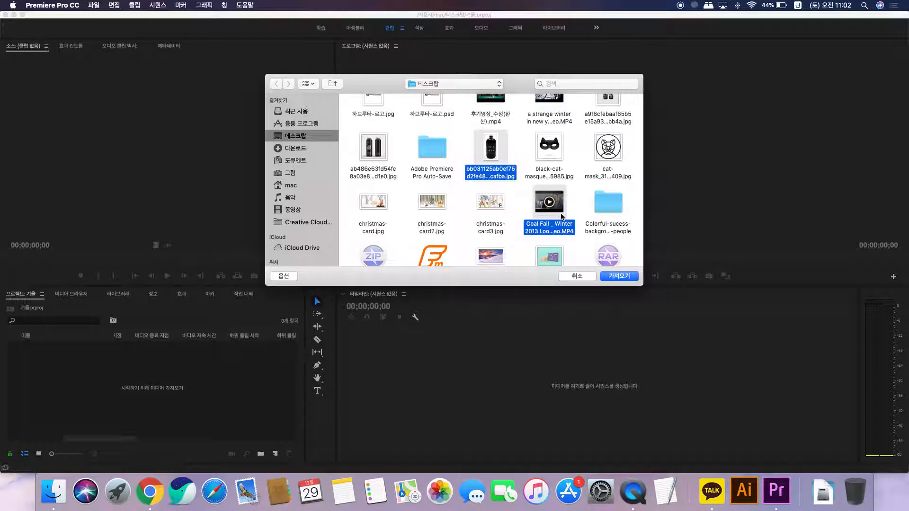
{"action": "left_click", "coordinate": [520, 159]}
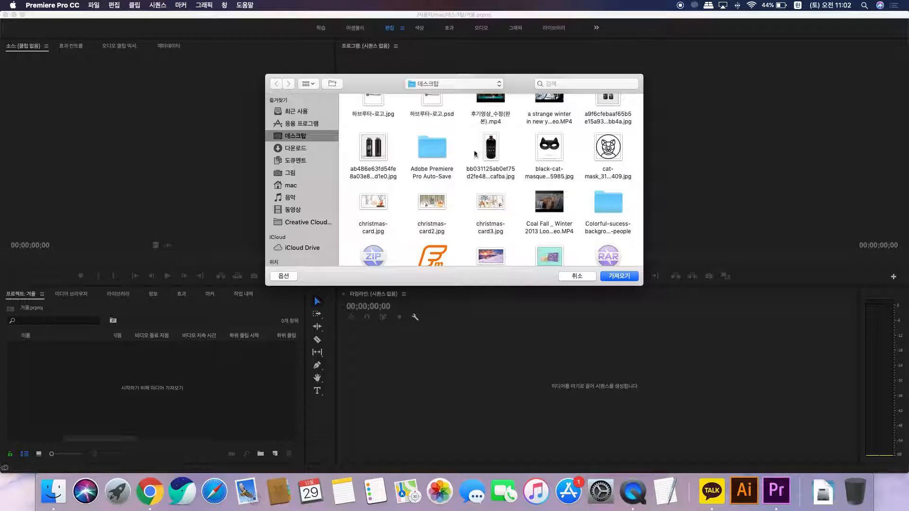
{"action": "left_click_drag", "start_coordinate": [471, 146], "coordinate": [577, 217]}
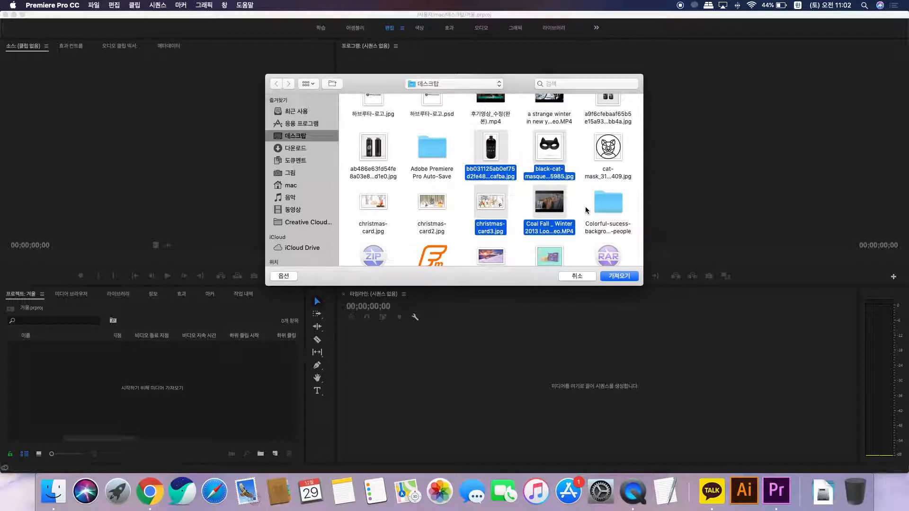
{"action": "left_click", "coordinate": [573, 195]}
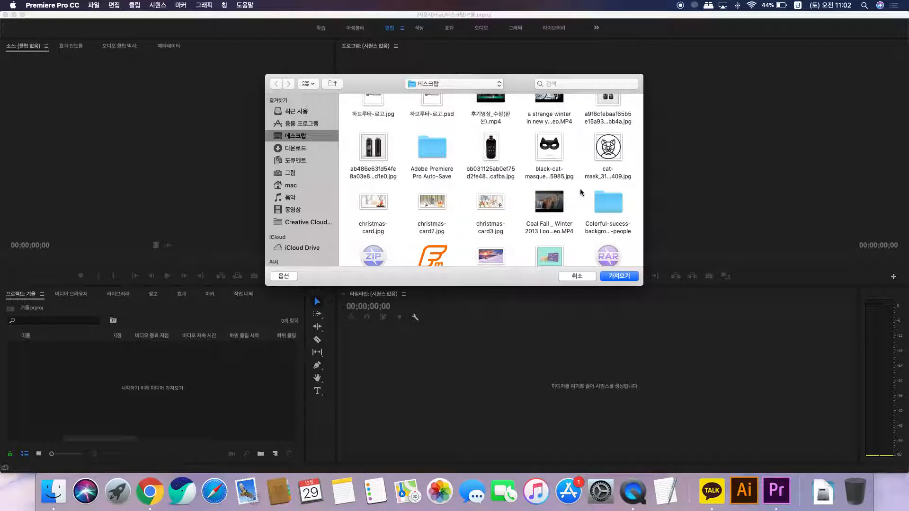
- Reselect only the a strange winter in new york city and Coal Fall _ Winter 2013 Lookbook MP4 files and import them
{"action": "scroll", "coordinate": [584, 186], "scroll_direction": "up", "scroll_amount": 2}
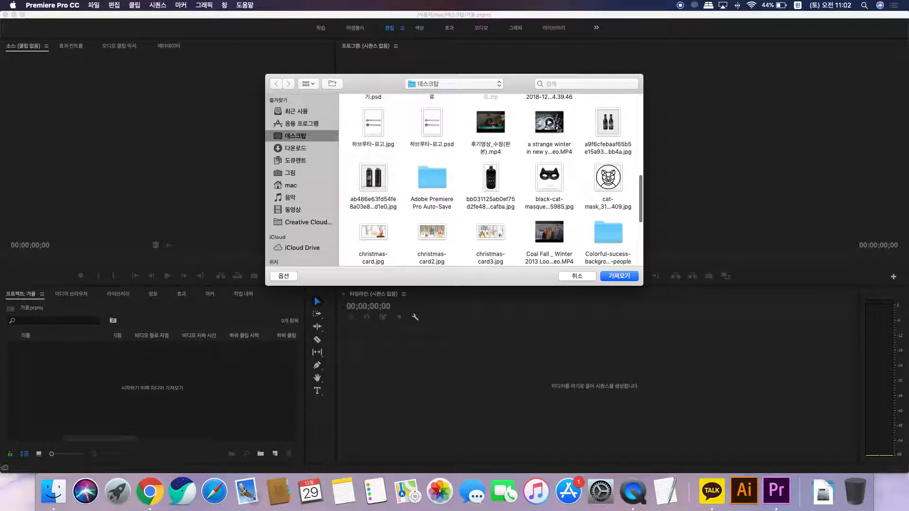
{"action": "left_click", "coordinate": [550, 124]}
{"action": "left_click", "coordinate": [551, 232], "text": "super"}
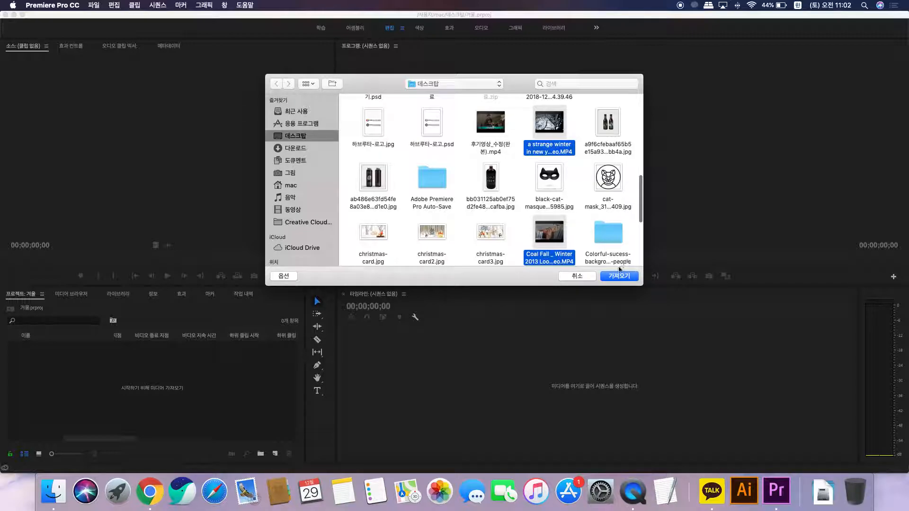
{"action": "left_click", "coordinate": [614, 236]}
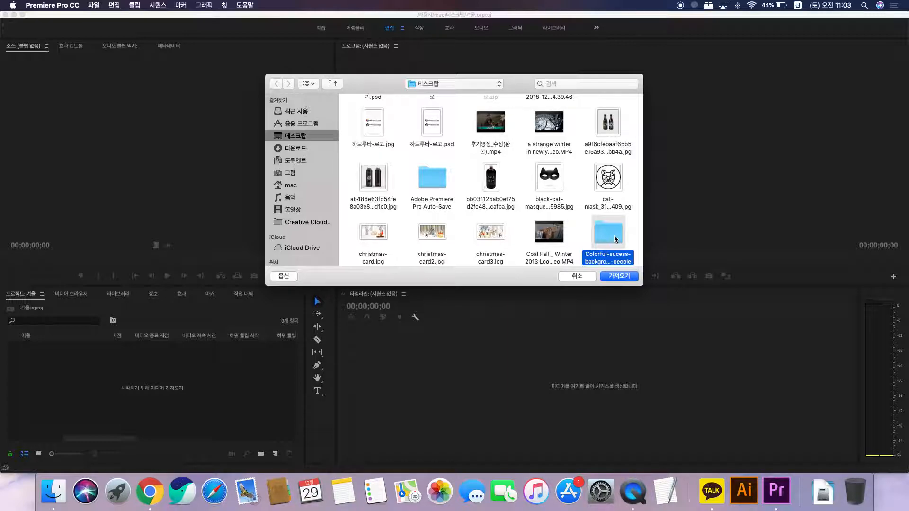
{"action": "left_click", "coordinate": [556, 151]}
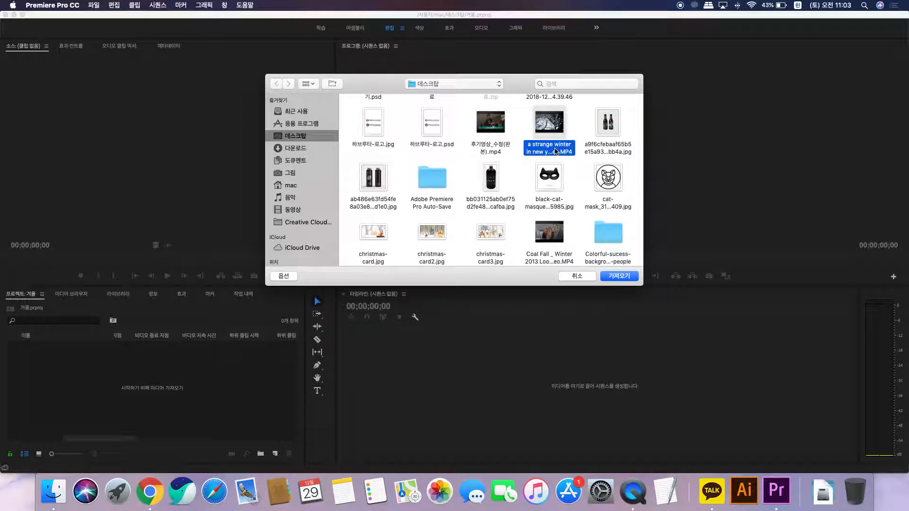
{"action": "left_click", "coordinate": [564, 256], "text": "super"}
{"action": "left_click", "coordinate": [619, 276]}
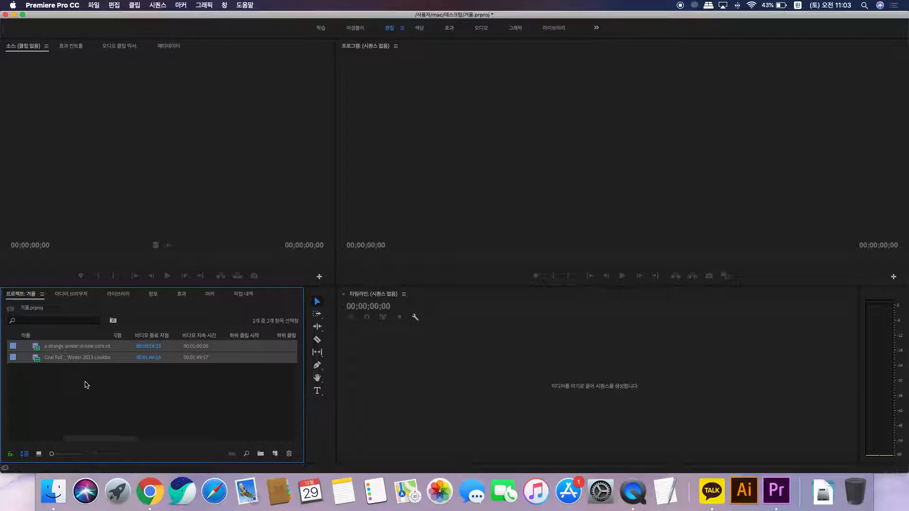
- Minimize the Premiere Pro window and create a new desktop folder named 영상
{"action": "left_click", "coordinate": [14, 15]}
{"action": "right_click", "coordinate": [271, 162]}
{"action": "left_click", "coordinate": [272, 163]}
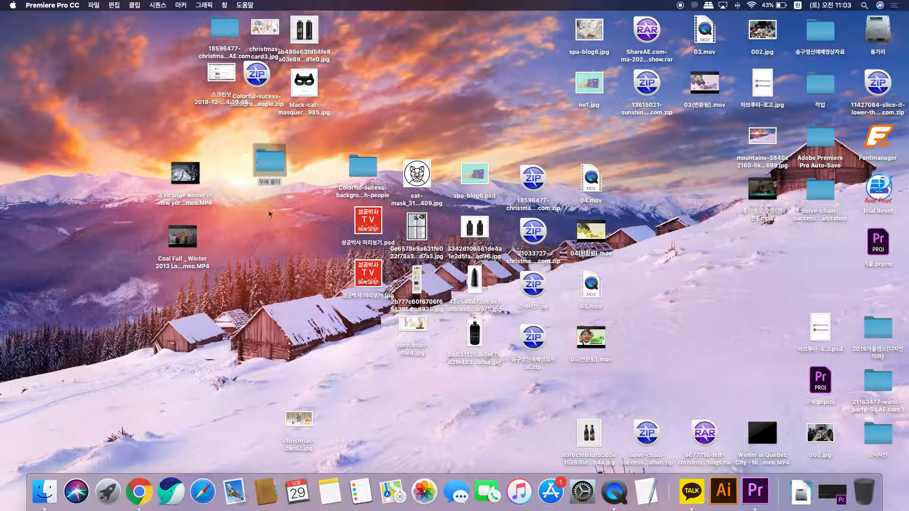
{"action": "left_click", "coordinate": [294, 159]}
{"action": "key", "text": "Return"}
{"action": "type", "text": "영화"}
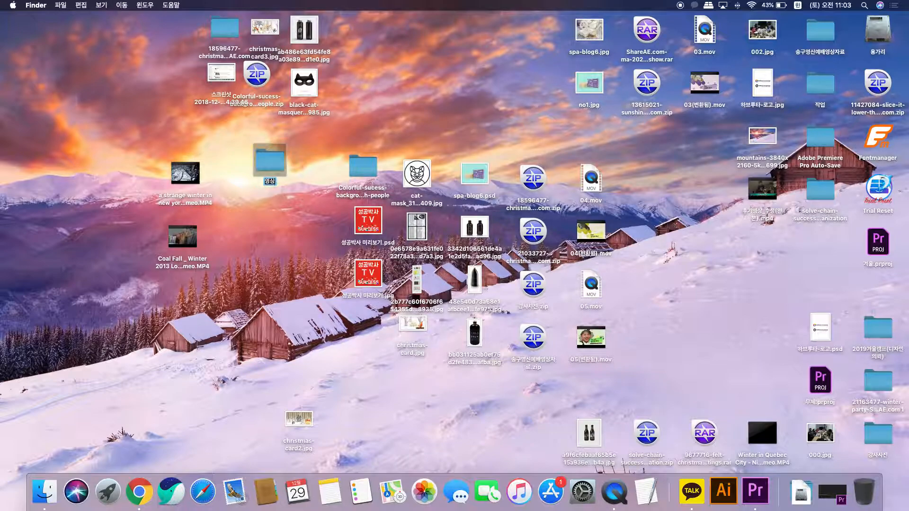
- Move the 성공박사 미리보기 PSD and JPG files and the two winter videos into the desktop's 영상 folder
{"action": "left_click_drag", "start_coordinate": [332, 204], "coordinate": [374, 290]}
{"action": "left_click_drag", "start_coordinate": [366, 227], "coordinate": [267, 166]}
{"action": "left_click_drag", "start_coordinate": [144, 154], "coordinate": [194, 236]}
{"action": "left_click_drag", "start_coordinate": [189, 185], "coordinate": [270, 169]}
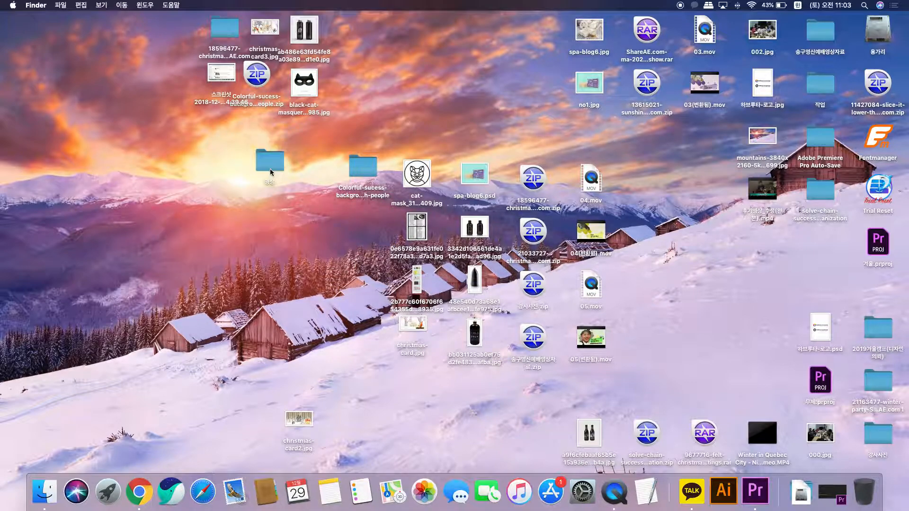
- Switch back to Premiere Pro and delete the two imported winter clips from the project
{"action": "left_click", "coordinate": [760, 497]}
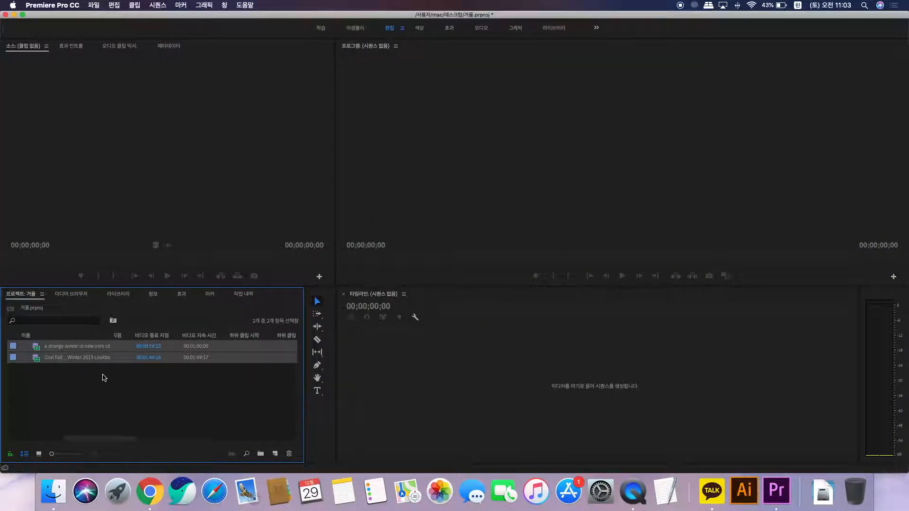
{"action": "left_click", "coordinate": [96, 376]}
{"action": "left_click_drag", "start_coordinate": [98, 374], "coordinate": [59, 342]}
{"action": "key", "text": "Delete"}
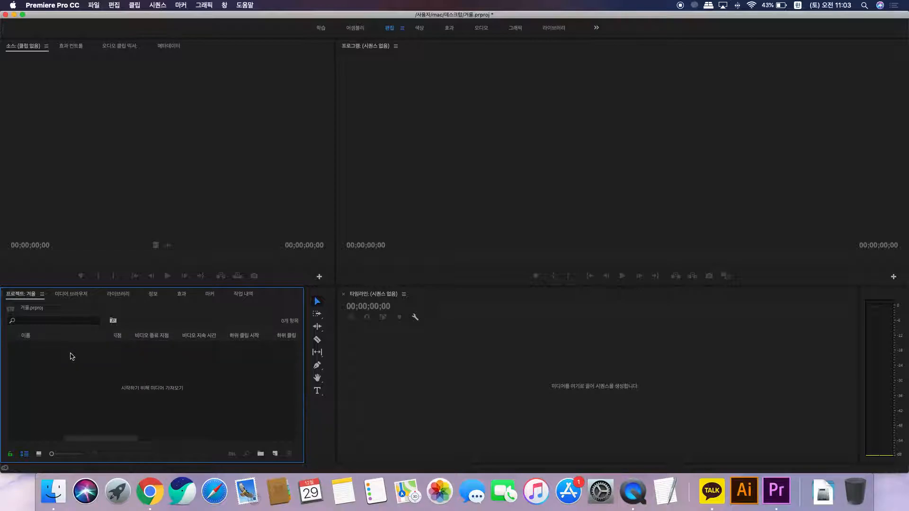
- Import the whole 영상 folder from the desktop, bringing in the 성공박사 미리보기 PSD with 모든 레이어 병합 (merge all layers)
{"action": "double_click", "coordinate": [155, 375]}
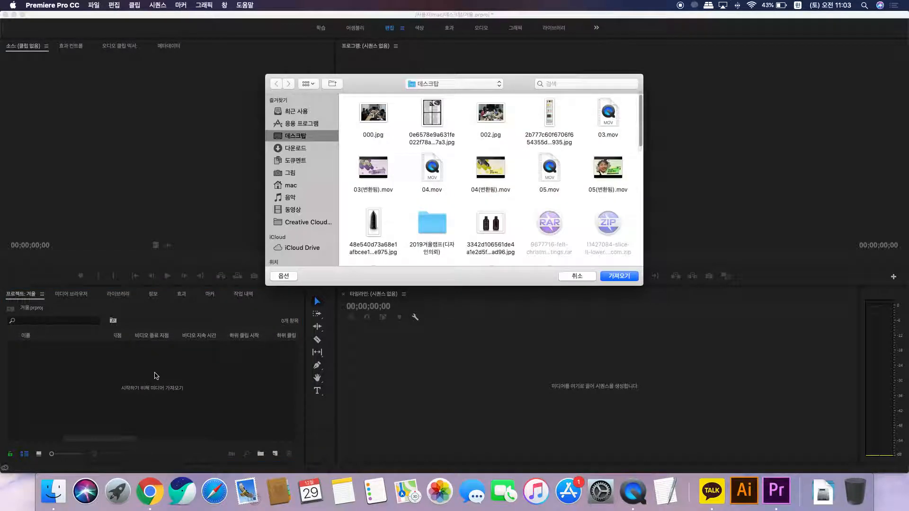
{"action": "scroll", "coordinate": [486, 190], "scroll_direction": "down", "scroll_amount": 3}
{"action": "scroll", "coordinate": [487, 190], "scroll_direction": "down", "scroll_amount": 5}
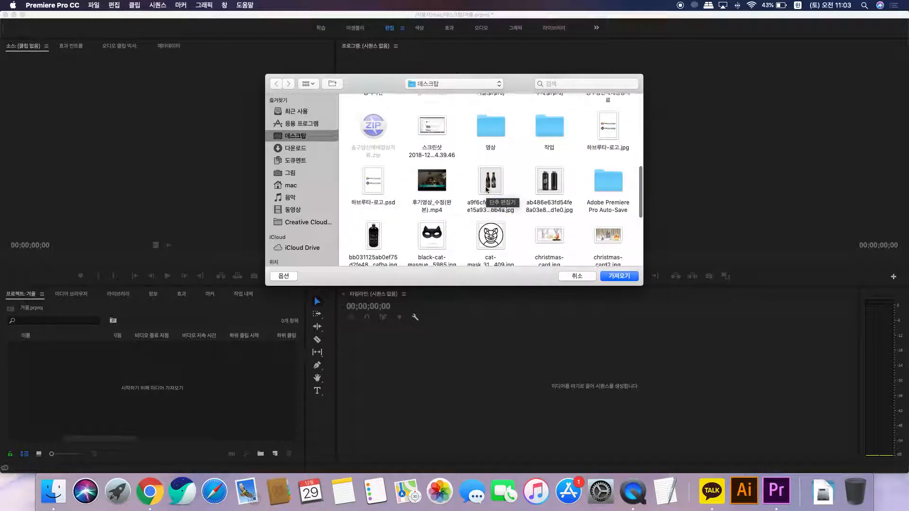
{"action": "left_click", "coordinate": [494, 124]}
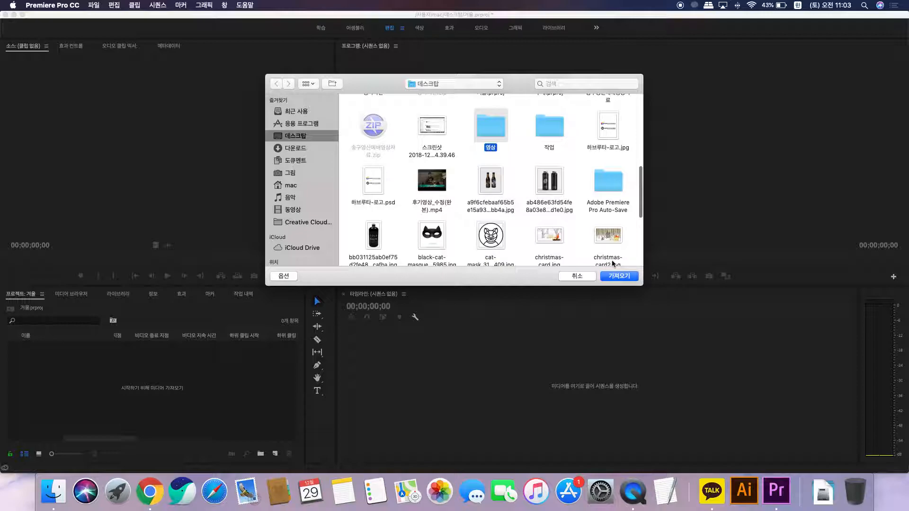
{"action": "left_click", "coordinate": [619, 276]}
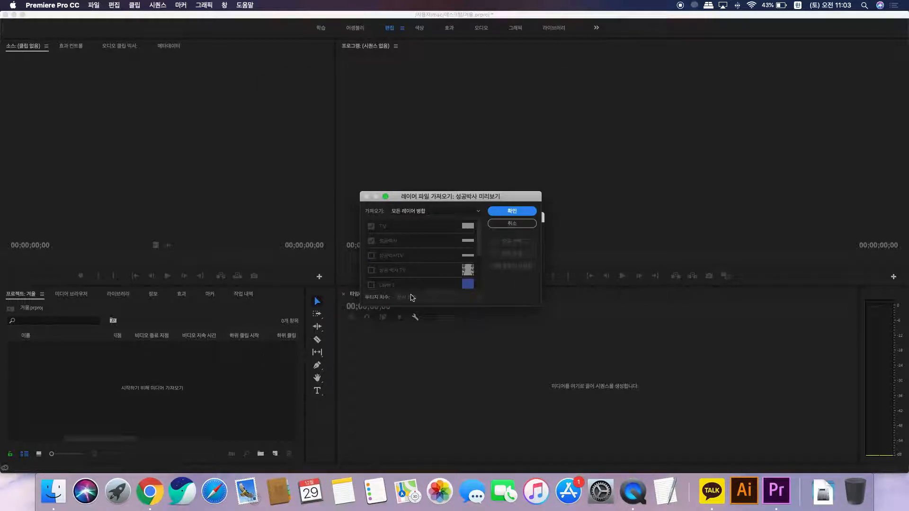
{"action": "left_click", "coordinate": [529, 212]}
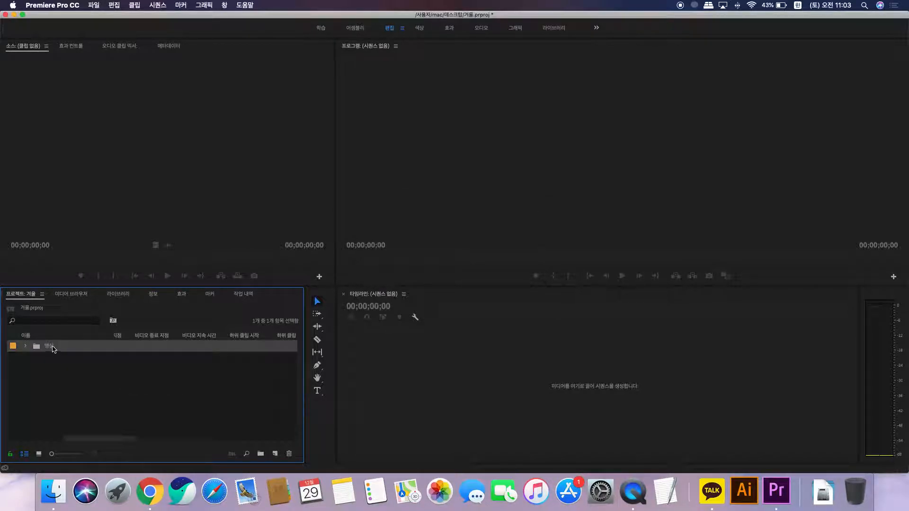
- View the project panel maximized and restored, then expand the 영상 bin and look through its image and video items
{"action": "key", "text": "grave"}
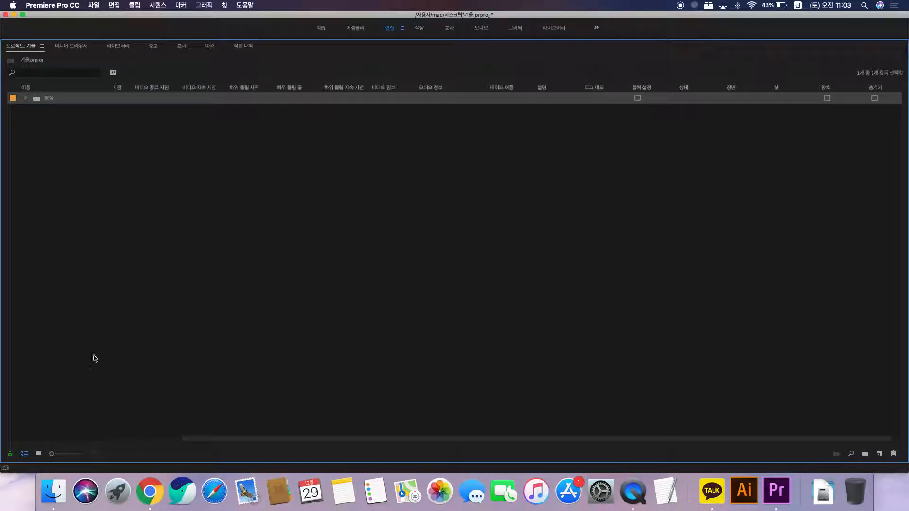
{"action": "key", "text": "grave"}
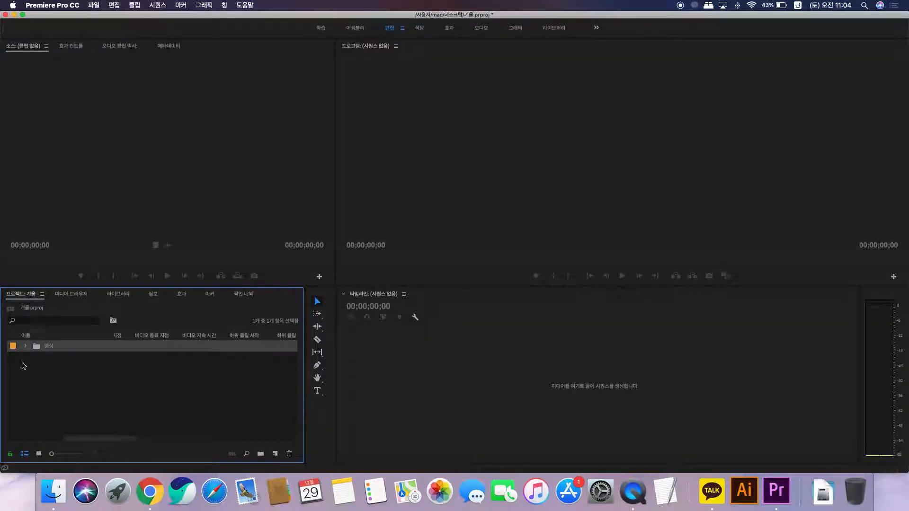
{"action": "left_click", "coordinate": [25, 346]}
{"action": "left_click", "coordinate": [80, 359]}
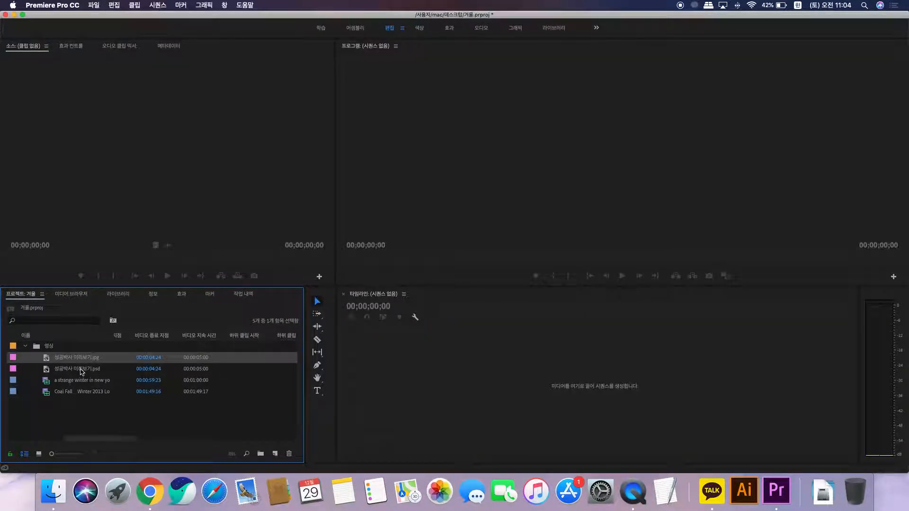
{"action": "left_click", "coordinate": [83, 370]}
{"action": "left_click", "coordinate": [86, 360]}
{"action": "left_click", "coordinate": [86, 369]}
{"action": "left_click", "coordinate": [86, 393]}
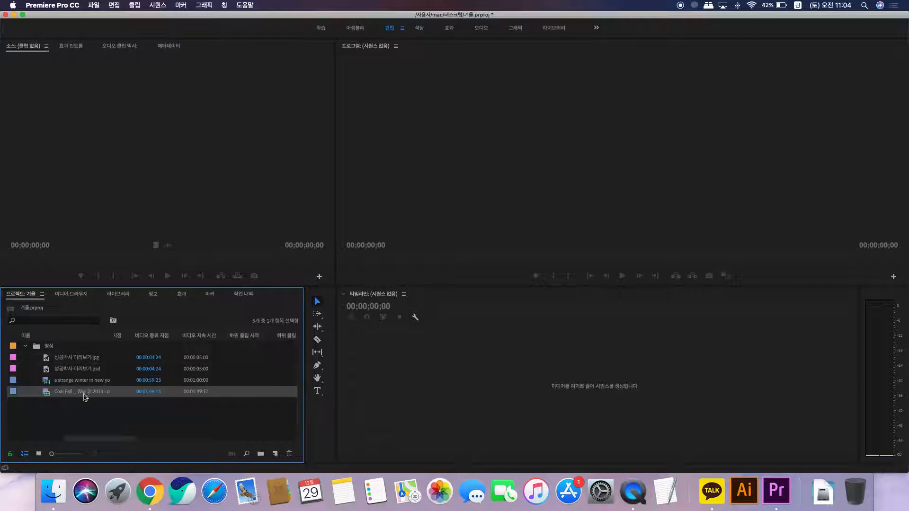
{"action": "left_click", "coordinate": [87, 381]}
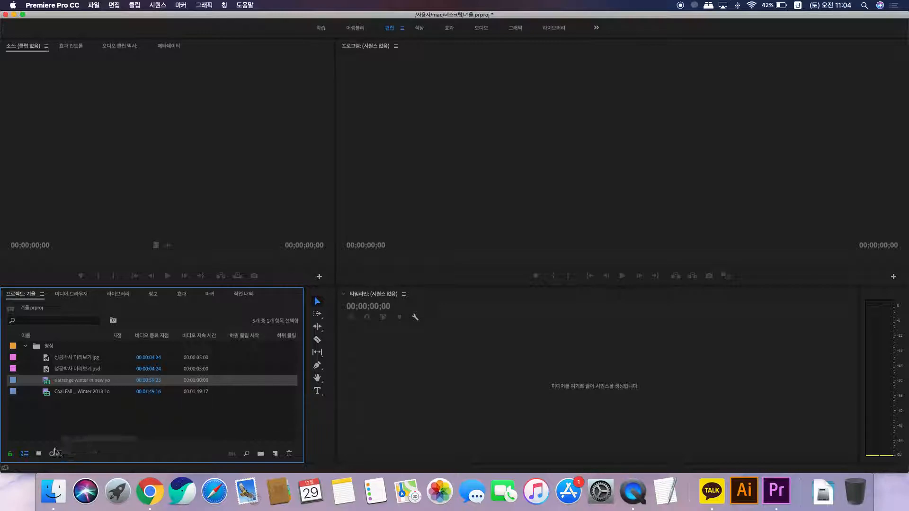
- Switch the project items to icon view, open the 영상 bin and enlarge its thumbnails to about two per row
{"action": "left_click", "coordinate": [40, 455]}
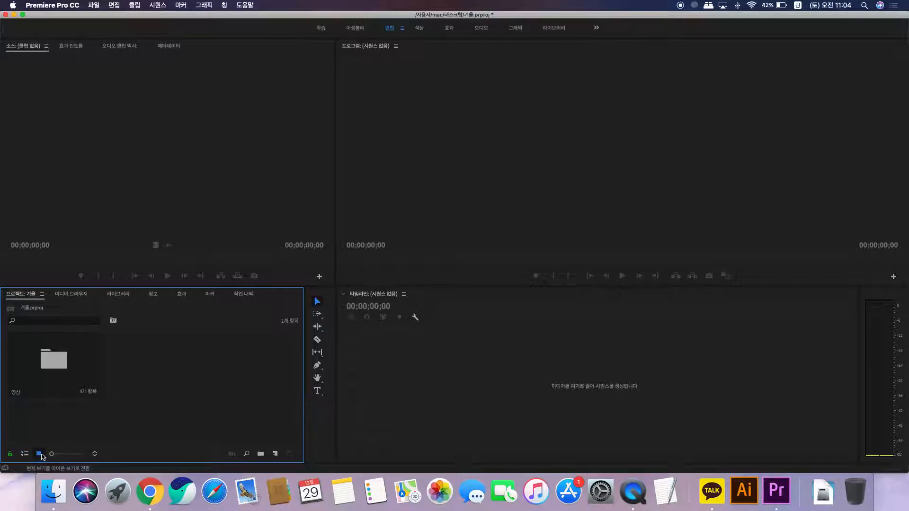
{"action": "double_click", "coordinate": [52, 359]}
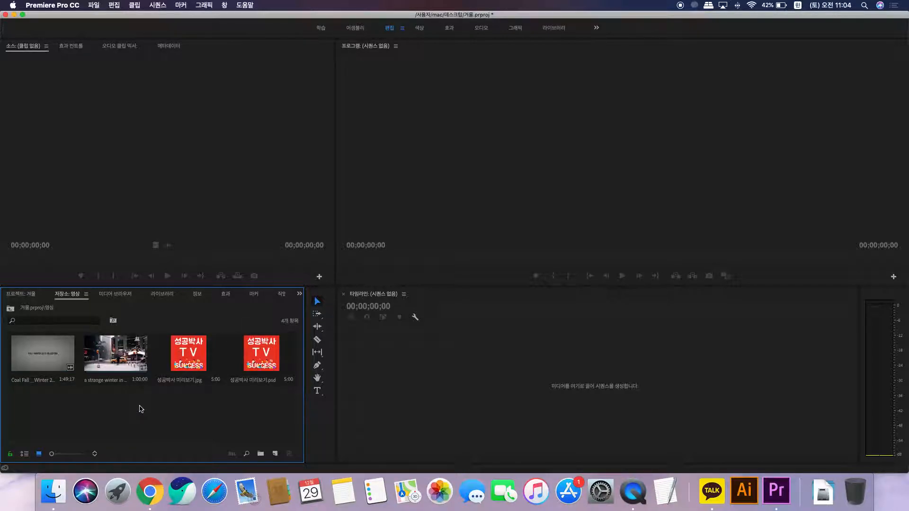
{"action": "left_click_drag", "start_coordinate": [51, 454], "coordinate": [62, 455]}
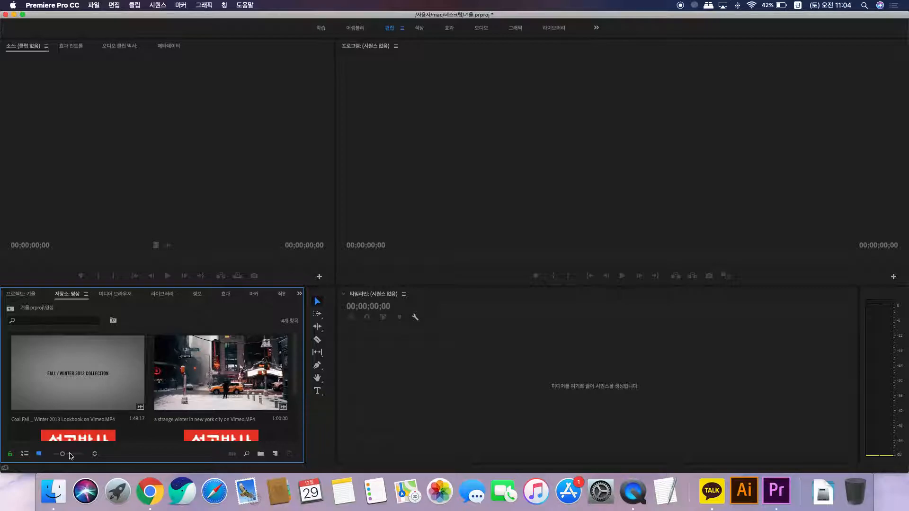
- Shrink the thumbnails to minimum, return to the project's top level and show it as a list with the 영상 bin collapsed
{"action": "left_click_drag", "start_coordinate": [62, 454], "coordinate": [46, 459]}
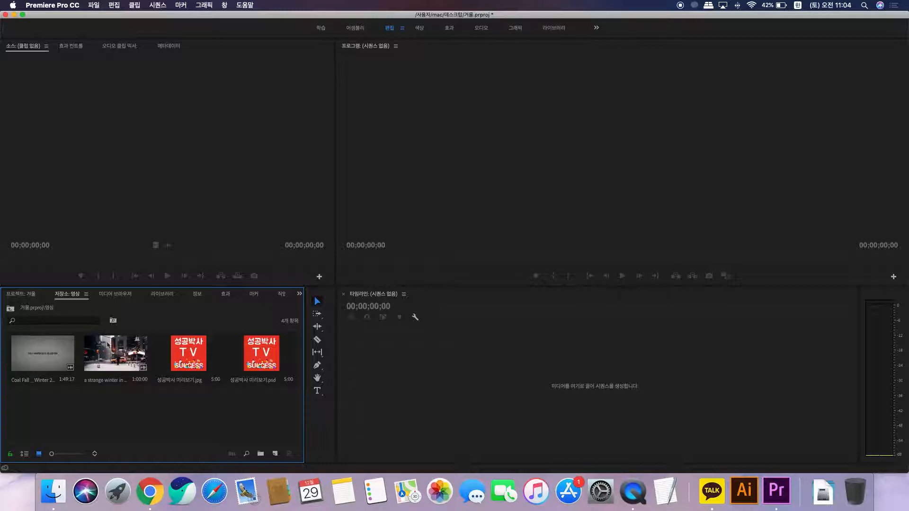
{"action": "left_click", "coordinate": [11, 309]}
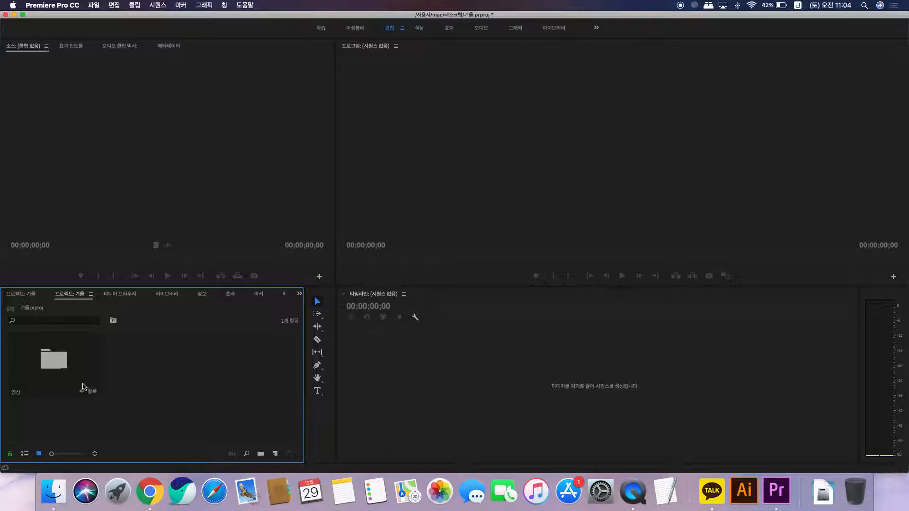
{"action": "left_click", "coordinate": [28, 455]}
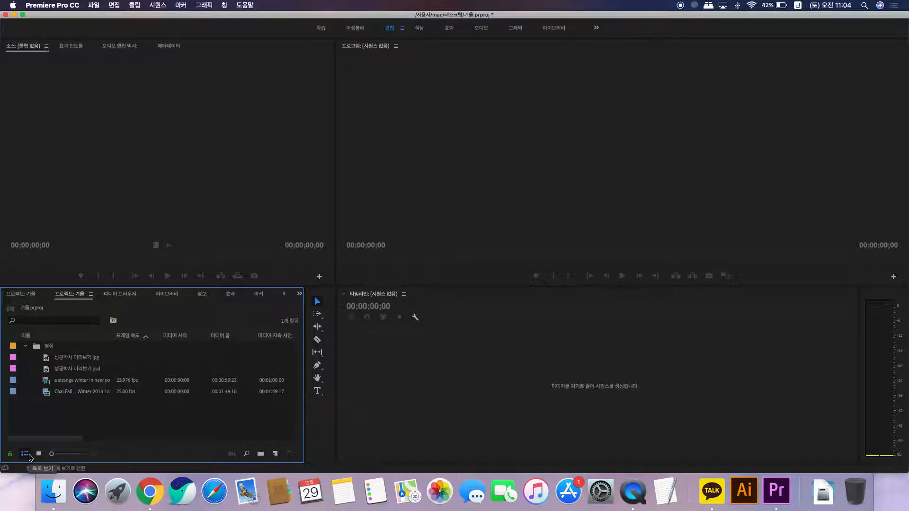
{"action": "left_click", "coordinate": [25, 346]}
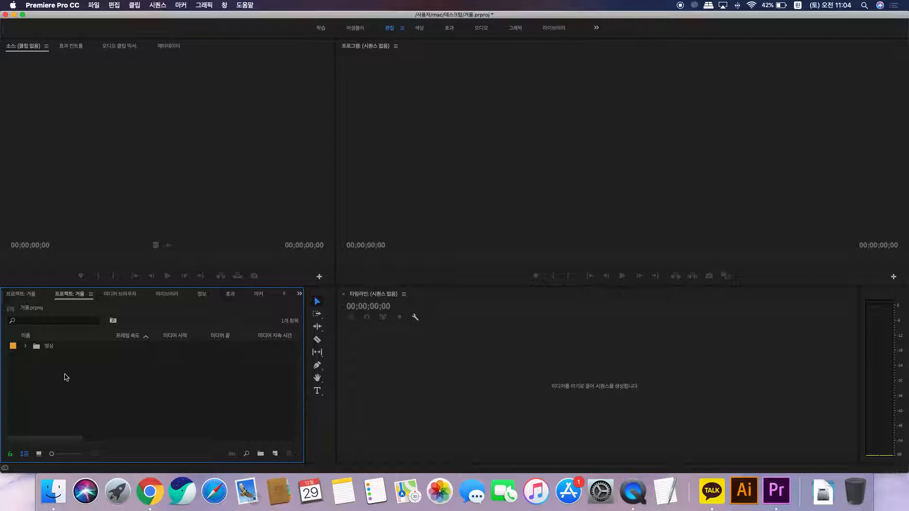
- Delete the 영상 bin from the project and import only the "a strange winter in new york city" clip
{"action": "left_click", "coordinate": [46, 348]}
{"action": "key", "text": "Delete"}
{"action": "double_click", "coordinate": [68, 401]}
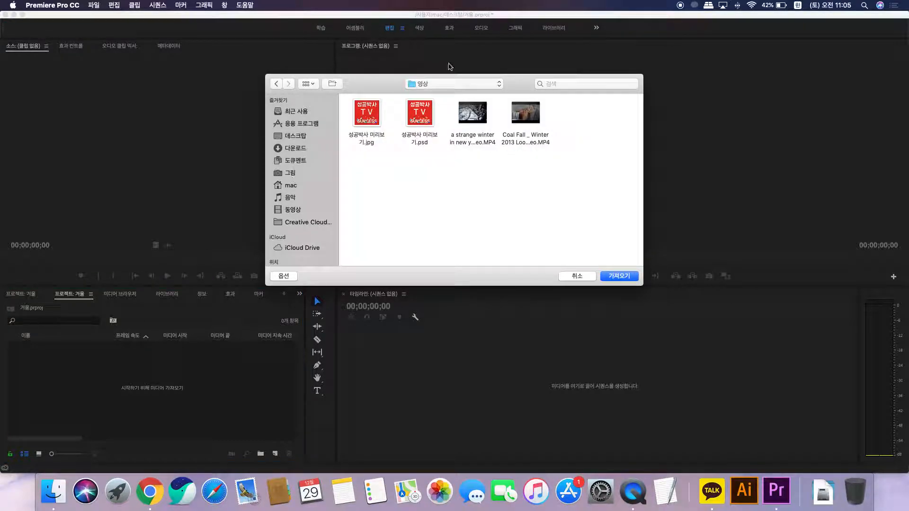
{"action": "left_click", "coordinate": [476, 120]}
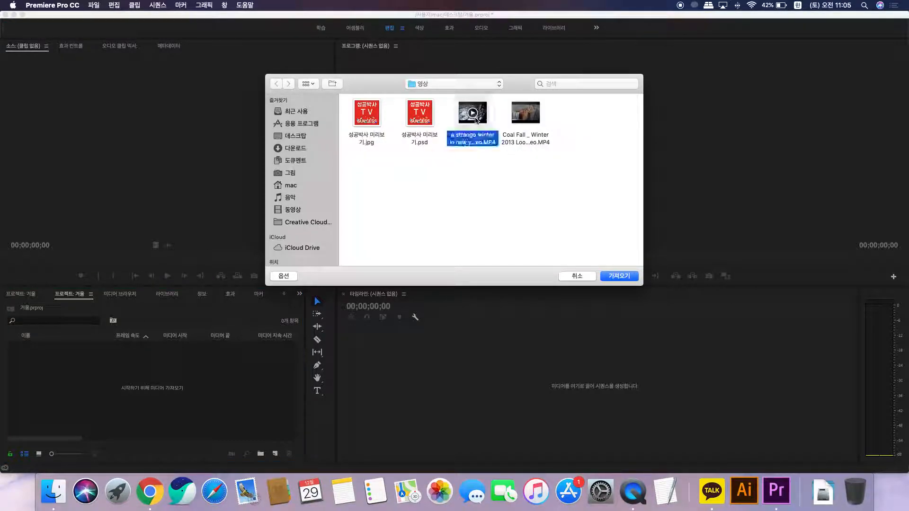
{"action": "left_click", "coordinate": [619, 277]}
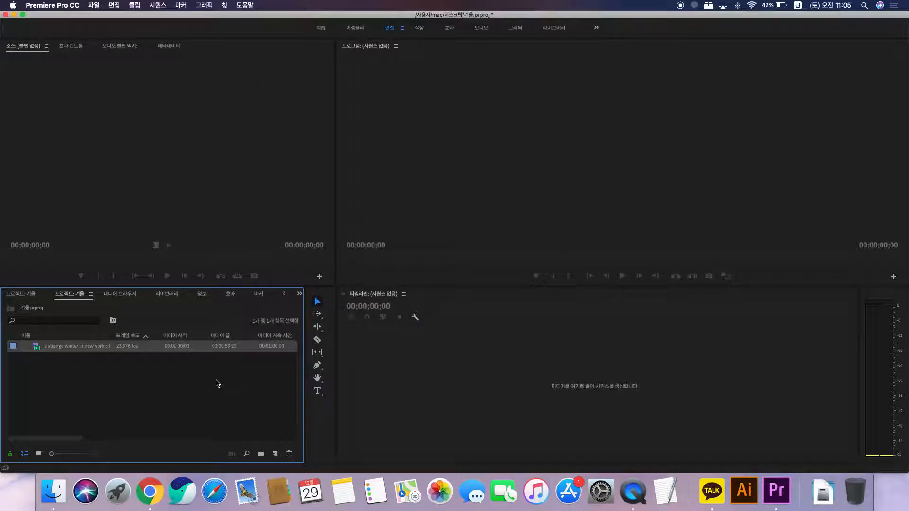
- Reopen the media import dialog and try selecting 성공박사 미리보기.jpg together with the Coal Fall clip
{"action": "double_click", "coordinate": [153, 404]}
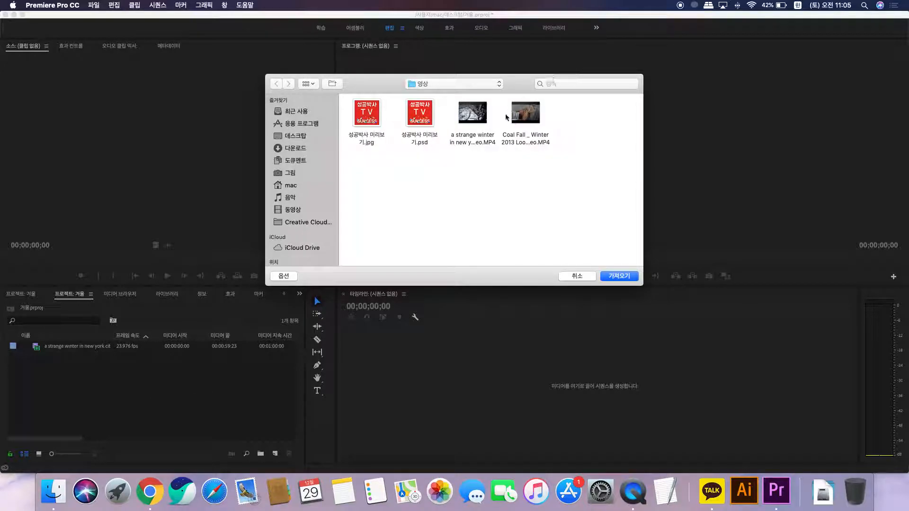
{"action": "left_click_drag", "start_coordinate": [537, 176], "coordinate": [454, 171]}
{"action": "left_click", "coordinate": [378, 116]}
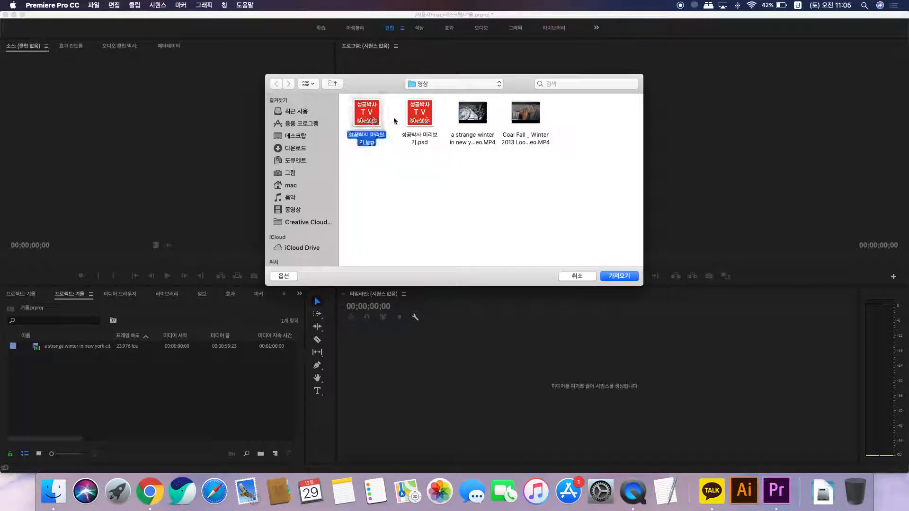
{"action": "left_click", "coordinate": [537, 139], "text": "super"}
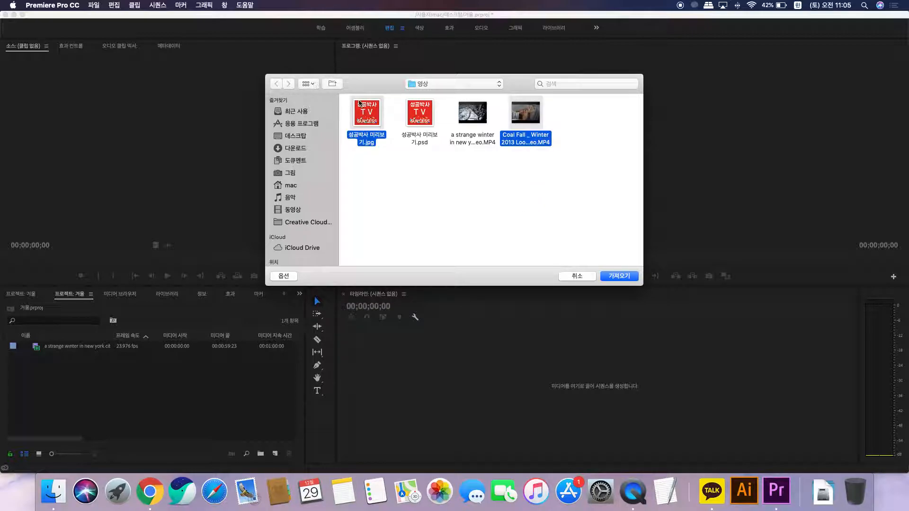
{"action": "left_click", "coordinate": [392, 183]}
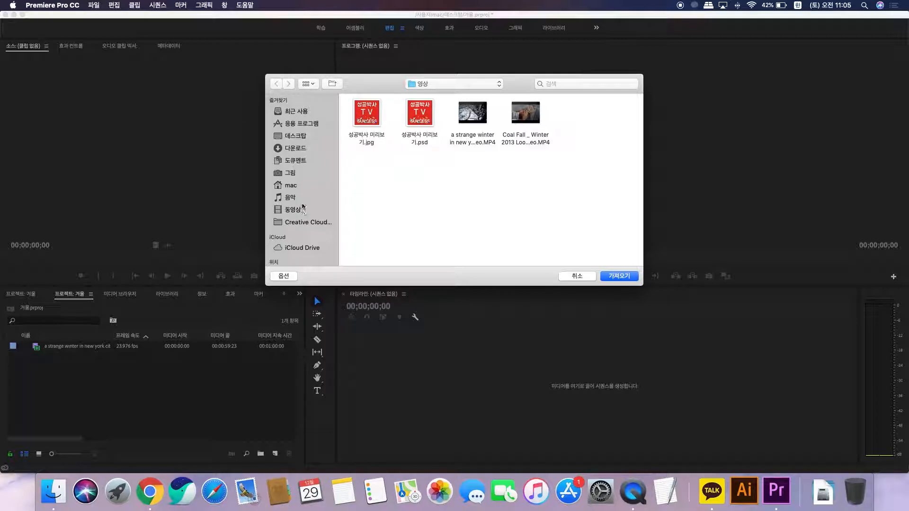
- Import the whole 영상 folder from the desktop, bringing in the 성공박사 미리보기 PSD with 모든 레이어 병합 (merge all layers)
{"action": "left_click", "coordinate": [304, 138]}
{"action": "scroll", "coordinate": [445, 192], "scroll_direction": "down", "scroll_amount": 5}
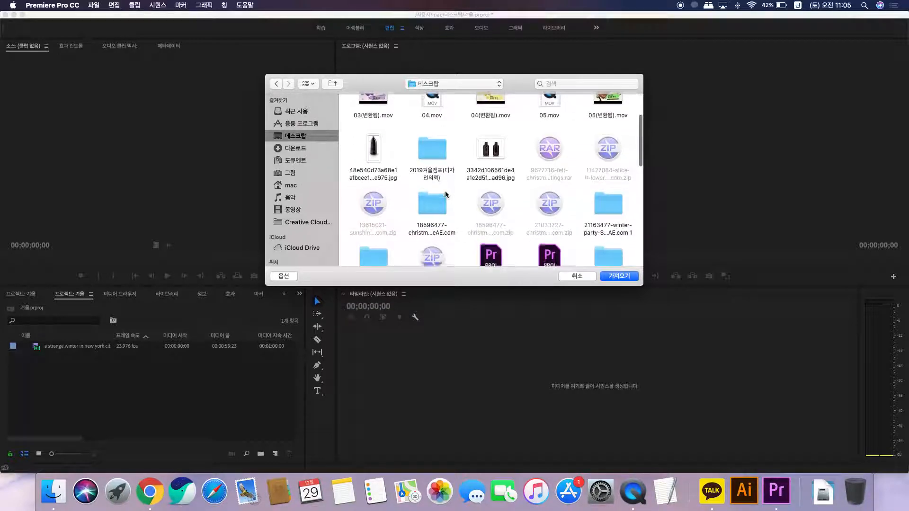
{"action": "scroll", "coordinate": [445, 191], "scroll_direction": "down", "scroll_amount": 1}
{"action": "left_click", "coordinate": [501, 178]}
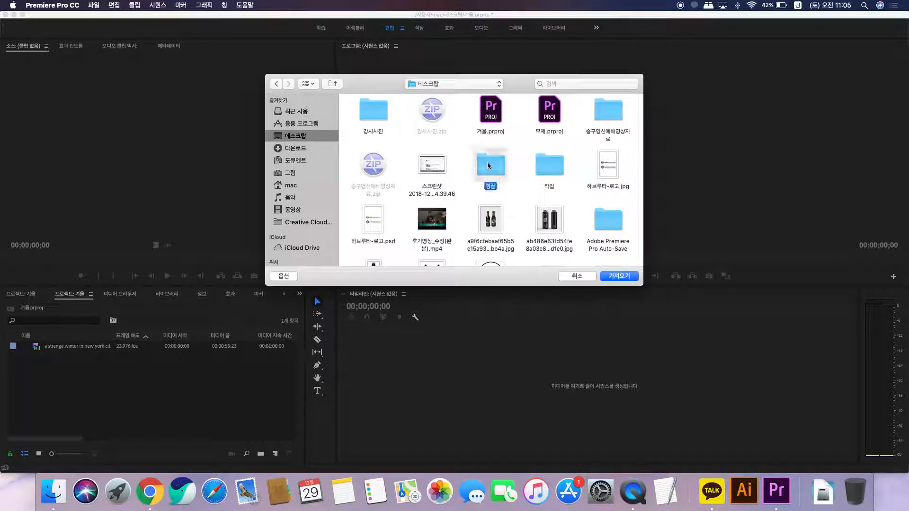
{"action": "left_click", "coordinate": [620, 276]}
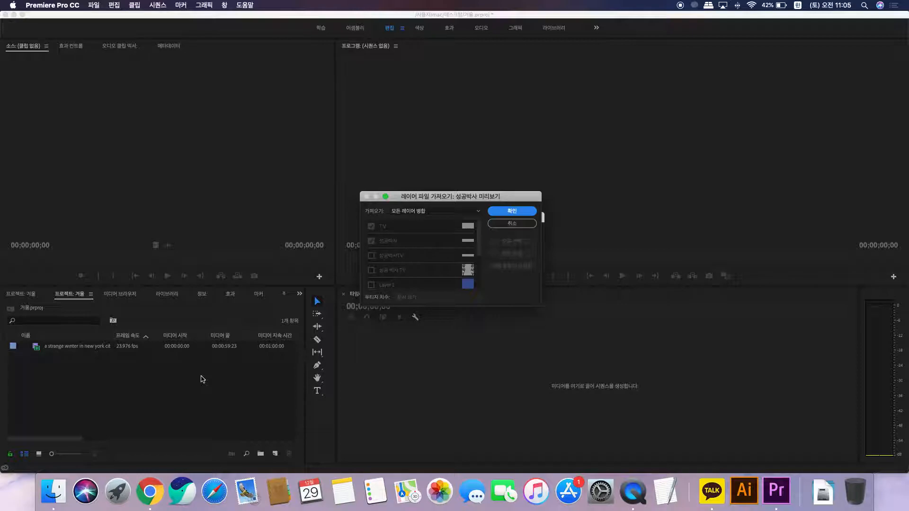
{"action": "left_click", "coordinate": [521, 216]}
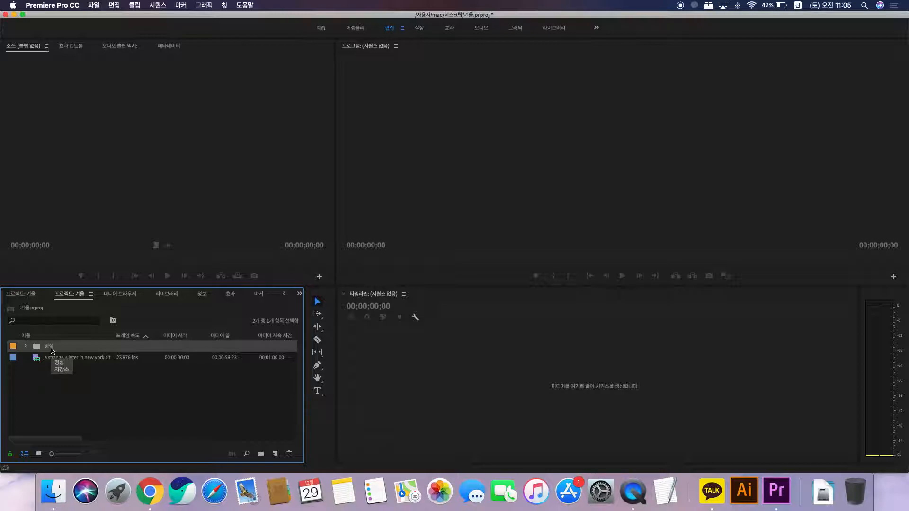
- Compare the project items in list and icon view, and open the 영상 bin in icon view with the smallest thumbnails
{"action": "left_click", "coordinate": [120, 398]}
{"action": "left_click", "coordinate": [121, 360]}
{"action": "left_click", "coordinate": [88, 378]}
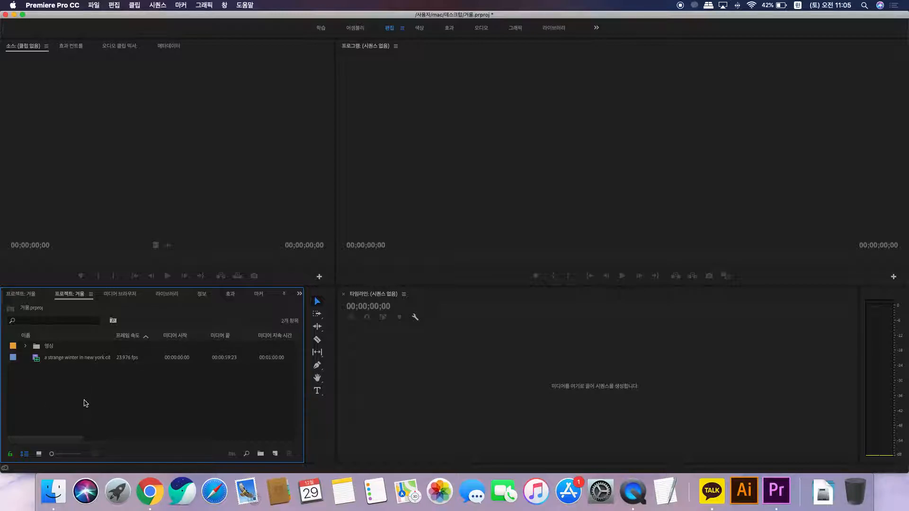
{"action": "left_click", "coordinate": [39, 454]}
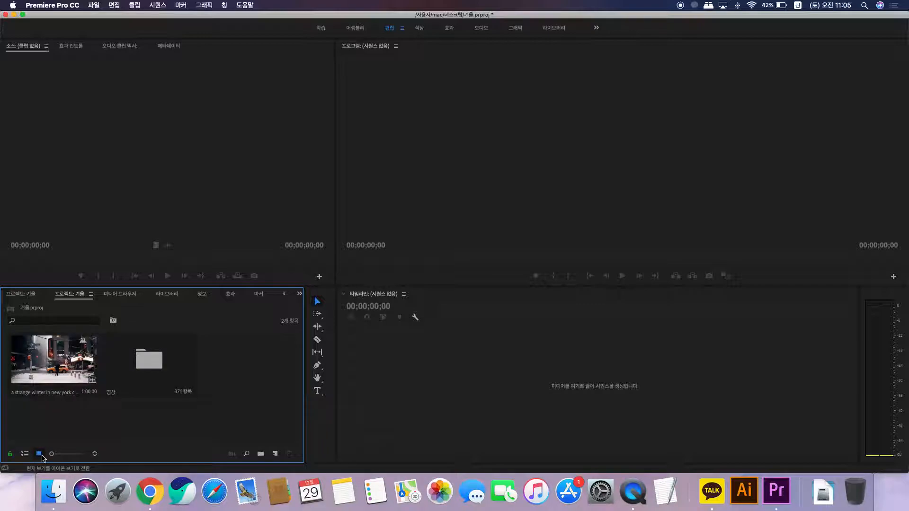
{"action": "left_click", "coordinate": [25, 455]}
{"action": "left_click", "coordinate": [39, 454]}
{"action": "mouse_move", "coordinate": [52, 455]}
{"action": "left_mouse_down"}
{"action": "mouse_move", "coordinate": [84, 455]}
{"action": "mouse_move", "coordinate": [50, 457]}
{"action": "left_mouse_up"}
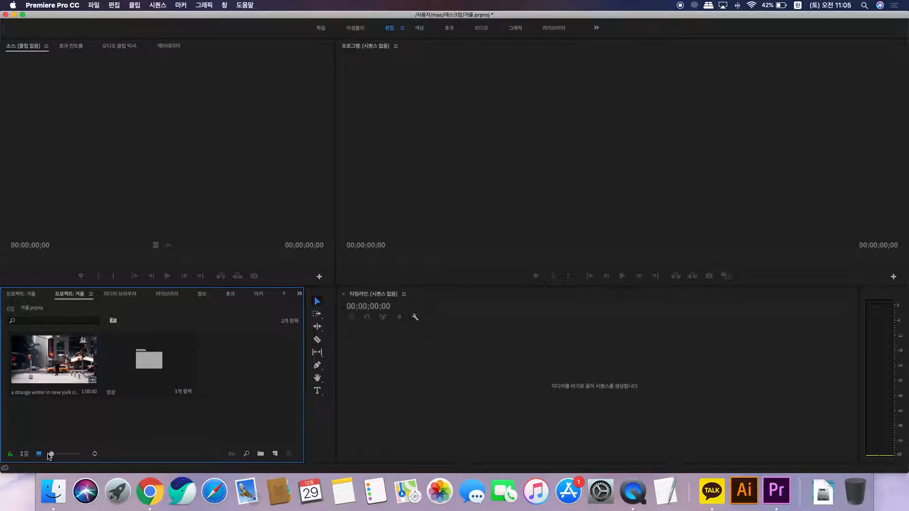
{"action": "double_click", "coordinate": [154, 353]}
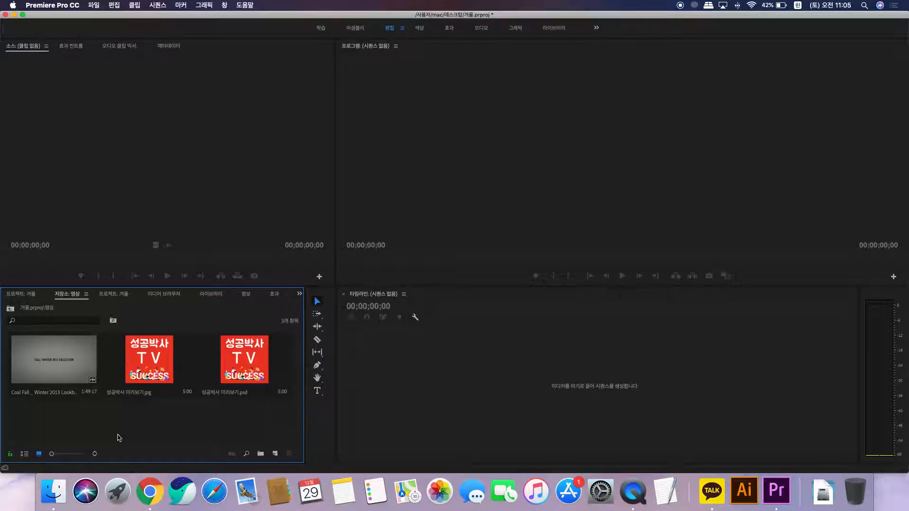
{"action": "mouse_move", "coordinate": [52, 455]}
{"action": "left_mouse_down"}
{"action": "mouse_move", "coordinate": [84, 455]}
{"action": "mouse_move", "coordinate": [51, 455]}
{"action": "left_mouse_up"}
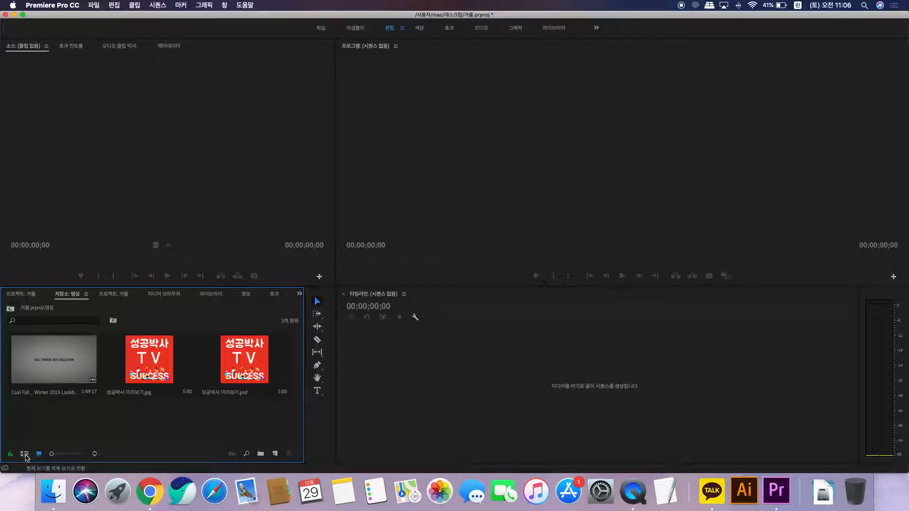
- Show the bin contents as a list, return to the project's top level and collapse the 영상 bin beside the New York clip
{"action": "left_click", "coordinate": [25, 456]}
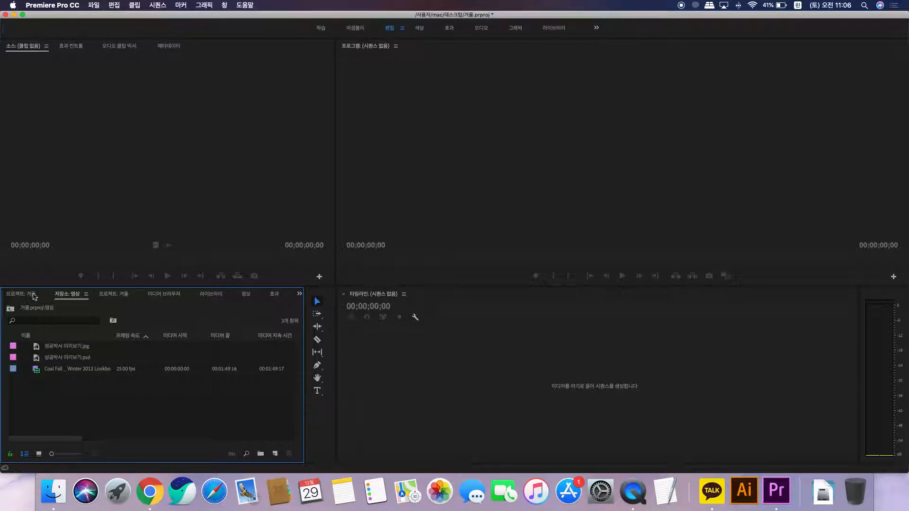
{"action": "left_click", "coordinate": [10, 309]}
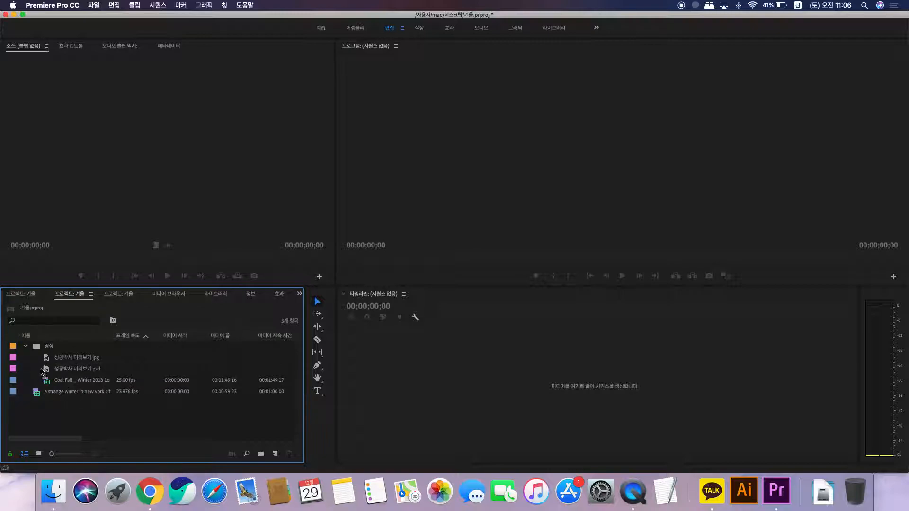
{"action": "left_click", "coordinate": [25, 347]}
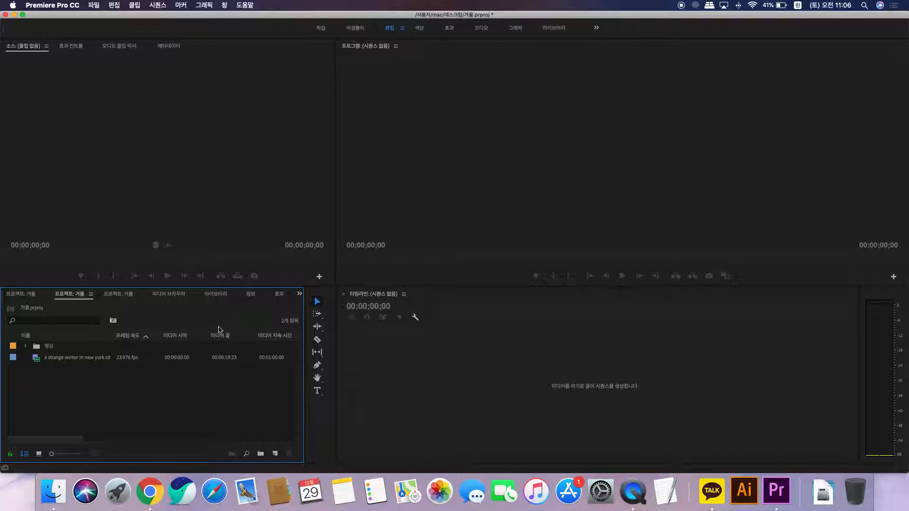
{"action": "left_click", "coordinate": [103, 362]}
{"action": "left_click_drag", "start_coordinate": [103, 362], "coordinate": [169, 358]}
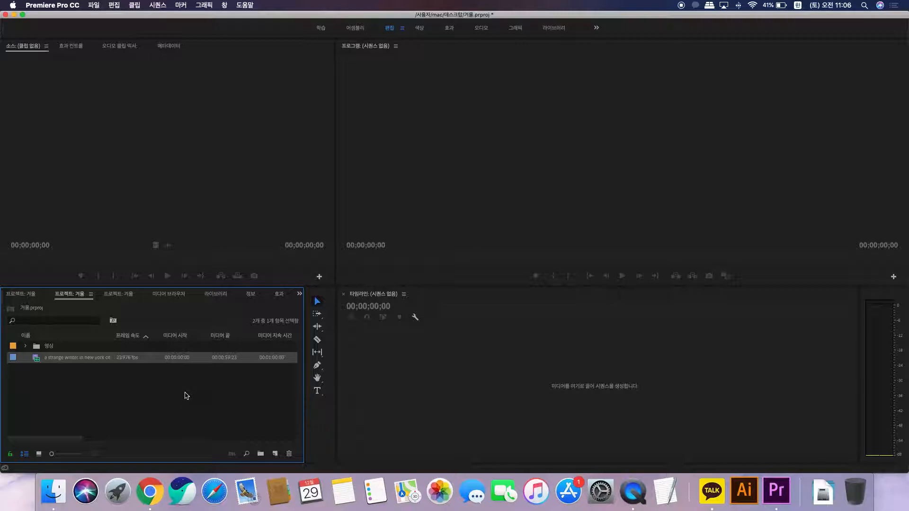
{"action": "left_click", "coordinate": [185, 417]}
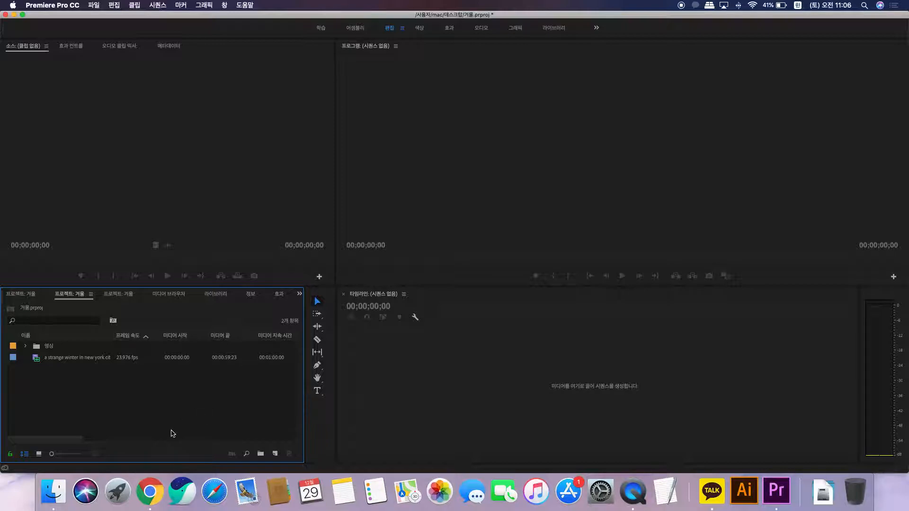
- Create a new sequence named 겨울-1 using the AVCHD 1080p30 preset
{"action": "left_click", "coordinate": [275, 454]}
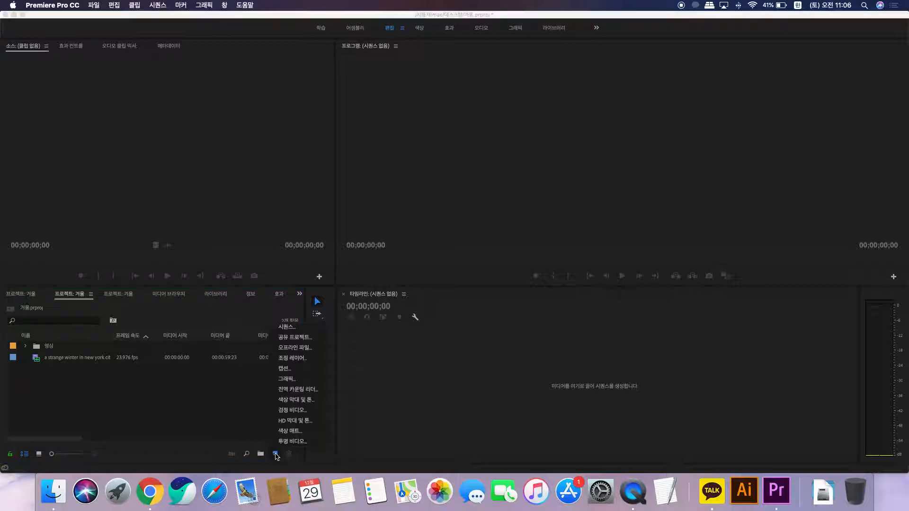
{"action": "left_click", "coordinate": [286, 327]}
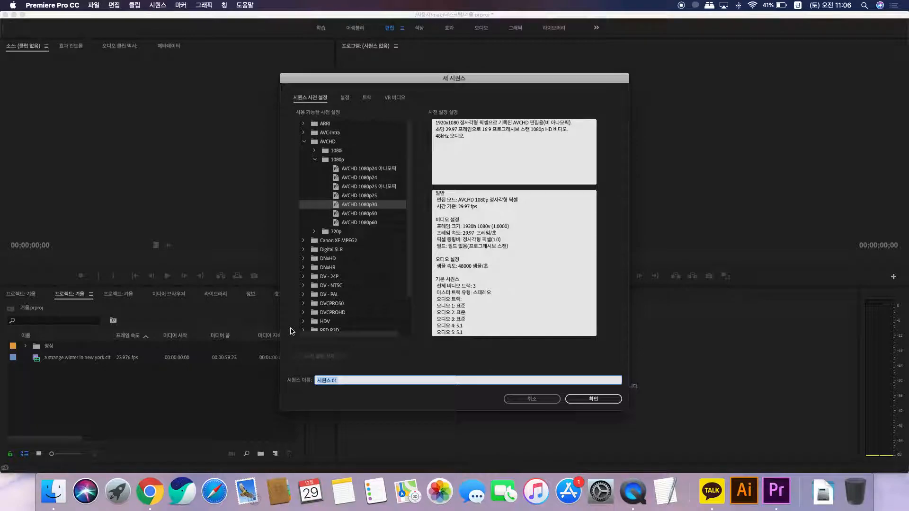
{"action": "left_click", "coordinate": [304, 141]}
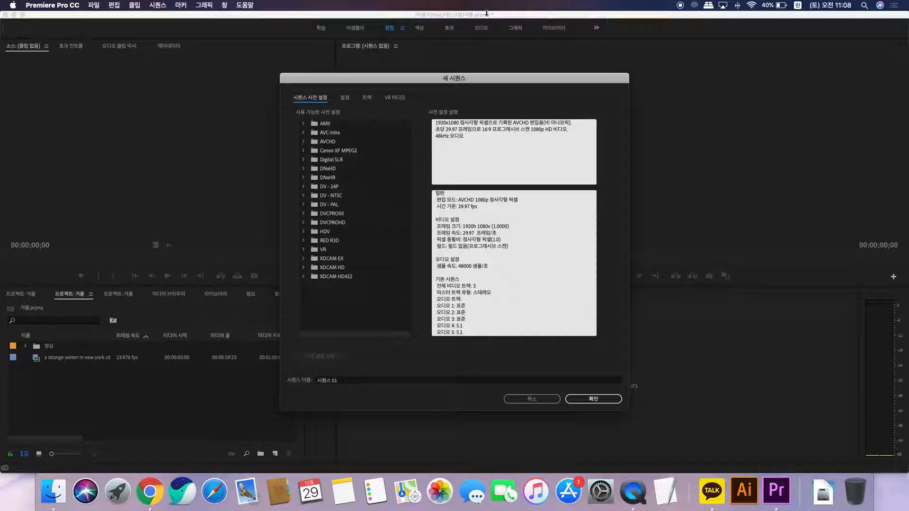
{"action": "left_click", "coordinate": [304, 141]}
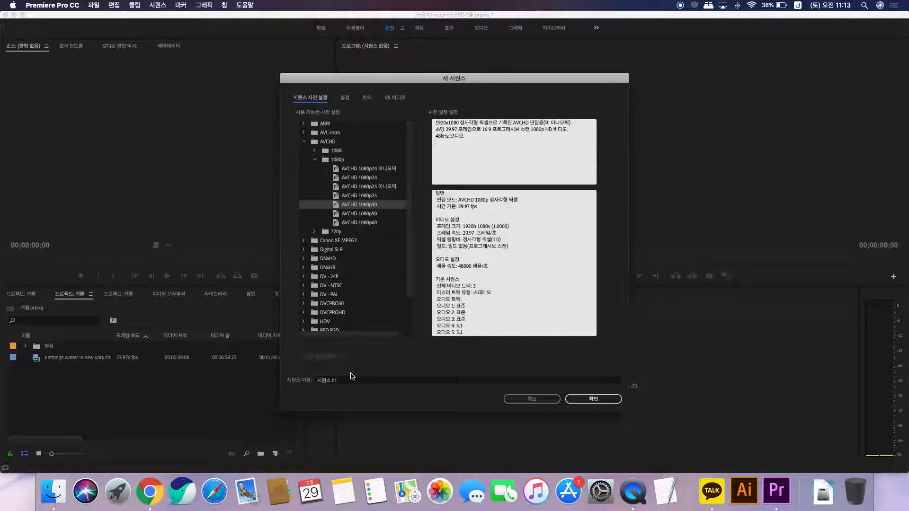
{"action": "left_click", "coordinate": [345, 382]}
{"action": "key", "text": "super+a"}
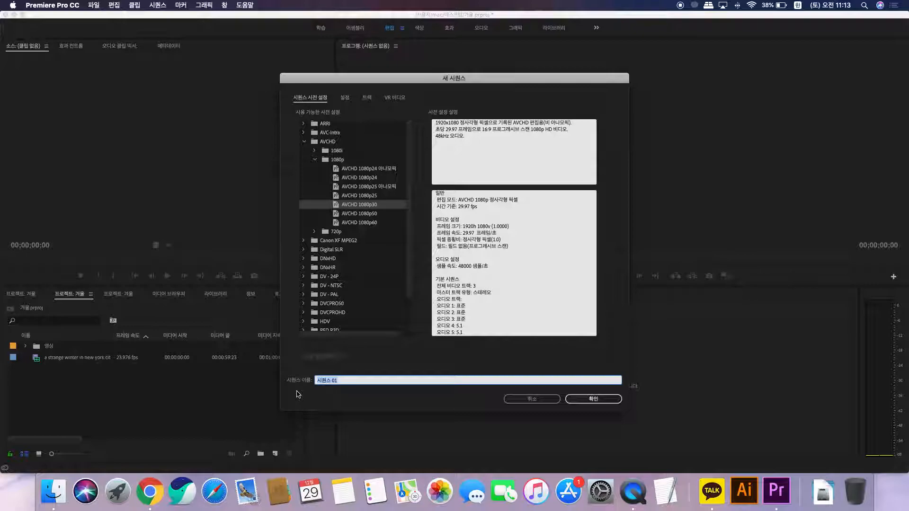
{"action": "type", "text": "겨울-1"}
{"action": "key", "text": "Return"}
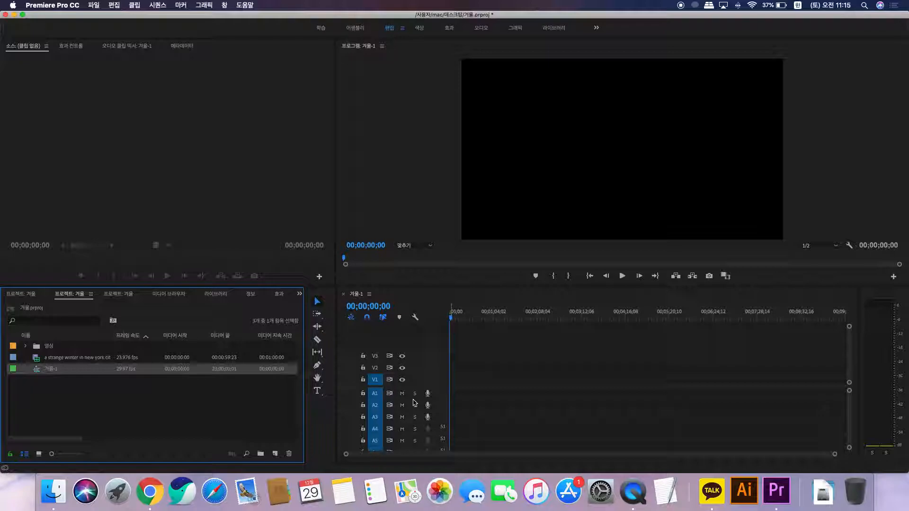
- Open the "a strange winter in new york city" clip in the source monitor and play about its first nine seconds
{"action": "left_click", "coordinate": [127, 401]}
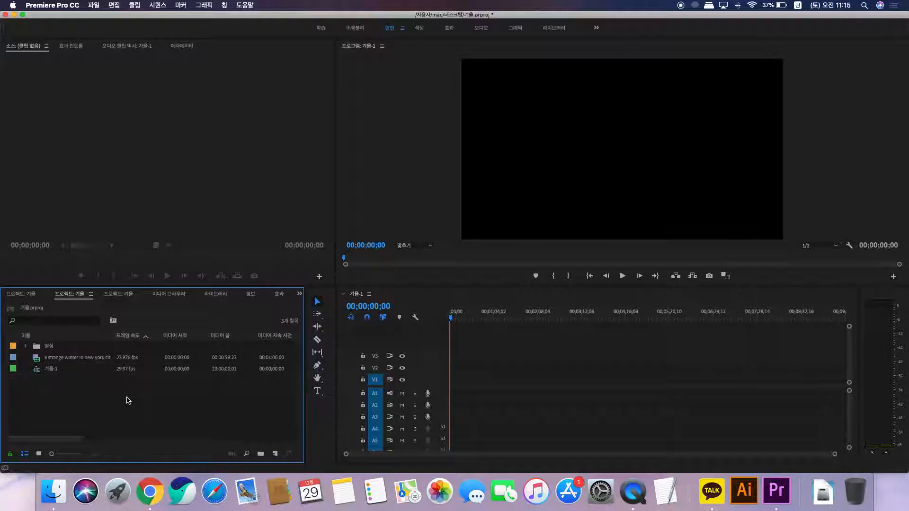
{"action": "double_click", "coordinate": [40, 359]}
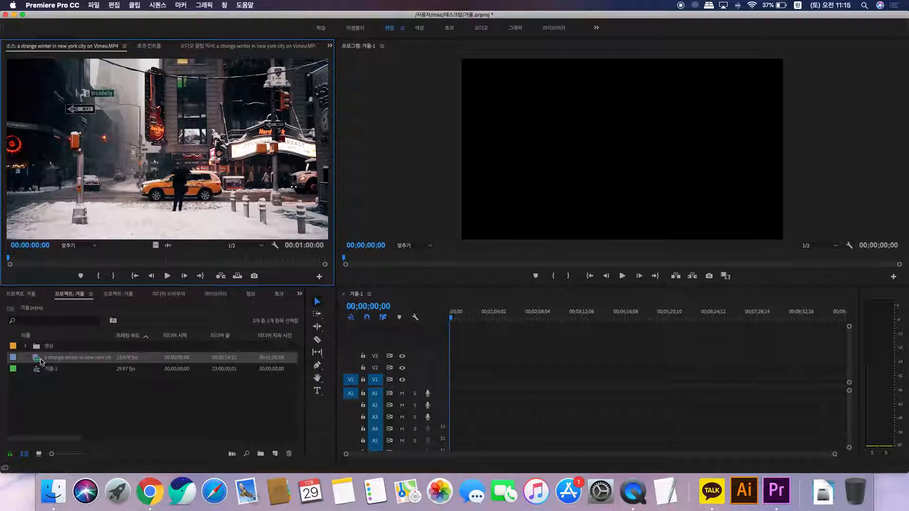
{"action": "left_click", "coordinate": [167, 276]}
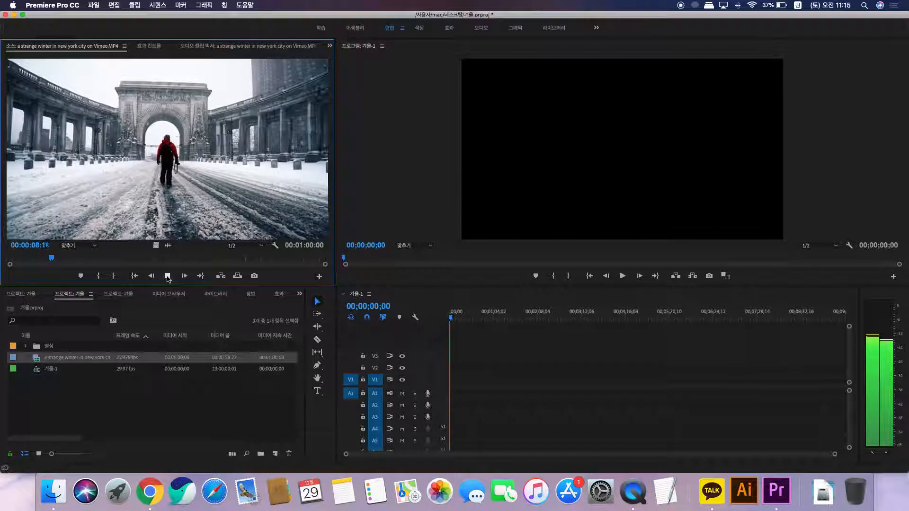
{"action": "left_click", "coordinate": [167, 277]}
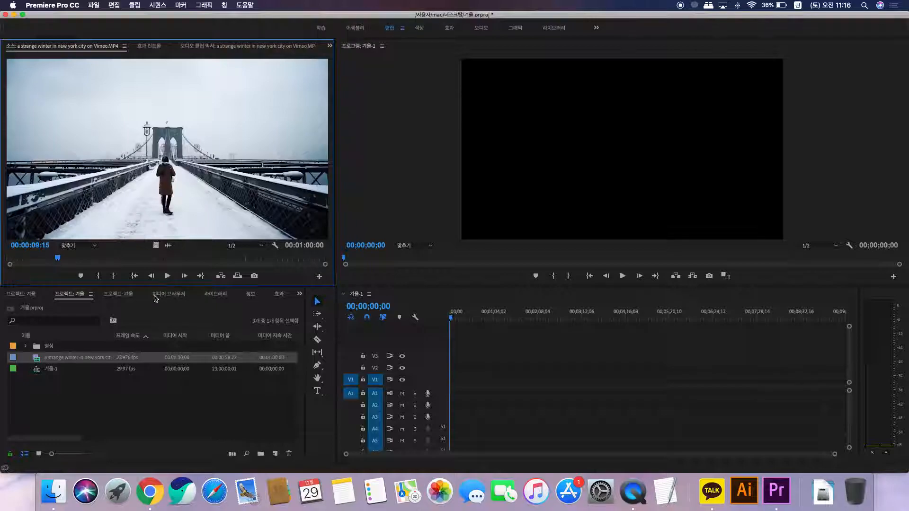
- Place the "a strange winter in new york city" clip at the start of 겨울-1 on V1 and A1, keeping the existing sequence settings
{"action": "left_click", "coordinate": [224, 356]}
{"action": "left_click_drag", "start_coordinate": [224, 356], "coordinate": [490, 360]}
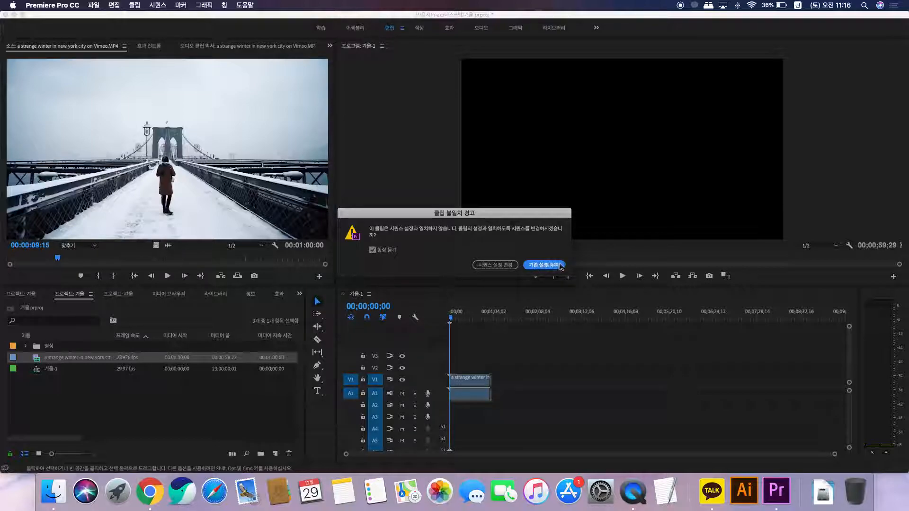
{"action": "left_click", "coordinate": [545, 266]}
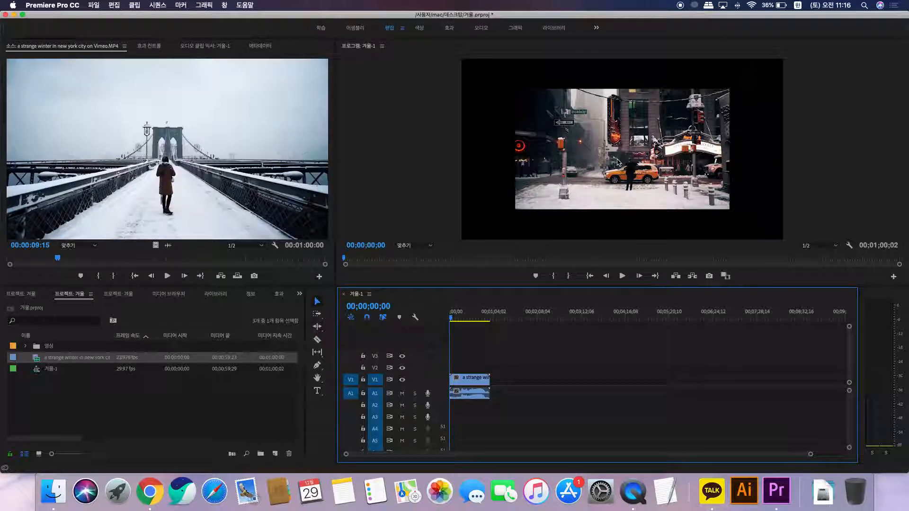
- Scale the New York clip on the timeline to the sequence's frame size
{"action": "left_click", "coordinate": [478, 379]}
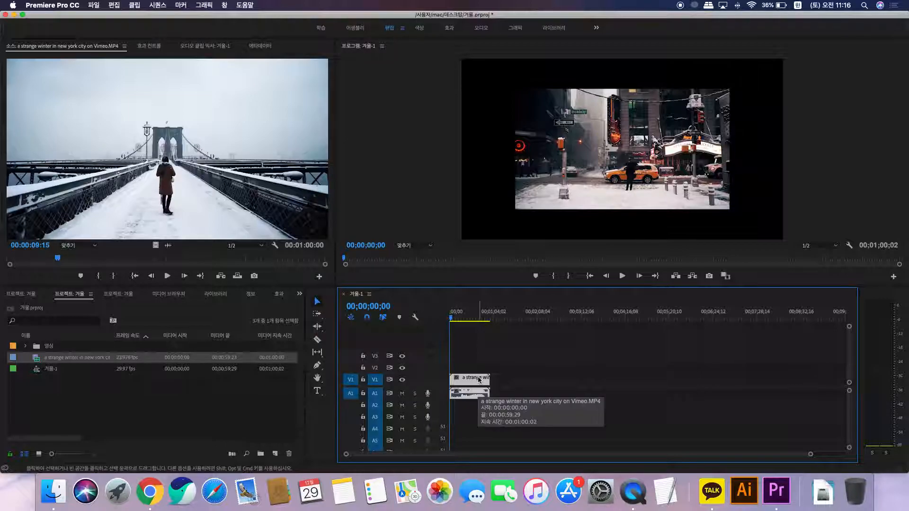
{"action": "right_click", "coordinate": [479, 380]}
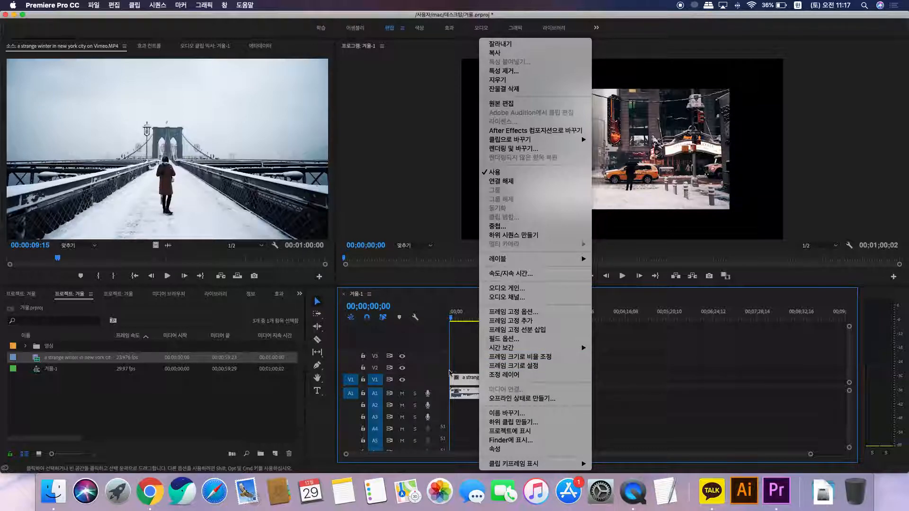
{"action": "left_click", "coordinate": [503, 357]}
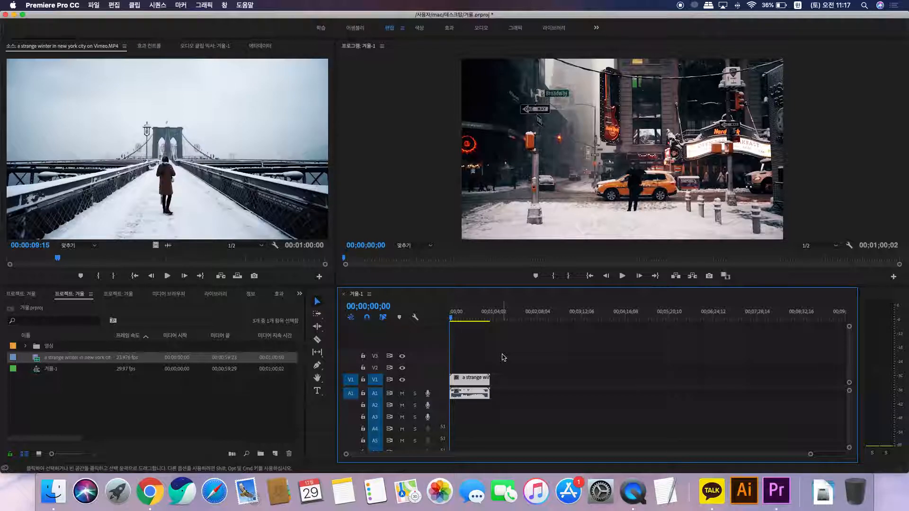
- Expand the V1 and A1 tracks and delete the New York clip from the timeline
{"action": "double_click", "coordinate": [439, 381]}
{"action": "double_click", "coordinate": [442, 397]}
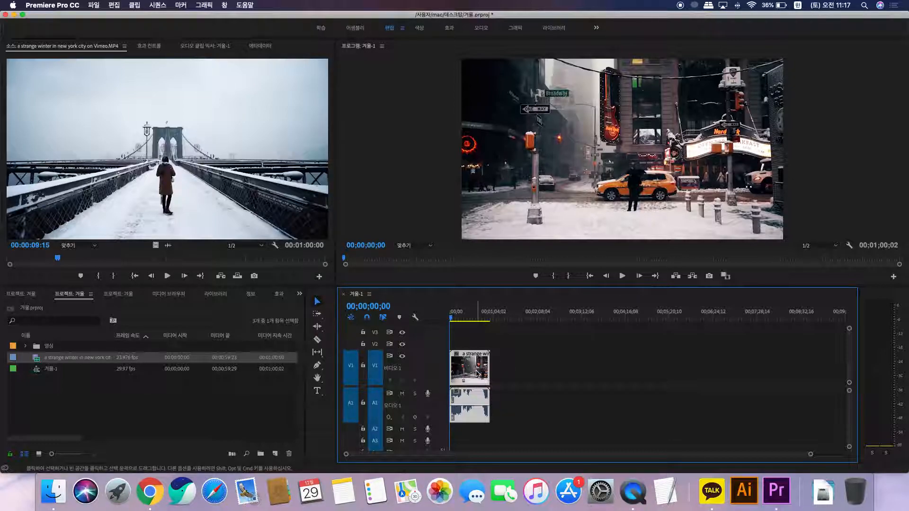
{"action": "key", "text": "Delete"}
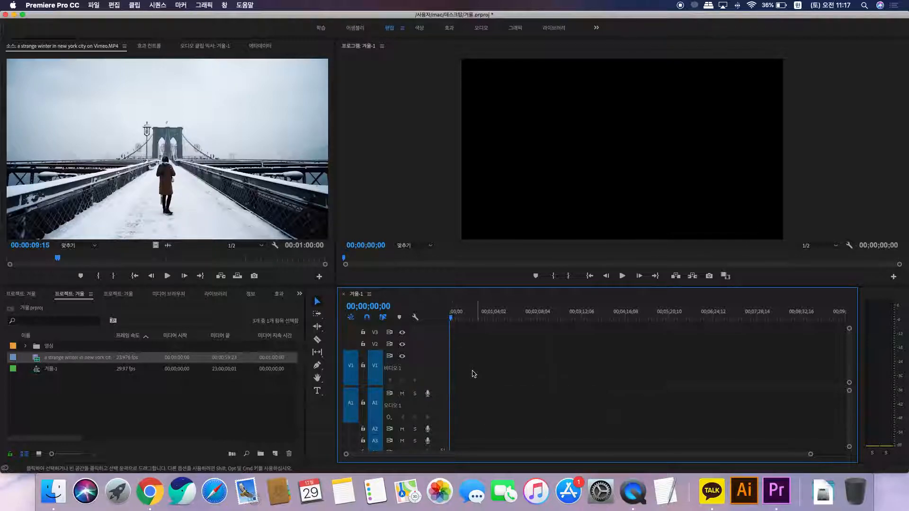
- Return the source clip to its start, place only its video on V1 with the existing sequence settings, and preview it at 00;00;55;26
{"action": "left_click", "coordinate": [33, 260]}
{"action": "left_click", "coordinate": [8, 261]}
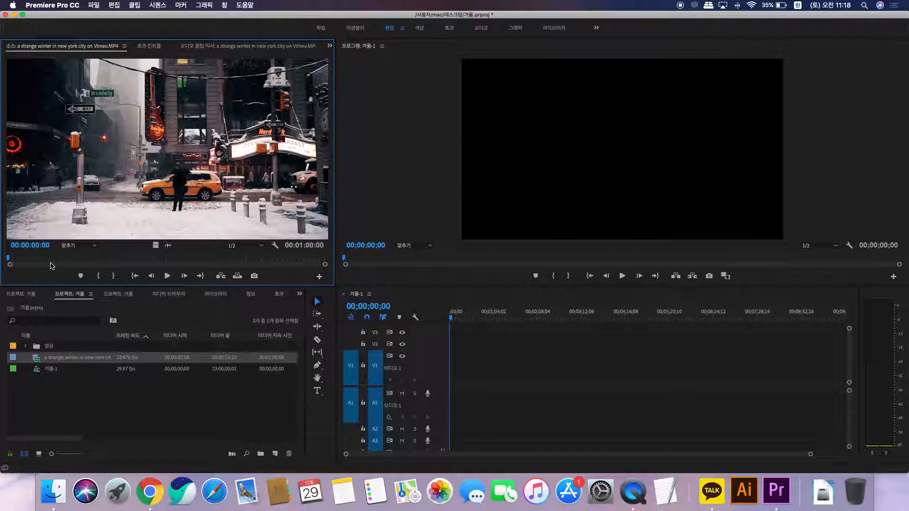
{"action": "key", "text": "XF86AudioLowerVolume"}
{"action": "left_click", "coordinate": [69, 393]}
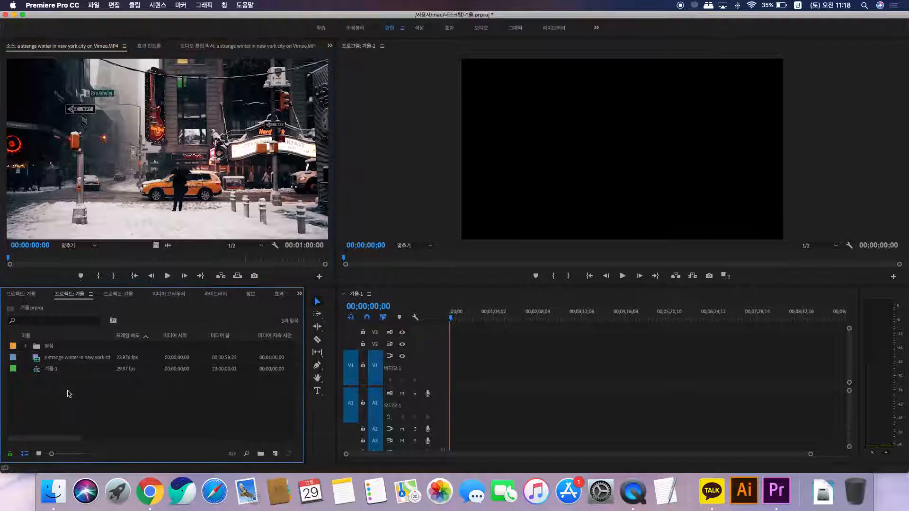
{"action": "left_click", "coordinate": [69, 361]}
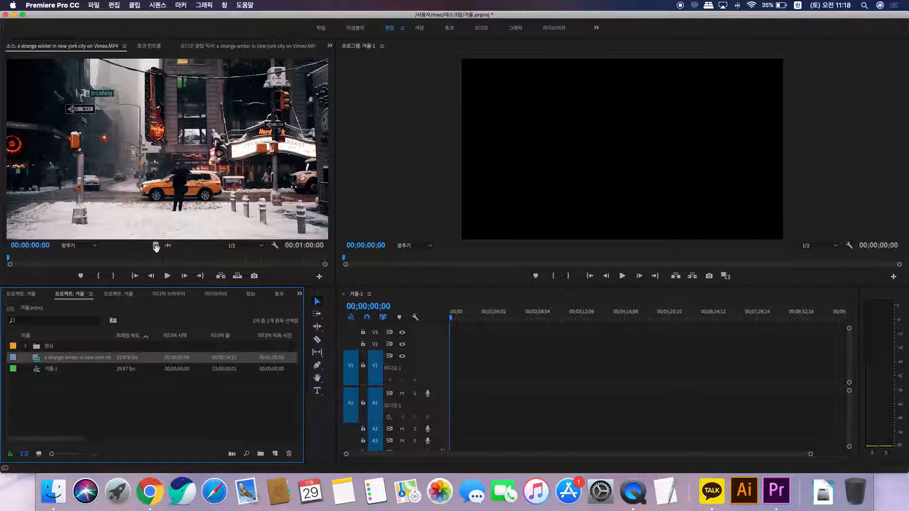
{"action": "left_click_drag", "start_coordinate": [156, 246], "coordinate": [467, 375]}
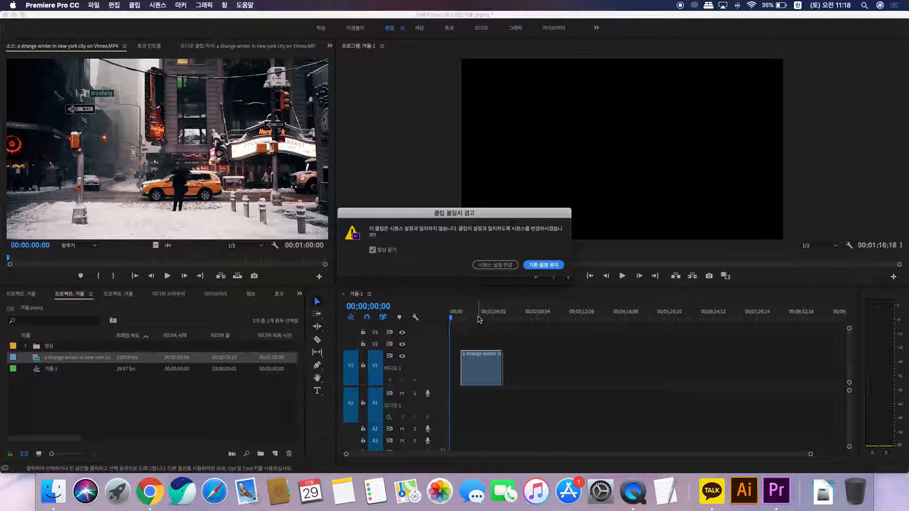
{"action": "left_click", "coordinate": [535, 268]}
{"action": "left_click", "coordinate": [487, 315]}
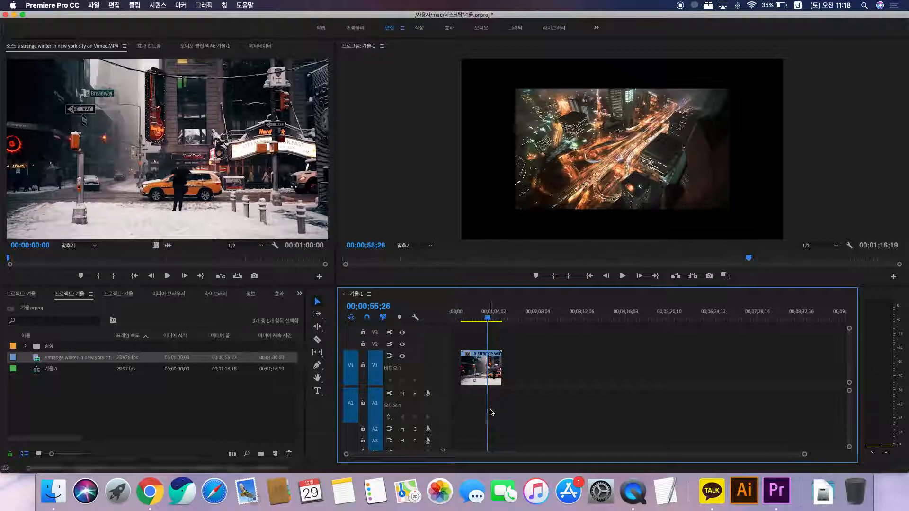
- Replace the video-only clip with just the source clip's audio on A1, and scrub it around 55 seconds
{"action": "left_click", "coordinate": [495, 375]}
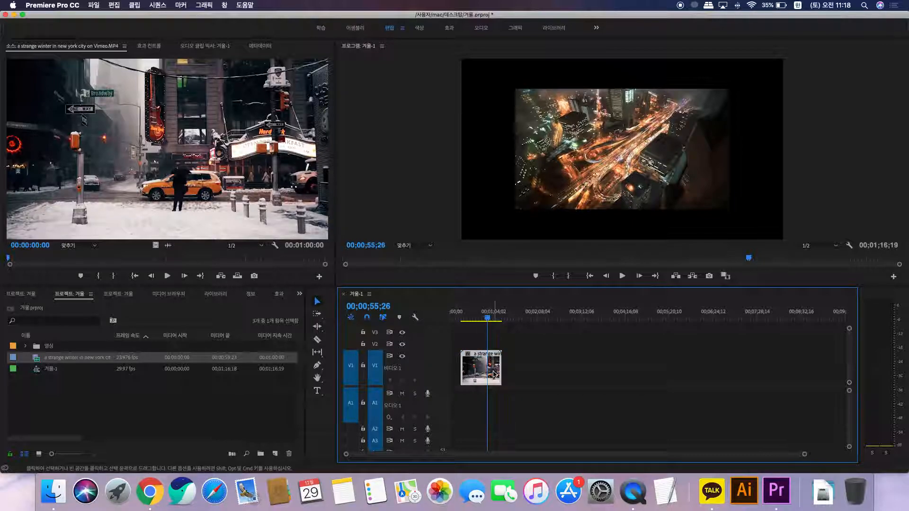
{"action": "key", "text": "Delete"}
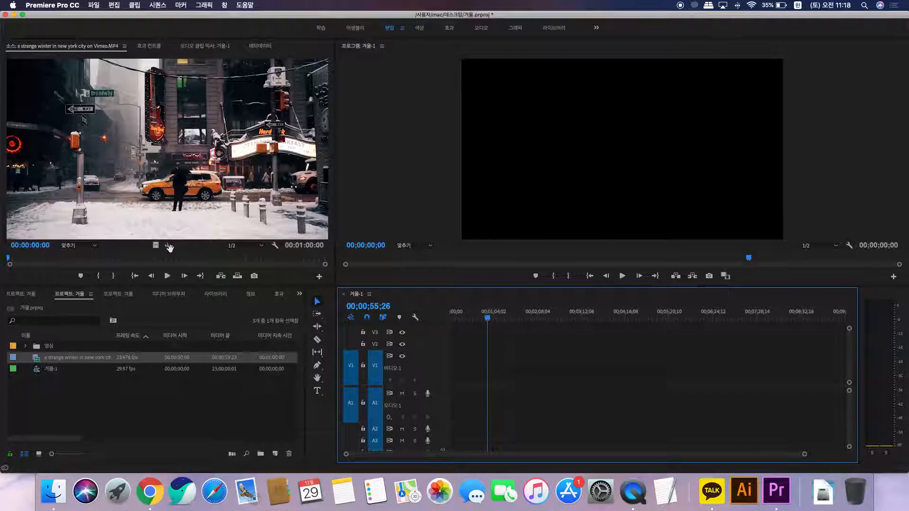
{"action": "left_click_drag", "start_coordinate": [168, 247], "coordinate": [471, 406]}
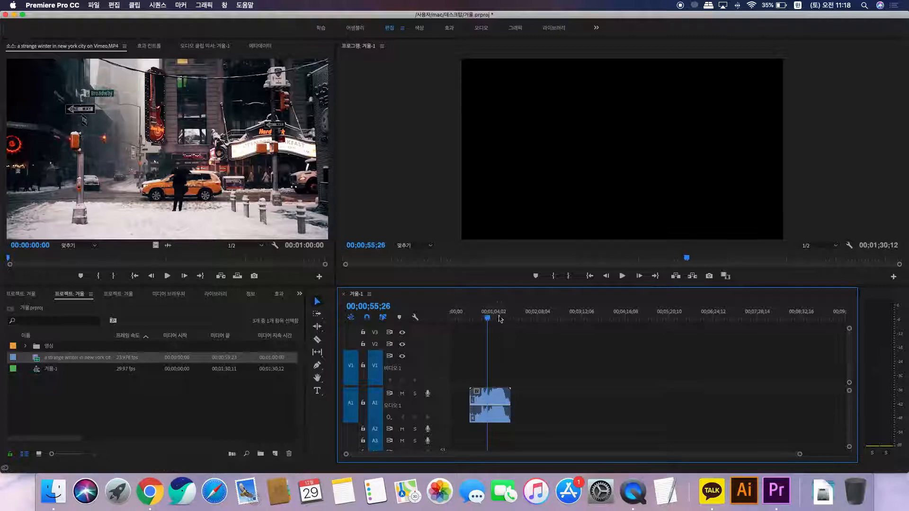
{"action": "left_click", "coordinate": [483, 317]}
{"action": "mouse_move", "coordinate": [483, 317]}
{"action": "left_mouse_down"}
{"action": "mouse_move", "coordinate": [497, 318]}
{"action": "mouse_move", "coordinate": [489, 320]}
{"action": "left_mouse_up"}
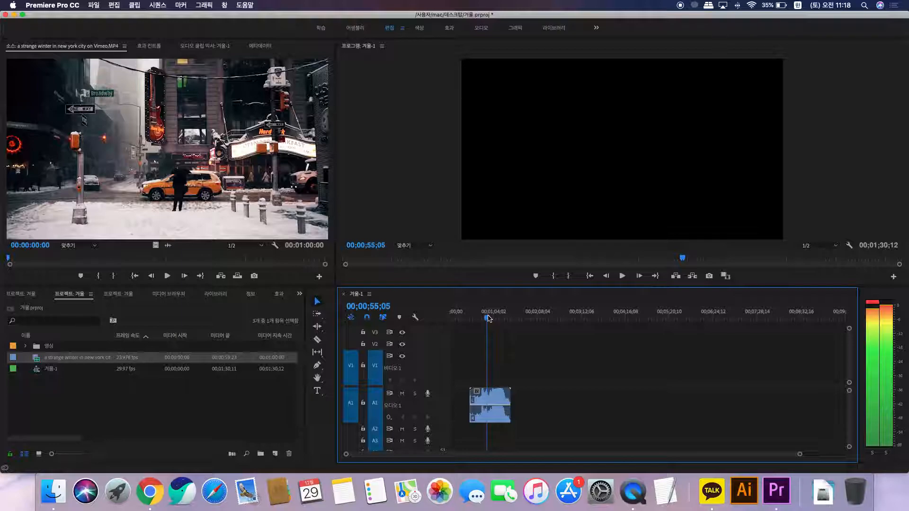
- Replace the audio-only clip with the full source clip at the start of V1 and A1, keeping the existing sequence settings
{"action": "left_click", "coordinate": [495, 413]}
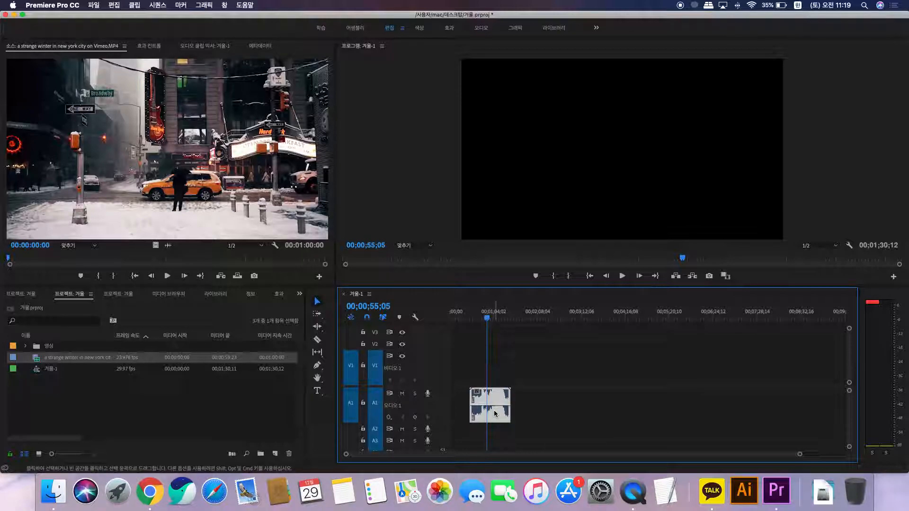
{"action": "key", "text": "Delete"}
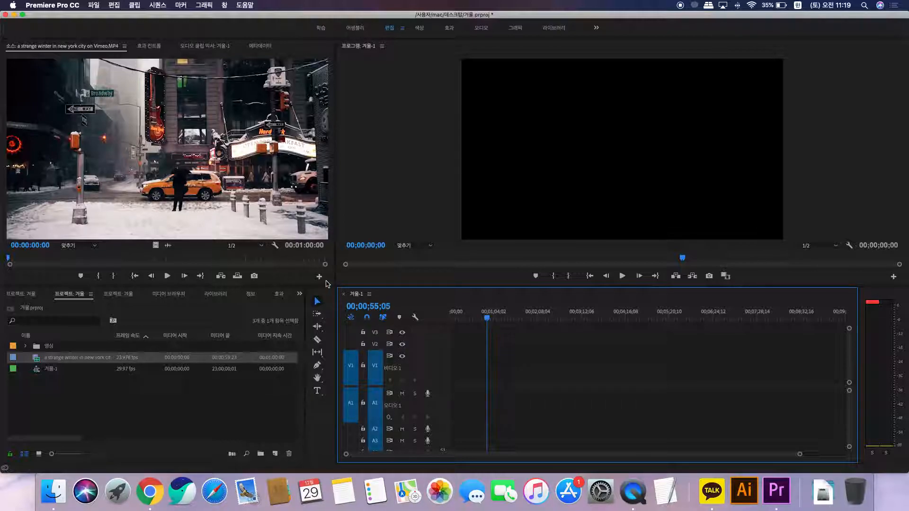
{"action": "left_click_drag", "start_coordinate": [212, 181], "coordinate": [436, 379]}
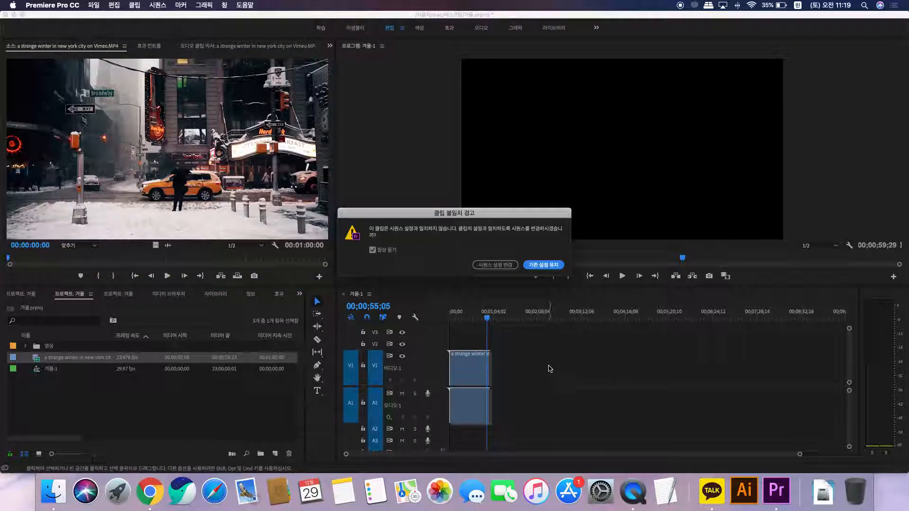
{"action": "left_click", "coordinate": [547, 265]}
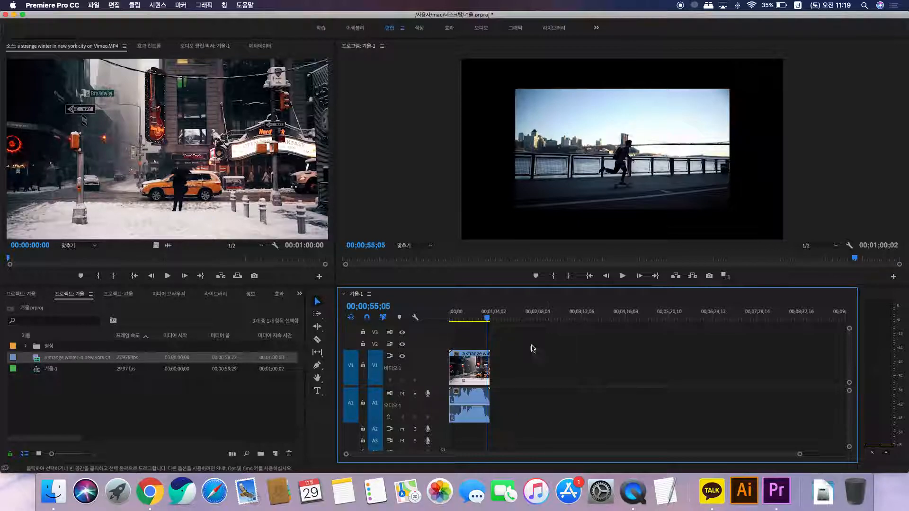
- Move the clip to about two minutes into the sequence and unlink its video from its audio
{"action": "left_click_drag", "start_coordinate": [474, 365], "coordinate": [550, 375]}
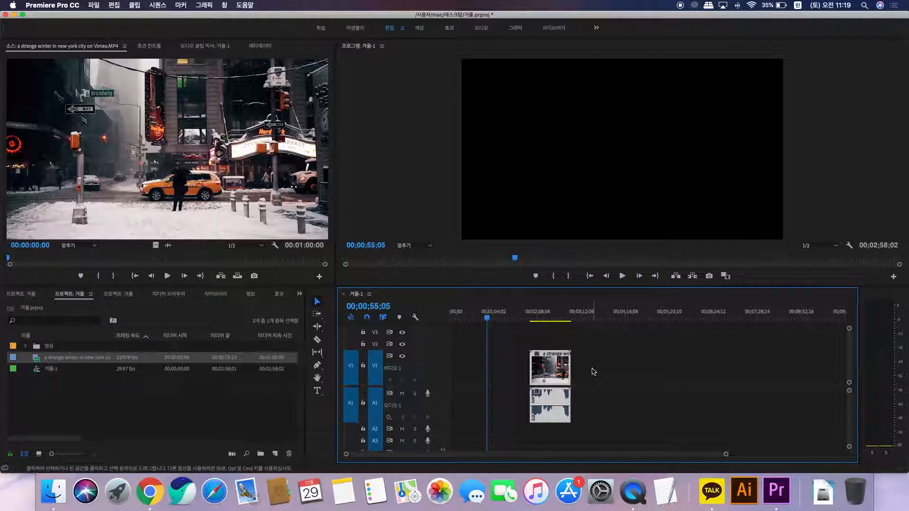
{"action": "right_click", "coordinate": [551, 373]}
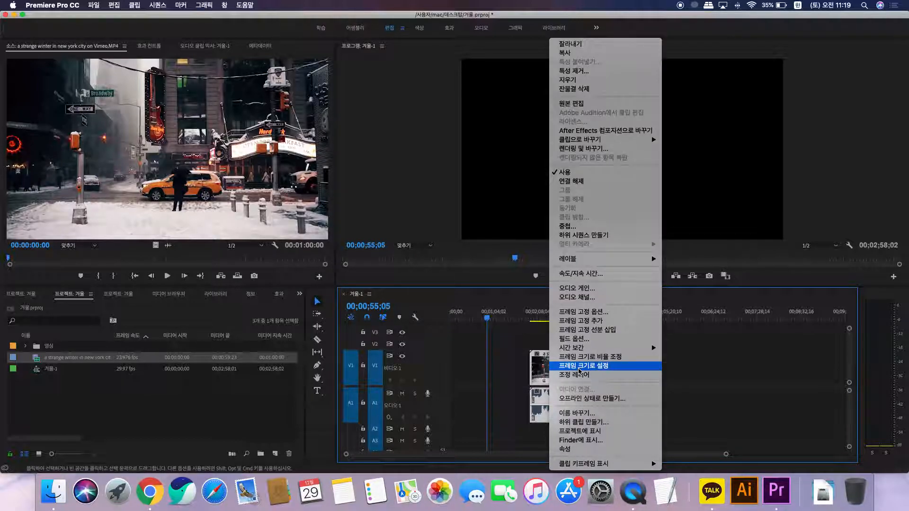
{"action": "left_click", "coordinate": [585, 182]}
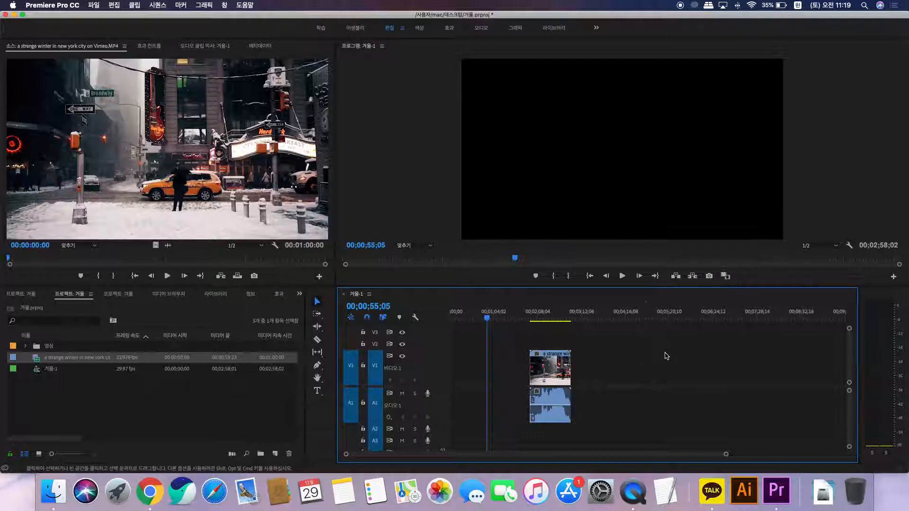
- Move the unlinked video alone to about five minutes into the sequence and undo the separation
{"action": "left_click_drag", "start_coordinate": [561, 362], "coordinate": [695, 367]}
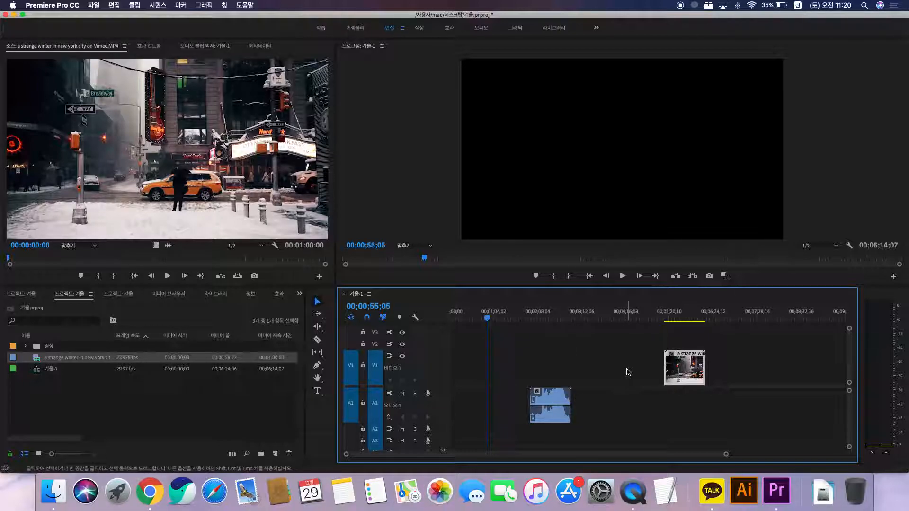
{"action": "key", "text": "super+z"}
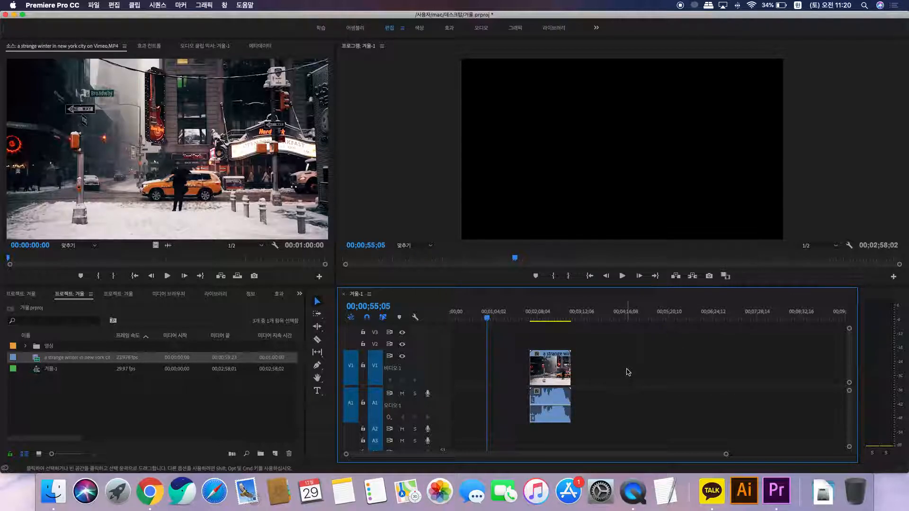
- Select the clip on the timeline and unlink its video and audio again
{"action": "left_click", "coordinate": [548, 370]}
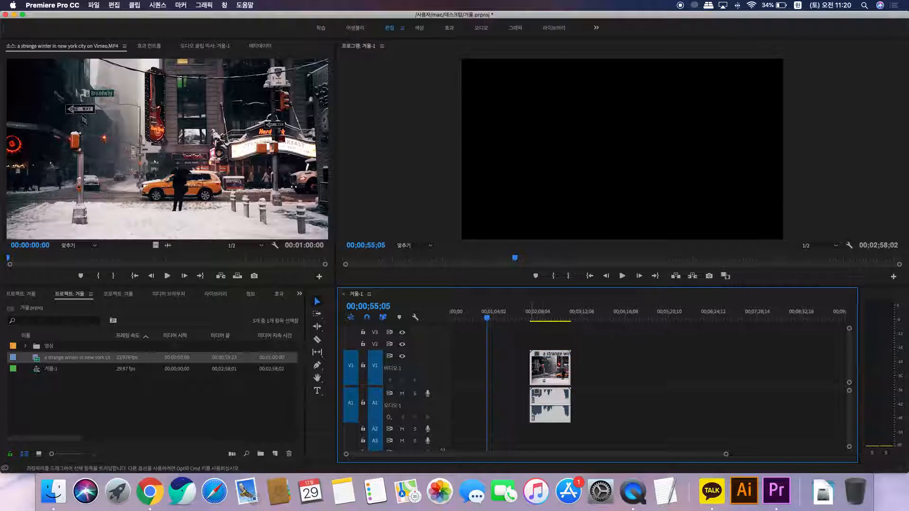
{"action": "right_click", "coordinate": [550, 369]}
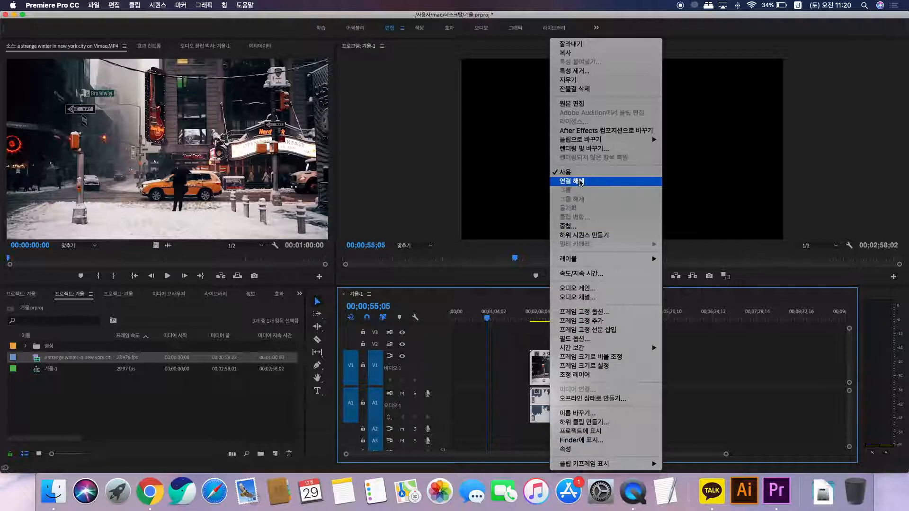
{"action": "left_click", "coordinate": [730, 335]}
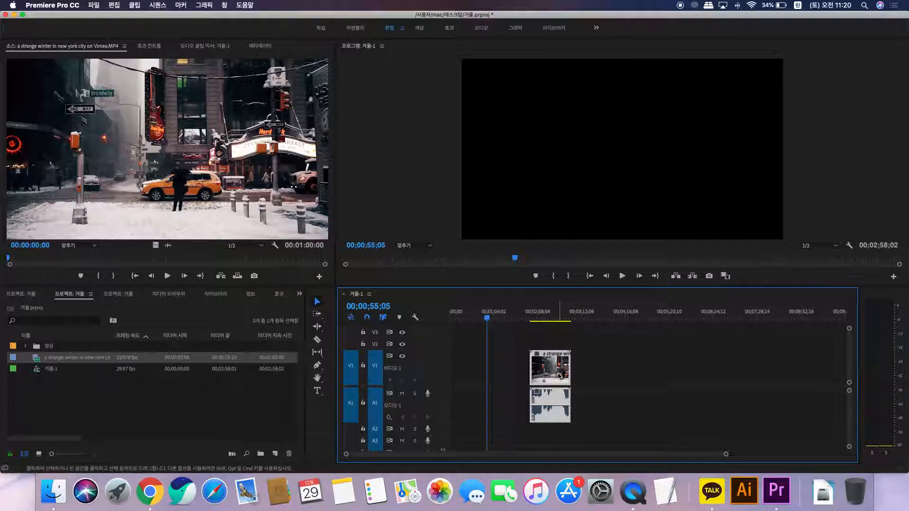
{"action": "right_click", "coordinate": [560, 376]}
{"action": "left_click", "coordinate": [714, 377]}
{"action": "right_click", "coordinate": [564, 370]}
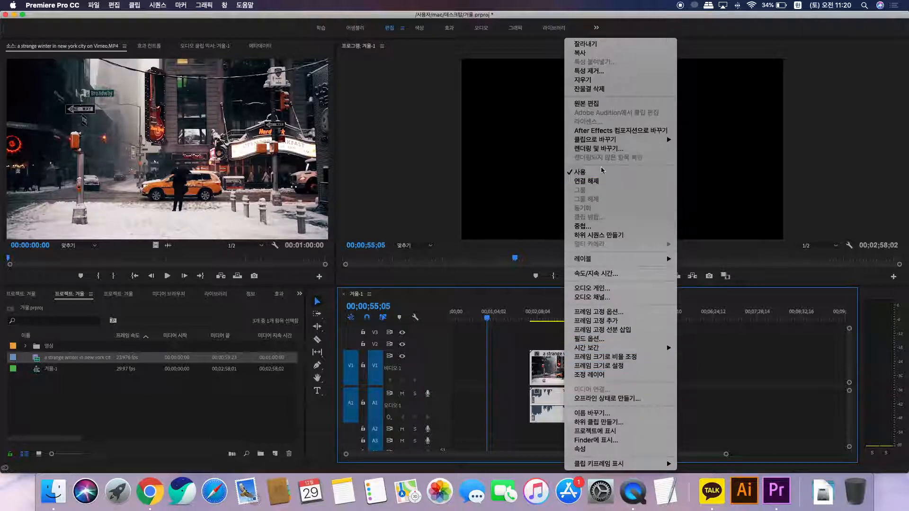
{"action": "left_click", "coordinate": [604, 181]}
- Delete the unlinked video from V1 and the audio from A1 separately, emptying the timeline
{"action": "left_click", "coordinate": [631, 347]}
{"action": "left_click", "coordinate": [539, 368]}
{"action": "key", "text": "Delete"}
{"action": "mouse_move", "coordinate": [542, 407]}
{"action": "left_mouse_down"}
{"action": "mouse_move", "coordinate": [590, 402]}
{"action": "mouse_move", "coordinate": [550, 403]}
{"action": "left_mouse_up"}
{"action": "key", "text": "Delete"}
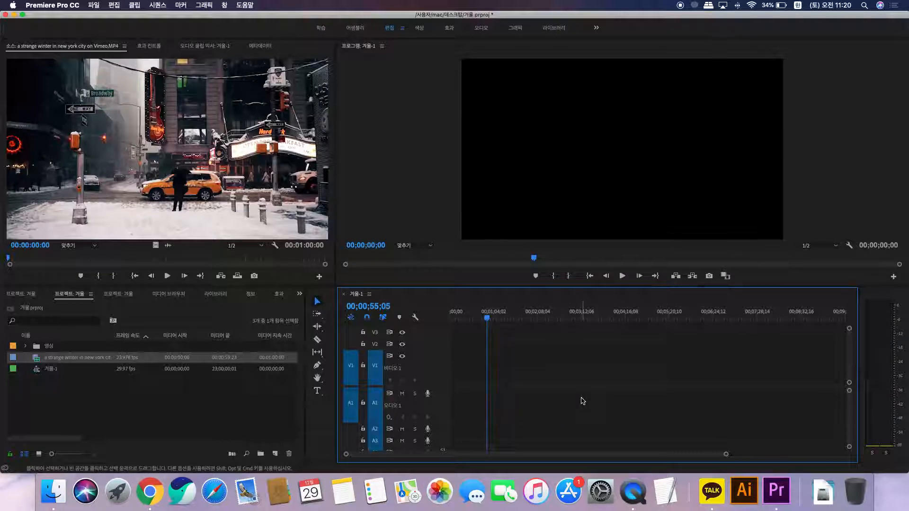
- Play the source clip from 00:00:02:05 and mark In at about nine seconds and Out for a 00:00:01:15 range
{"action": "left_click", "coordinate": [318, 259]}
{"action": "left_click_drag", "start_coordinate": [311, 256], "coordinate": [17, 261]}
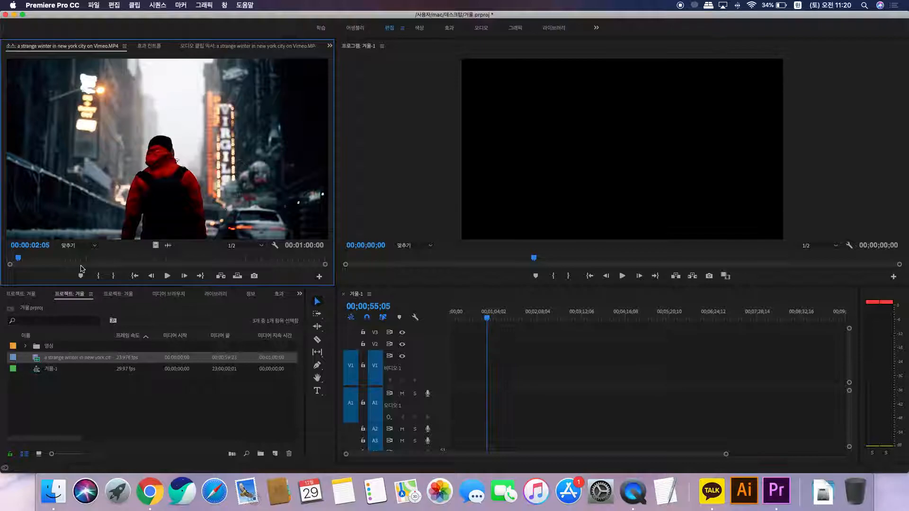
{"action": "key", "text": "space"}
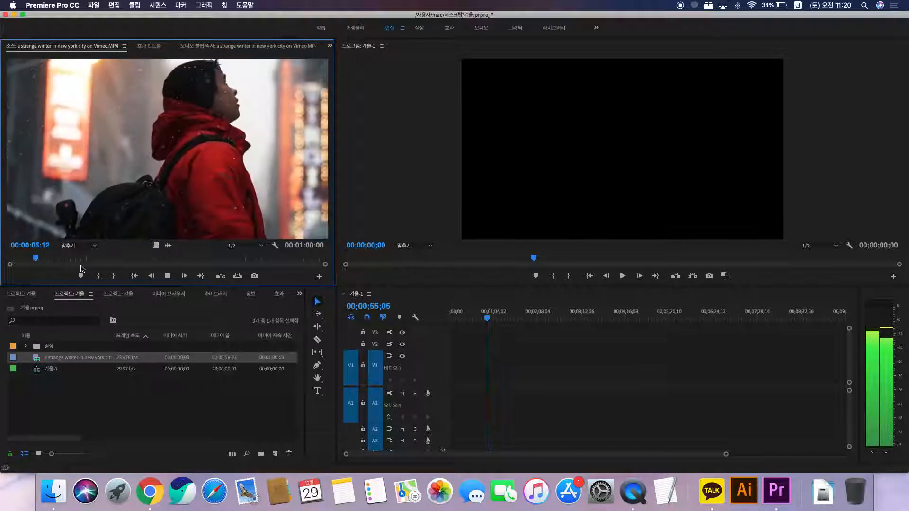
{"action": "key", "text": "i"}
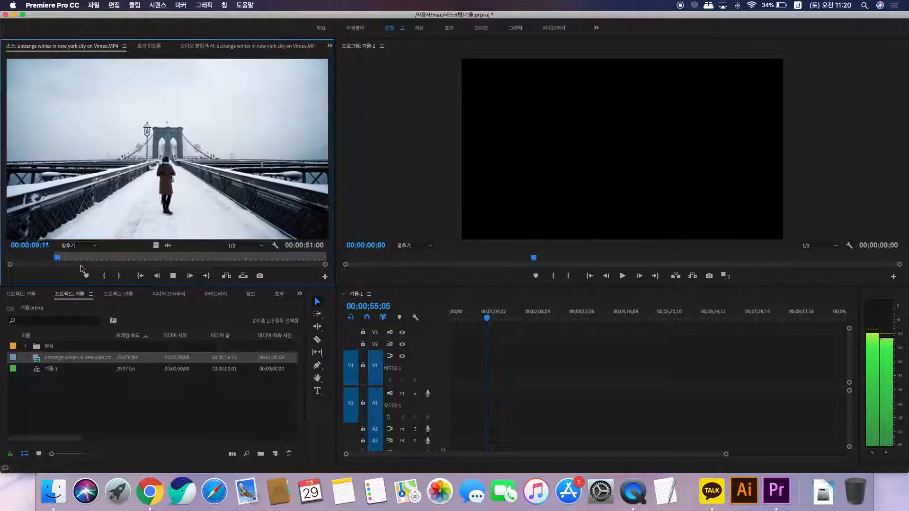
{"action": "key", "text": "o"}
{"action": "key", "text": "space"}
- Place the marked range on V1 and A1, keeping the existing sequence settings, and preview it at 00;01;31;24
{"action": "left_click_drag", "start_coordinate": [110, 203], "coordinate": [501, 383]}
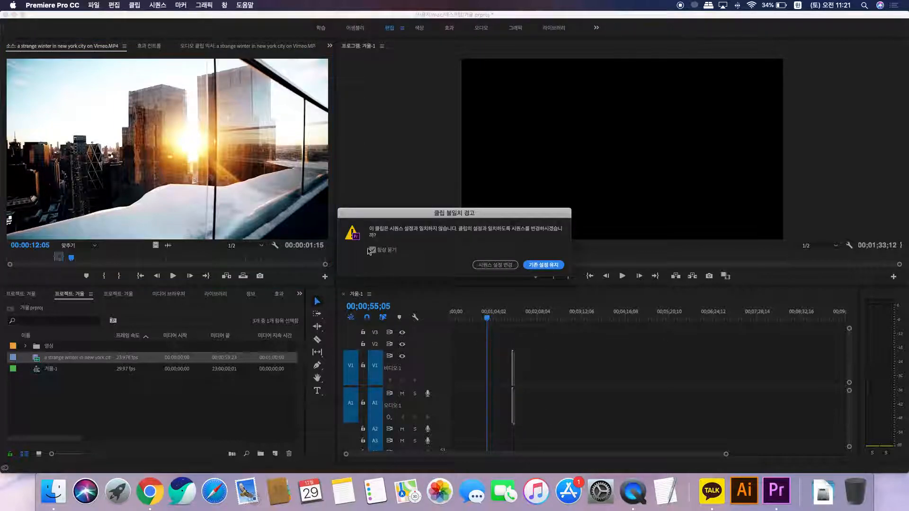
{"action": "left_click", "coordinate": [543, 265]}
{"action": "left_click", "coordinate": [512, 315]}
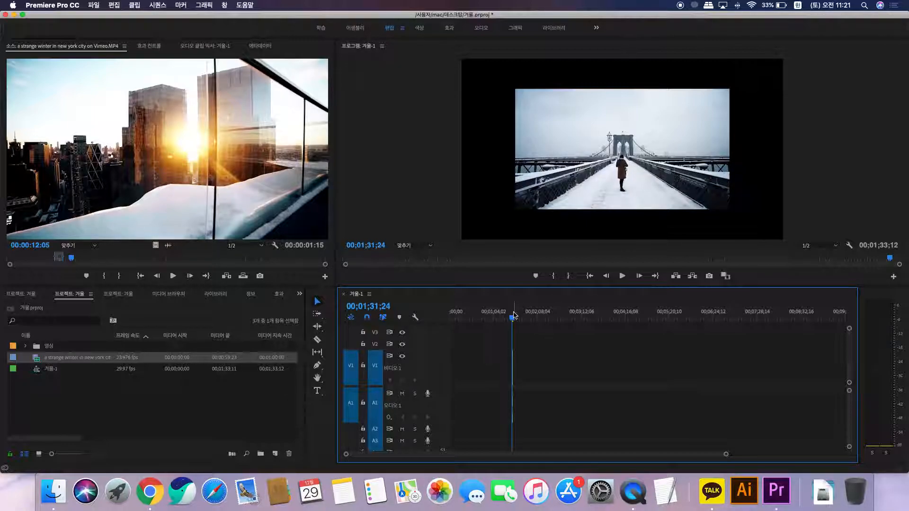
- Undo the last placement, mark an 18-frame range in the source clip, and insert it at 00;01;31;24 on V1 and A1
{"action": "key", "text": "super+z"}
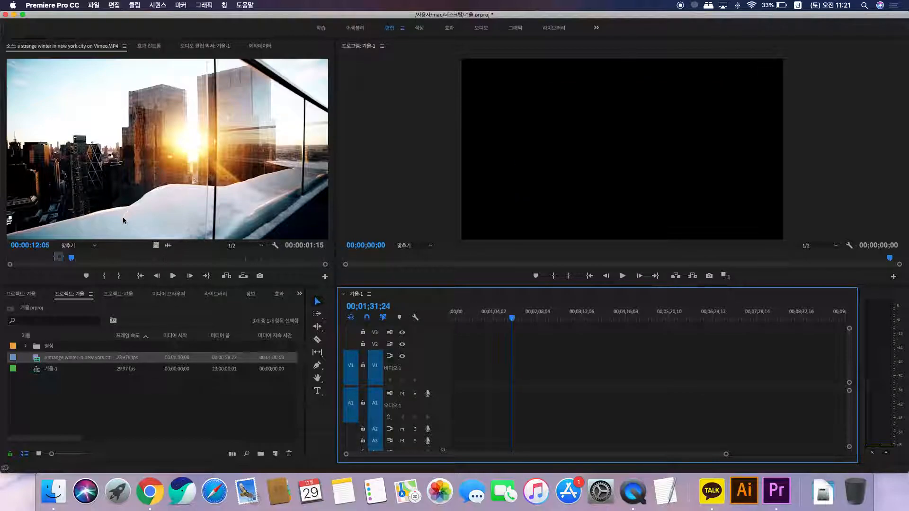
{"action": "left_click", "coordinate": [155, 194]}
{"action": "key", "text": "space"}
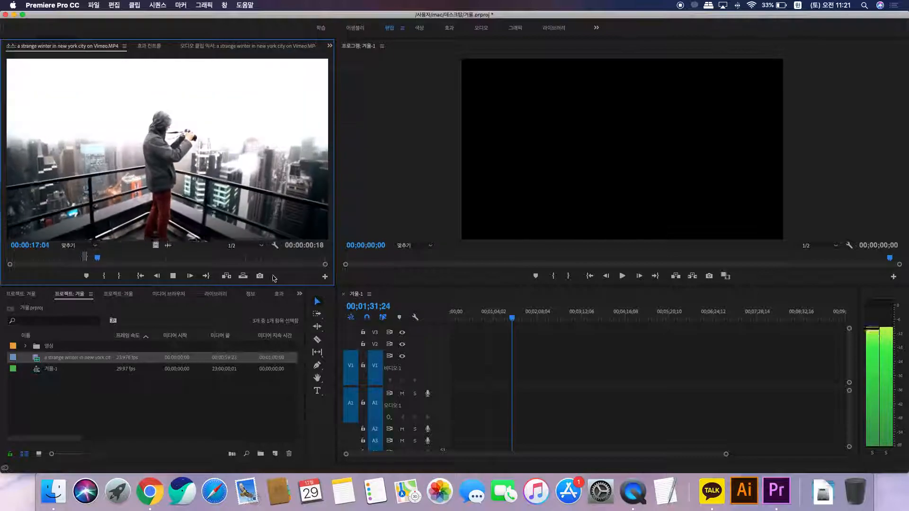
{"action": "left_click", "coordinate": [227, 276]}
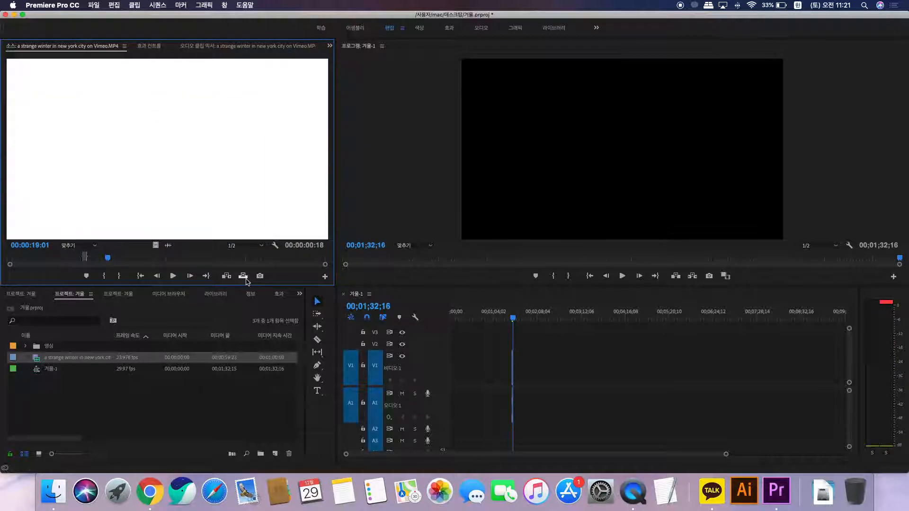
- Continue playing the source, mark In and Out for a 00:00:02:07 range, and insert it at 00;01;32;16
{"action": "key", "text": "space"}
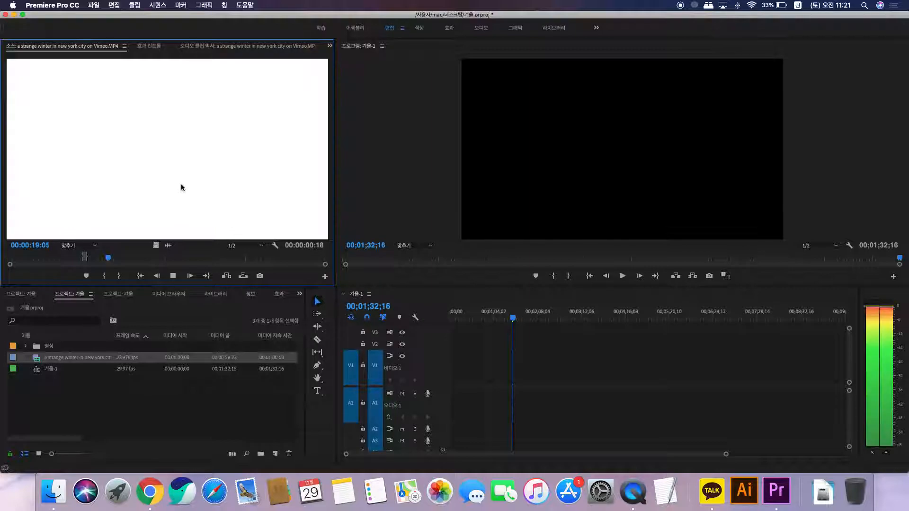
{"action": "key", "text": "i"}
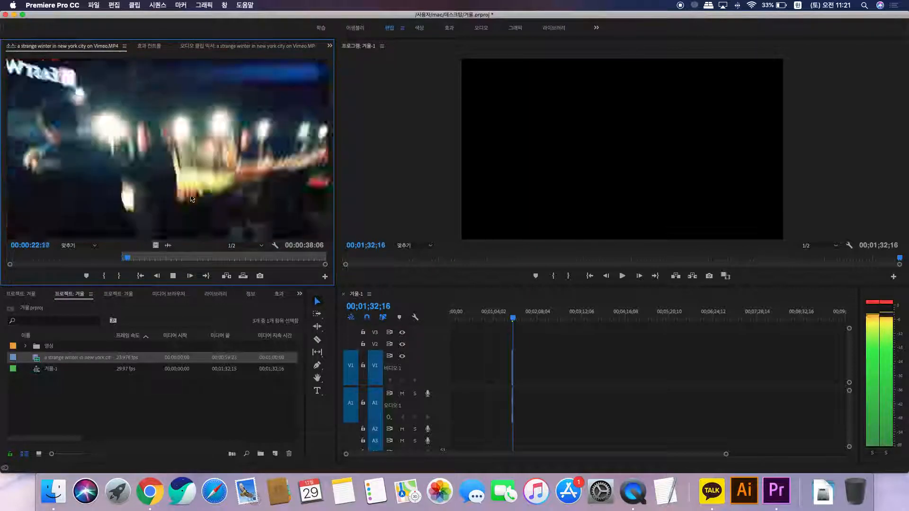
{"action": "key", "text": "o"}
{"action": "left_click", "coordinate": [228, 276]}
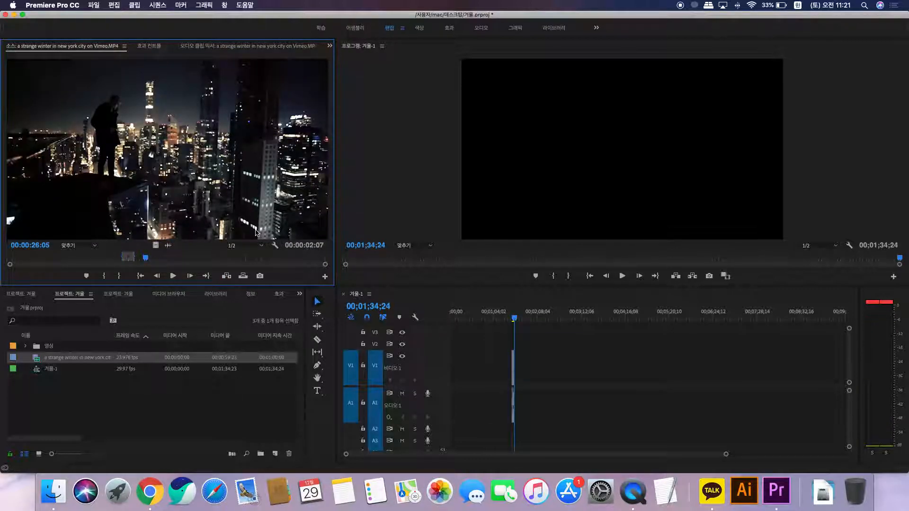
- Undo the last insert with its Out mark, and delete the remaining short clip from V1 and A1
{"action": "key", "text": "super+z"}
{"action": "key", "text": "super+z"}
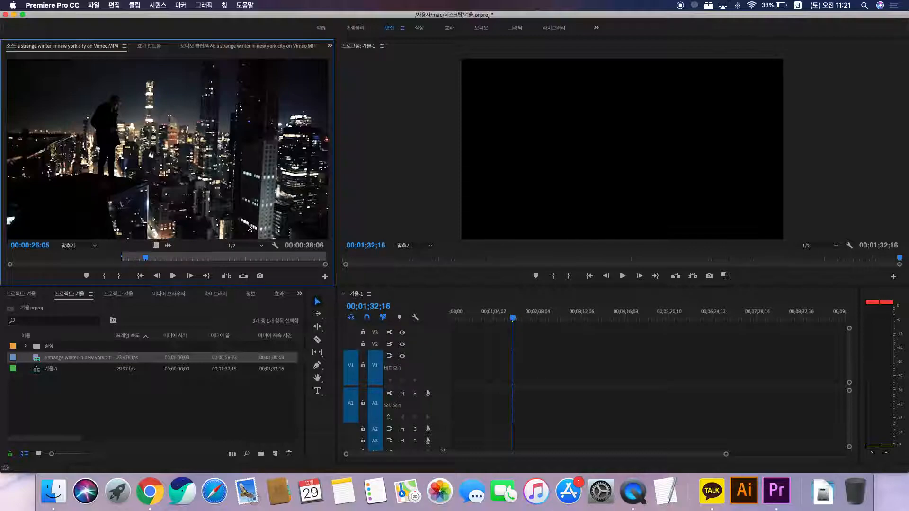
{"action": "left_click_drag", "start_coordinate": [488, 315], "coordinate": [527, 317]}
{"action": "left_click_drag", "start_coordinate": [548, 359], "coordinate": [499, 402]}
{"action": "key", "text": "Delete"}
- Place the source's marked 18-frame range on V1 and A1 at the start of the sequence, and play the source from 00:00:11:23
{"action": "left_click", "coordinate": [450, 316]}
{"action": "key", "text": "equal"}
{"action": "key", "text": "equal"}
{"action": "key", "text": "equal"}
{"action": "key", "text": "equal"}
{"action": "key", "text": "equal"}
{"action": "key", "text": "equal"}
{"action": "key", "text": "equal"}
{"action": "key", "text": "equal"}
{"action": "key", "text": "equal"}
{"action": "key", "text": "equal"}
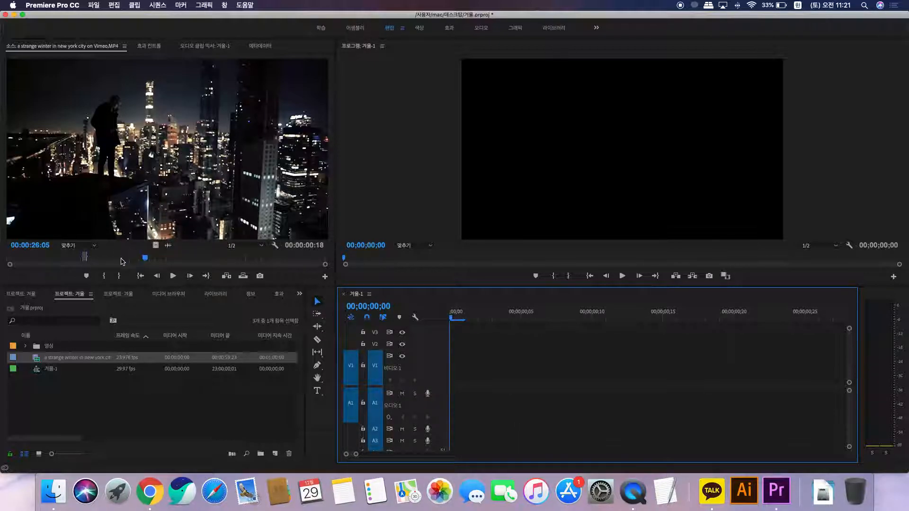
{"action": "left_click", "coordinate": [75, 259]}
{"action": "left_click", "coordinate": [71, 259]}
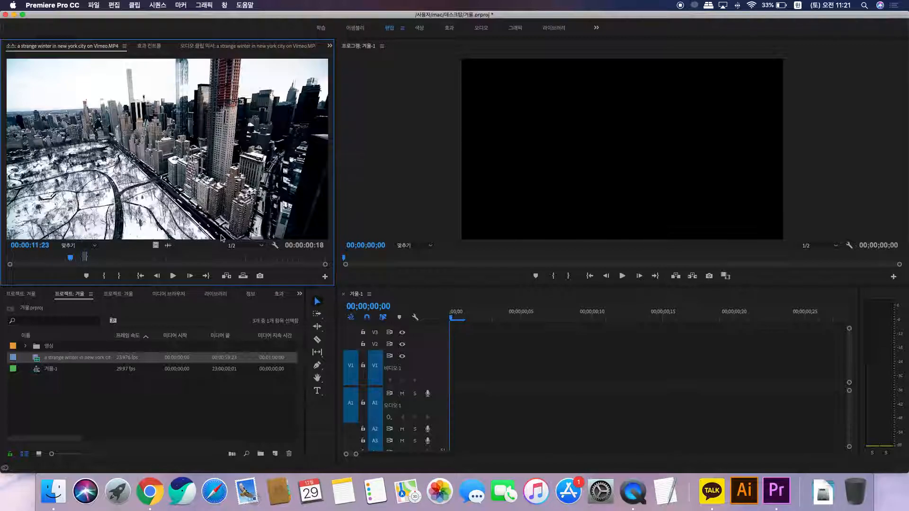
{"action": "key", "text": "space"}
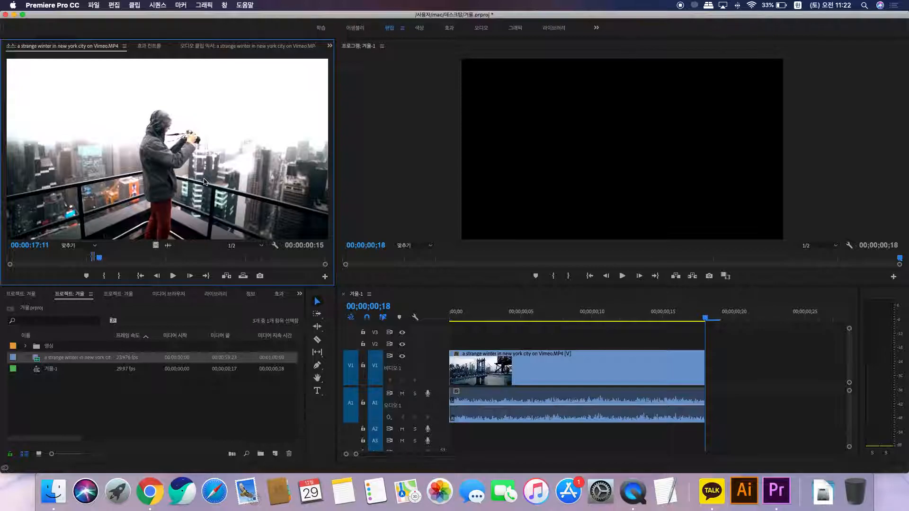
- Delete the 18-frame clip from the timeline and return the sequence playhead to 00;00;00;00
{"action": "key", "text": "space"}
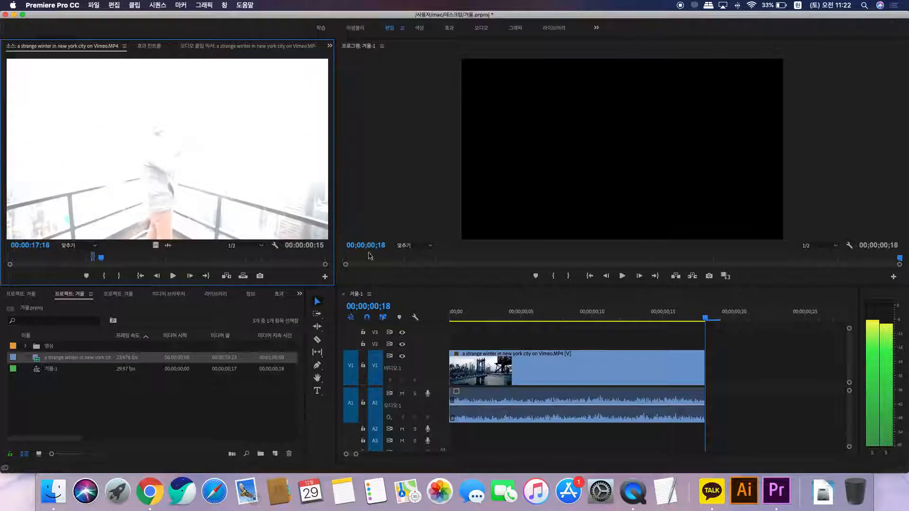
{"action": "left_click", "coordinate": [534, 355]}
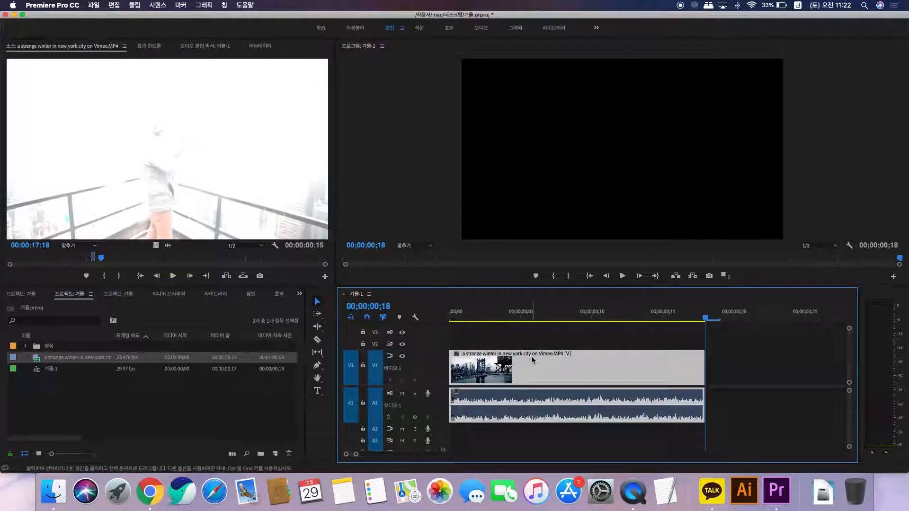
{"action": "key", "text": "Delete"}
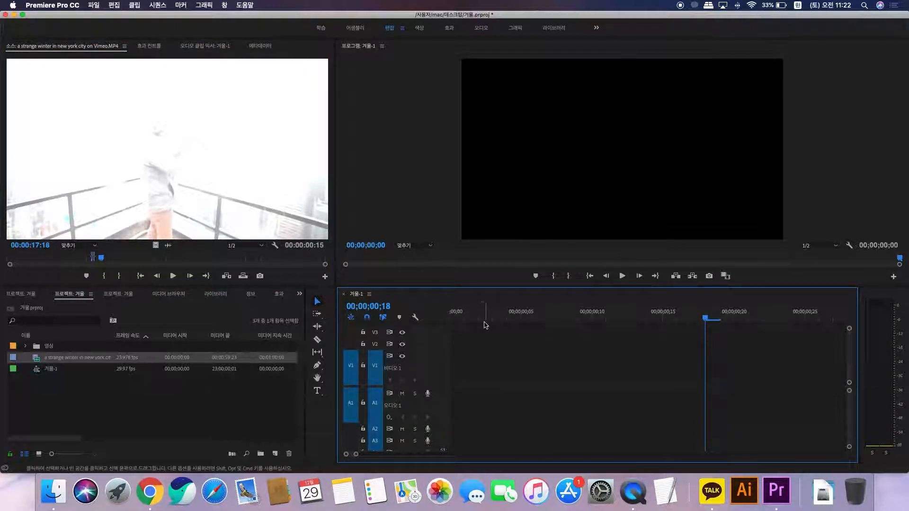
{"action": "left_click_drag", "start_coordinate": [479, 317], "coordinate": [299, 287]}
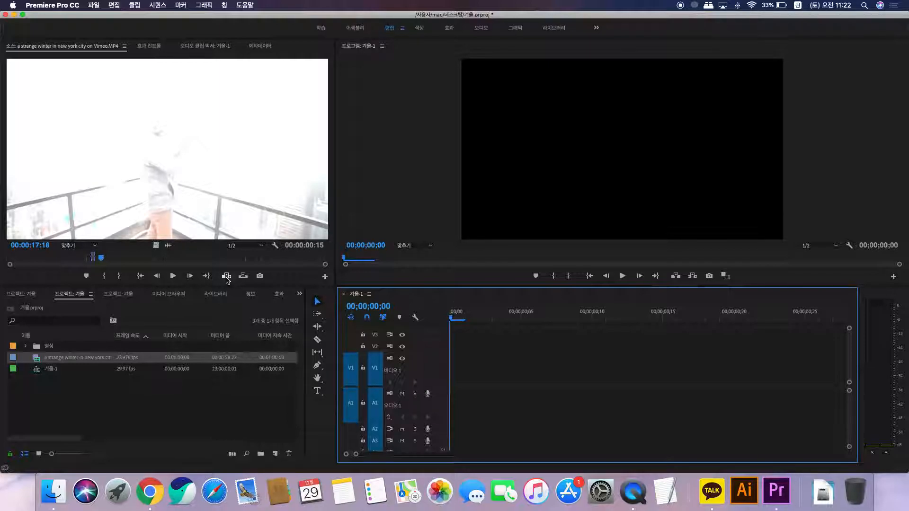
{"action": "scroll", "coordinate": [226, 281], "scroll_direction": "up", "scroll_amount": 14}
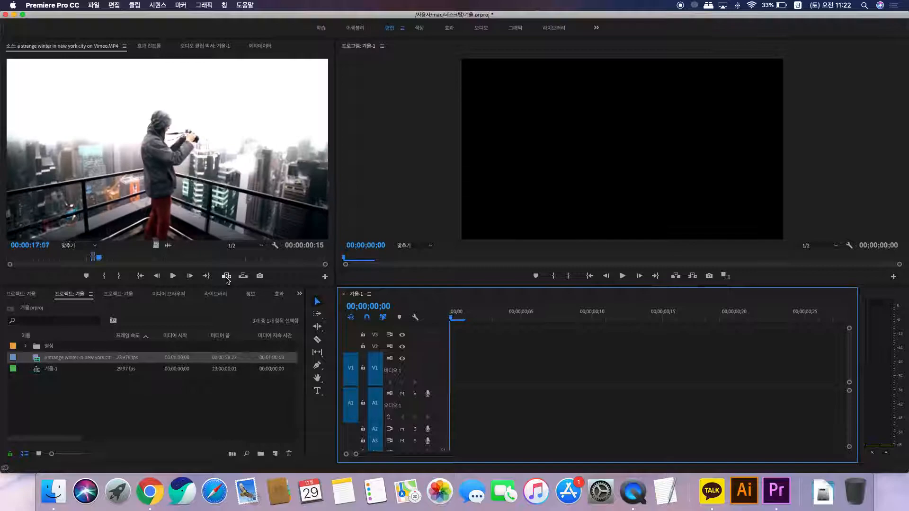
- Place the Coal Fall _ Winter 2013 Lookbook clip from the 영상 bin at the start of V1 and A1, keeping existing sequence settings
{"action": "left_click", "coordinate": [25, 346]}
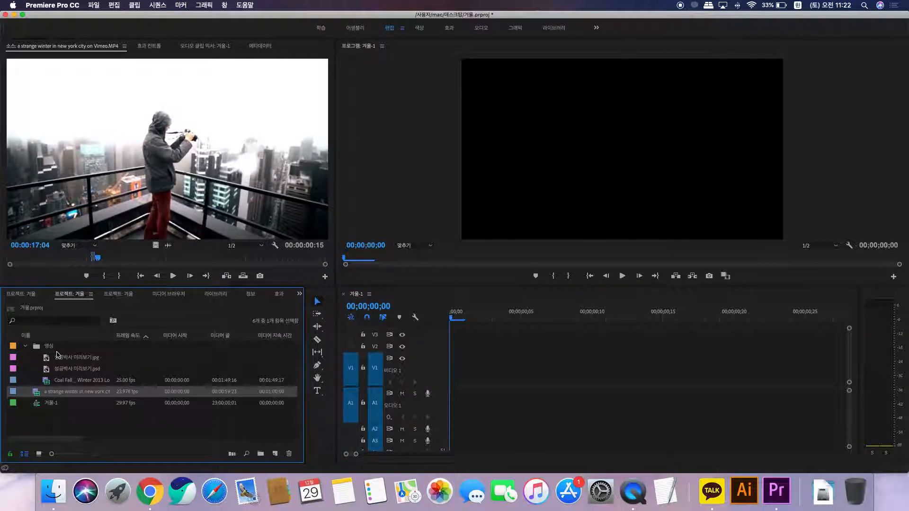
{"action": "left_click", "coordinate": [88, 384]}
{"action": "left_click_drag", "start_coordinate": [49, 384], "coordinate": [444, 368]}
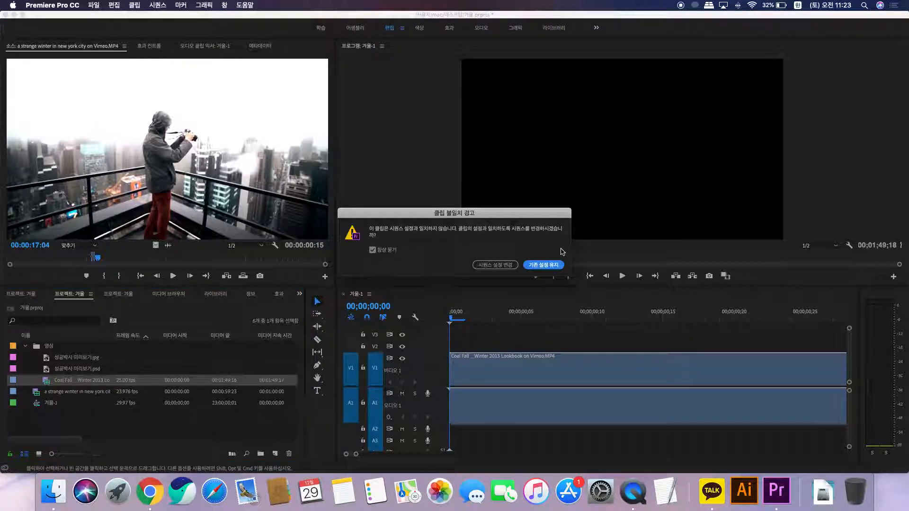
{"action": "left_click", "coordinate": [543, 265]}
- Scale the Coal Fall clip on V1 to the frame size
{"action": "left_click", "coordinate": [560, 363]}
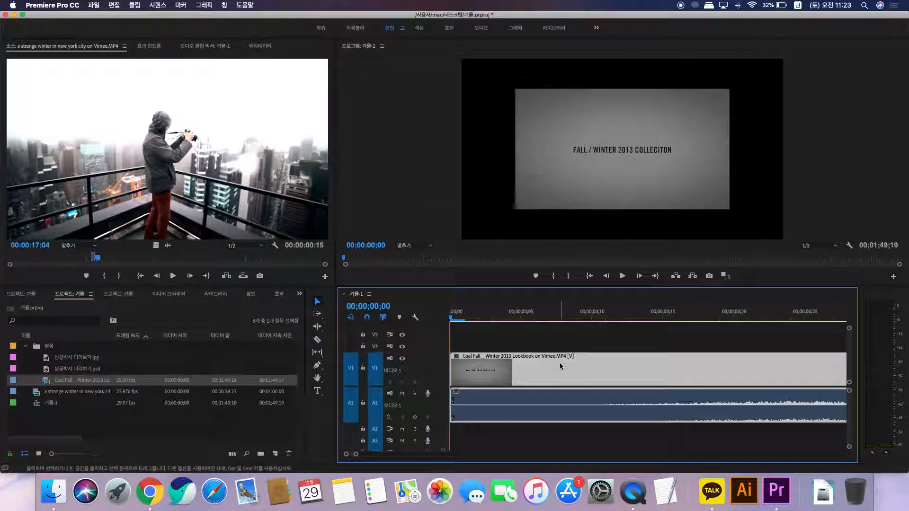
{"action": "right_click", "coordinate": [599, 359]}
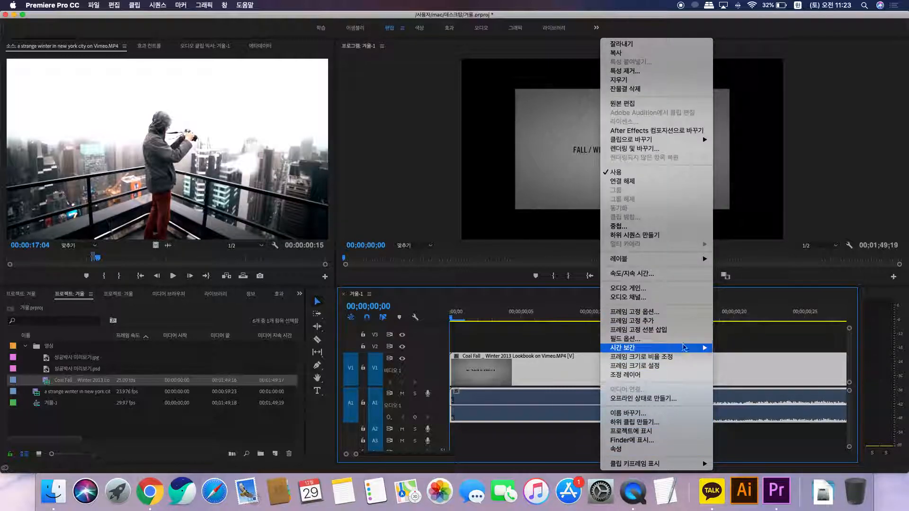
{"action": "left_click", "coordinate": [678, 359]}
- Set the sequence playhead to 00;00;17;13, mark a 00:00:02:09 range in the winter New York source, and insert it there
{"action": "left_click", "coordinate": [663, 312]}
{"action": "key", "text": "minus"}
{"action": "key", "text": "minus"}
{"action": "key", "text": "minus"}
{"action": "key", "text": "minus"}
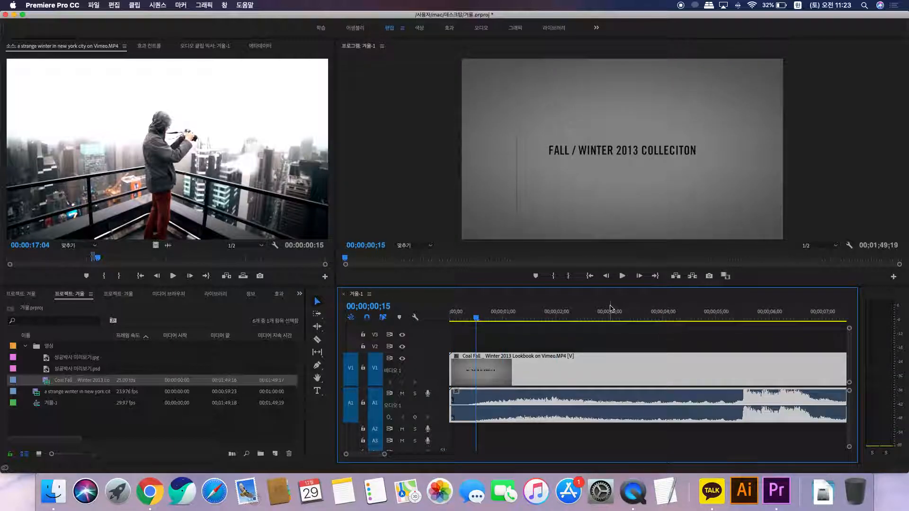
{"action": "left_click", "coordinate": [653, 316]}
{"action": "mouse_move", "coordinate": [653, 315]}
{"action": "left_mouse_down"}
{"action": "mouse_move", "coordinate": [689, 316]}
{"action": "mouse_move", "coordinate": [682, 316]}
{"action": "left_mouse_up"}
{"action": "left_click_drag", "start_coordinate": [96, 259], "coordinate": [61, 258]}
{"action": "key", "text": "space"}
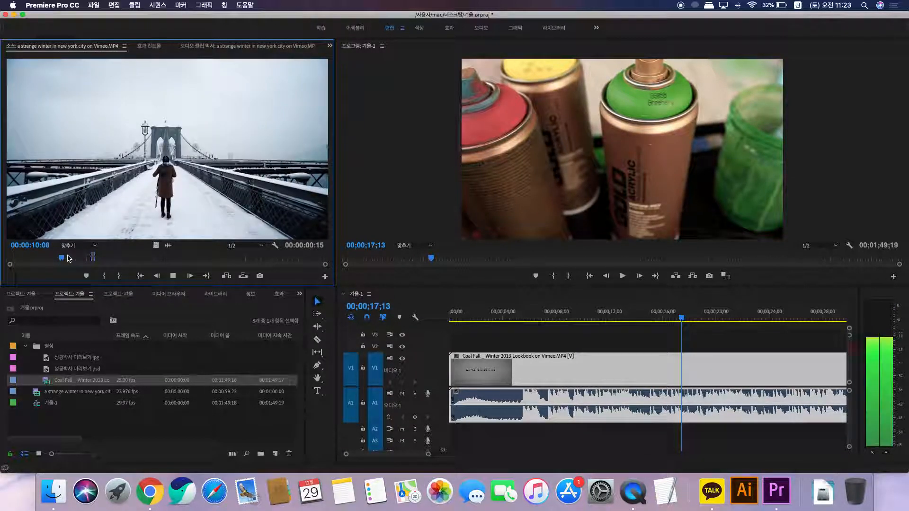
{"action": "key", "text": "i"}
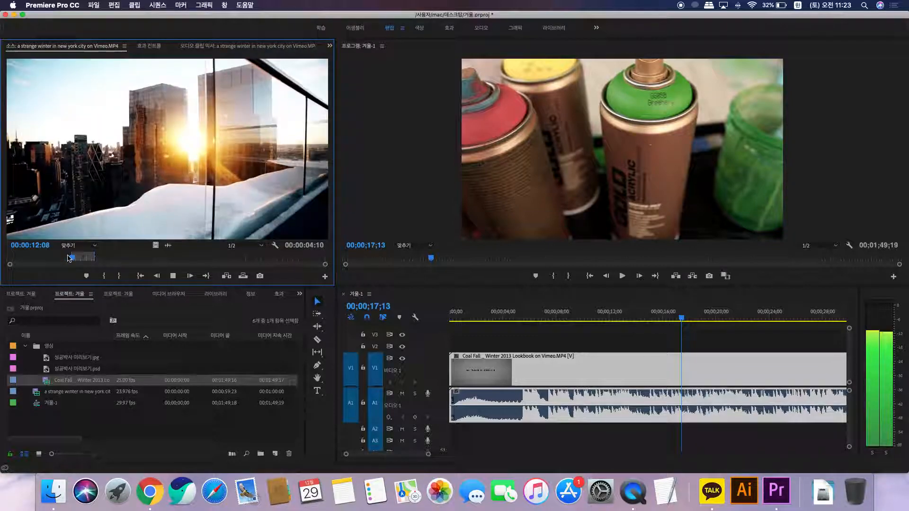
{"action": "key", "text": "o"}
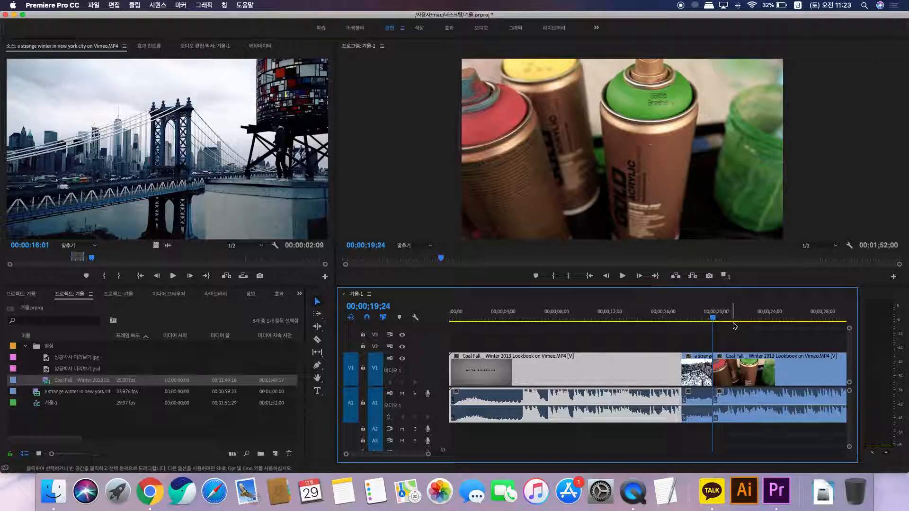
- Set the sequence playhead to about 00;00;57;01, mark a 00:00:01:03 source range, and overwrite it onto the Coal Fall footage there
{"action": "key", "text": "minus"}
{"action": "key", "text": "minus"}
{"action": "left_click", "coordinate": [641, 318]}
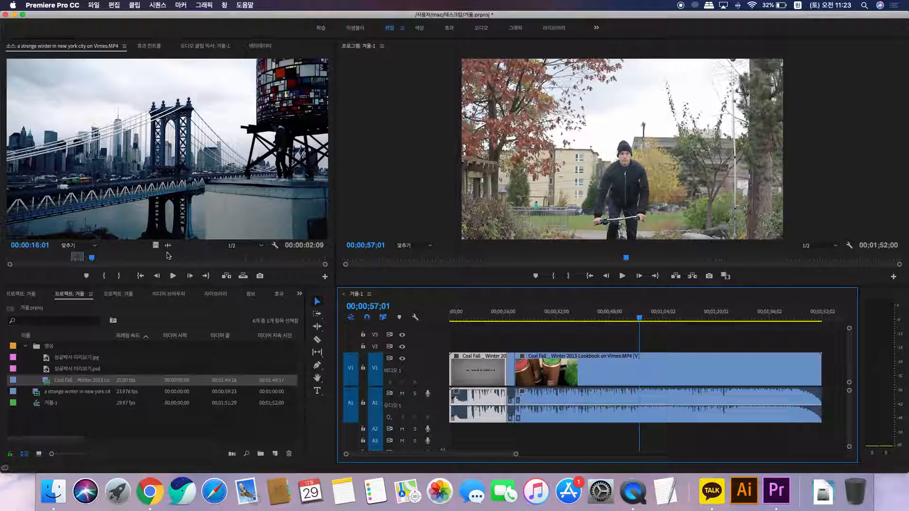
{"action": "left_click", "coordinate": [173, 276]}
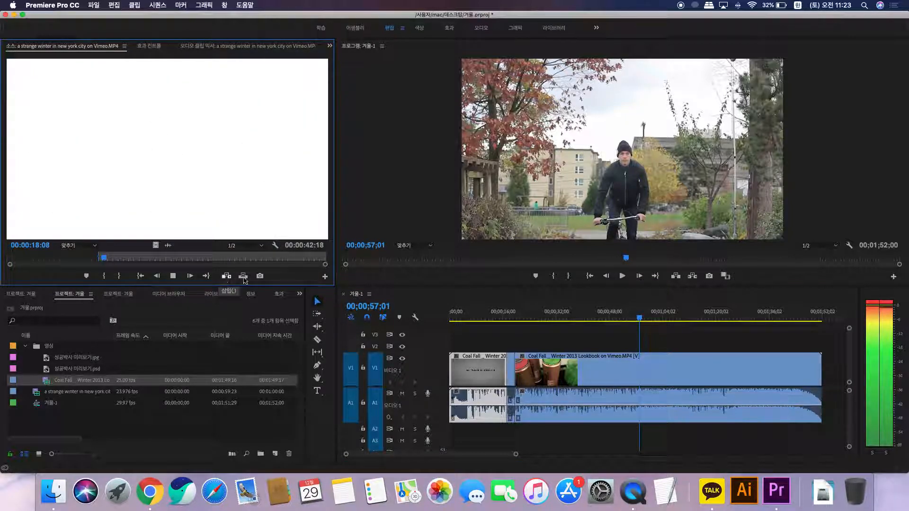
{"action": "key", "text": "period"}
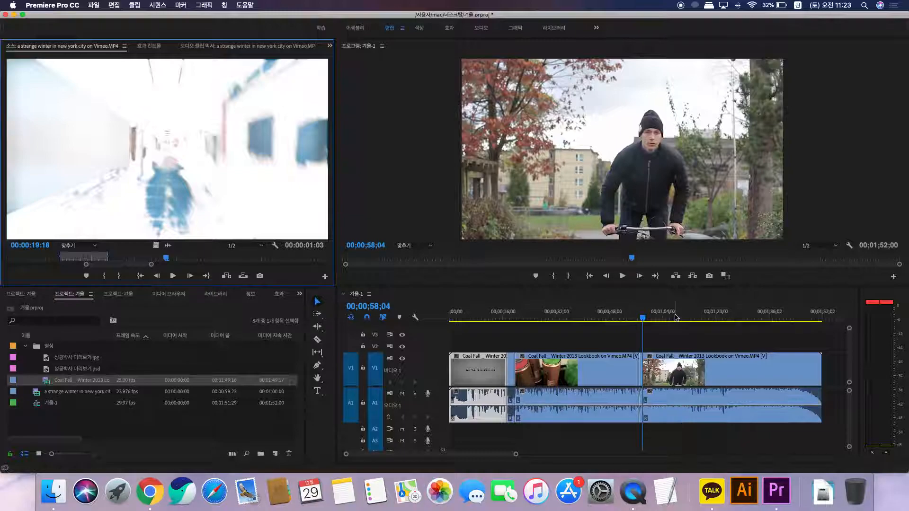
- Scrub the timeline across the overwritten section, from about 00;00;56;17 to 00;00;58;26, to examine how it replaced the footage
{"action": "left_click", "coordinate": [643, 318]}
{"action": "key", "text": "equal"}
{"action": "left_click", "coordinate": [636, 319]}
{"action": "key", "text": "equal"}
{"action": "key", "text": "equal"}
{"action": "key", "text": "equal"}
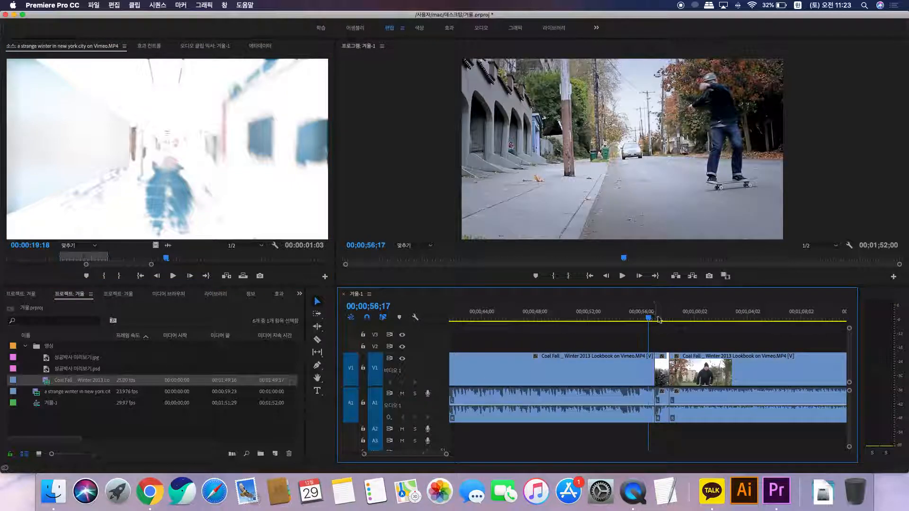
{"action": "left_click_drag", "start_coordinate": [646, 320], "coordinate": [771, 319]}
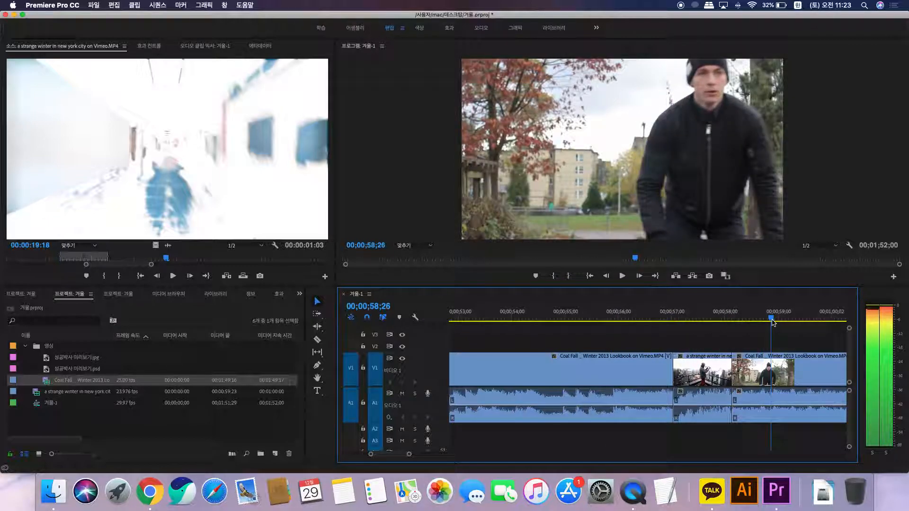
- Delete the overwritten clip and the Coal Fall segments on both sides of it, clearing everything after 00;00;19;24
{"action": "left_click", "coordinate": [681, 384]}
{"action": "key", "text": "Delete"}
{"action": "left_click", "coordinate": [765, 381]}
{"action": "key", "text": "Delete"}
{"action": "key", "text": "minus"}
{"action": "key", "text": "minus"}
{"action": "key", "text": "minus"}
{"action": "key", "text": "minus"}
{"action": "key", "text": "minus"}
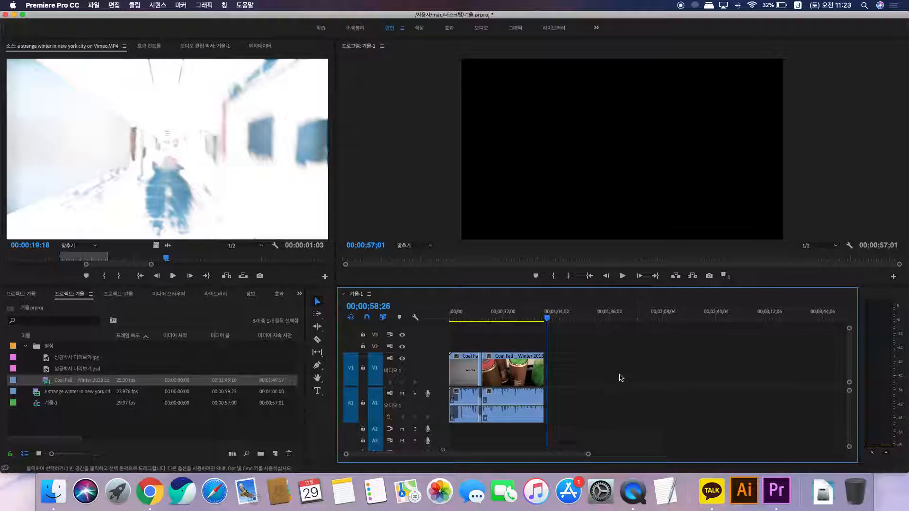
{"action": "left_click", "coordinate": [535, 381]}
{"action": "key", "text": "Delete"}
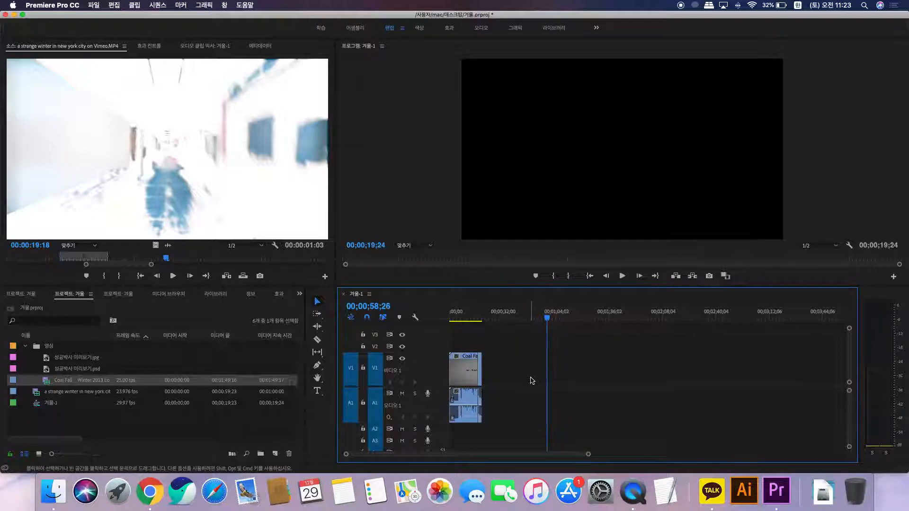
- Trim the beginning off the first Coal Fall clip, leaving about five seconds, and shift both clips to the sequence start
{"action": "left_click", "coordinate": [480, 315]}
{"action": "key", "text": "equal"}
{"action": "key", "text": "equal"}
{"action": "key", "text": "equal"}
{"action": "key", "text": "equal"}
{"action": "key", "text": "equal"}
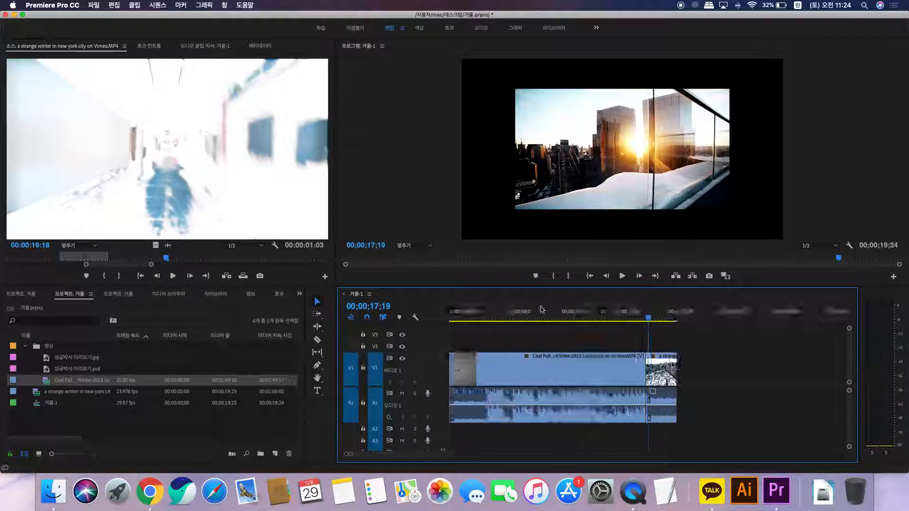
{"action": "key", "text": "minus"}
{"action": "key", "text": "minus"}
{"action": "key", "text": "minus"}
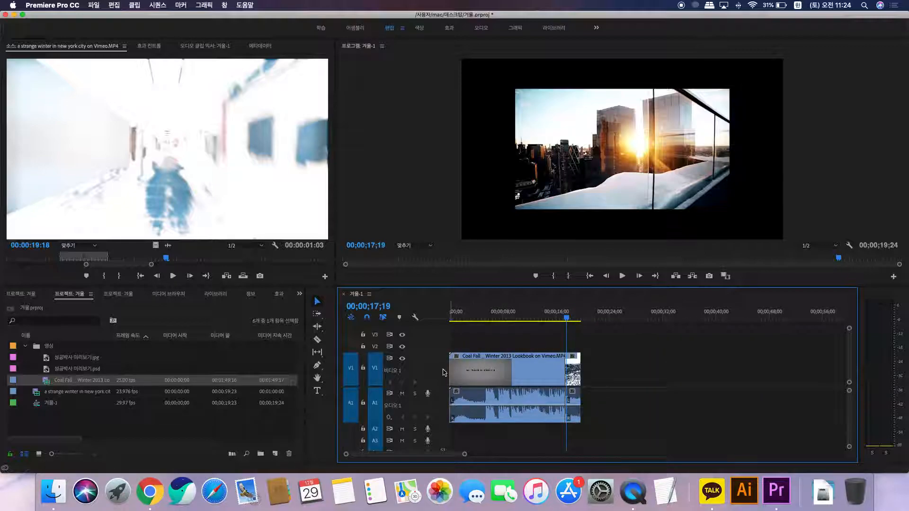
{"action": "mouse_move", "coordinate": [450, 374]}
{"action": "left_mouse_down"}
{"action": "mouse_move", "coordinate": [533, 372]}
{"action": "mouse_move", "coordinate": [440, 366]}
{"action": "left_mouse_up"}
{"action": "left_click_drag", "start_coordinate": [484, 316], "coordinate": [446, 316]}
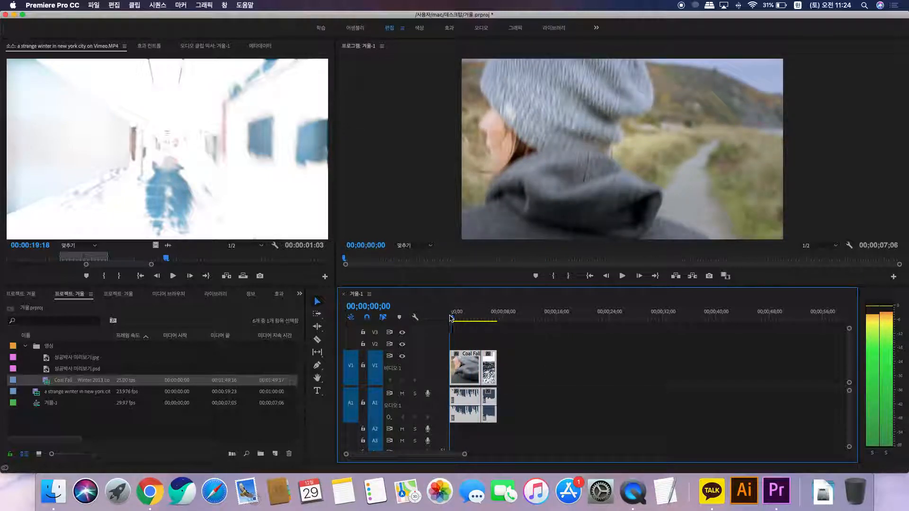
{"action": "left_click", "coordinate": [523, 348]}
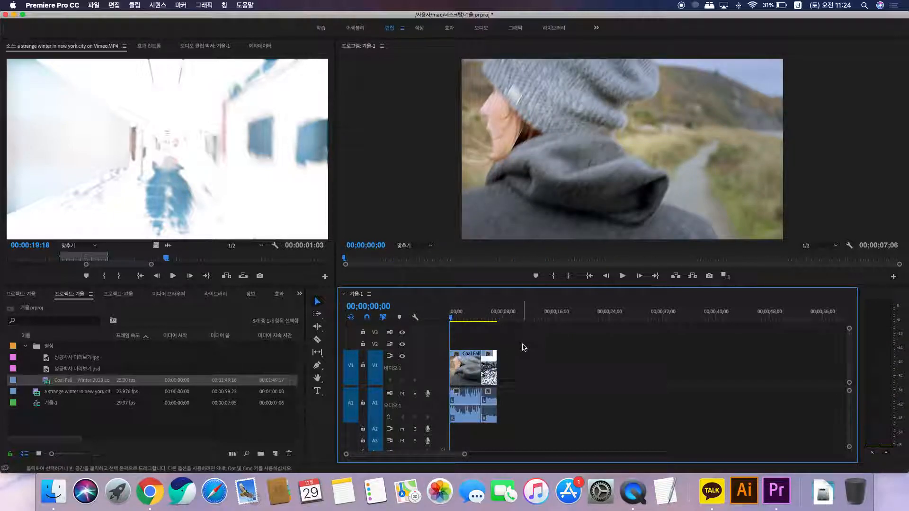
- Try both Overwrite and Insert with the 00:00:01:03 source range at the sequence start, undoing each edit
{"action": "left_click_drag", "start_coordinate": [166, 258], "coordinate": [62, 260]}
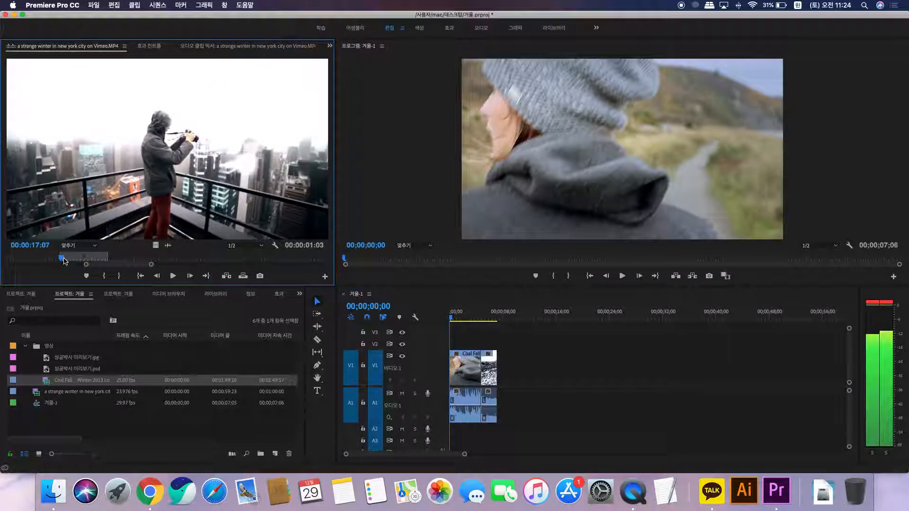
{"action": "left_click", "coordinate": [226, 277]}
{"action": "key", "text": "super+z"}
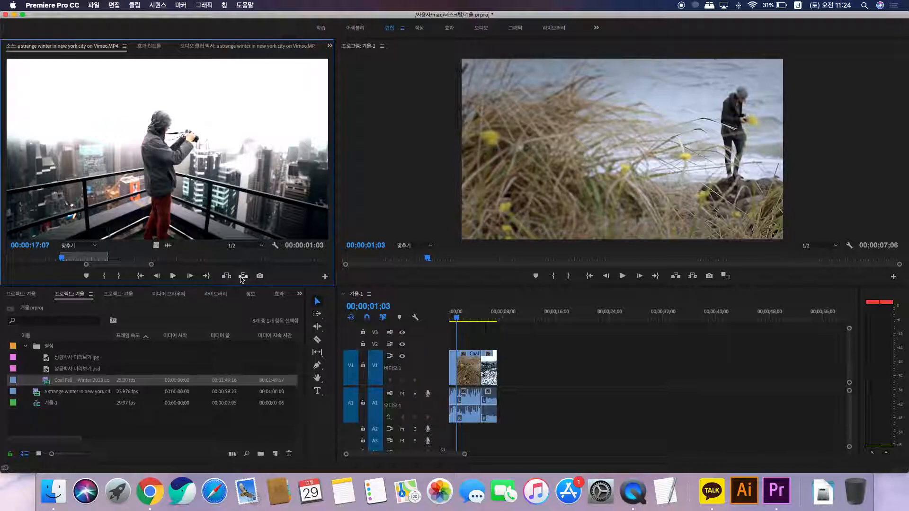
{"action": "key", "text": "Home"}
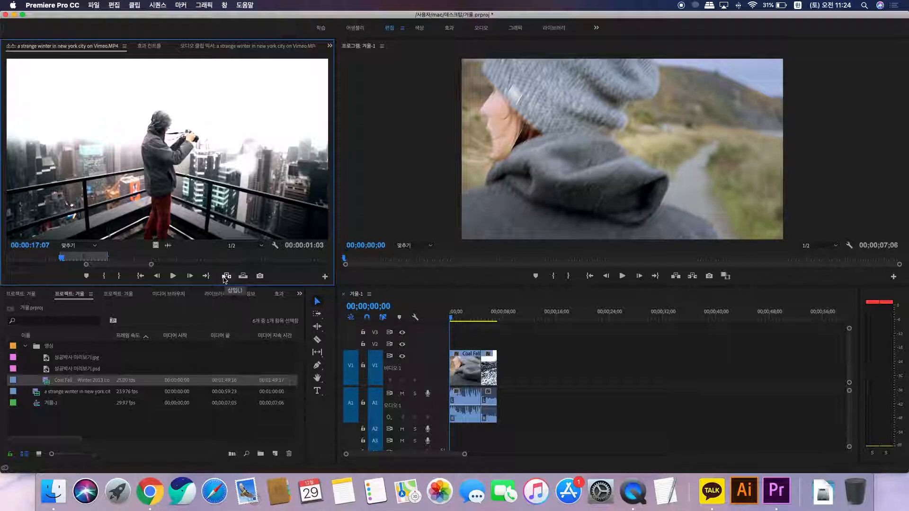
{"action": "left_click", "coordinate": [226, 277]}
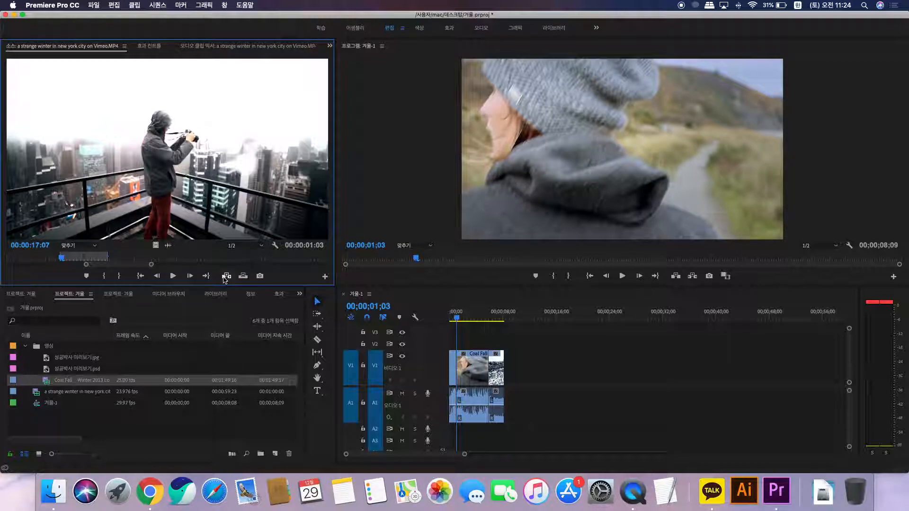
{"action": "key", "text": "super+z"}
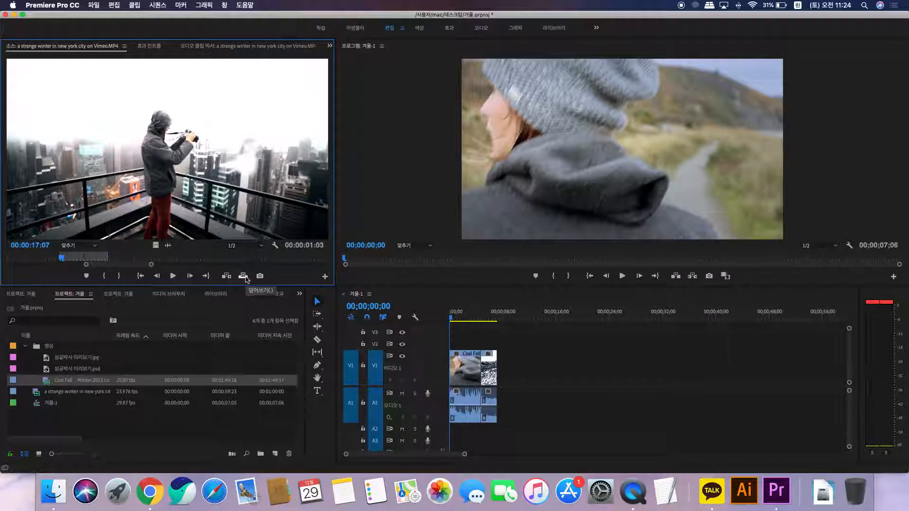
- Overwrite the marked source range onto the sequence start and delete every clip from the sequence
{"action": "left_click", "coordinate": [244, 277]}
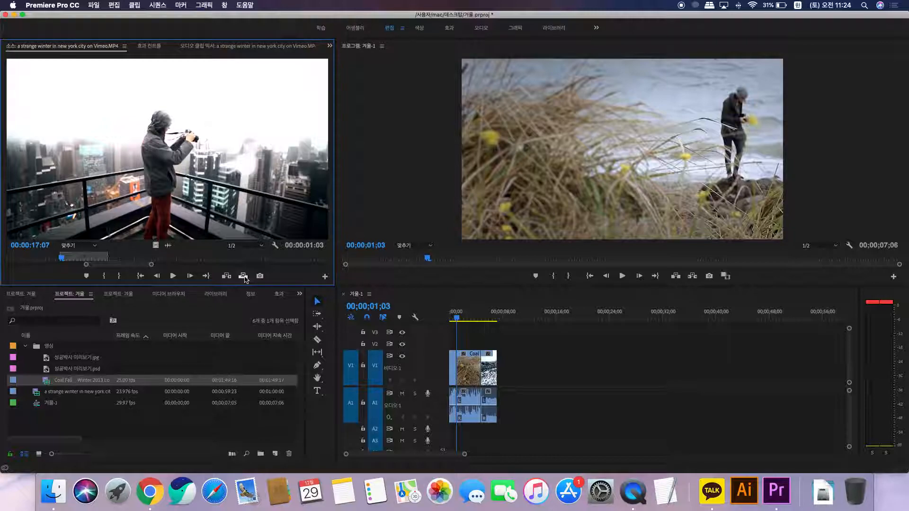
{"action": "left_click_drag", "start_coordinate": [519, 347], "coordinate": [445, 427]}
{"action": "key", "text": "Delete"}
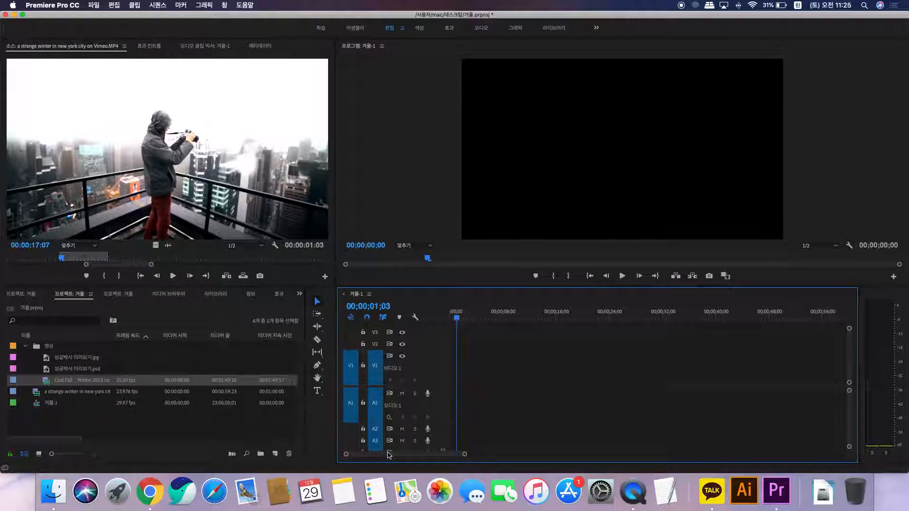
- Mark a 00:00:01:02 range of the New York source footage ending at 00:00:22:02 and insert it at 00;00;01;03 in the sequence
{"action": "mouse_move", "coordinate": [86, 259]}
{"action": "left_mouse_down"}
{"action": "mouse_move", "coordinate": [75, 259]}
{"action": "mouse_move", "coordinate": [100, 260]}
{"action": "left_mouse_up"}
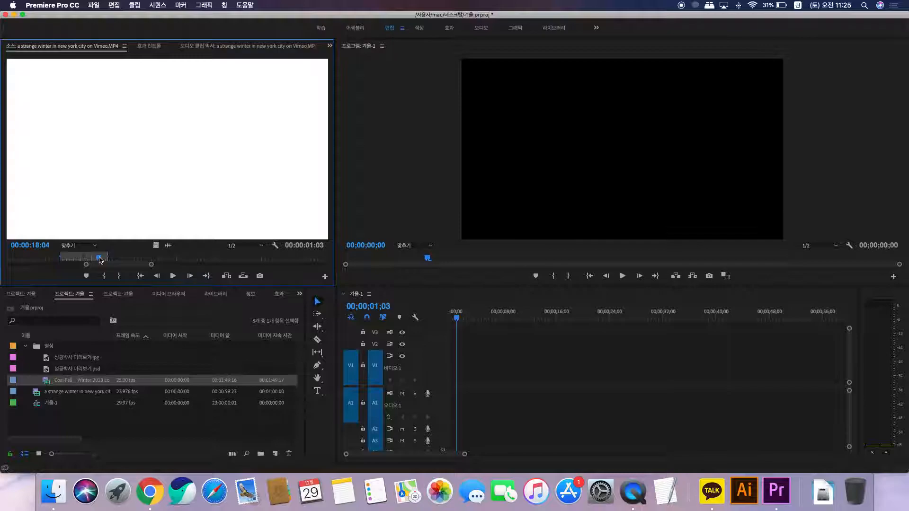
{"action": "scroll", "coordinate": [99, 261], "scroll_direction": "up", "scroll_amount": 20}
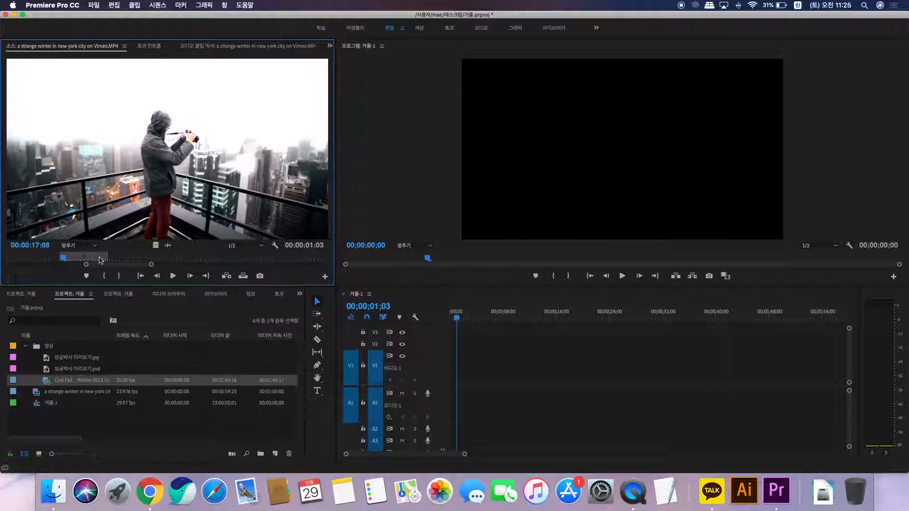
{"action": "key", "text": "space"}
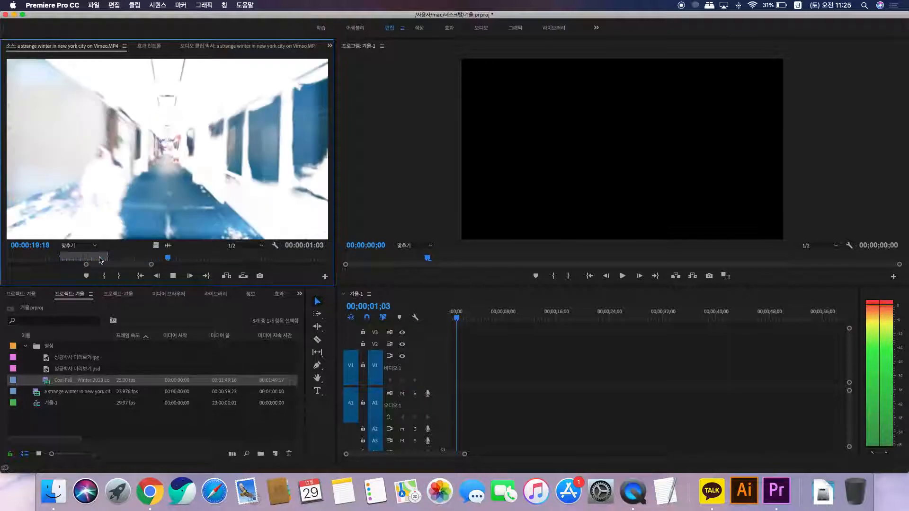
{"action": "key", "text": "space"}
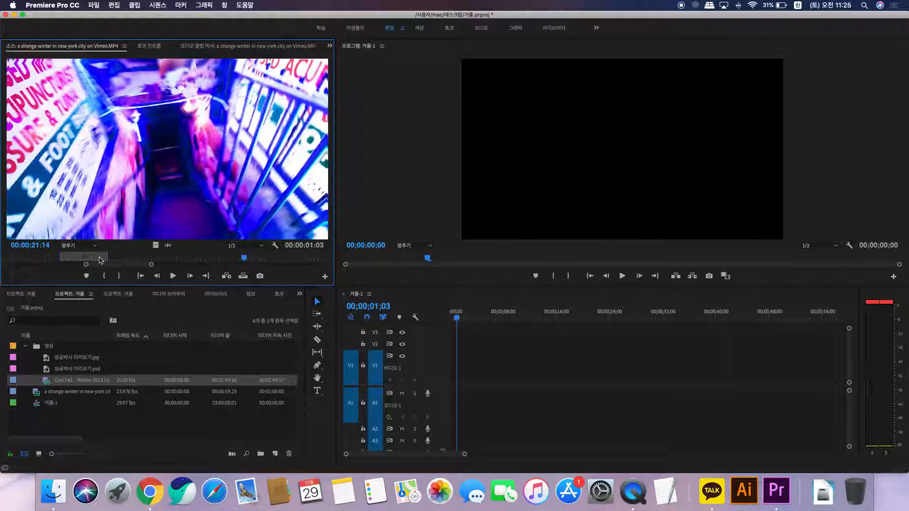
{"action": "key", "text": "i"}
{"action": "key", "text": "o"}
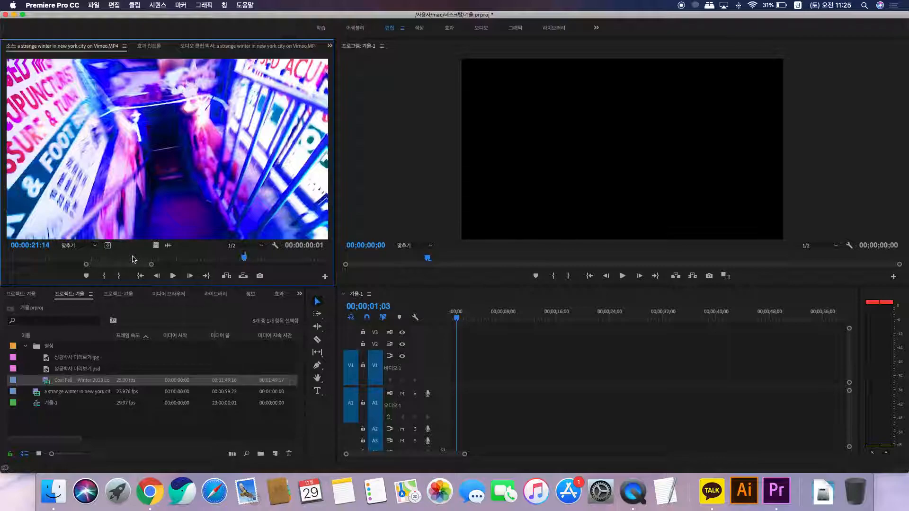
{"action": "left_click", "coordinate": [221, 260]}
{"action": "key", "text": "i"}
{"action": "left_click", "coordinate": [265, 260]}
{"action": "key", "text": "o"}
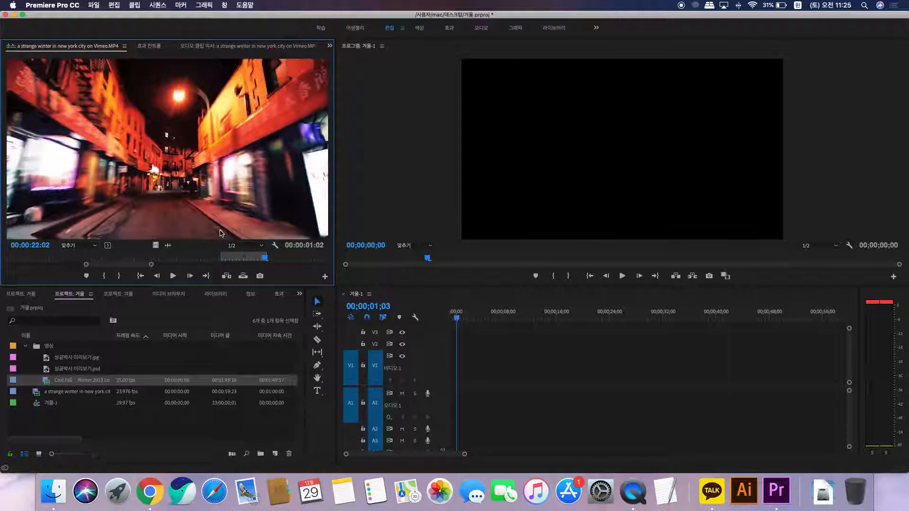
{"action": "left_click", "coordinate": [226, 276]}
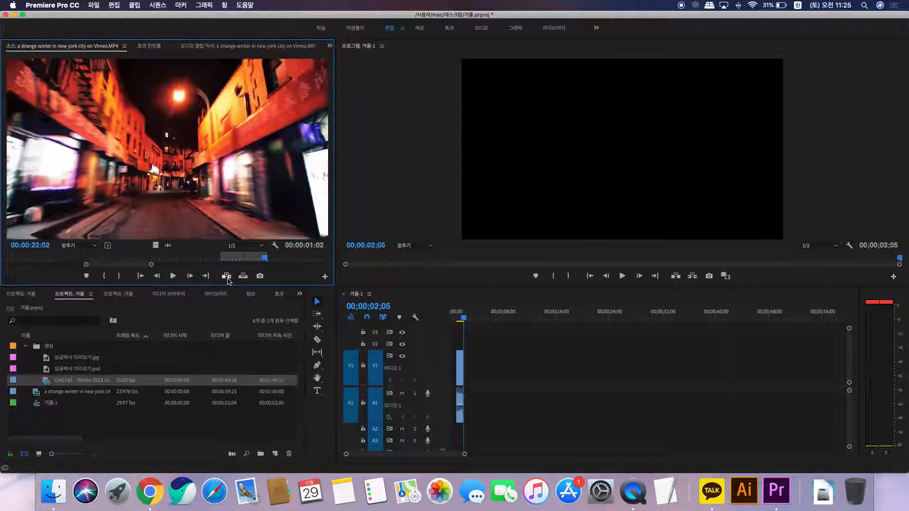
- Try Set to Frame Size (프레임 크기로 설정) on the inserted clip, scrub across its opening frames, and undo the resize
{"action": "left_click_drag", "start_coordinate": [462, 318], "coordinate": [460, 321]}
{"action": "key", "text": "equal"}
{"action": "key", "text": "equal"}
{"action": "key", "text": "equal"}
{"action": "key", "text": "equal"}
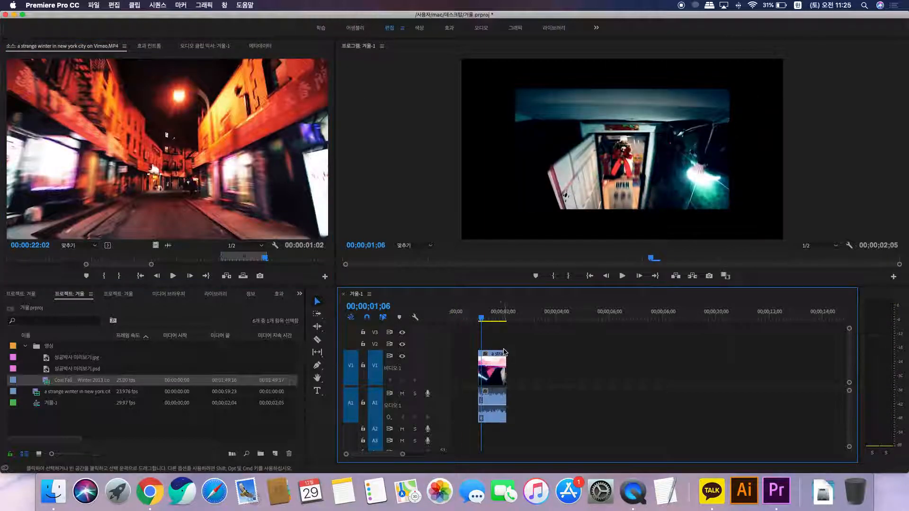
{"action": "right_click", "coordinate": [608, 375]}
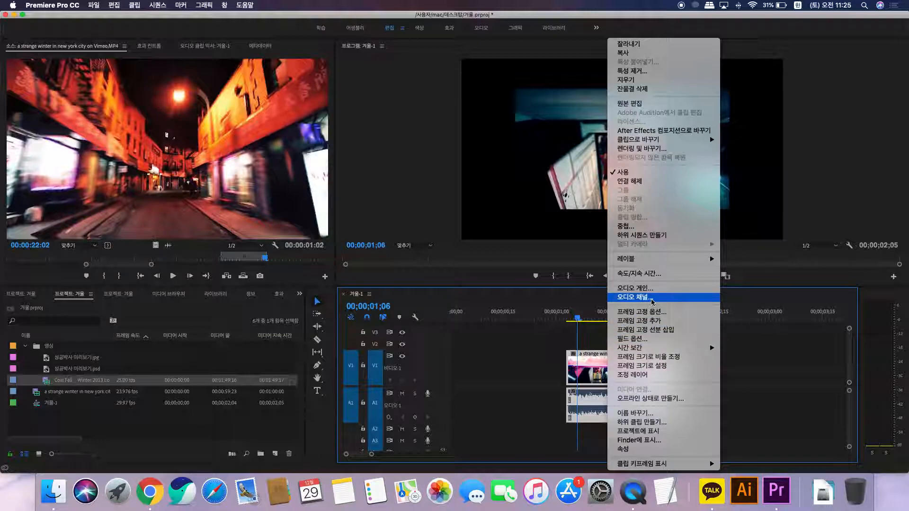
{"action": "left_click", "coordinate": [661, 367]}
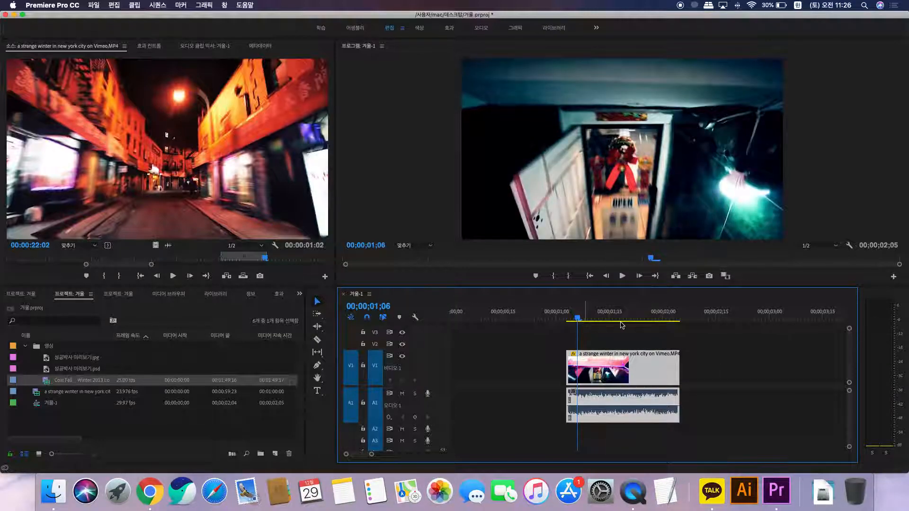
{"action": "left_click_drag", "start_coordinate": [616, 320], "coordinate": [575, 320]}
{"action": "key", "text": "super+z"}
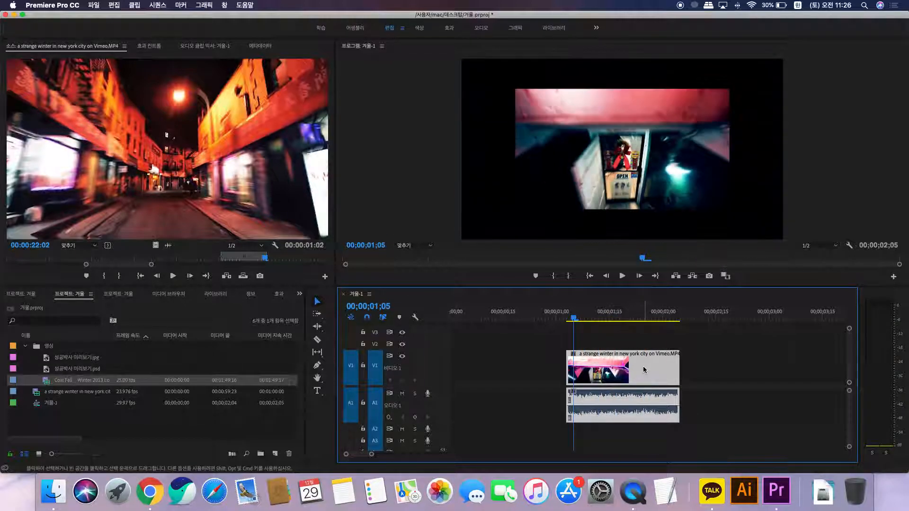
- Apply Scale to Frame Size (프레임 크기로 비율 조정) to the inserted clip and check that option in its clip options
{"action": "right_click", "coordinate": [629, 375]}
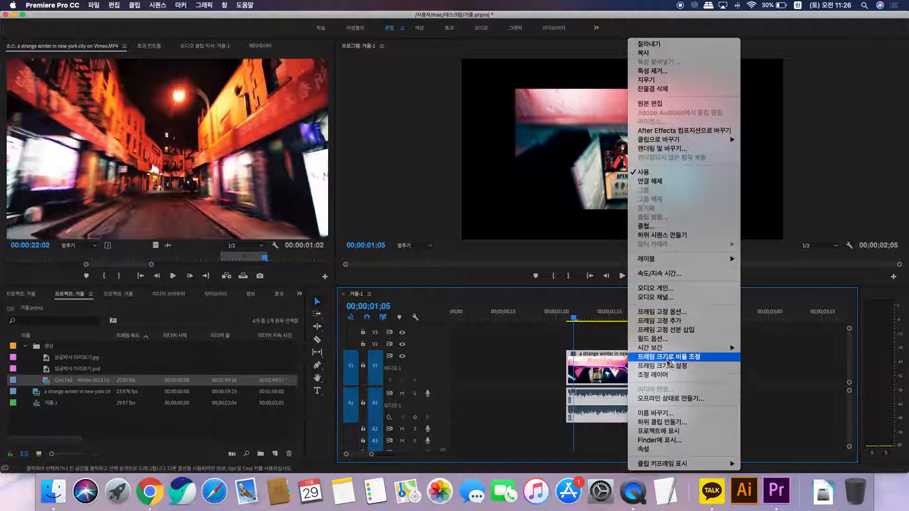
{"action": "left_click", "coordinate": [669, 359]}
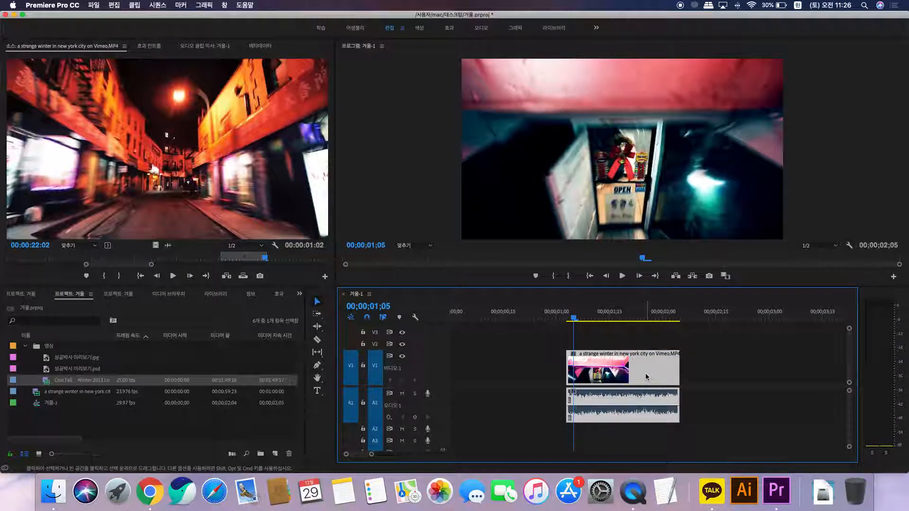
{"action": "right_click", "coordinate": [654, 375]}
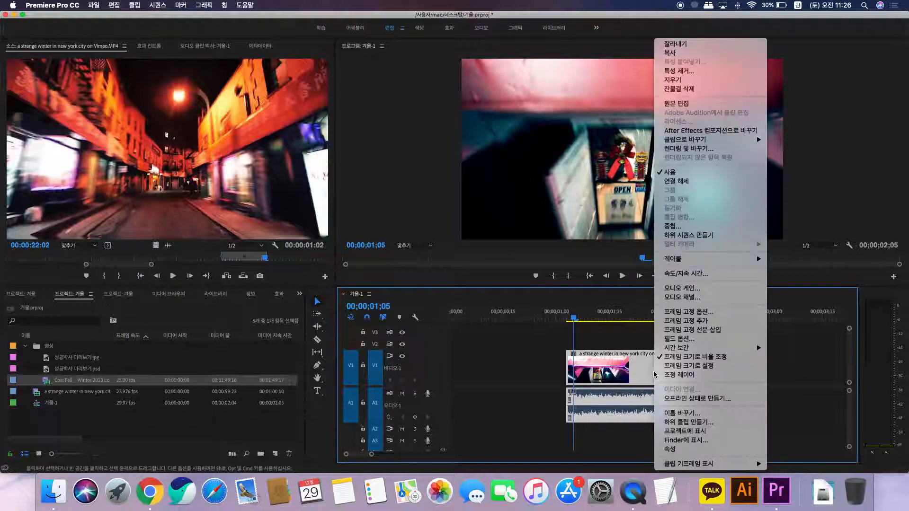
- Delete the New York clip from the sequence and return the sequence playhead to 00;00;00;00
{"action": "left_click", "coordinate": [634, 377]}
{"action": "key", "text": "Delete"}
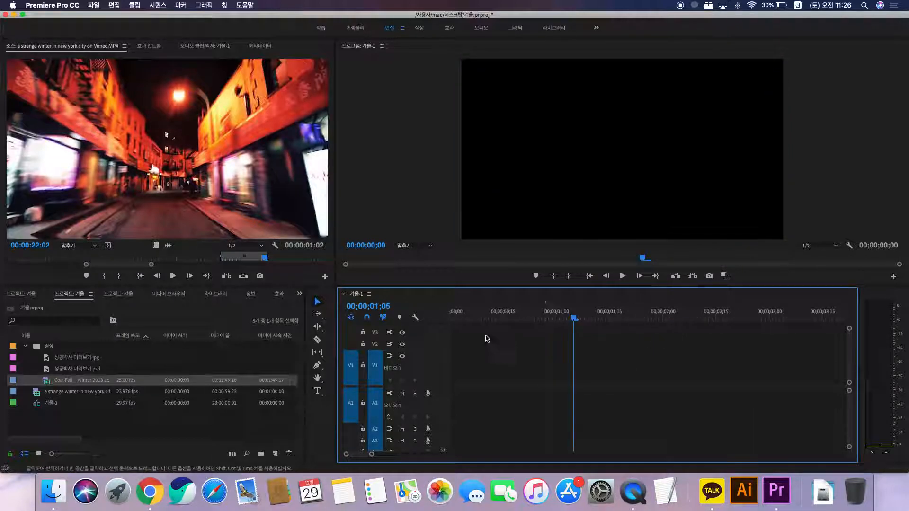
{"action": "left_click_drag", "start_coordinate": [513, 318], "coordinate": [449, 319]}
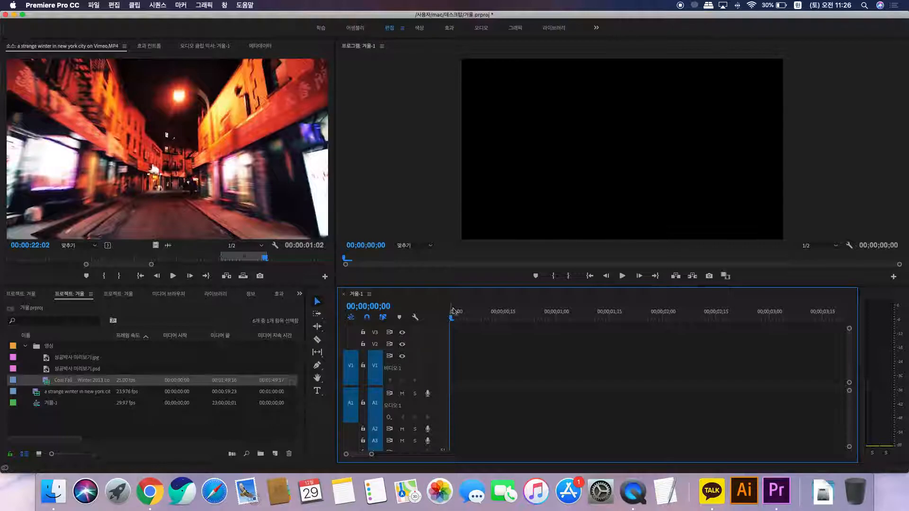
- Play the New York source footage forward to 00:00:43:14 and in reverse to 00:00:17:17 to examine both playback directions
{"action": "left_click", "coordinate": [26, 258]}
{"action": "key", "text": "space"}
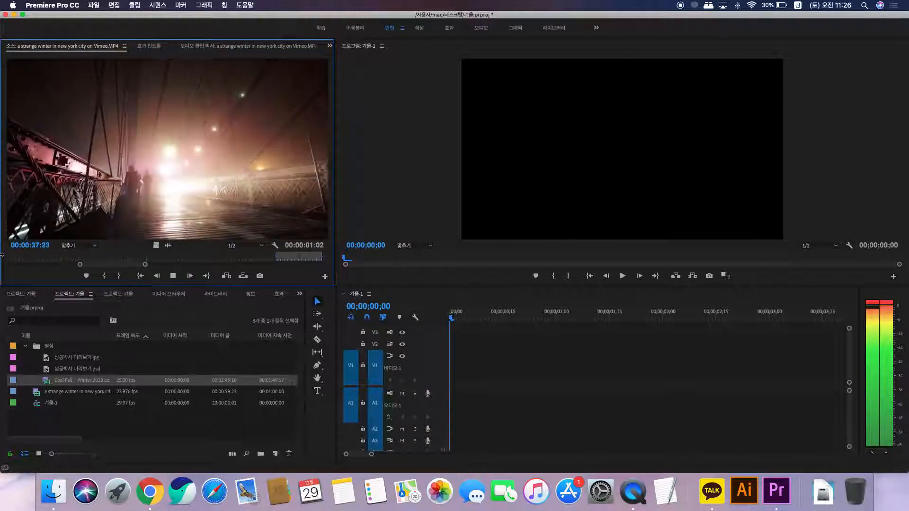
{"action": "key", "text": "space"}
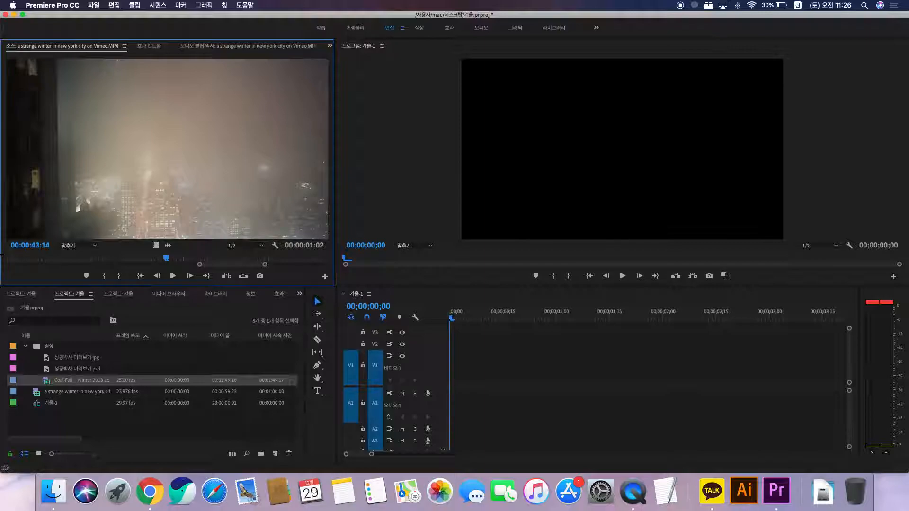
{"action": "key", "text": "j"}
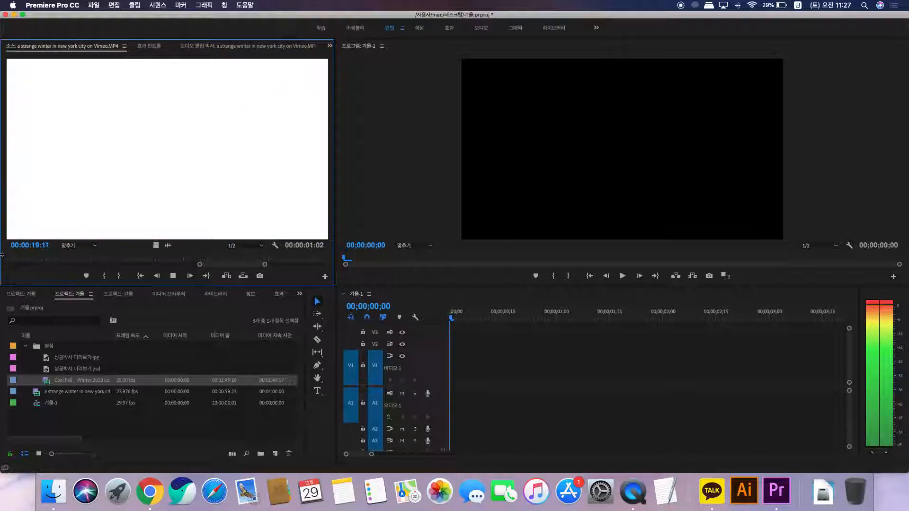
{"action": "key", "text": "k"}
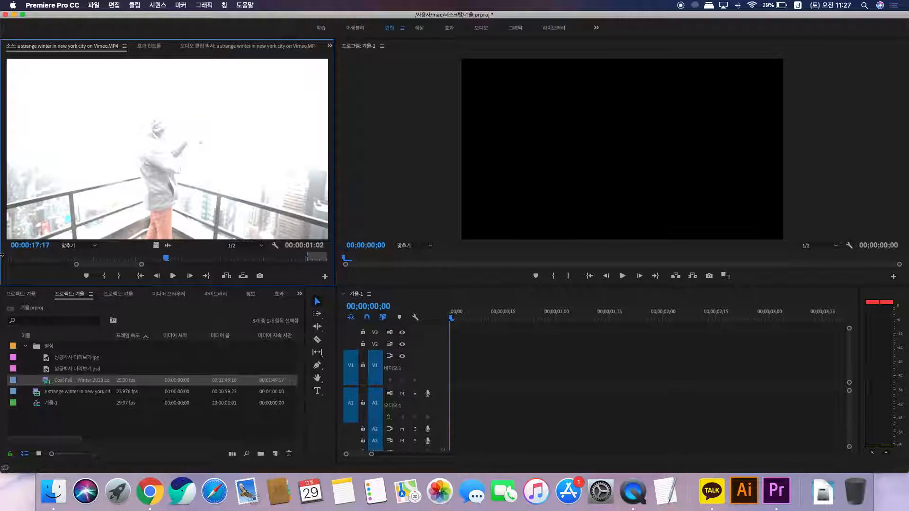
{"action": "left_click_drag", "start_coordinate": [123, 258], "coordinate": [3, 258]}
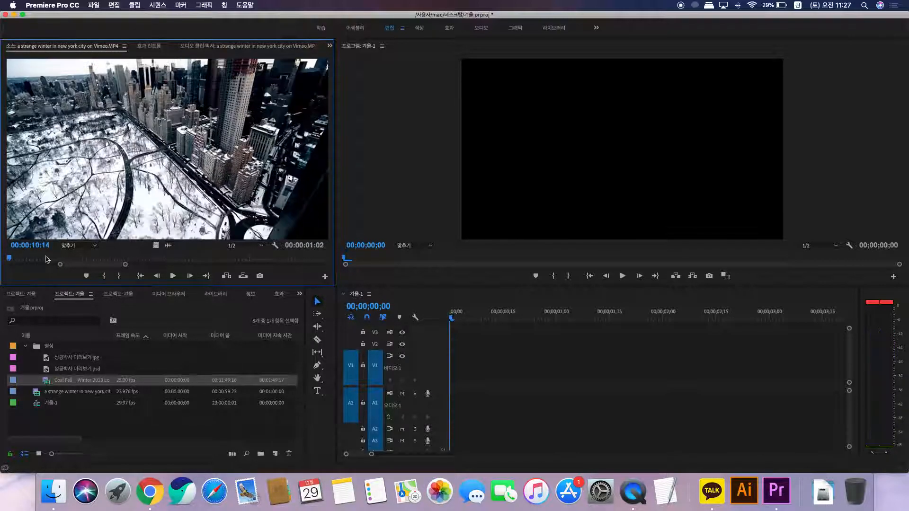
- Export the New York source footage's first frame, at 00:00:00:00, as a PNG still and import it into the project
{"action": "key", "text": "minus"}
{"action": "key", "text": "minus"}
{"action": "key", "text": "minus"}
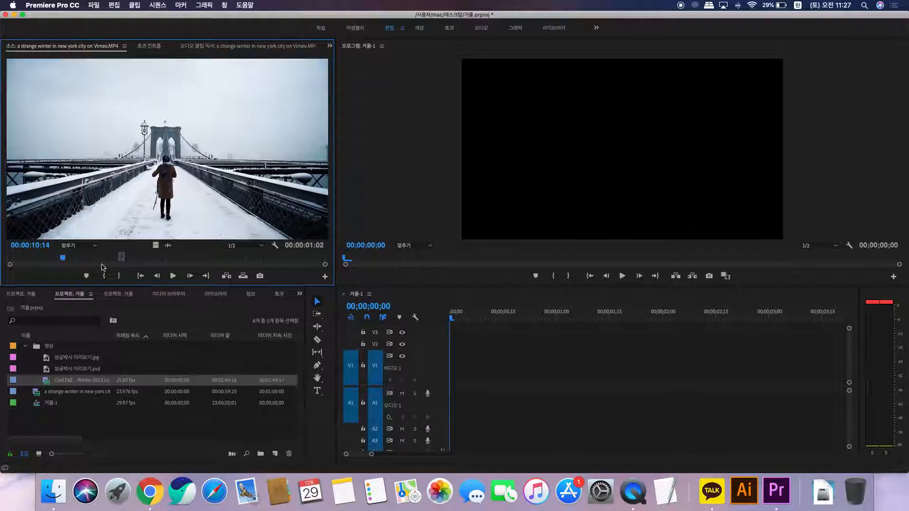
{"action": "left_click", "coordinate": [63, 259]}
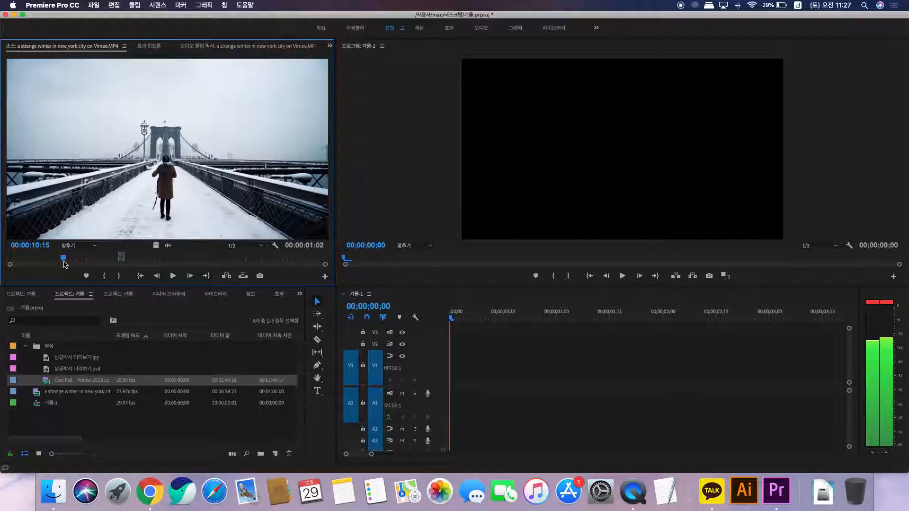
{"action": "left_click_drag", "start_coordinate": [63, 260], "coordinate": [1, 260]}
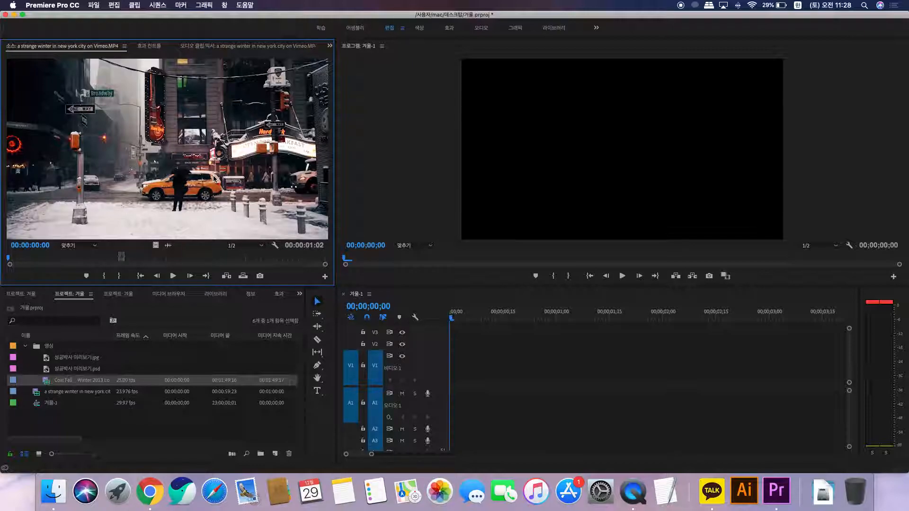
{"action": "left_click", "coordinate": [260, 277]}
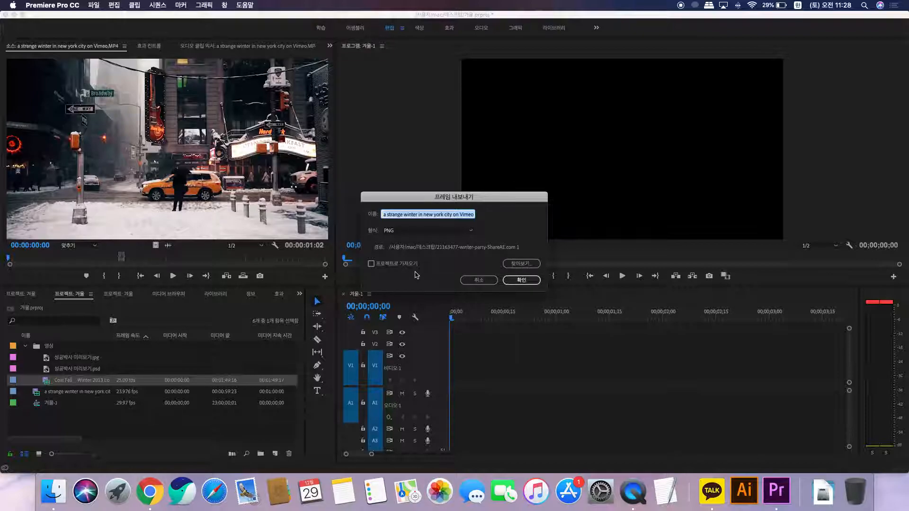
{"action": "left_click", "coordinate": [390, 269]}
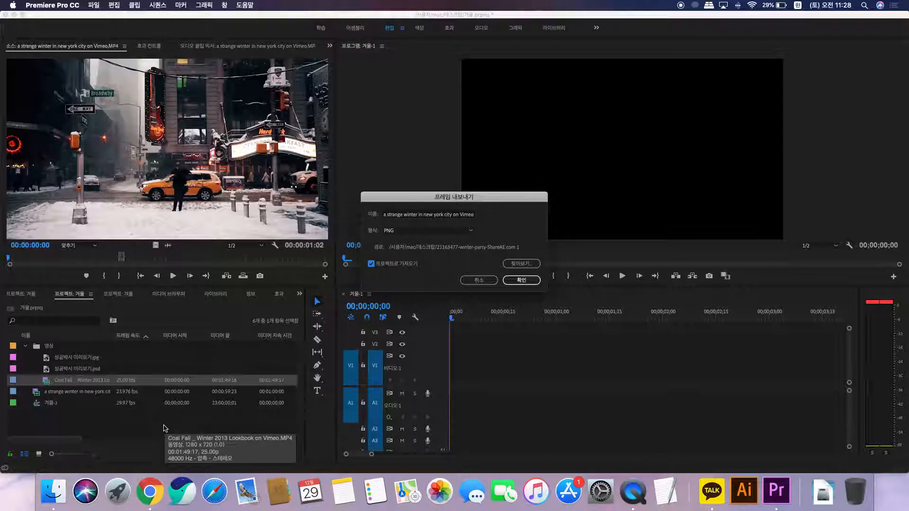
{"action": "left_click", "coordinate": [522, 281]}
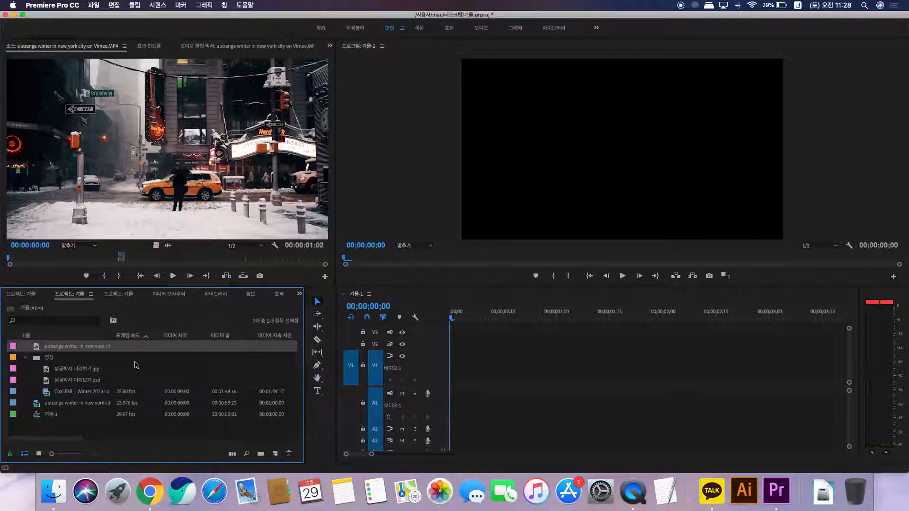
- Place the exported PNG still on track V1 near the sequence start and set the sequence playhead to 00;00;01;00
{"action": "left_click_drag", "start_coordinate": [38, 349], "coordinate": [463, 367]}
{"action": "left_click", "coordinate": [557, 318]}
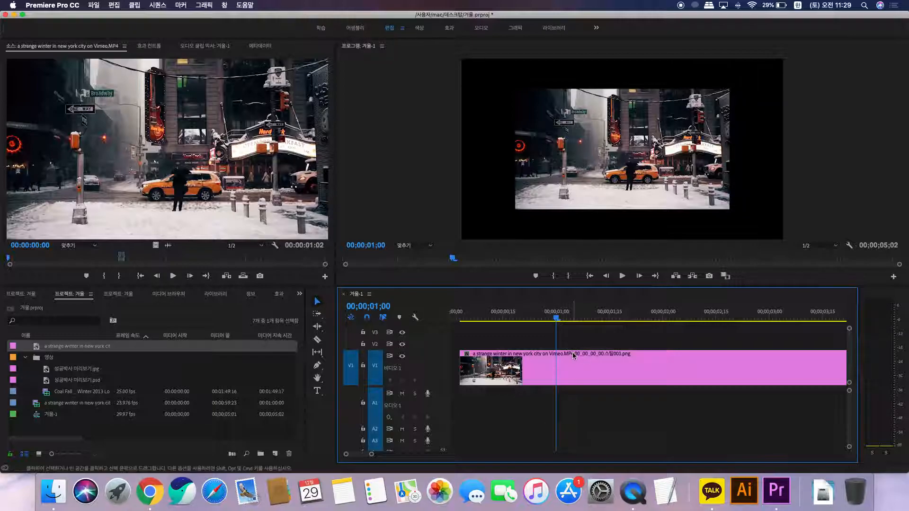
- Delete the exported PNG still from track V1 of the sequence and from the project's media list
{"action": "left_click", "coordinate": [581, 365]}
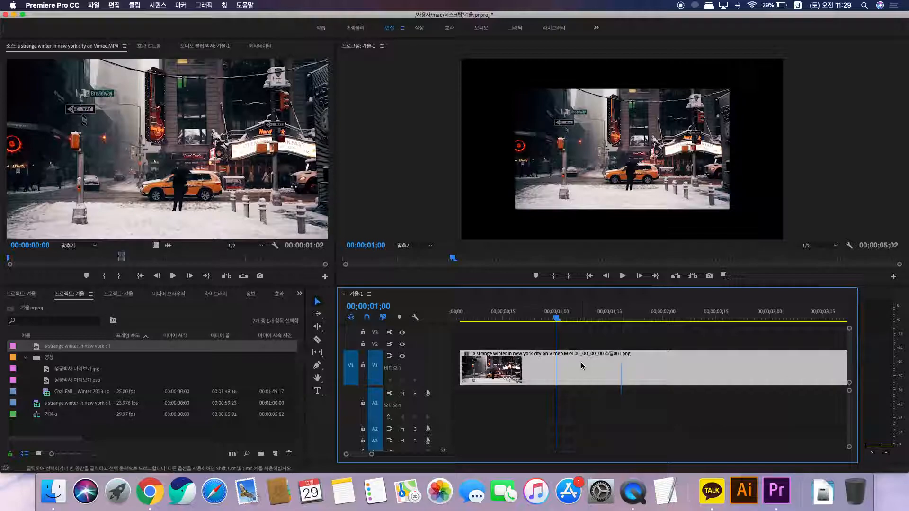
{"action": "key", "text": "Delete"}
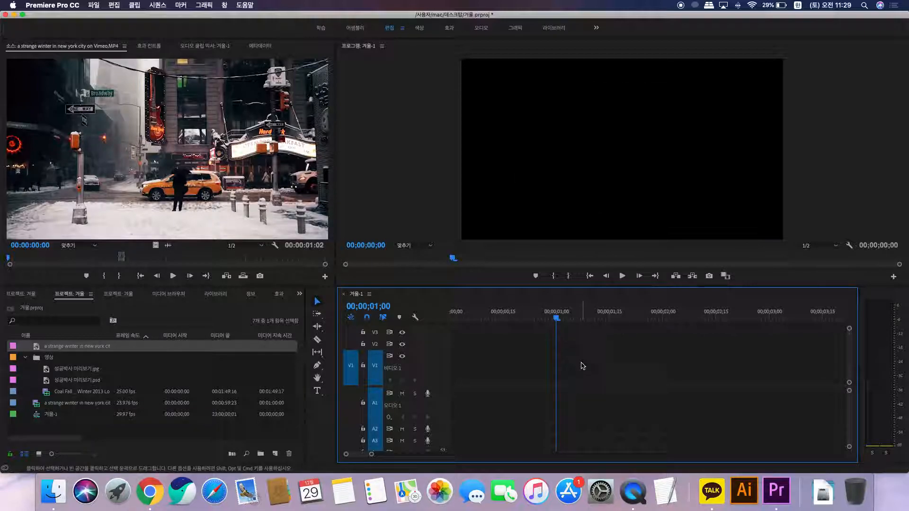
{"action": "left_click", "coordinate": [88, 346]}
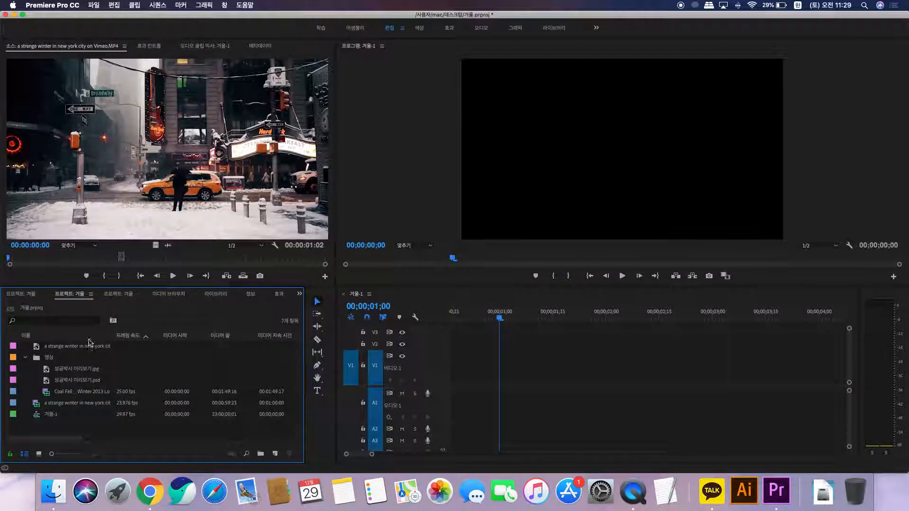
{"action": "key", "text": "Delete"}
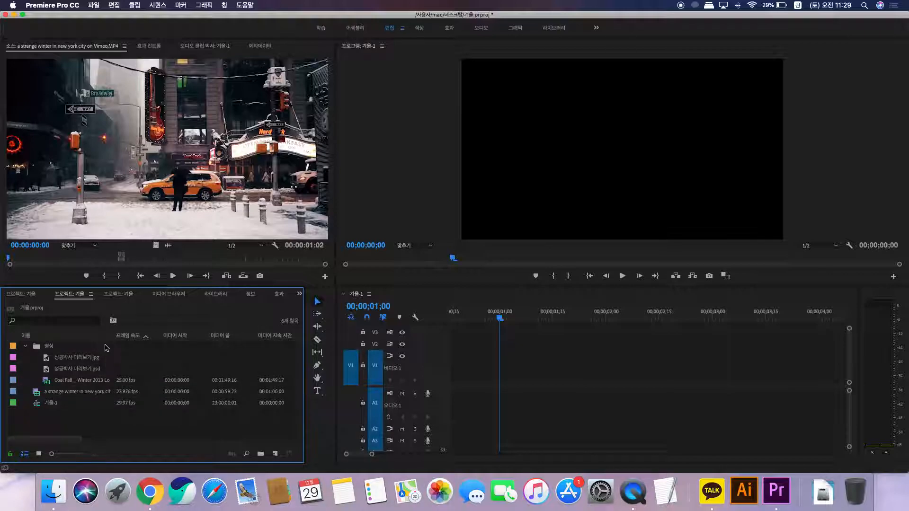
- Examine the image format options for exporting the current source frame, and cancel the export
{"action": "left_click", "coordinate": [260, 277]}
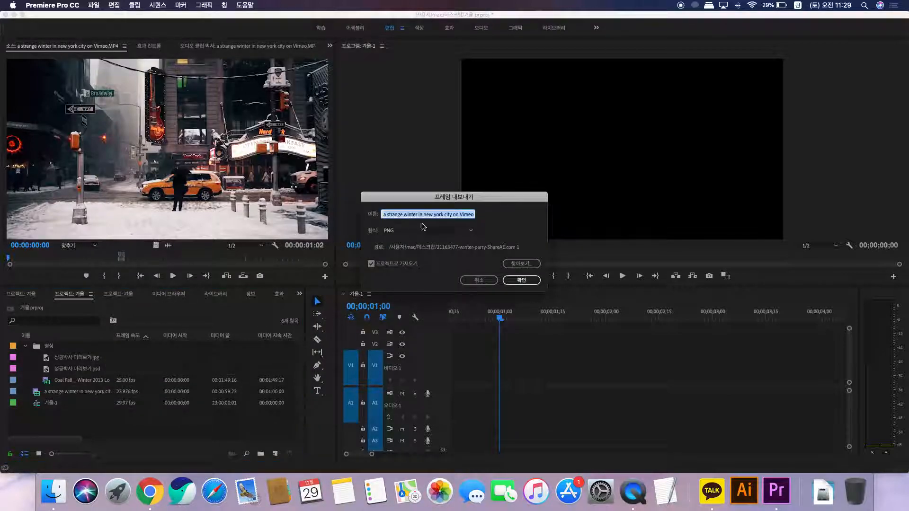
{"action": "left_click", "coordinate": [470, 232]}
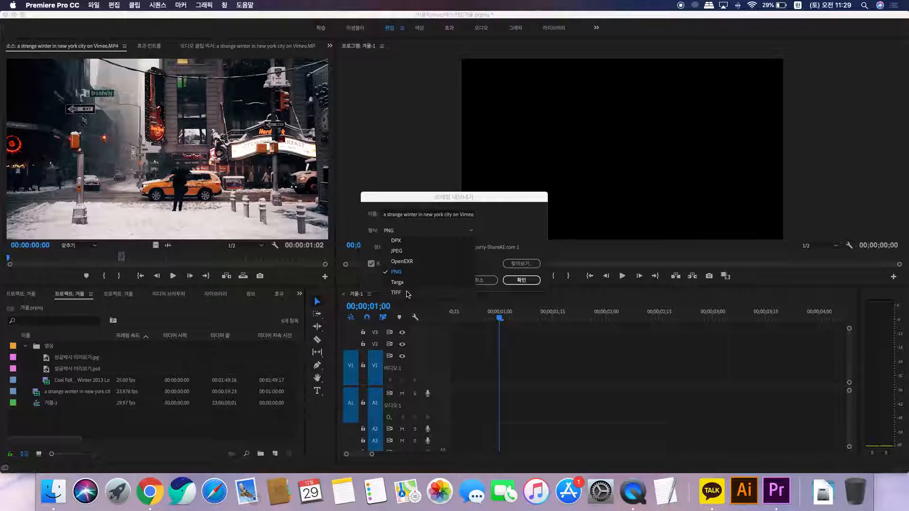
{"action": "left_click", "coordinate": [513, 234]}
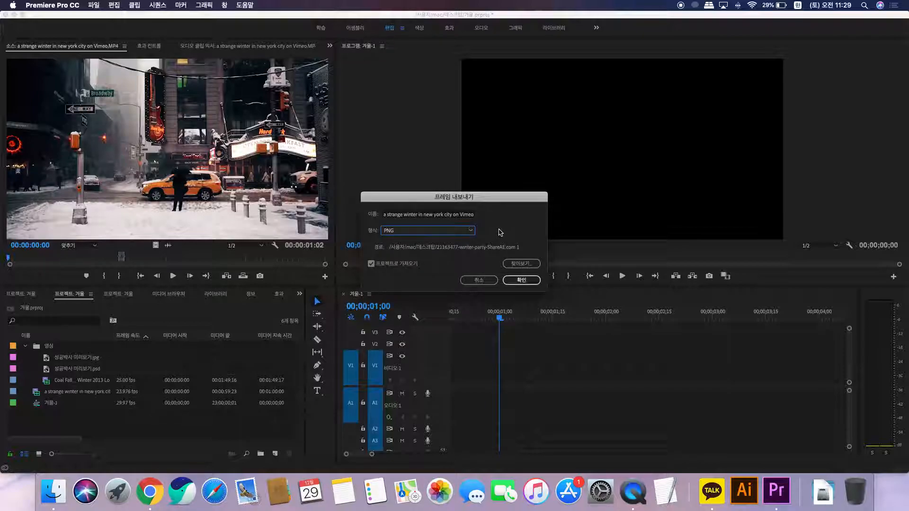
{"action": "left_click", "coordinate": [479, 280]}
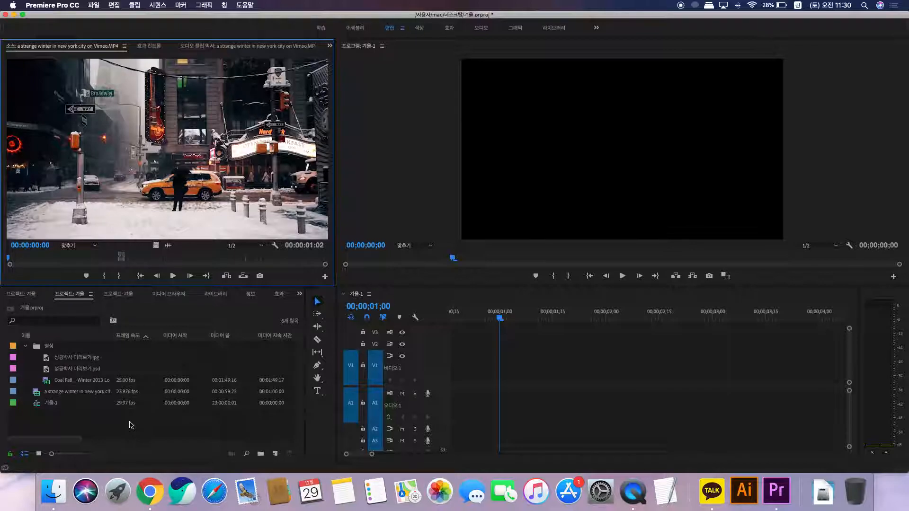
- Examine the destination folder choices for a frame export from the New York source footage, without exporting anything
{"action": "left_click", "coordinate": [260, 276]}
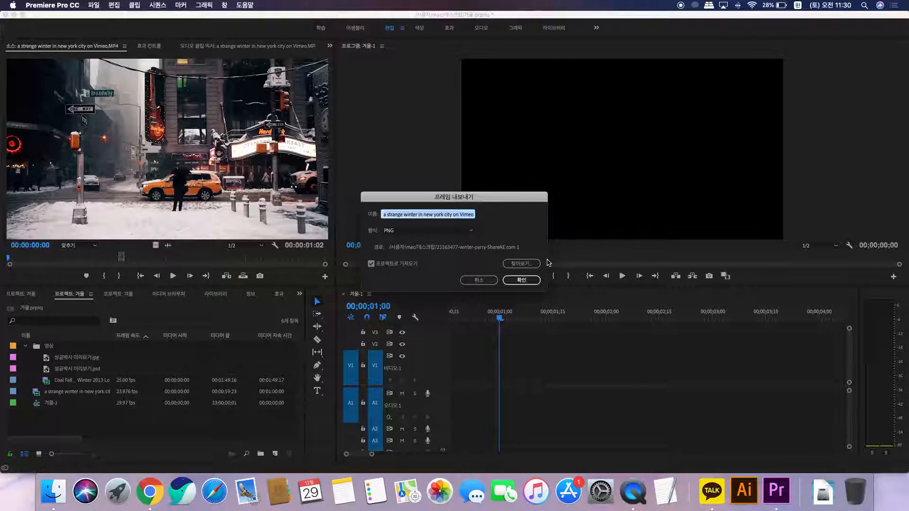
{"action": "left_click", "coordinate": [529, 266]}
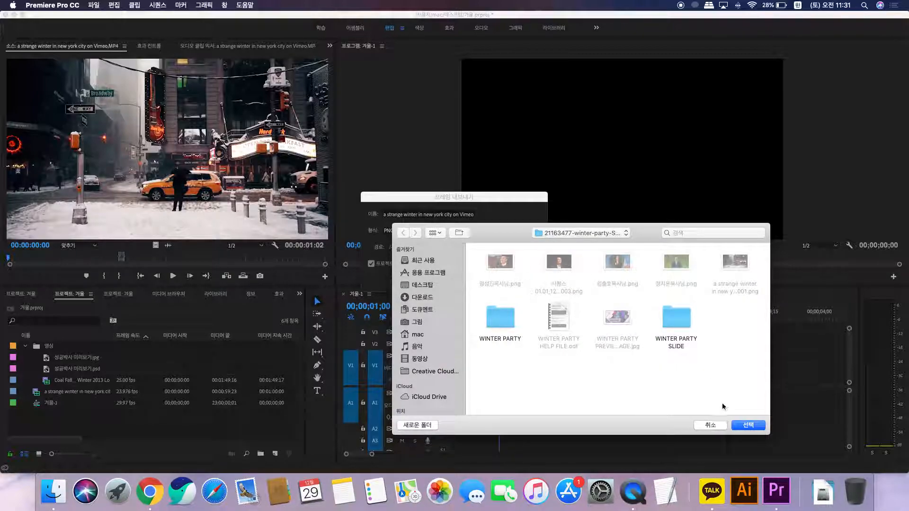
{"action": "left_click", "coordinate": [710, 425]}
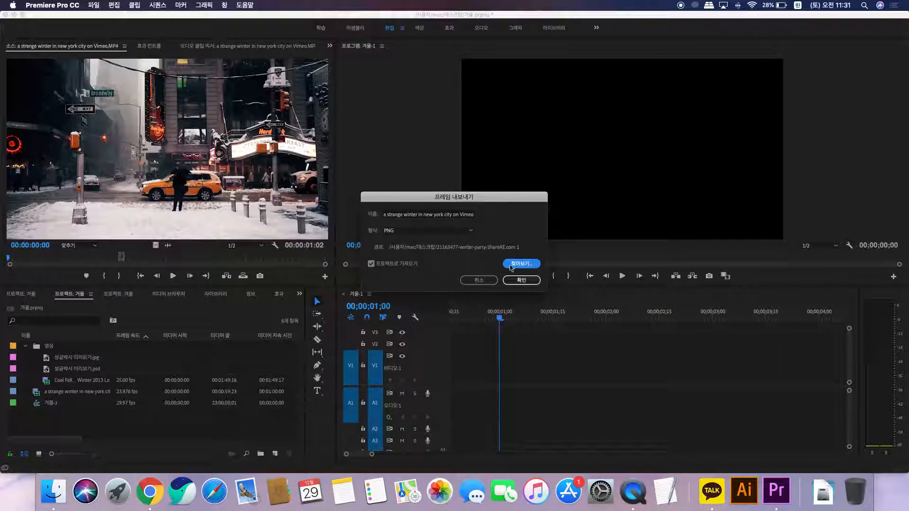
{"action": "left_click", "coordinate": [480, 282]}
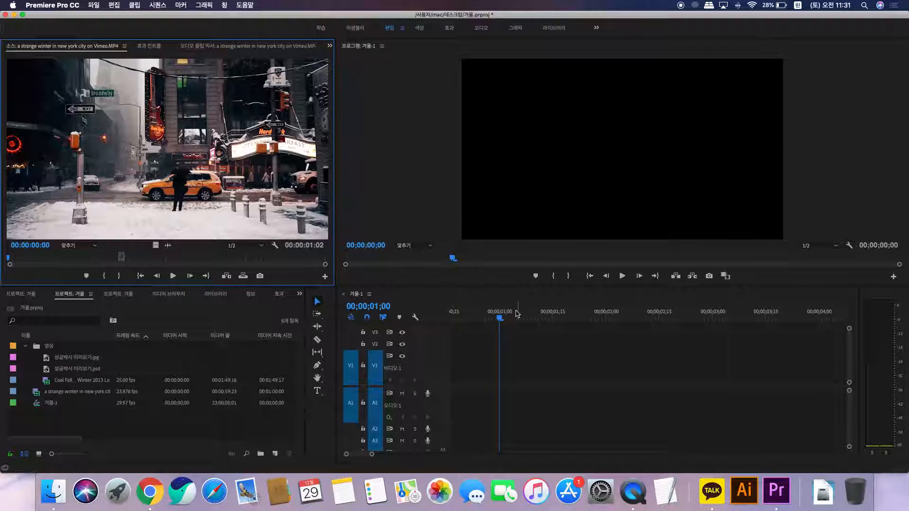
- Move the sequence playhead to 00;00;00;22 and extend the New York source's In–Out range to 00:00:05:13 with an earlier In point
{"action": "left_click", "coordinate": [481, 319]}
{"action": "left_click_drag", "start_coordinate": [480, 318], "coordinate": [471, 319]}
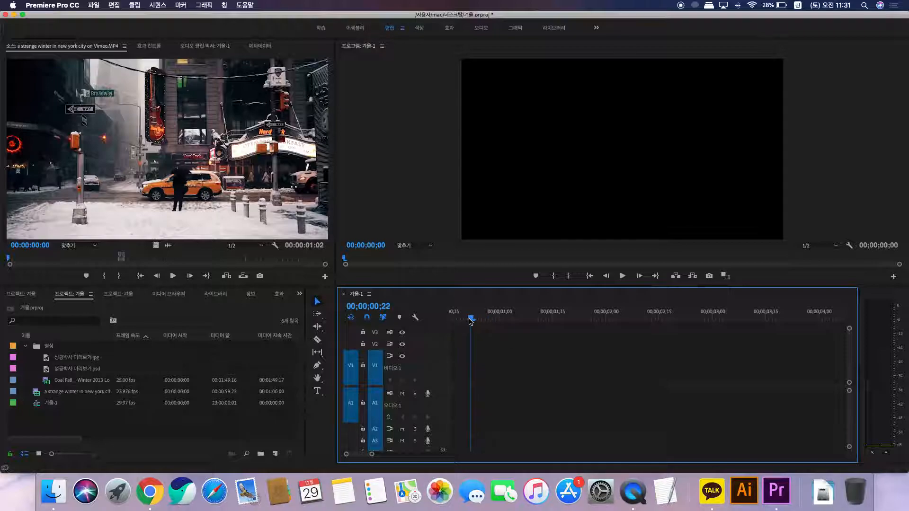
{"action": "left_click", "coordinate": [122, 257]}
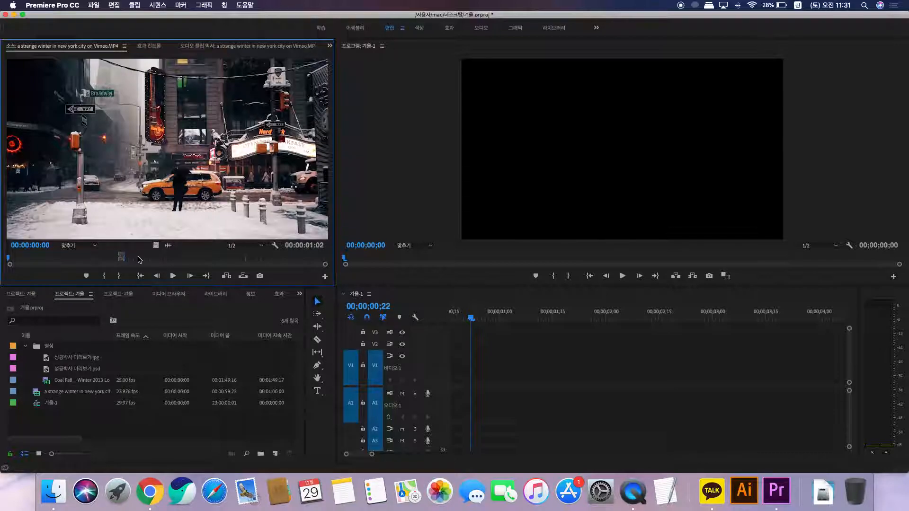
{"action": "key", "text": "equal"}
{"action": "key", "text": "equal"}
{"action": "key", "text": "minus"}
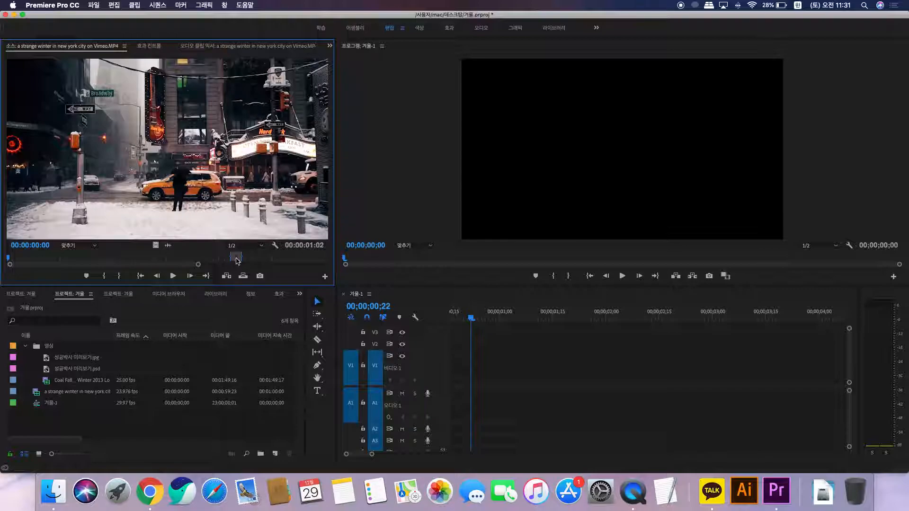
{"action": "left_click_drag", "start_coordinate": [225, 259], "coordinate": [182, 258]}
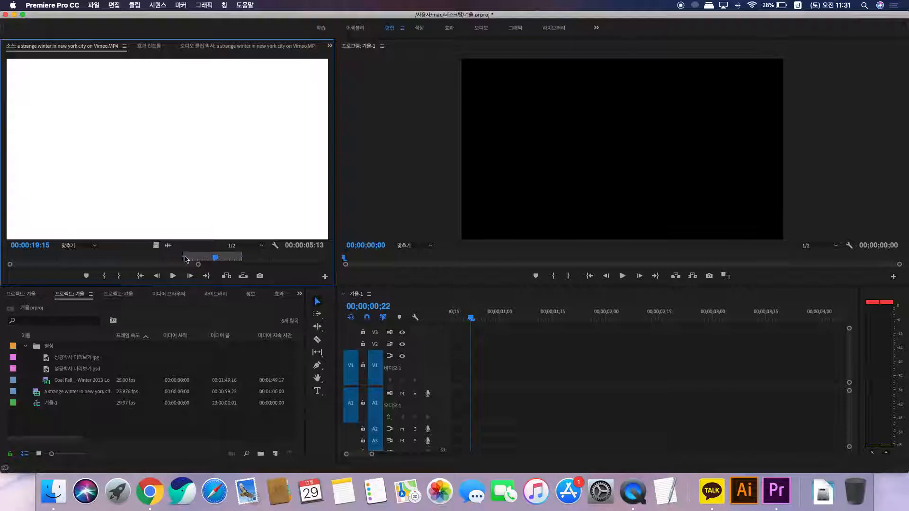
- Extend the source clip's in and out points so that they cover the whole New York winter video
{"action": "key", "text": "shift+i"}
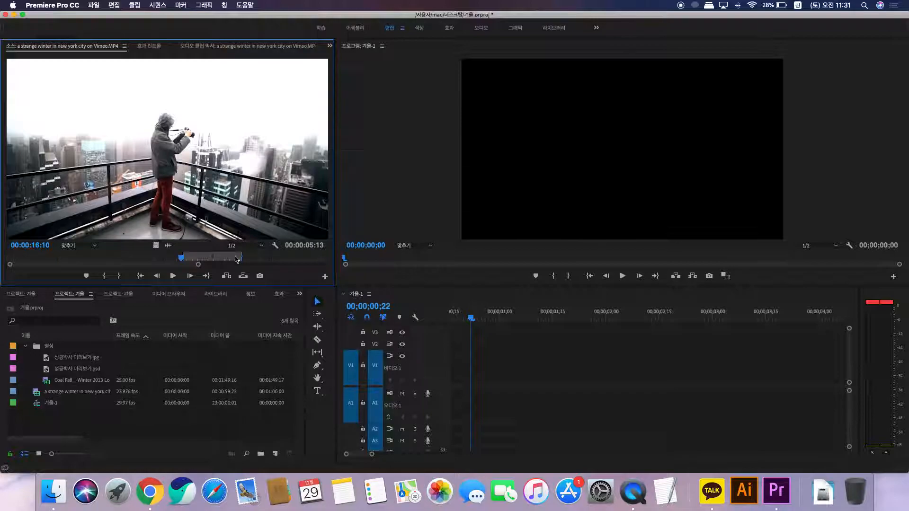
{"action": "key", "text": "minus"}
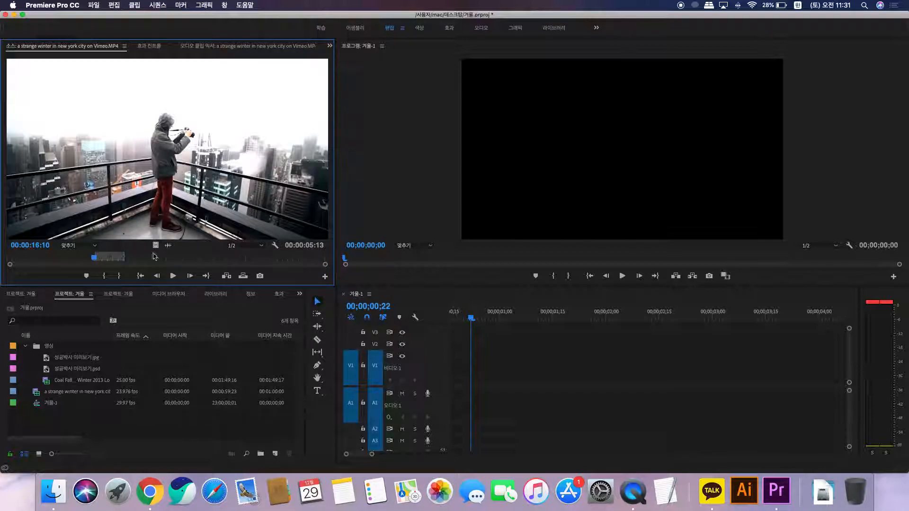
{"action": "left_click_drag", "start_coordinate": [94, 257], "coordinate": [63, 258]}
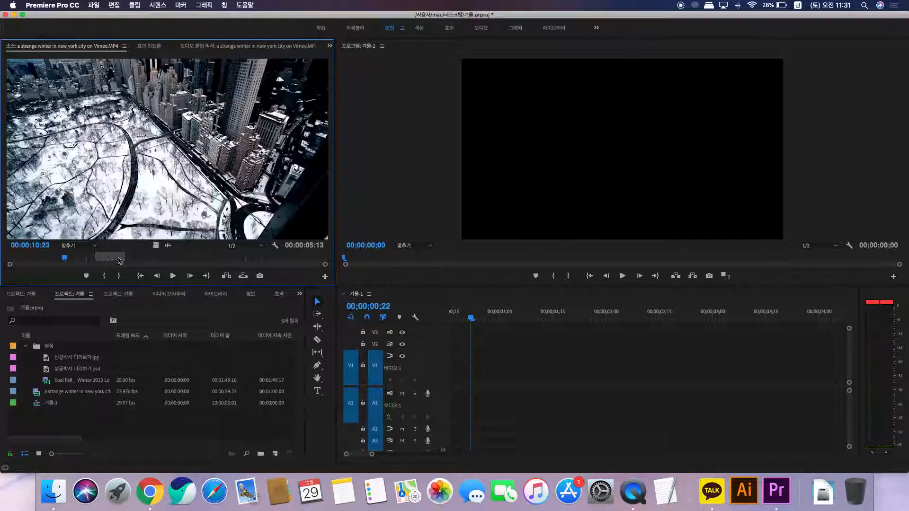
{"action": "left_click", "coordinate": [152, 260]}
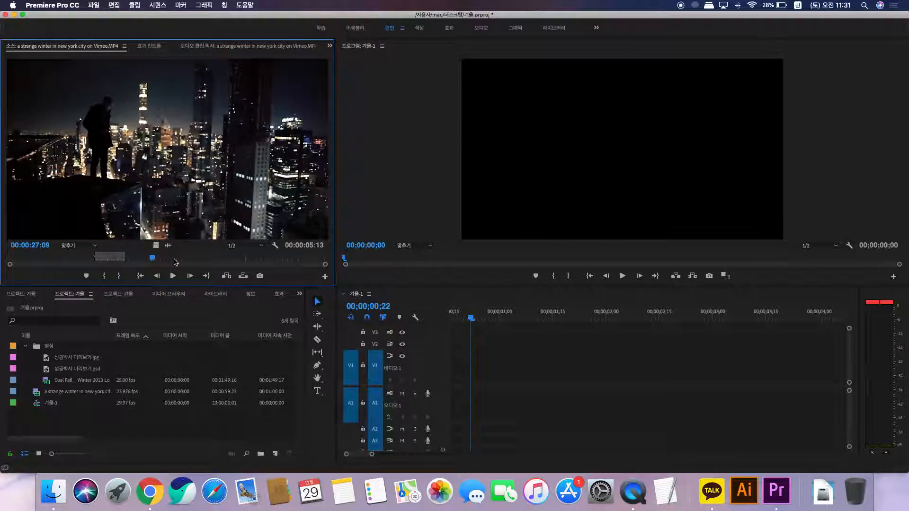
{"action": "left_click", "coordinate": [162, 259]}
{"action": "left_click", "coordinate": [108, 259]}
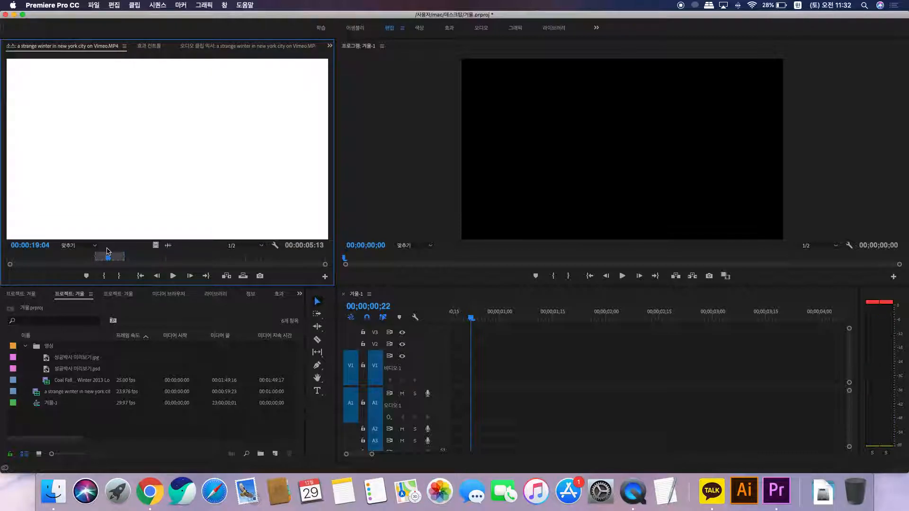
{"action": "left_click_drag", "start_coordinate": [99, 258], "coordinate": [8, 258]}
{"action": "left_click_drag", "start_coordinate": [126, 256], "coordinate": [325, 258]}
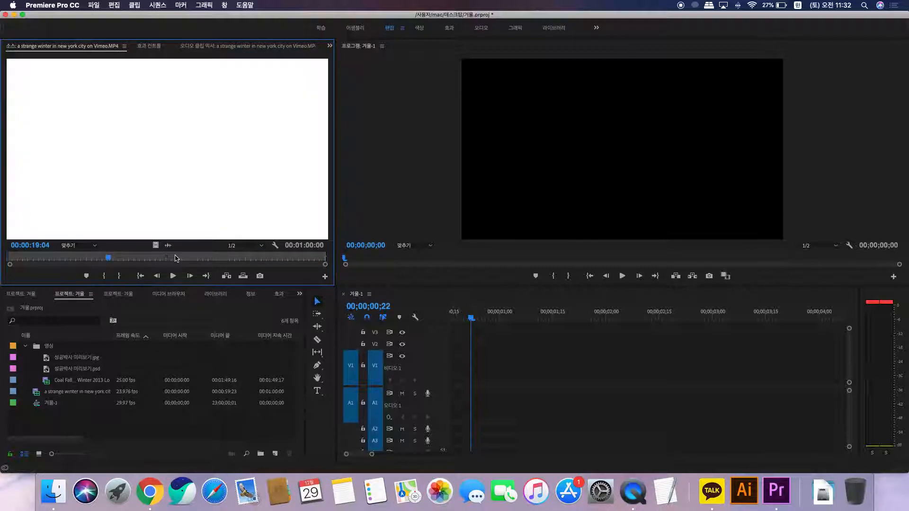
- Place the source video with its audio on tracks V1 and A1 of the 겨울-1 sequence, keeping the existing sequence settings
{"action": "left_click", "coordinate": [83, 416]}
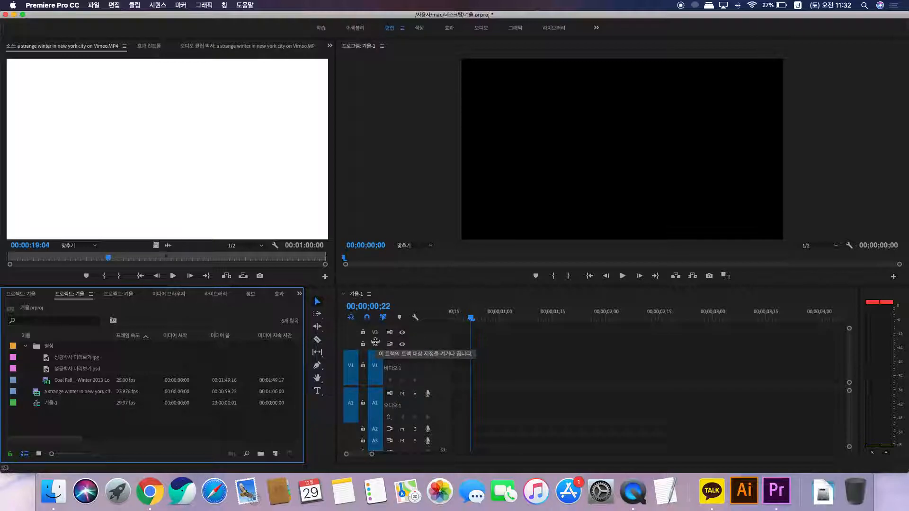
{"action": "left_click", "coordinate": [351, 318]}
{"action": "key", "text": "super+s"}
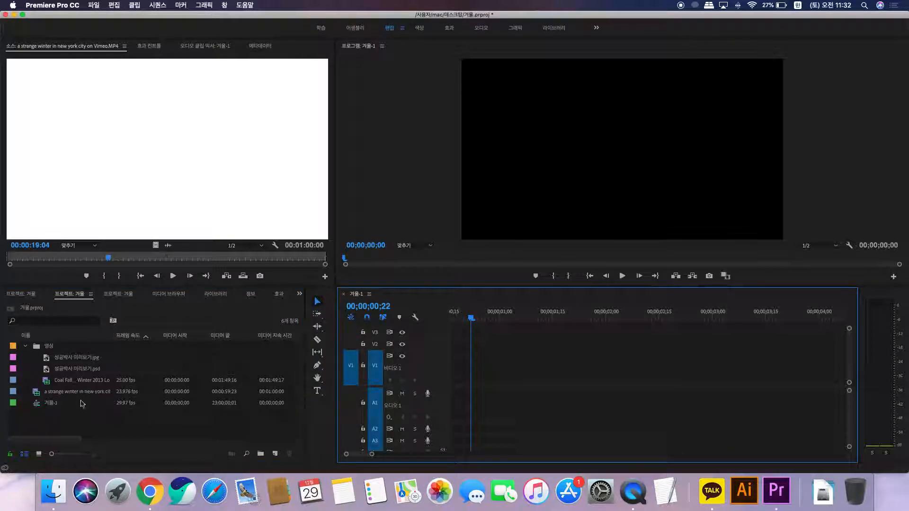
{"action": "left_click_drag", "start_coordinate": [137, 118], "coordinate": [502, 389]}
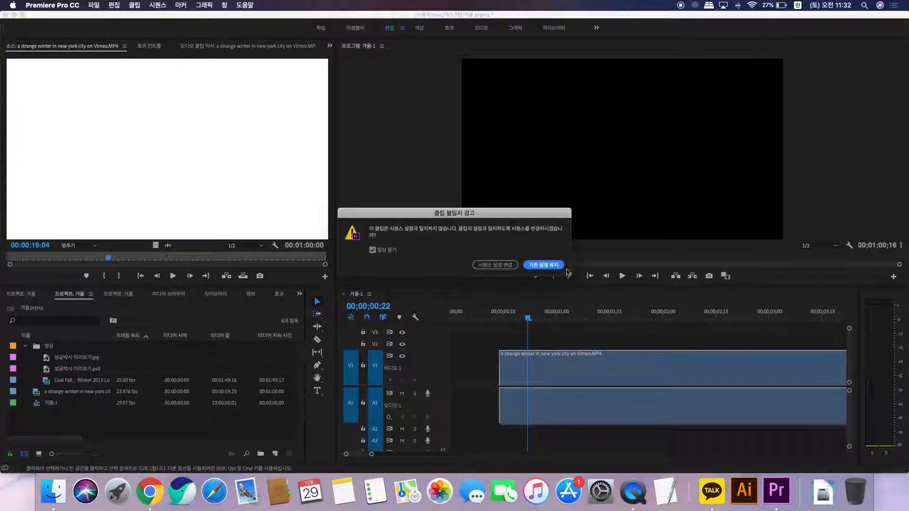
{"action": "left_click", "coordinate": [544, 265]}
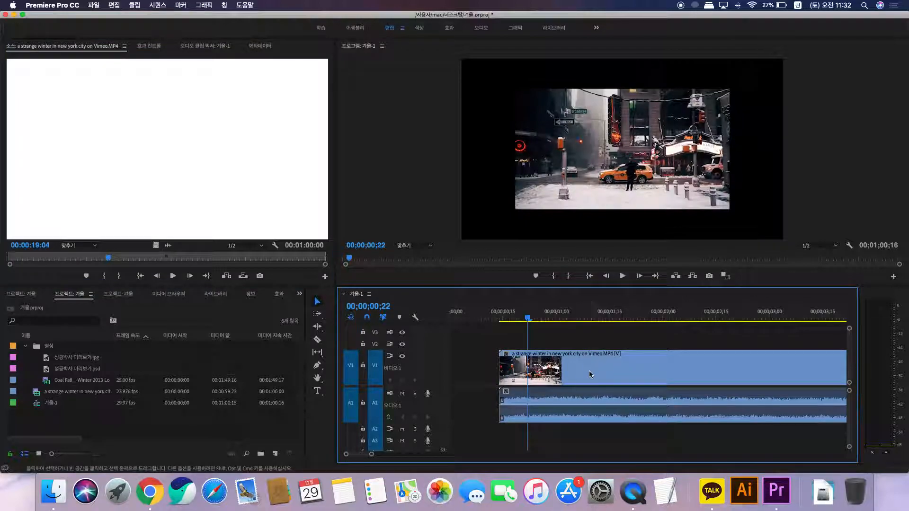
- Scale the timeline clip to fill the frame and move it to the very start of the sequence
{"action": "right_click", "coordinate": [589, 370]}
{"action": "left_click", "coordinate": [649, 357]}
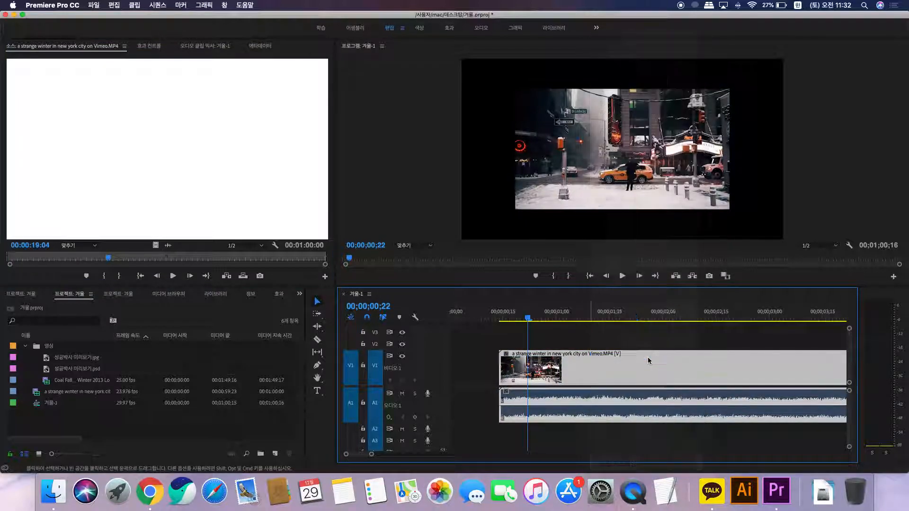
{"action": "left_click_drag", "start_coordinate": [654, 364], "coordinate": [563, 366]}
{"action": "key", "text": "minus"}
{"action": "key", "text": "minus"}
{"action": "key", "text": "minus"}
{"action": "key", "text": "minus"}
{"action": "key", "text": "minus"}
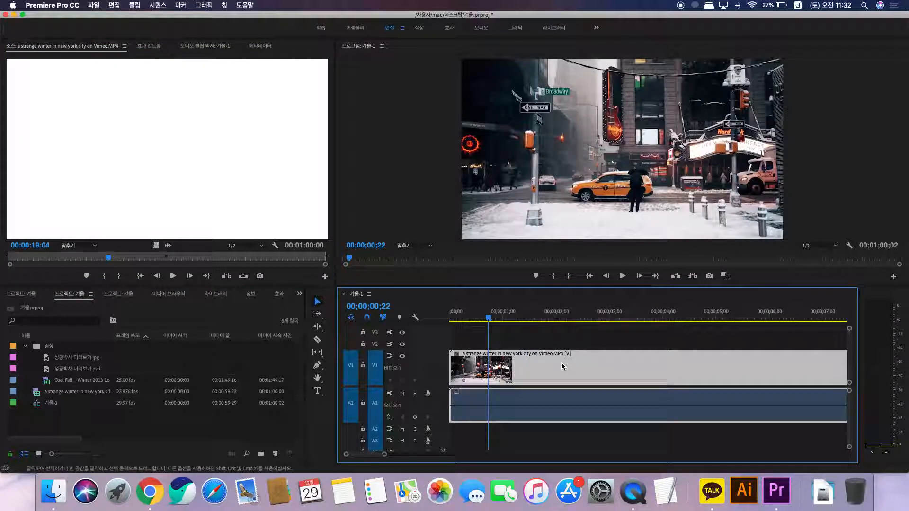
{"action": "key", "text": "minus"}
- Preview frames of the timeline clip at about 24 and 10 seconds, deselect it, and collapse the 영상 bin
{"action": "mouse_move", "coordinate": [474, 316]}
{"action": "left_mouse_down"}
{"action": "mouse_move", "coordinate": [538, 316]}
{"action": "mouse_move", "coordinate": [453, 317]}
{"action": "mouse_move", "coordinate": [490, 319]}
{"action": "left_mouse_up"}
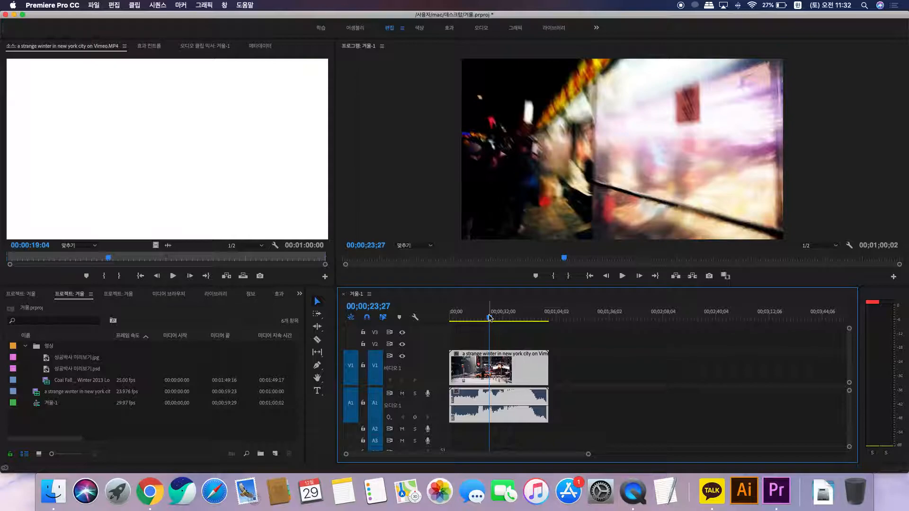
{"action": "left_click_drag", "start_coordinate": [491, 321], "coordinate": [467, 320]}
{"action": "left_click", "coordinate": [535, 338]}
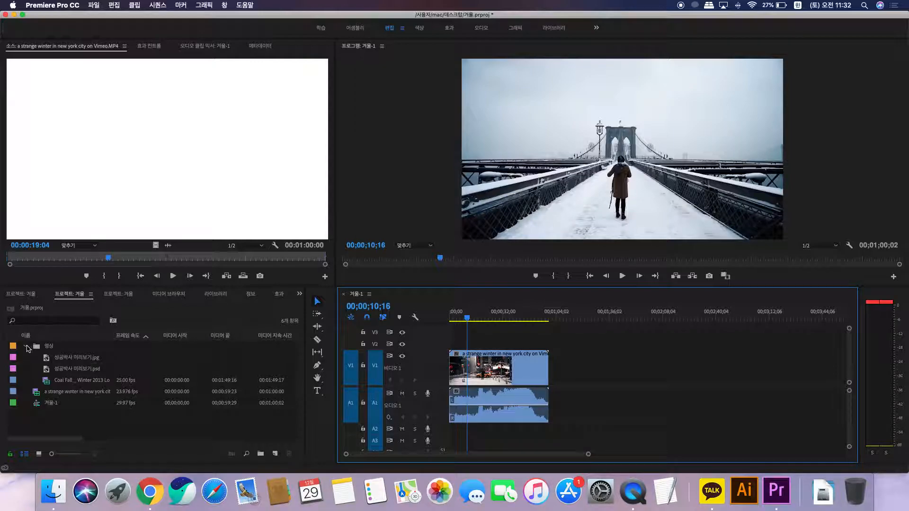
{"action": "left_click", "coordinate": [26, 346]}
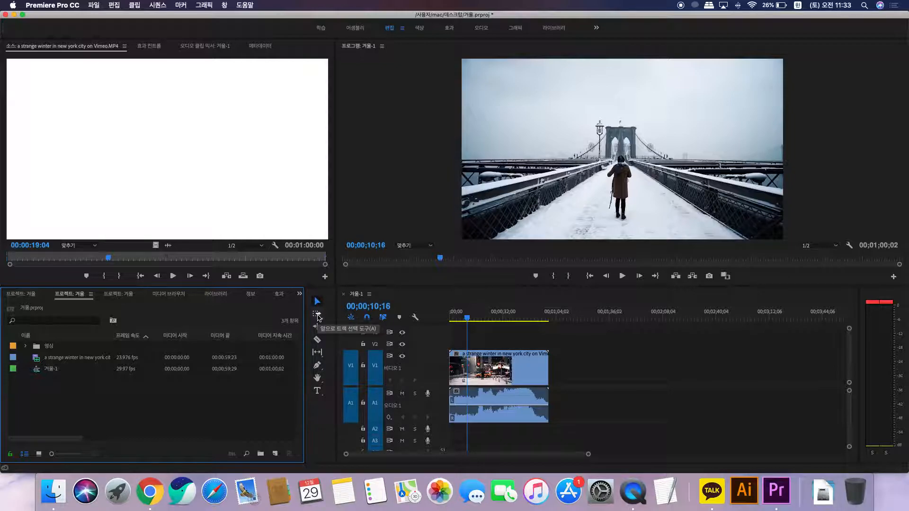
- Play the sequence from about 4 seconds and split the clip at several points up to about 22 seconds
{"action": "left_click", "coordinate": [465, 319]}
{"action": "left_click_drag", "start_coordinate": [464, 321], "coordinate": [457, 321]}
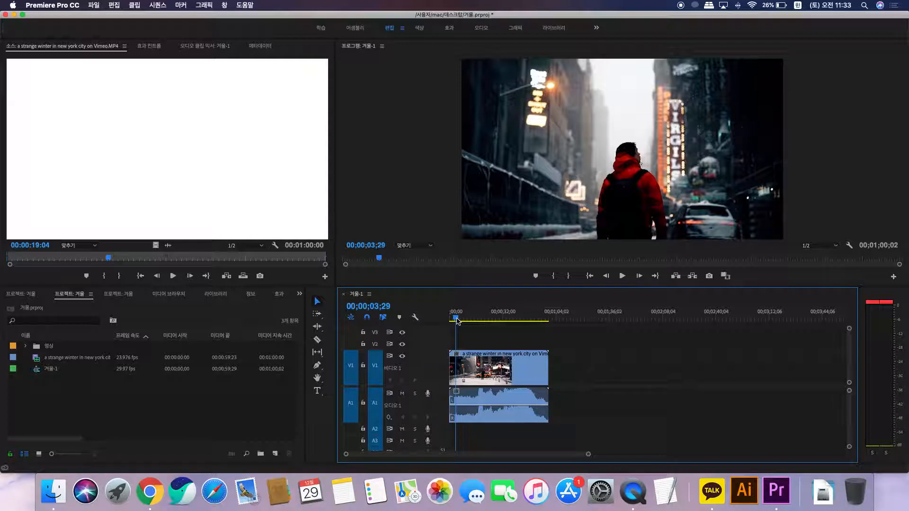
{"action": "key", "text": "space"}
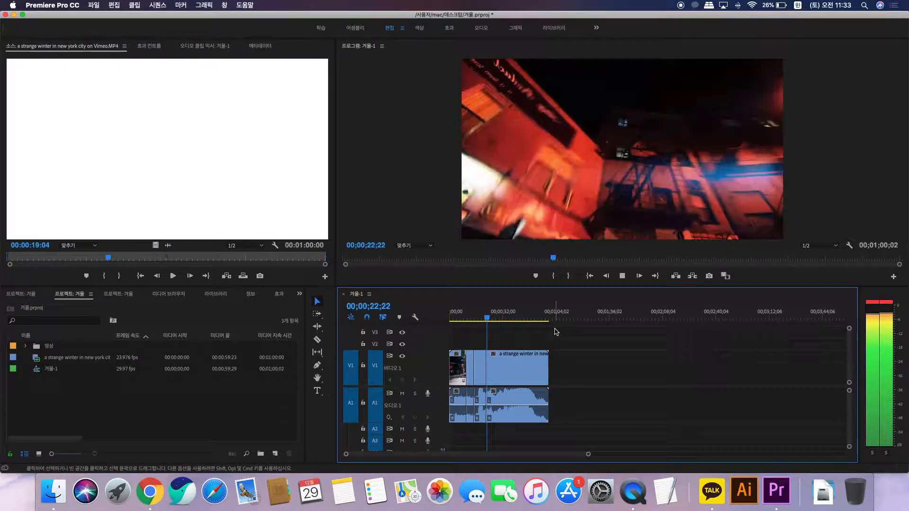
{"action": "left_click", "coordinate": [489, 321]}
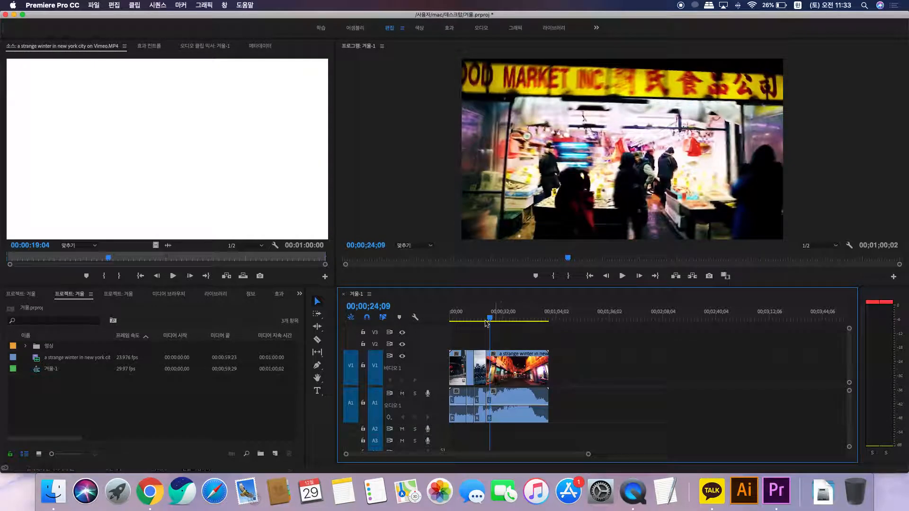
{"action": "mouse_move", "coordinate": [489, 321]}
{"action": "left_mouse_down"}
{"action": "mouse_move", "coordinate": [471, 324]}
{"action": "mouse_move", "coordinate": [490, 322]}
{"action": "left_mouse_up"}
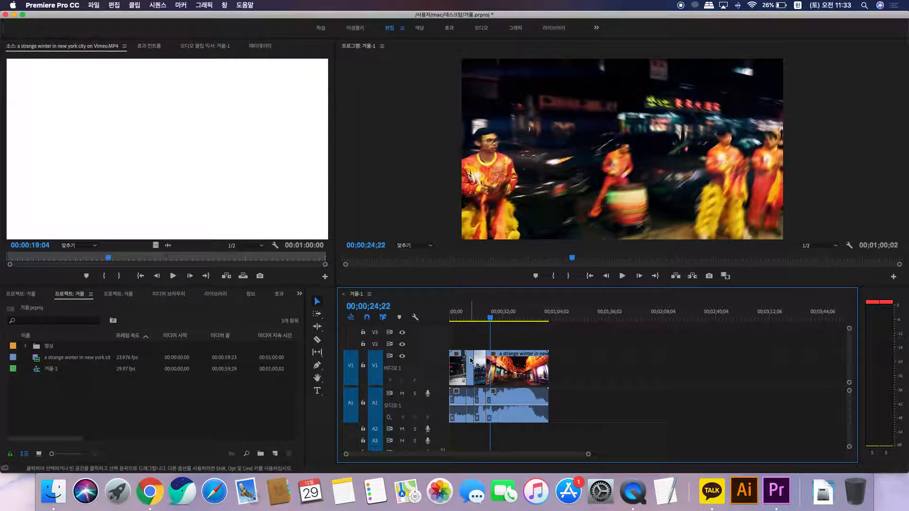
- Delete the short segment between about 10 and 14 seconds and move all following clips back to close the gap
{"action": "left_click", "coordinate": [470, 360]}
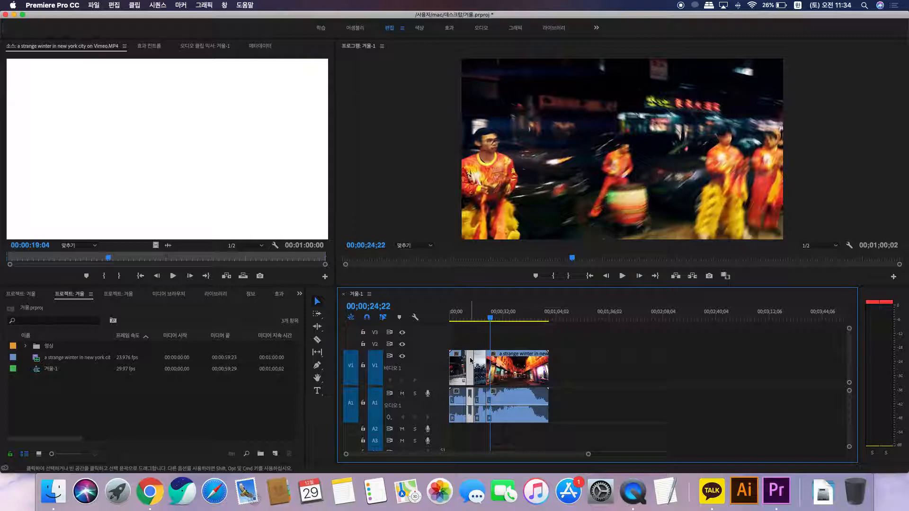
{"action": "key", "text": "Delete"}
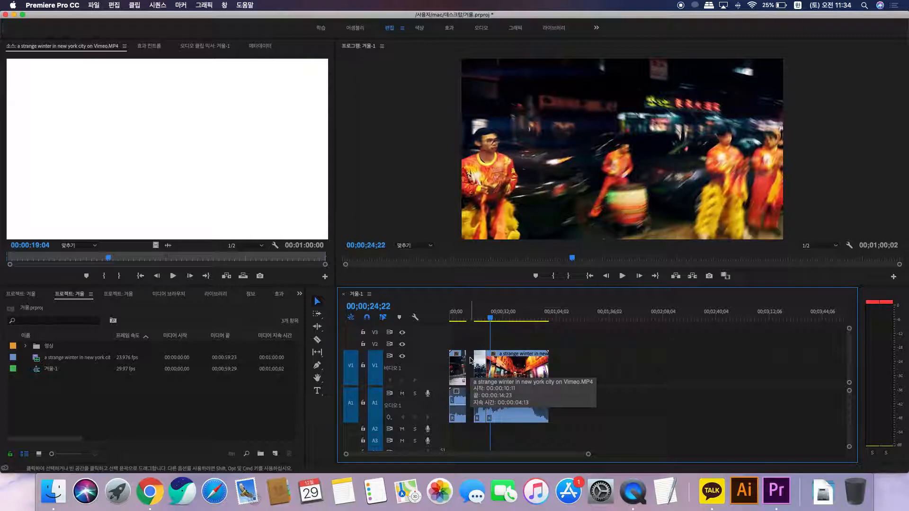
{"action": "left_click_drag", "start_coordinate": [598, 337], "coordinate": [487, 420]}
{"action": "left_click_drag", "start_coordinate": [519, 382], "coordinate": [514, 385]}
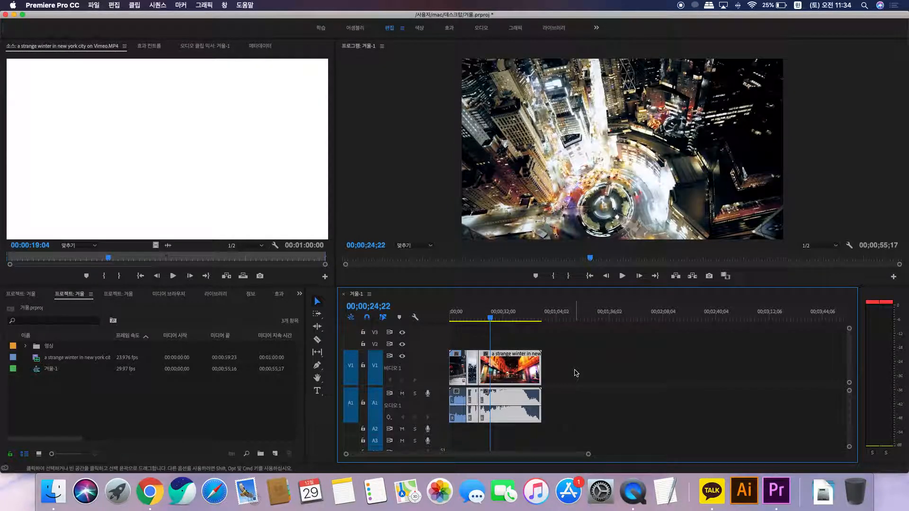
- Undo the gap closing, the segment deletion and all the cuts made in the timeline clip
{"action": "key", "text": "super+z"}
{"action": "key", "text": "super+z"}
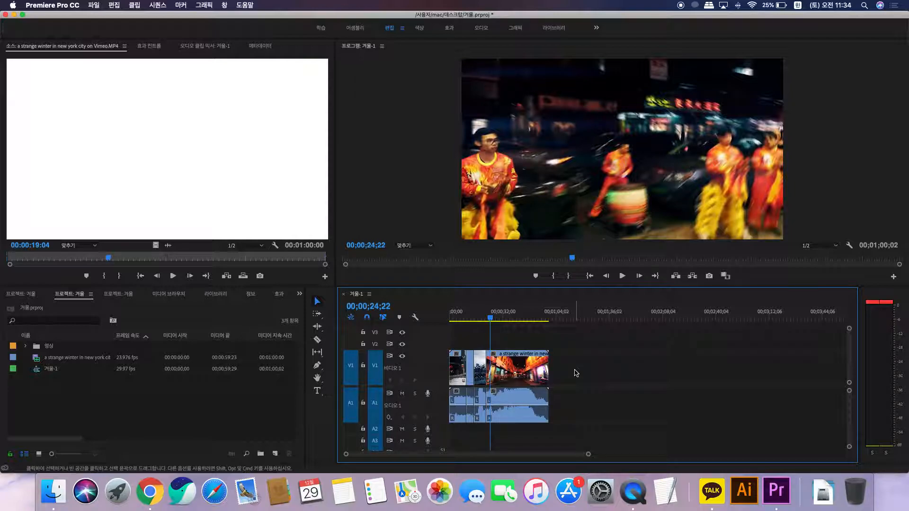
{"action": "key", "text": "super+z"}
{"action": "key", "text": "super+z"}
{"action": "key", "text": "super+z"}
{"action": "key", "text": "super+z"}
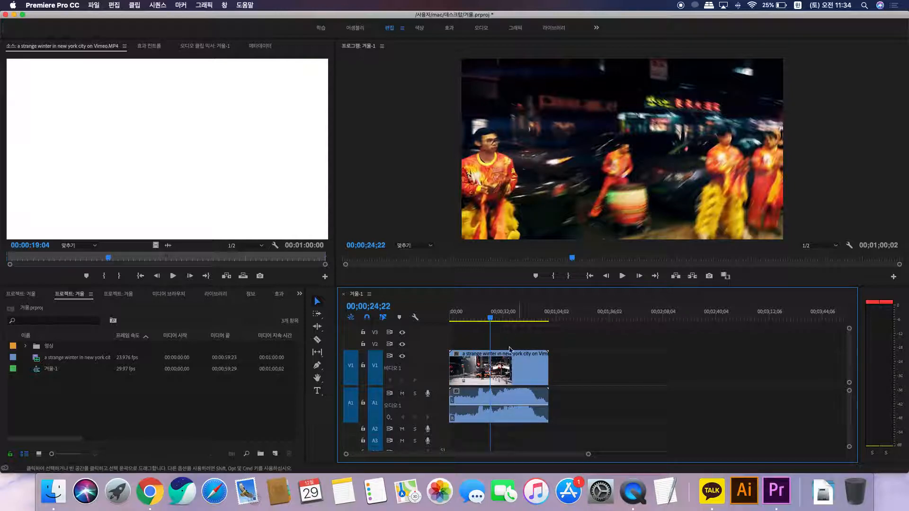
- Try splitting the timeline clip with the Razor tool at about 17 and 34 seconds, undo both cuts, and return to the Selection tool
{"action": "left_click", "coordinate": [318, 341]}
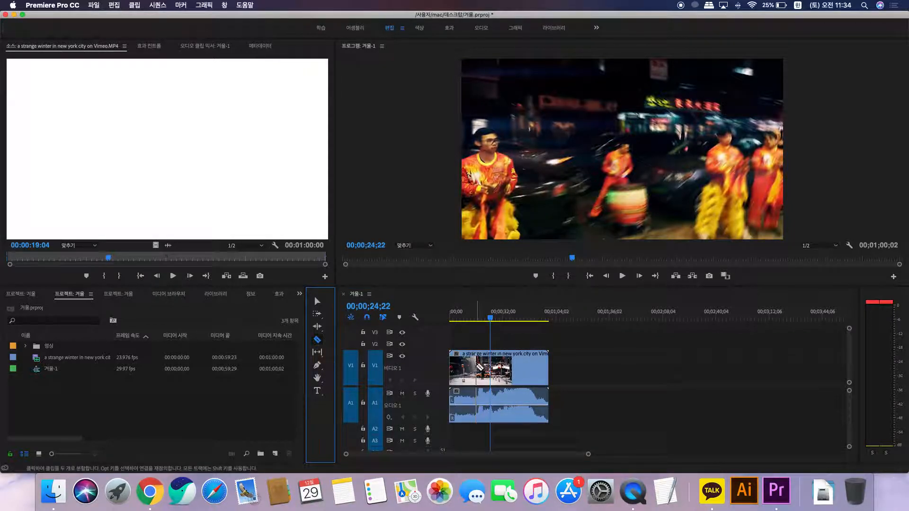
{"action": "left_click", "coordinate": [478, 368]}
{"action": "left_click", "coordinate": [507, 367]}
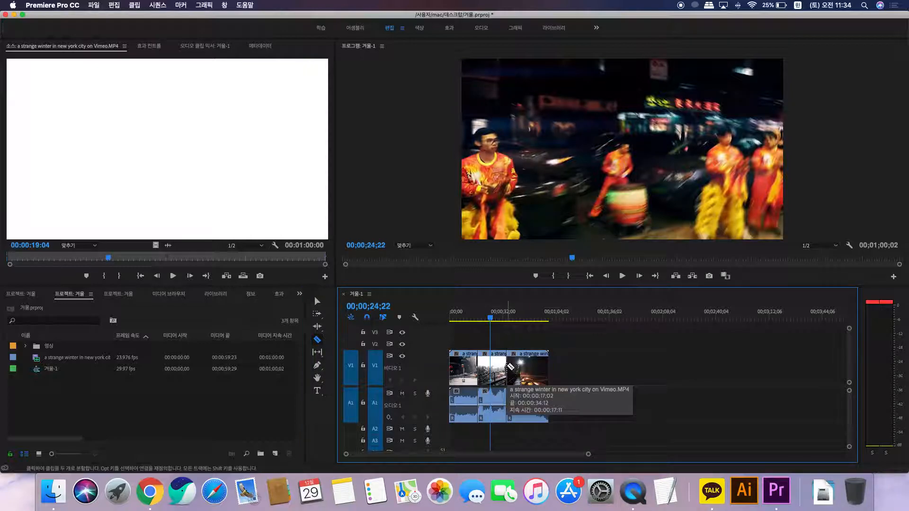
{"action": "key", "text": "super+z"}
{"action": "key", "text": "super+z"}
{"action": "key", "text": "v"}
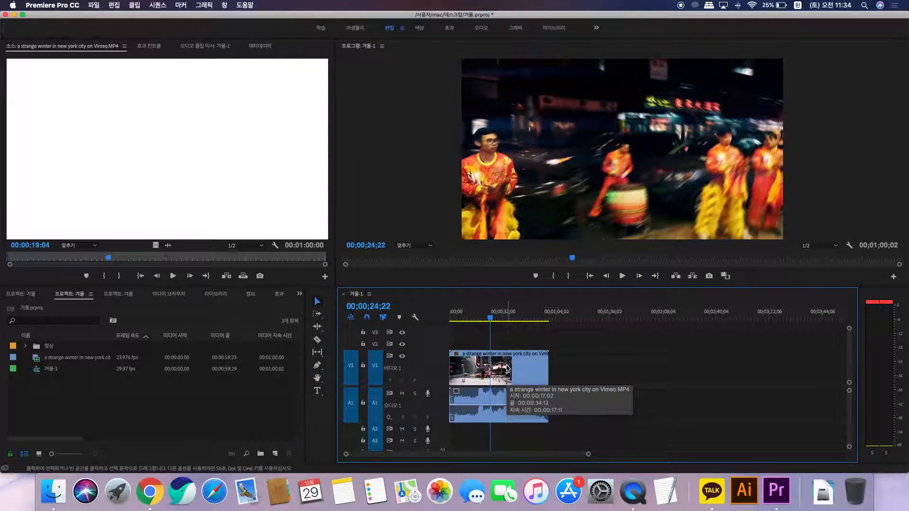
- Undo the clip's move to the sequence start and split it with the Razor tool at about 26 seconds
{"action": "left_click", "coordinate": [459, 314]}
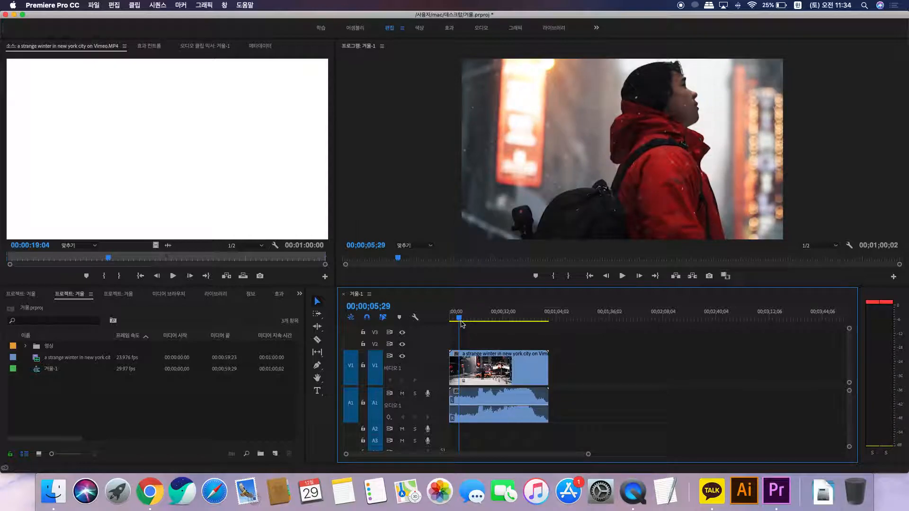
{"action": "key", "text": "super+z"}
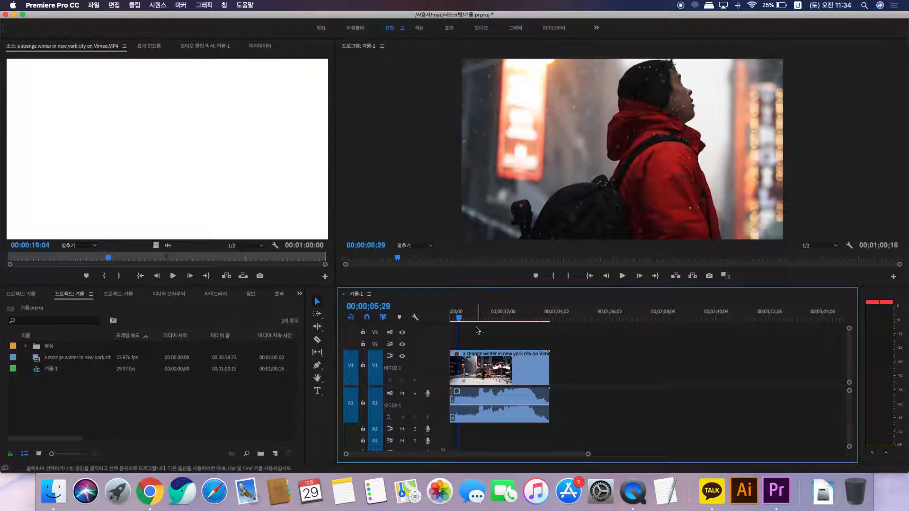
{"action": "key", "text": "c"}
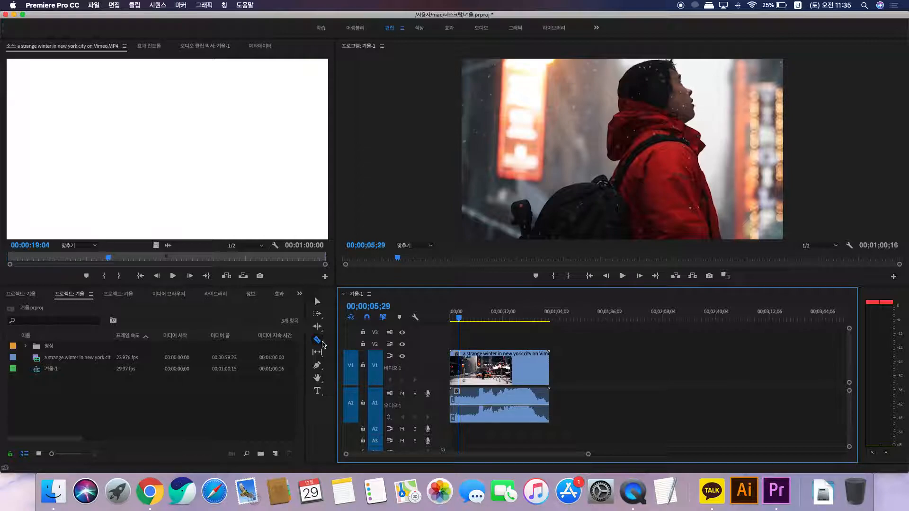
{"action": "left_click", "coordinate": [493, 369]}
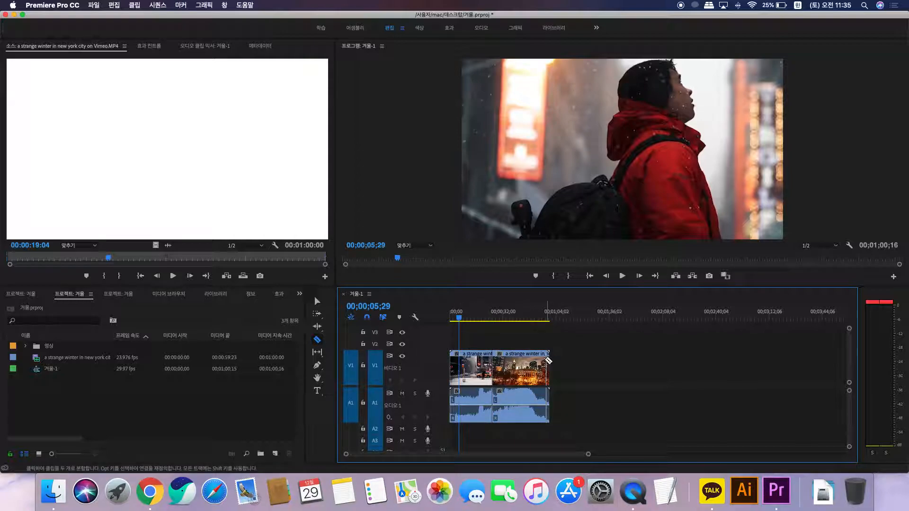
- Delete the second segment of the split clip with the Selection tool, and undo that deletion
{"action": "left_click", "coordinate": [317, 301]}
{"action": "left_click", "coordinate": [526, 366]}
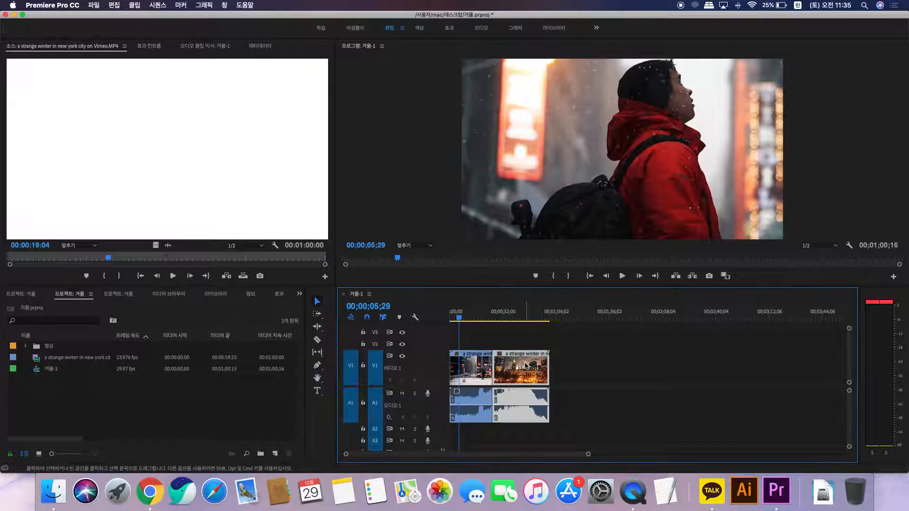
{"action": "key", "text": "Delete"}
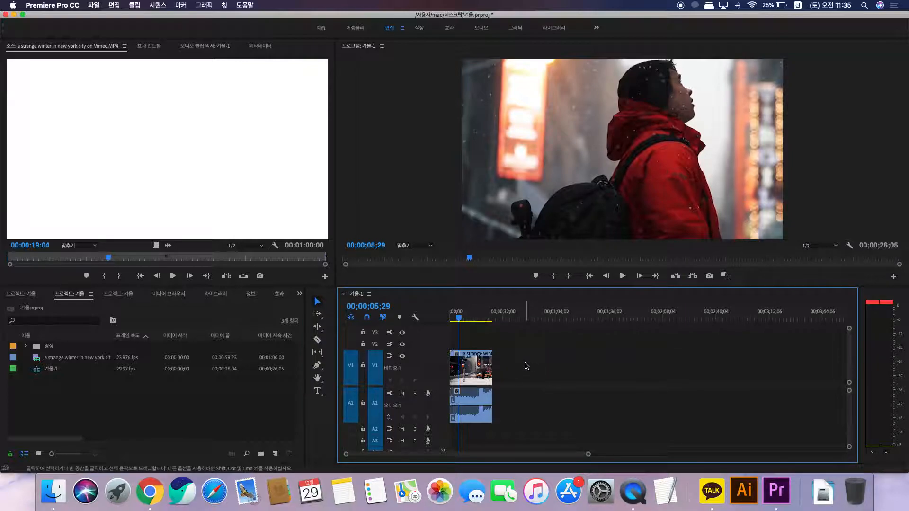
{"action": "key", "text": "super+z"}
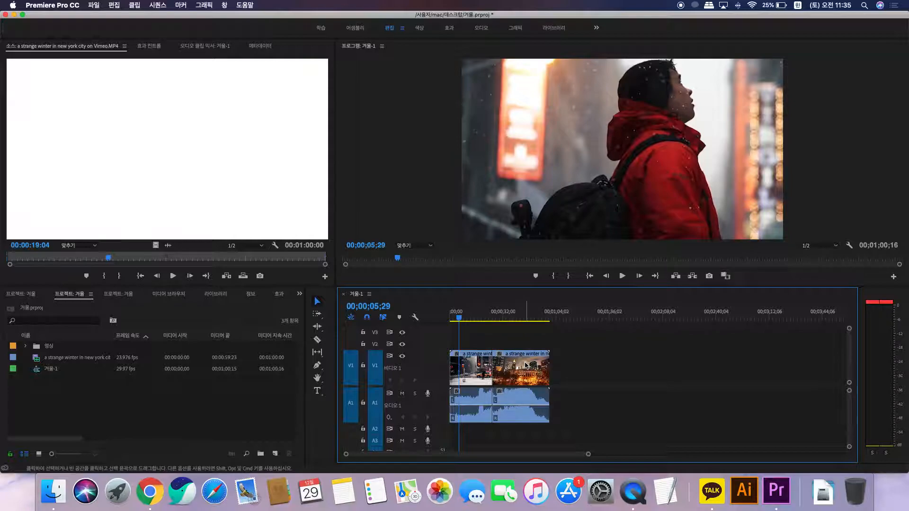
- Cut out the part of the timeline clip from about 26 to 40 seconds using the Razor tool, and close the gap
{"action": "left_click", "coordinate": [318, 339]}
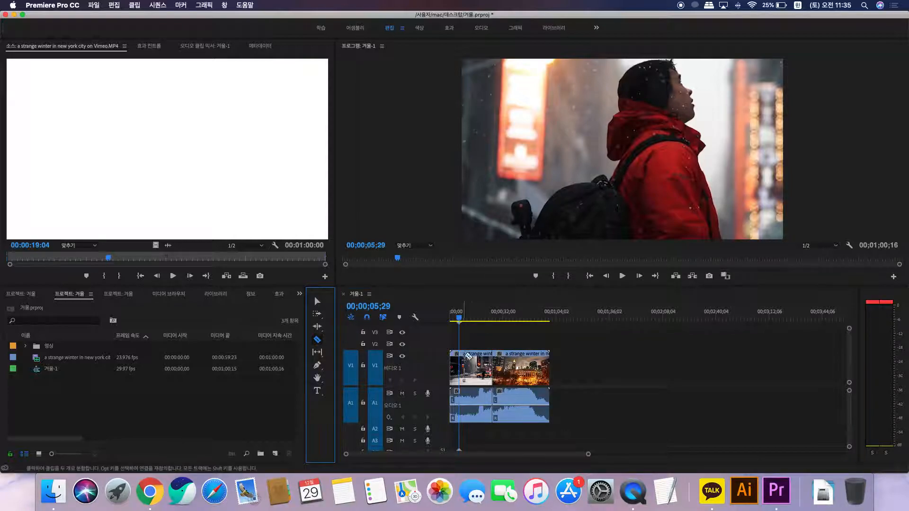
{"action": "left_click", "coordinate": [517, 372]}
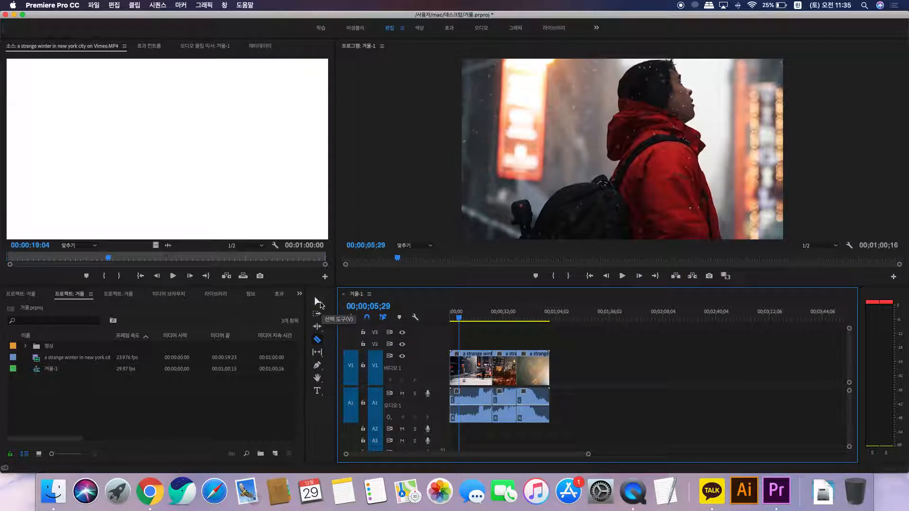
{"action": "left_click", "coordinate": [319, 302]}
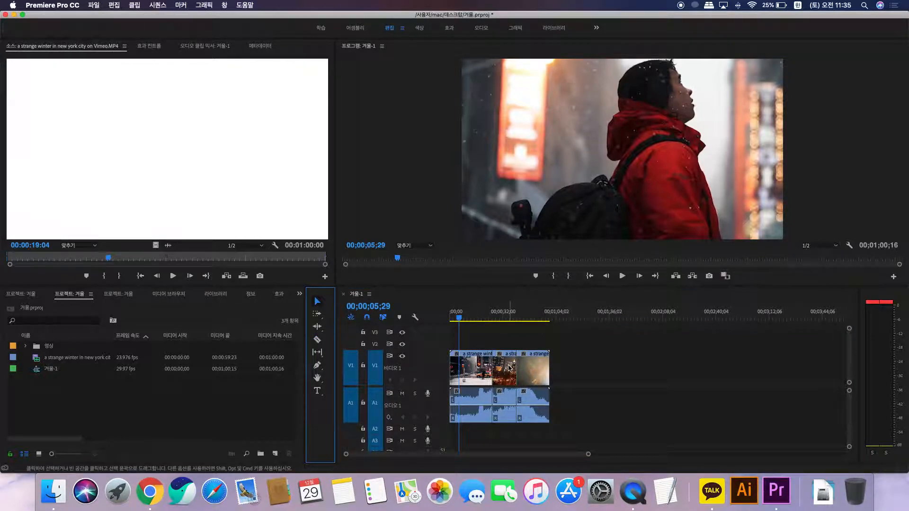
{"action": "left_click", "coordinate": [509, 367]}
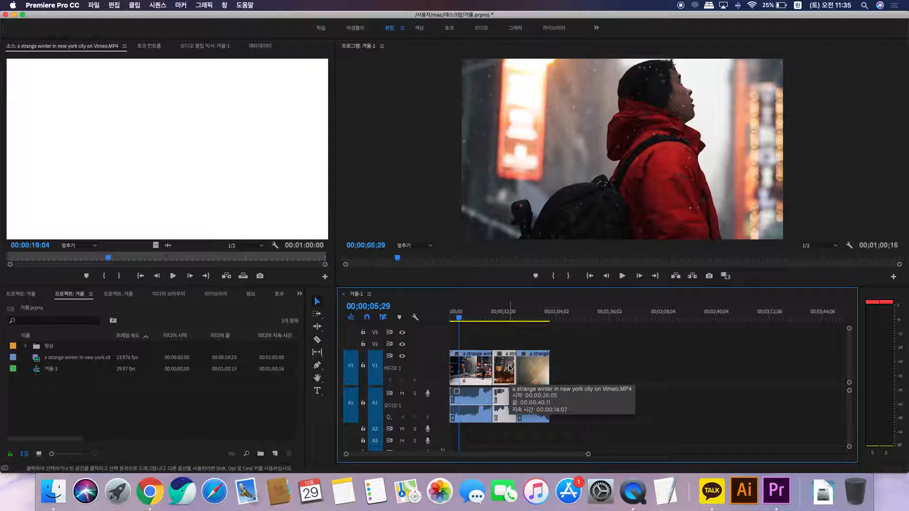
{"action": "left_click_drag", "start_coordinate": [509, 367], "coordinate": [527, 369]}
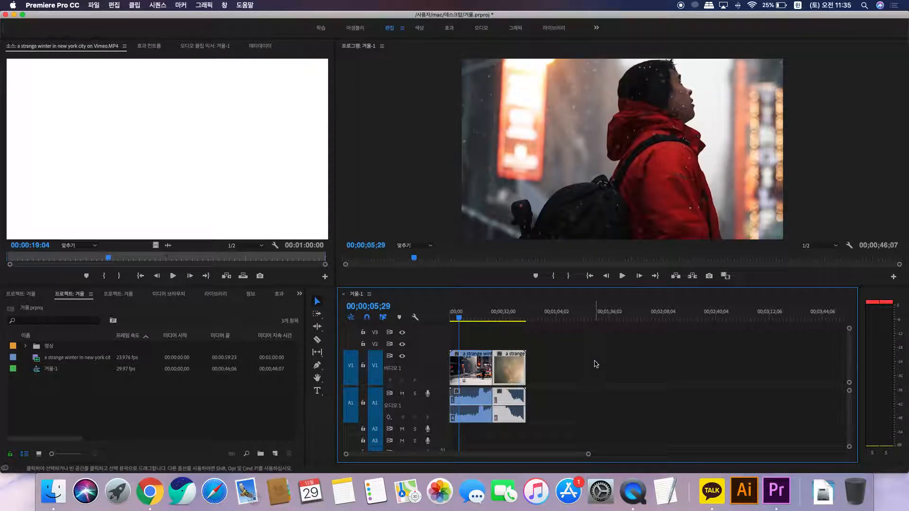
- Undo the gap closing, the segment deletion and both cuts to restore the uncut timeline clip
{"action": "key", "text": "super+z"}
{"action": "key", "text": "super+z"}
{"action": "key", "text": "super+z"}
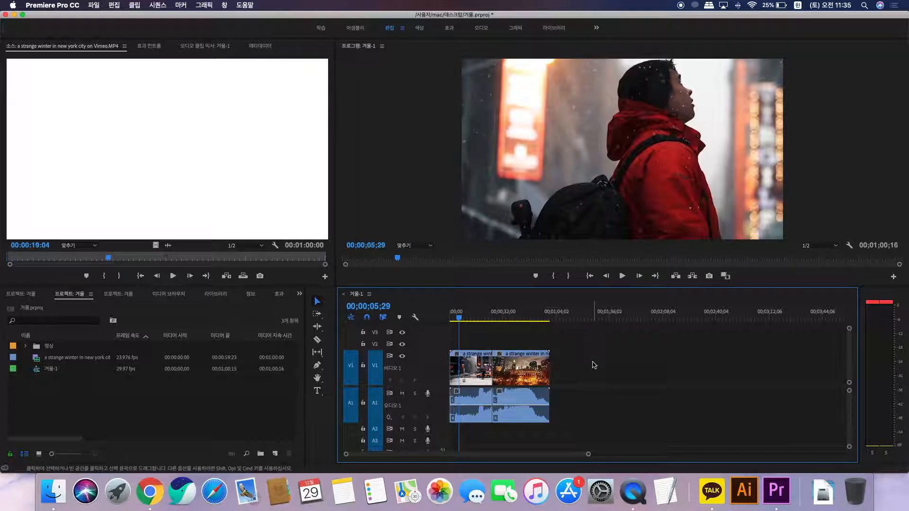
{"action": "key", "text": "super+z"}
- Play the sequence and split the clip at the moving playhead at about 10, 14, 19 and 26 seconds
{"action": "key", "text": "space"}
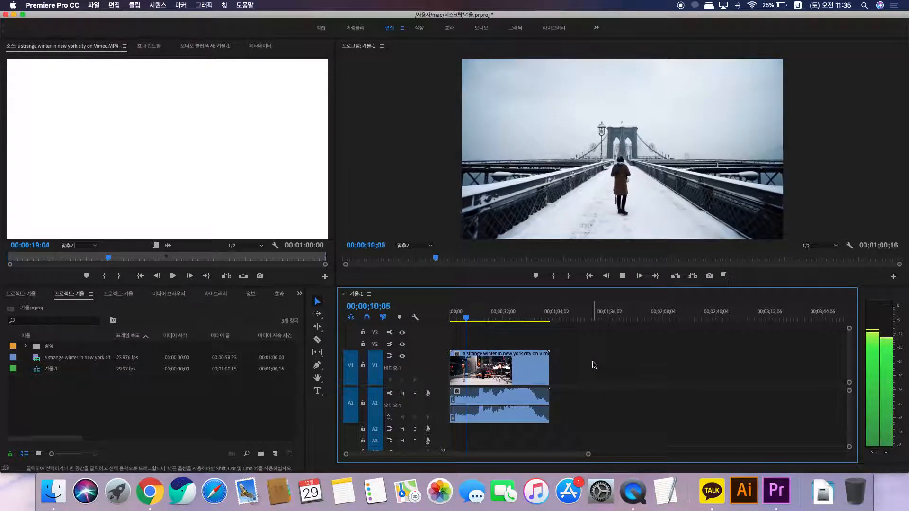
{"action": "key", "text": "super+k"}
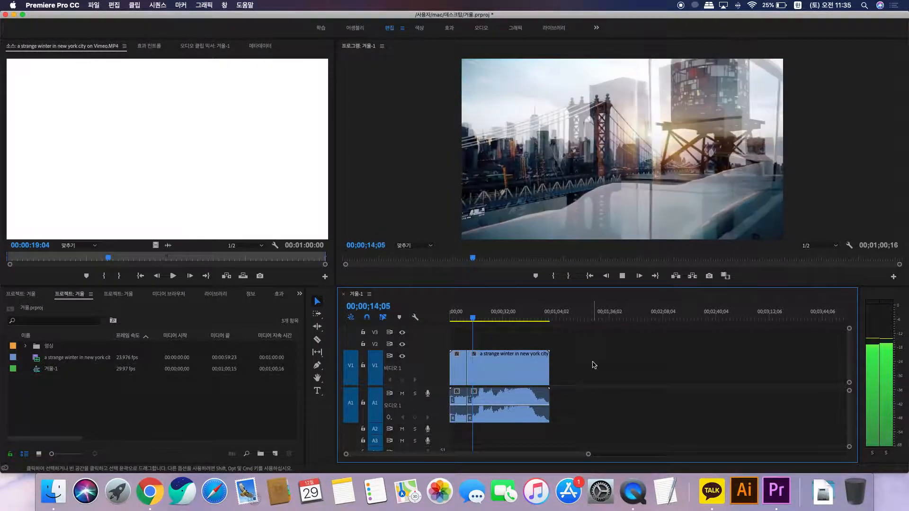
{"action": "key", "text": "super+k"}
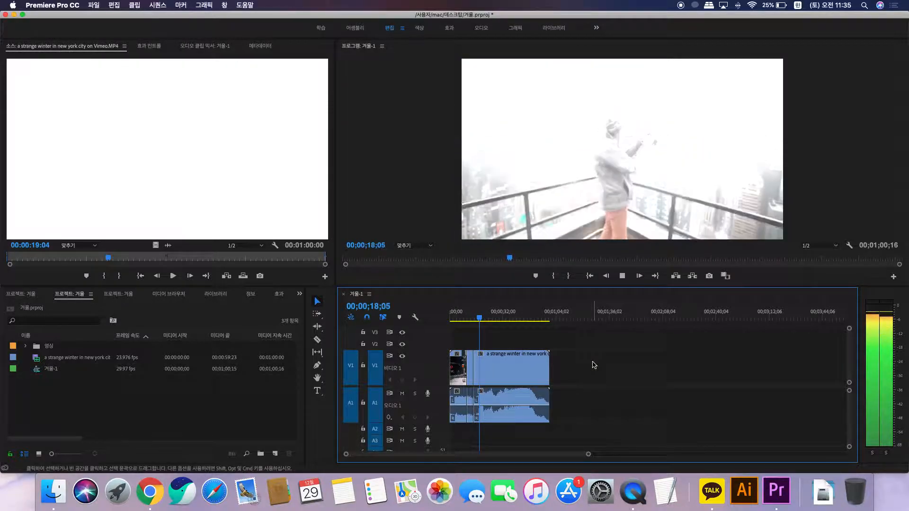
{"action": "key", "text": "super+k"}
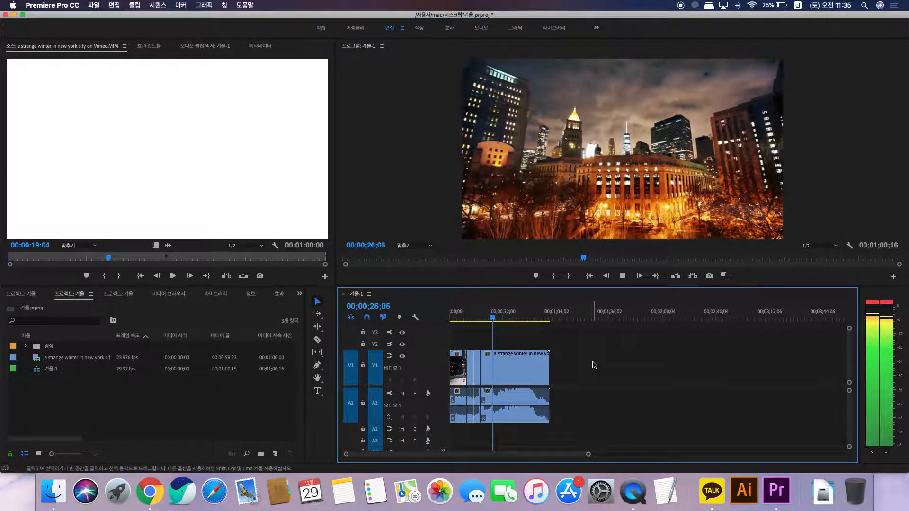
{"action": "key", "text": "super+k"}
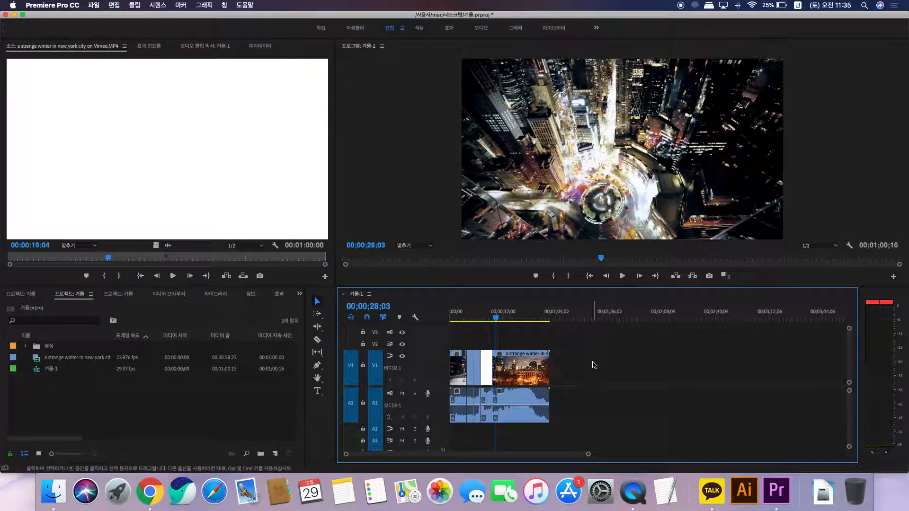
- Delete the second and fourth segments of the split clip and close the gaps they leave
{"action": "left_click", "coordinate": [471, 364]}
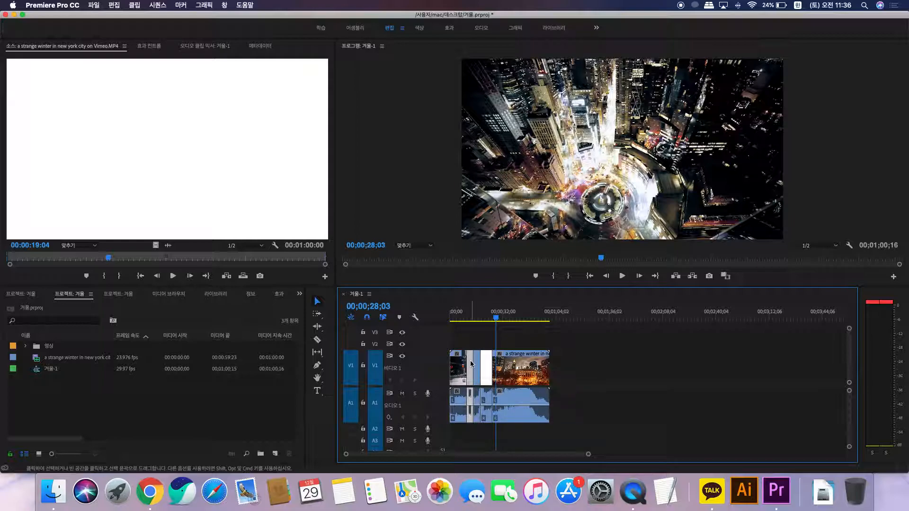
{"action": "key", "text": "Delete"}
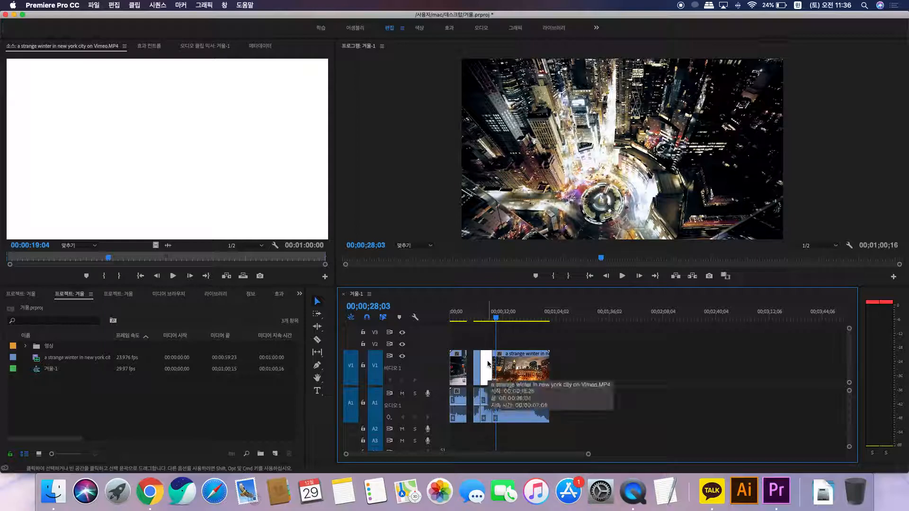
{"action": "left_click", "coordinate": [488, 364]}
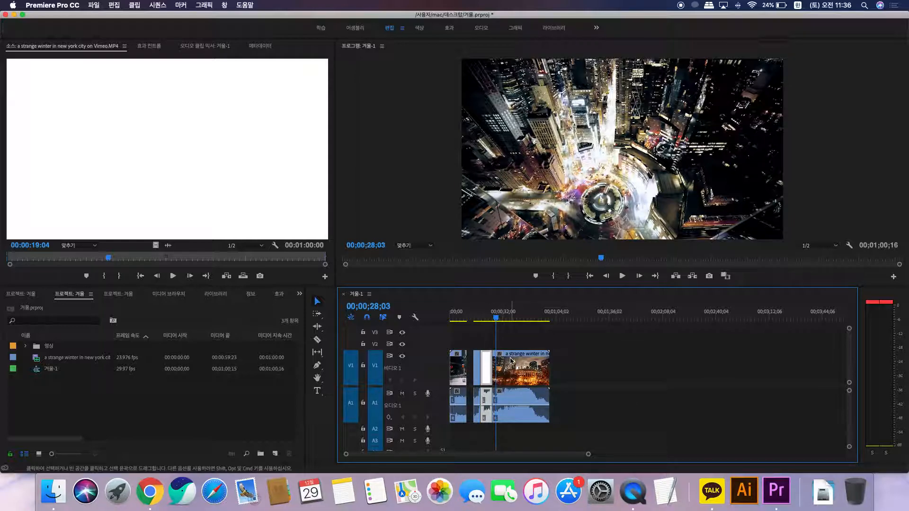
{"action": "key", "text": "Delete"}
{"action": "left_click_drag", "start_coordinate": [479, 364], "coordinate": [498, 364]}
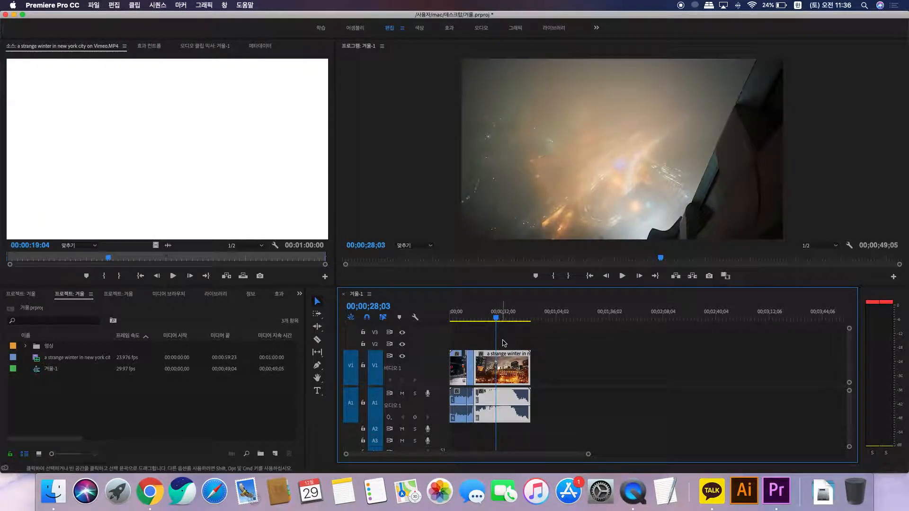
- Play the shortened sequence across its joins and examine the frames just after the last cut, around 15 to 16 seconds
{"action": "left_click_drag", "start_coordinate": [496, 317], "coordinate": [463, 321]}
{"action": "key", "text": "space"}
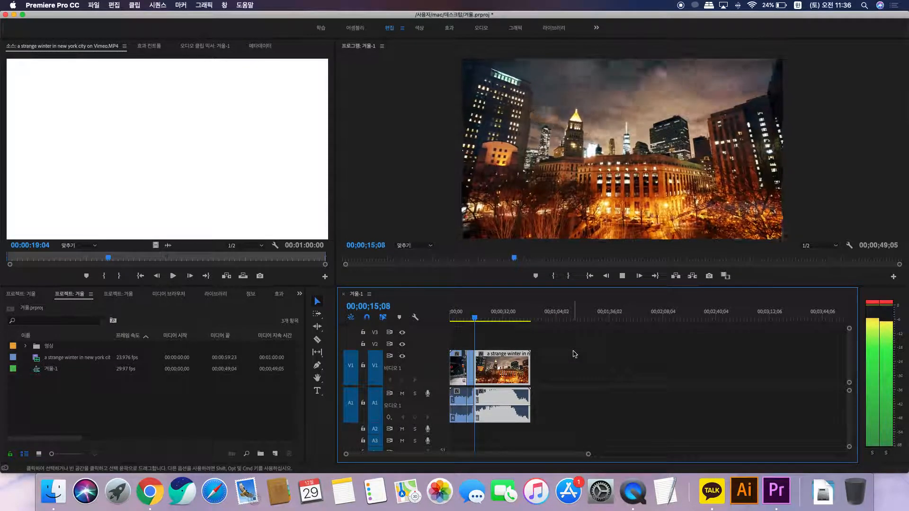
{"action": "key", "text": "space"}
{"action": "key", "text": "equal"}
{"action": "key", "text": "equal"}
{"action": "key", "text": "equal"}
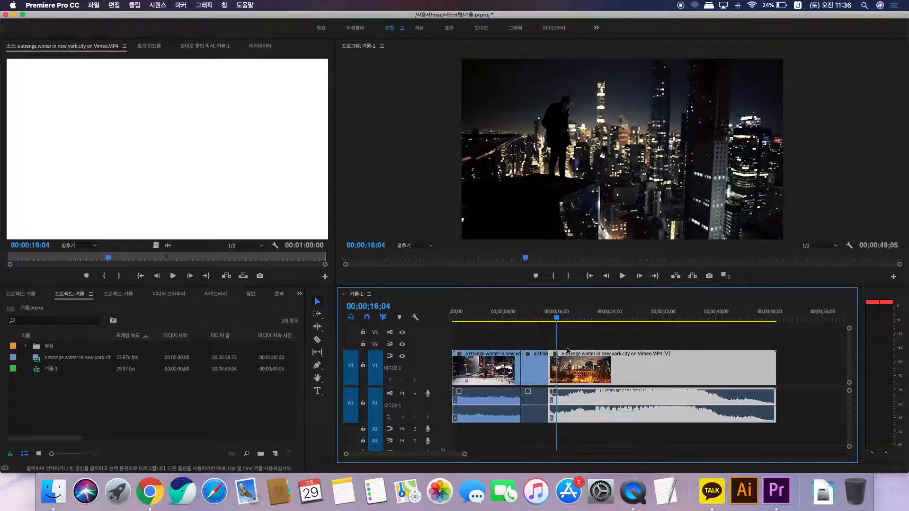
{"action": "left_click_drag", "start_coordinate": [647, 321], "coordinate": [645, 324]}
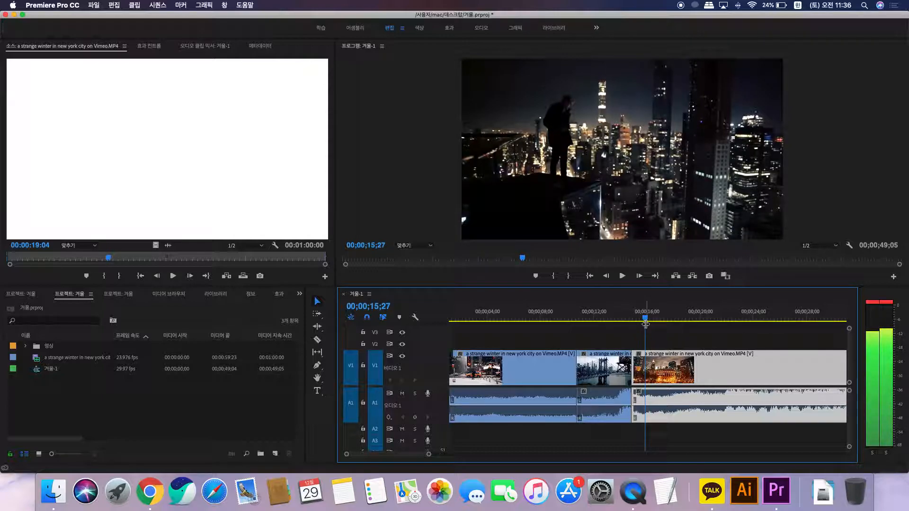
{"action": "left_click_drag", "start_coordinate": [646, 323], "coordinate": [644, 325]}
{"action": "key", "text": "minus"}
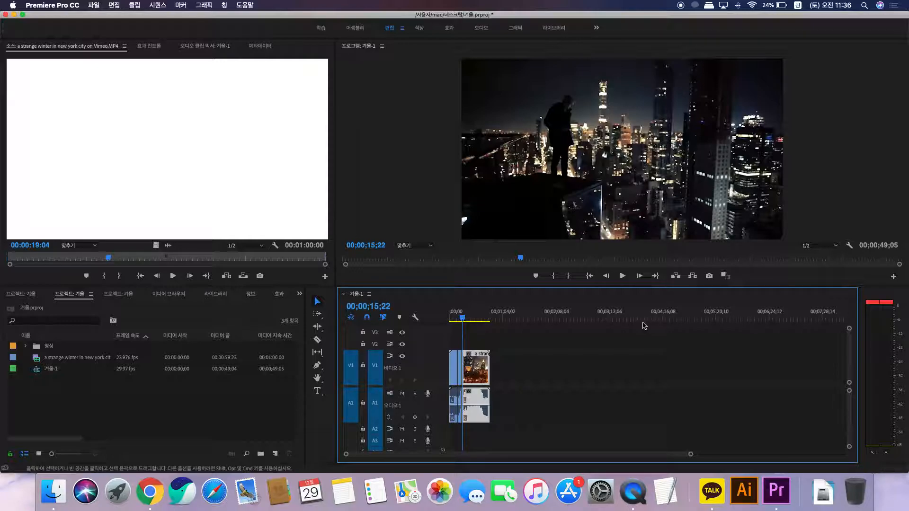
{"action": "left_click", "coordinate": [478, 312]}
{"action": "key", "text": "minus"}
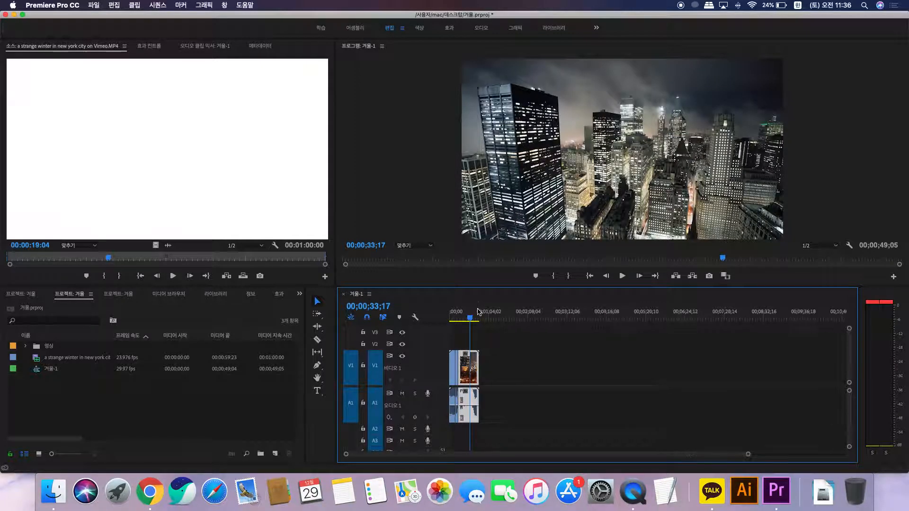
{"action": "key", "text": "equal"}
{"action": "key", "text": "equal"}
{"action": "key", "text": "equal"}
{"action": "key", "text": "equal"}
{"action": "key", "text": "equal"}
{"action": "key", "text": "minus"}
{"action": "key", "text": "minus"}
{"action": "key", "text": "minus"}
{"action": "key", "text": "equal"}
{"action": "key", "text": "equal"}
{"action": "key", "text": "minus"}
{"action": "key", "text": "minus"}
{"action": "key", "text": "equal"}
{"action": "key", "text": "equal"}
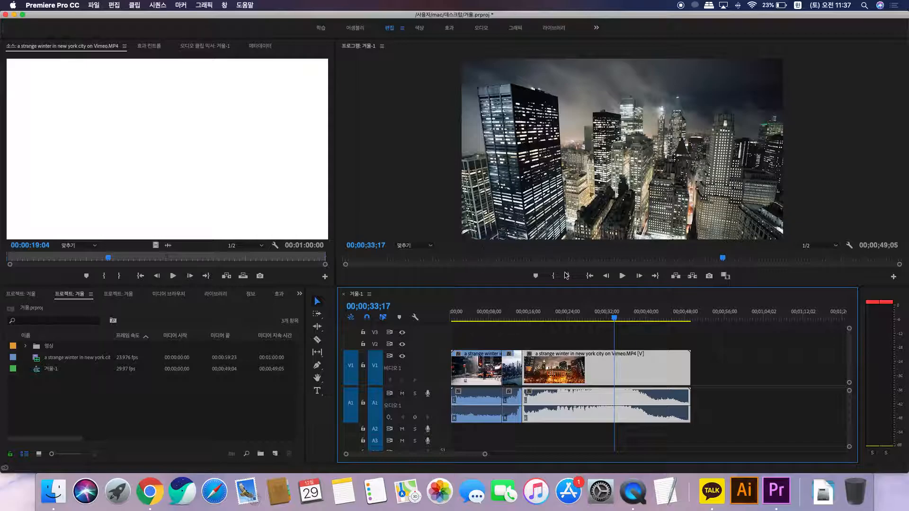
- Try trimming about 16 frames off the start of the last segment with the gap closed, check the join, and undo the trim
{"action": "left_click", "coordinate": [607, 319]}
{"action": "left_click_drag", "start_coordinate": [607, 318], "coordinate": [529, 318]}
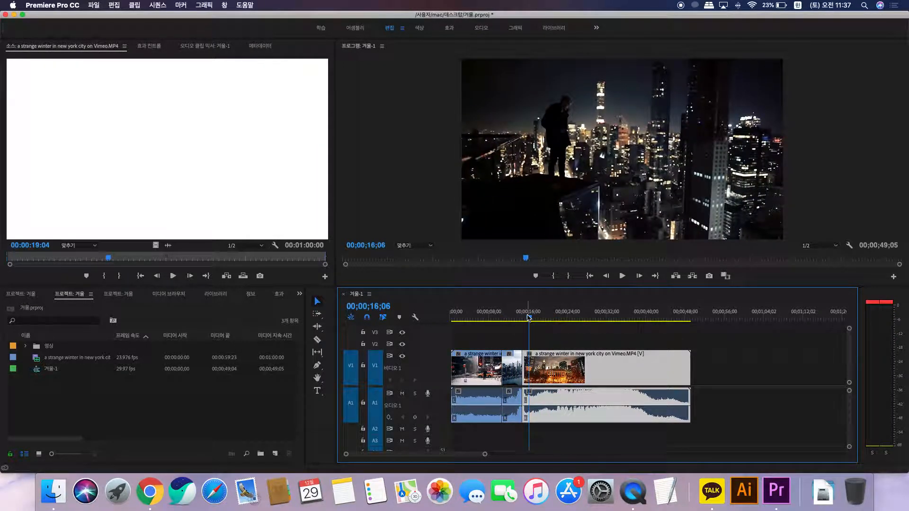
{"action": "key", "text": "="}
{"action": "left_click", "coordinate": [622, 319]}
{"action": "left_click_drag", "start_coordinate": [622, 319], "coordinate": [611, 322]}
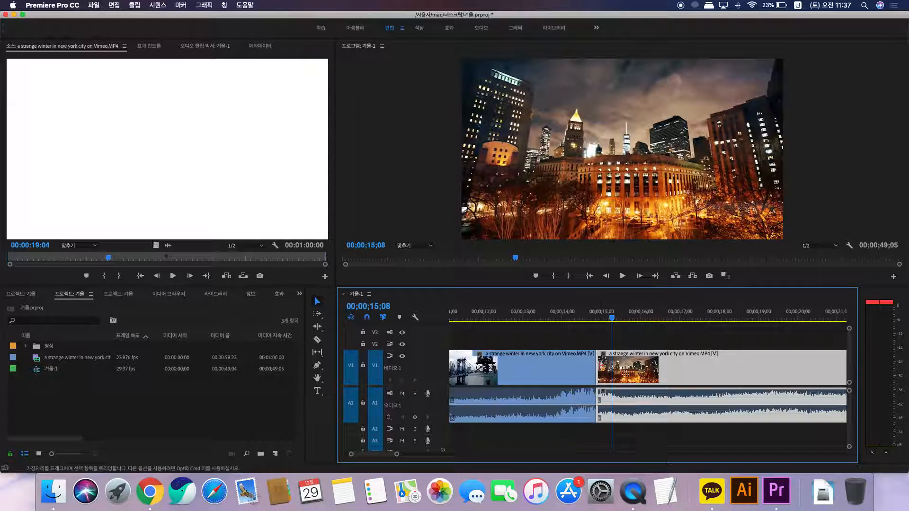
{"action": "left_click_drag", "start_coordinate": [601, 365], "coordinate": [659, 364]}
{"action": "left_click", "coordinate": [577, 318]}
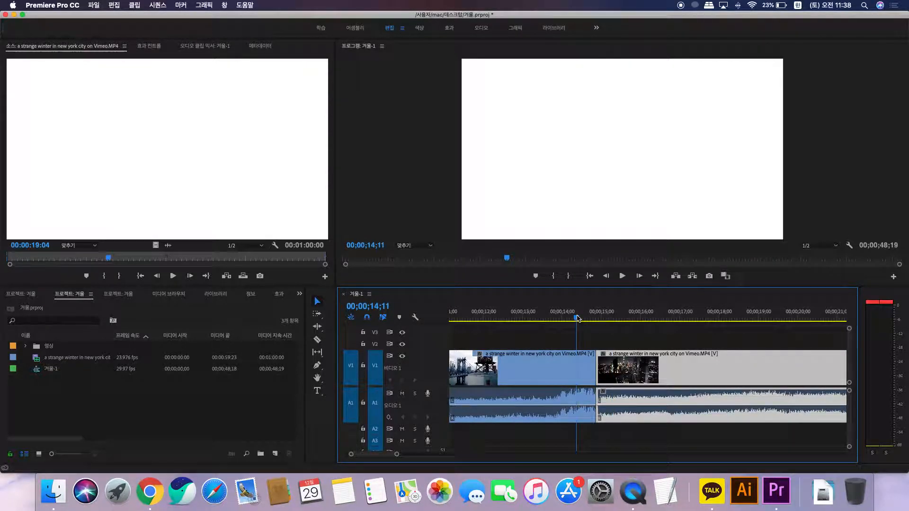
{"action": "left_click_drag", "start_coordinate": [577, 318], "coordinate": [621, 316]}
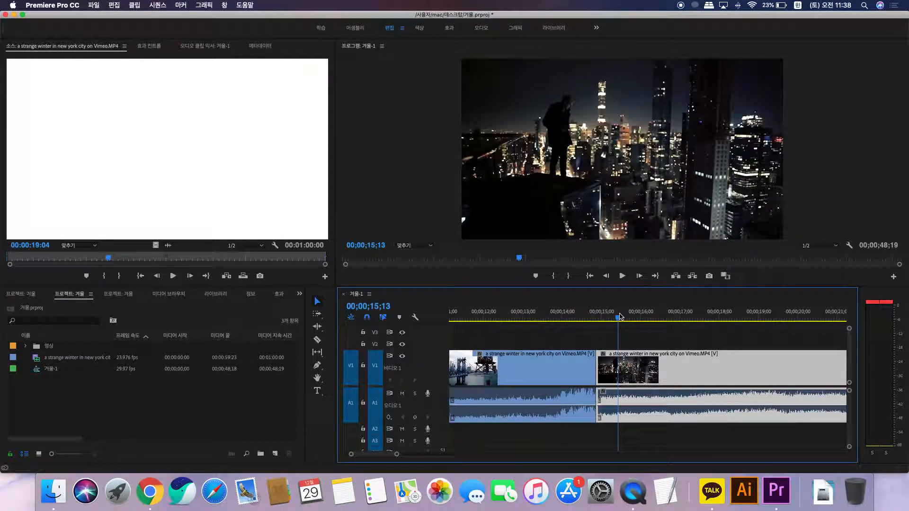
{"action": "key", "text": "super+z"}
{"action": "key", "text": "super+z"}
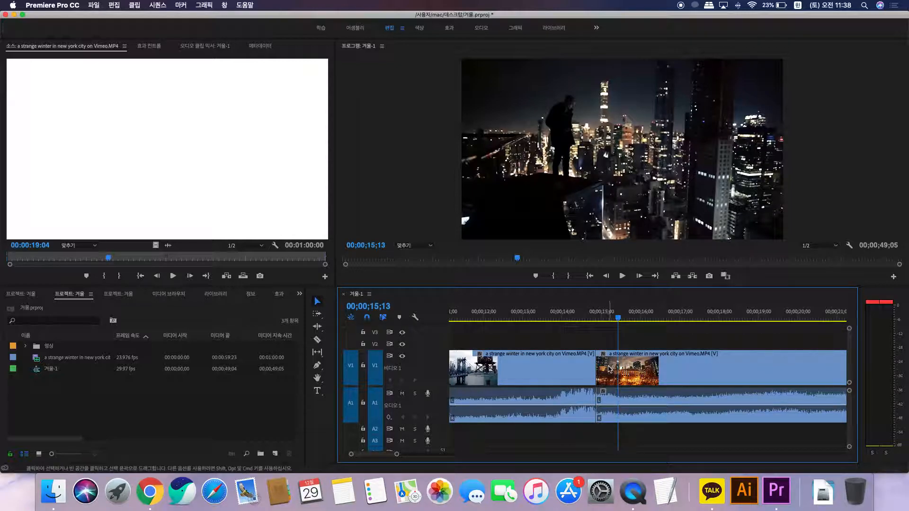
- Try a second trim of about 13 frames at the last segment's start with the Selection tool, closing the gap, and undo it
{"action": "left_click_drag", "start_coordinate": [598, 369], "coordinate": [628, 369]}
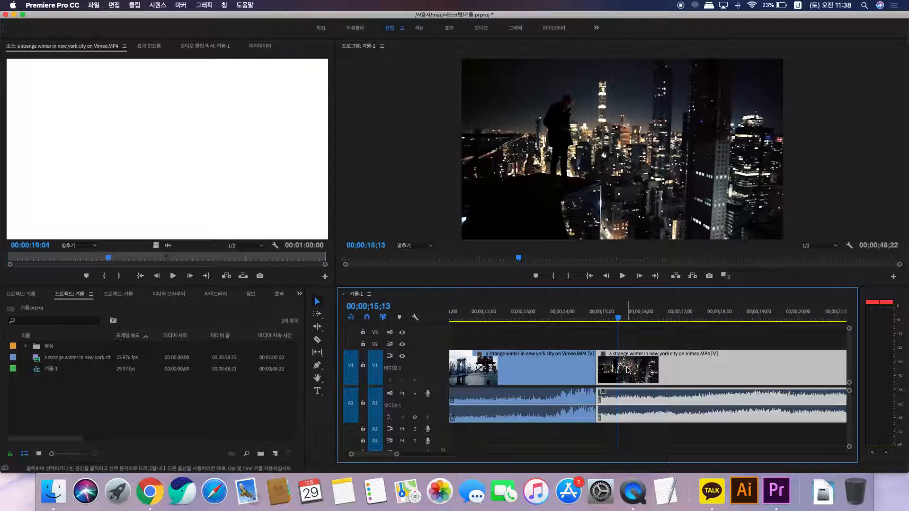
{"action": "left_click_drag", "start_coordinate": [618, 318], "coordinate": [595, 322]}
{"action": "key", "text": "super+z"}
{"action": "key", "text": "super+z"}
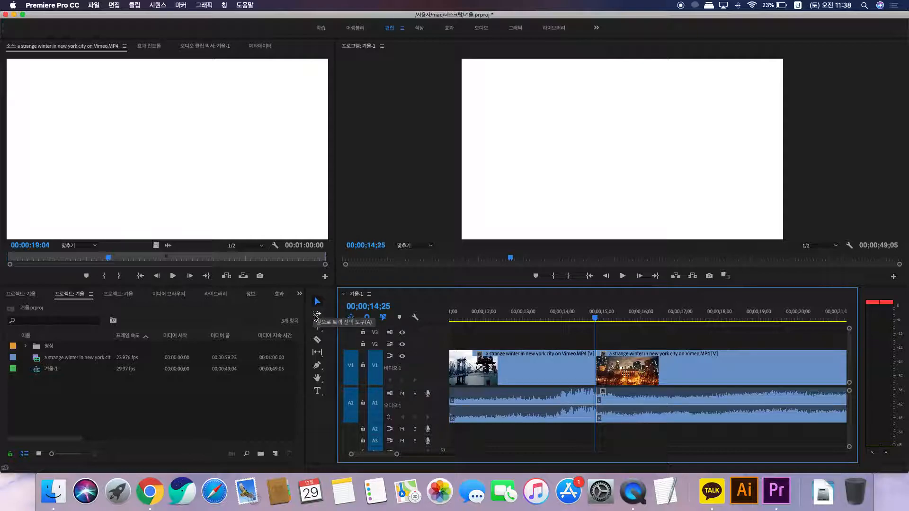
- Trim about 14 frames off the start of the last segment with the Ripple Edit tool, redoing the trim once after checking the join
{"action": "left_click", "coordinate": [317, 315]}
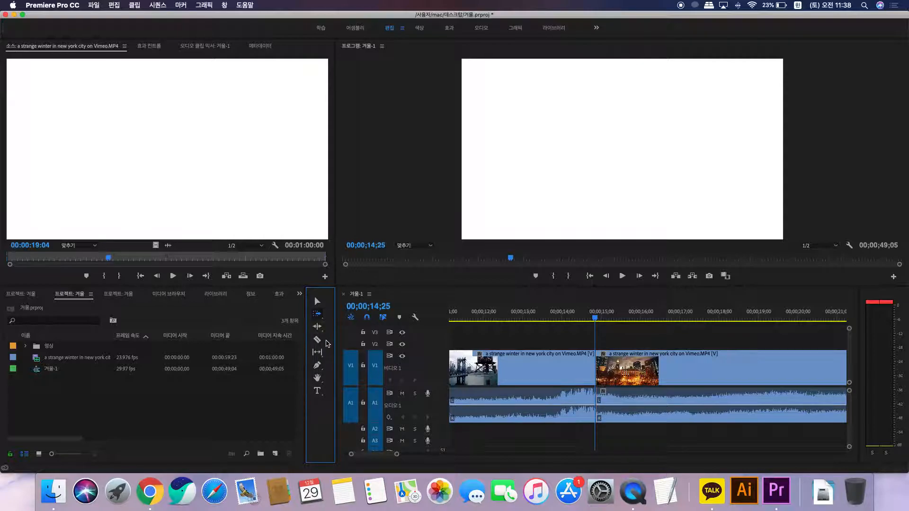
{"action": "left_click", "coordinate": [318, 327]}
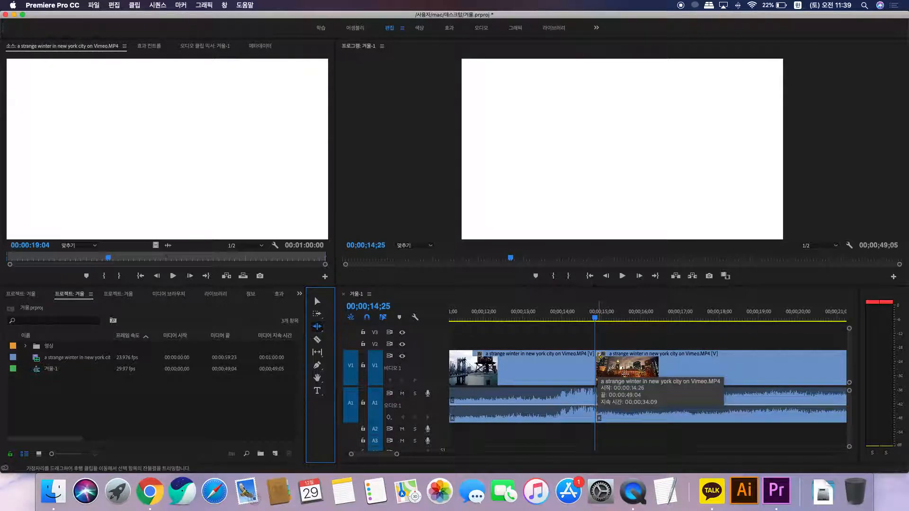
{"action": "left_click_drag", "start_coordinate": [598, 358], "coordinate": [618, 358]}
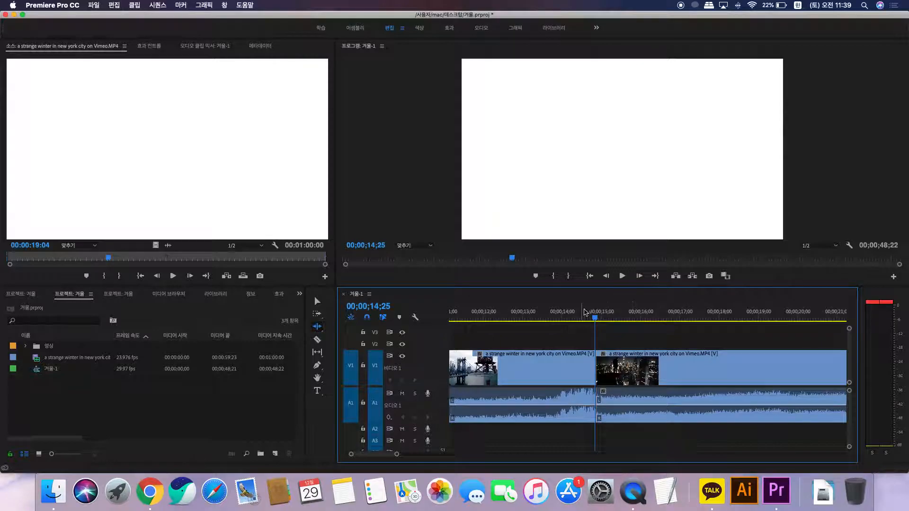
{"action": "left_click_drag", "start_coordinate": [596, 318], "coordinate": [566, 321]}
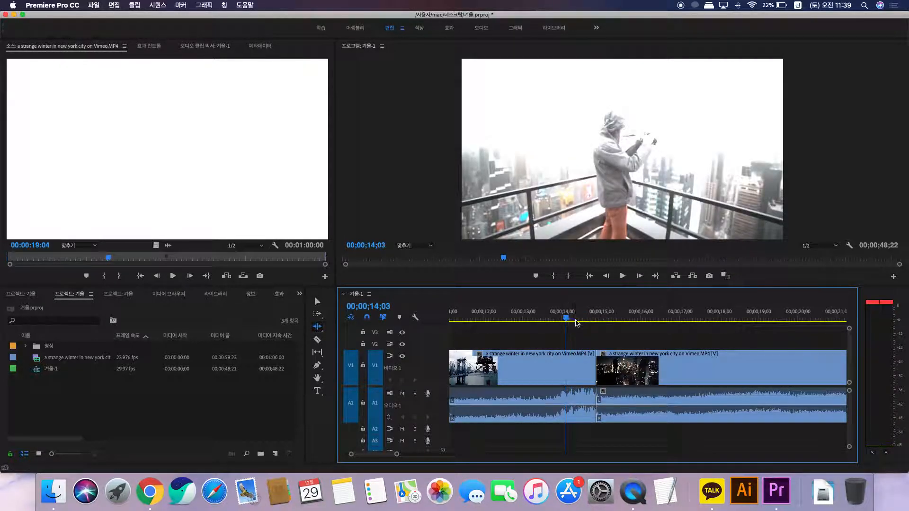
{"action": "left_click", "coordinate": [591, 317]}
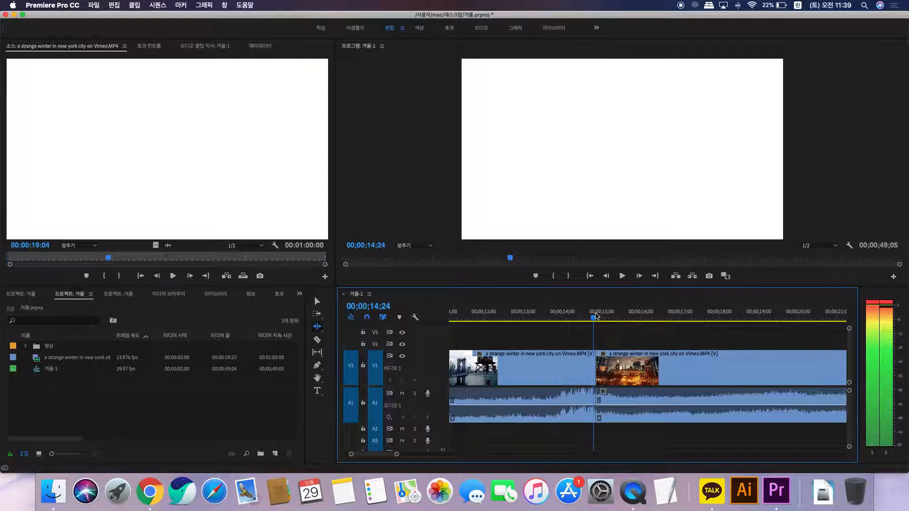
{"action": "mouse_move", "coordinate": [593, 316]}
{"action": "left_mouse_down"}
{"action": "mouse_move", "coordinate": [609, 317]}
{"action": "mouse_move", "coordinate": [593, 317]}
{"action": "left_mouse_up"}
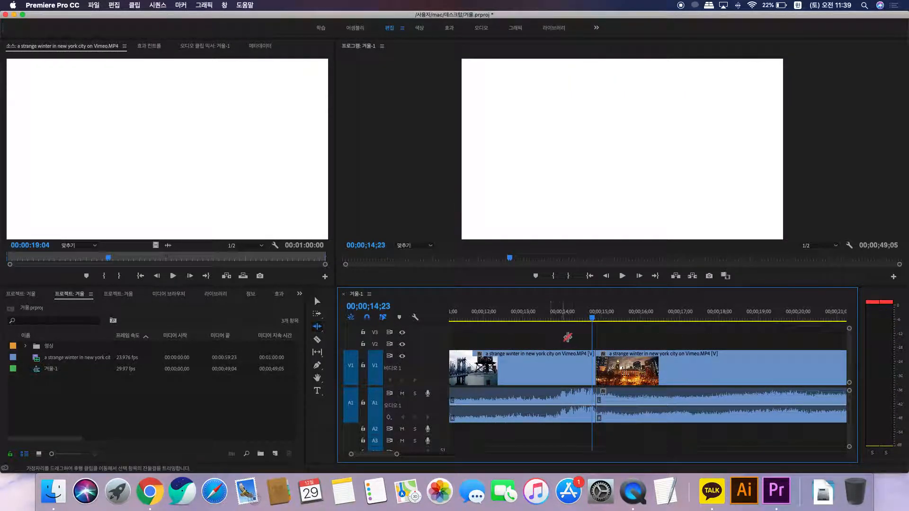
{"action": "left_click_drag", "start_coordinate": [599, 356], "coordinate": [620, 356]}
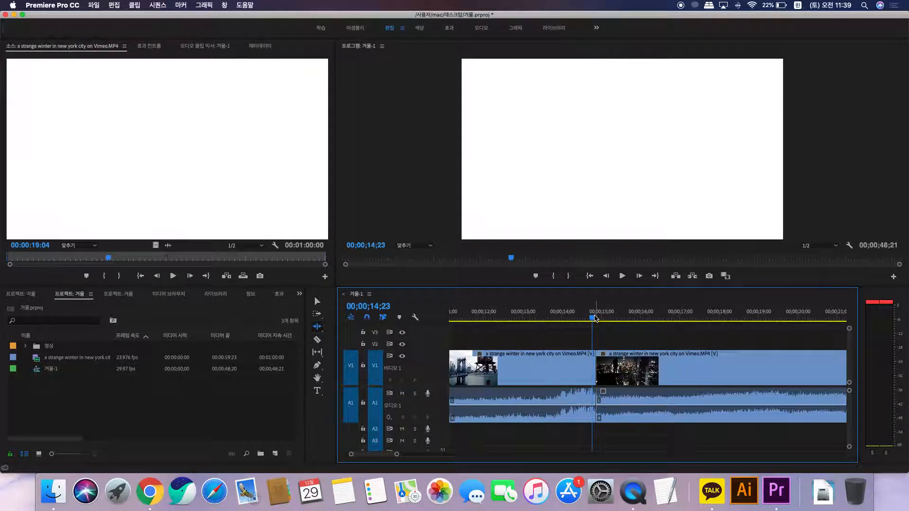
- Undo the ripple trim and restore, from the History list, the last remove-and-overwrite state that keeps the final segment untrimmed against the previous one
{"action": "left_click", "coordinate": [607, 320]}
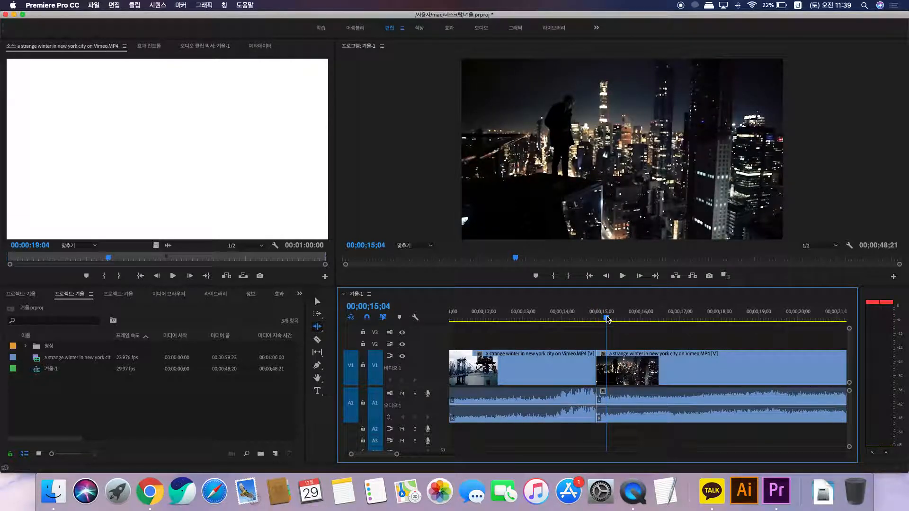
{"action": "key", "text": "super+z"}
{"action": "key", "text": "super+z"}
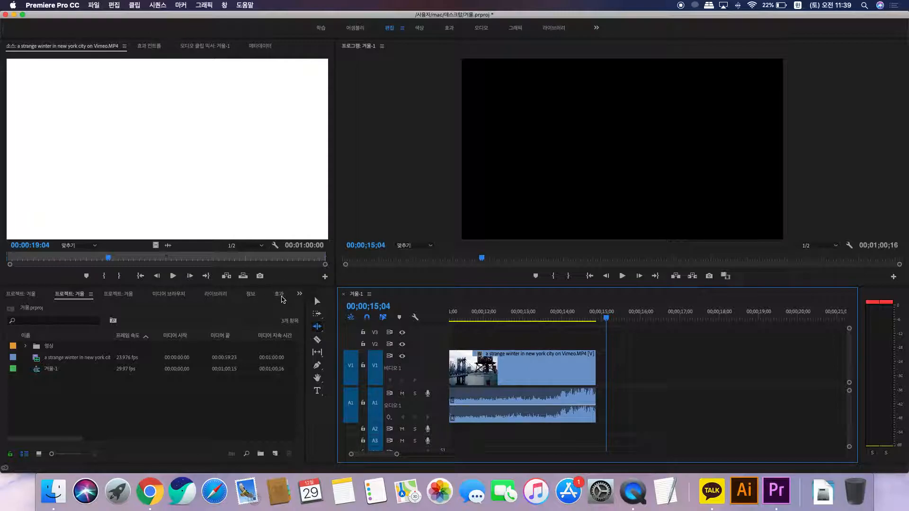
{"action": "left_click", "coordinate": [300, 295]}
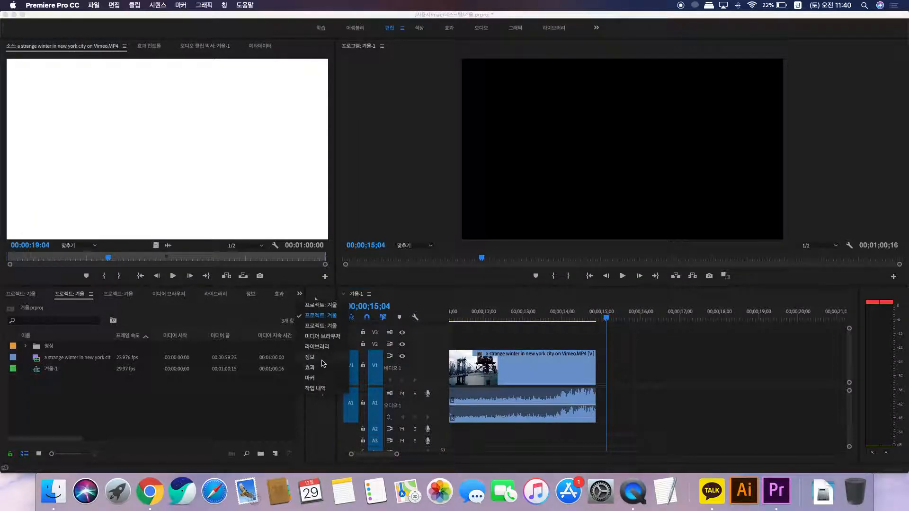
{"action": "left_click", "coordinate": [320, 388]}
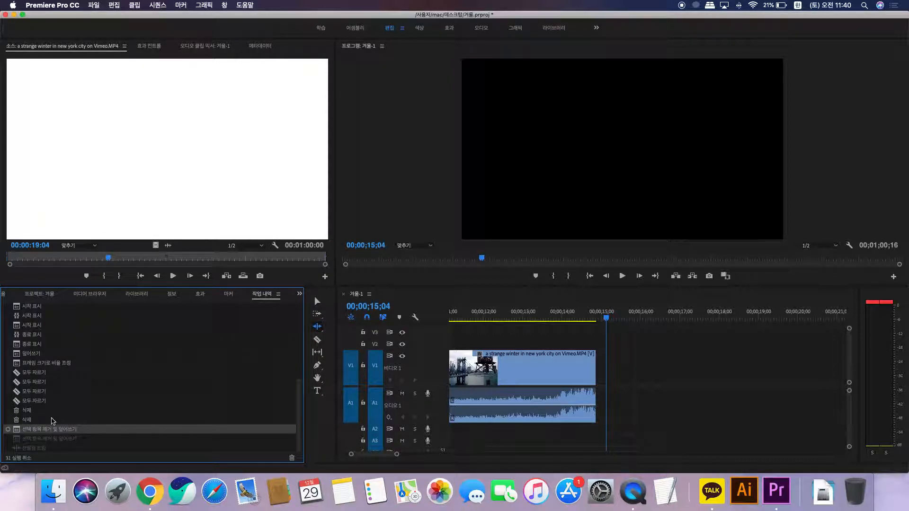
{"action": "left_click", "coordinate": [48, 440]}
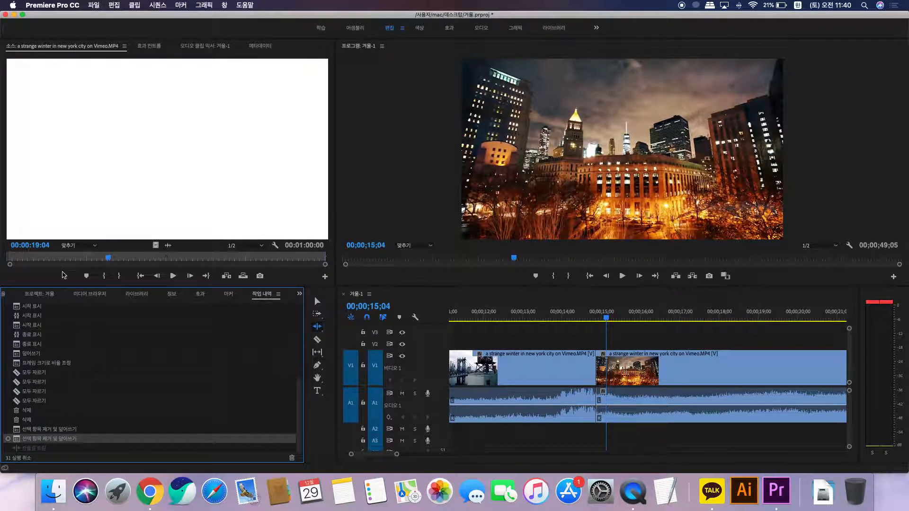
{"action": "left_click", "coordinate": [43, 295]}
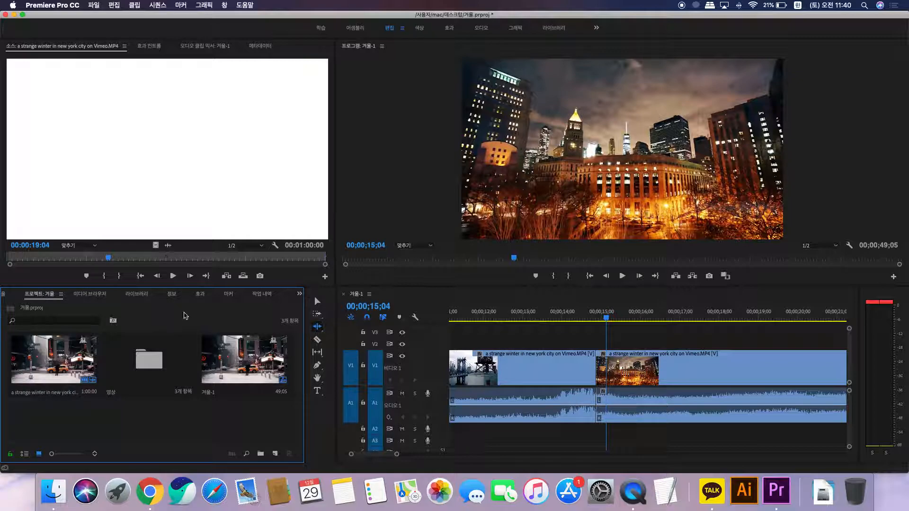
{"action": "left_click", "coordinate": [6, 295]}
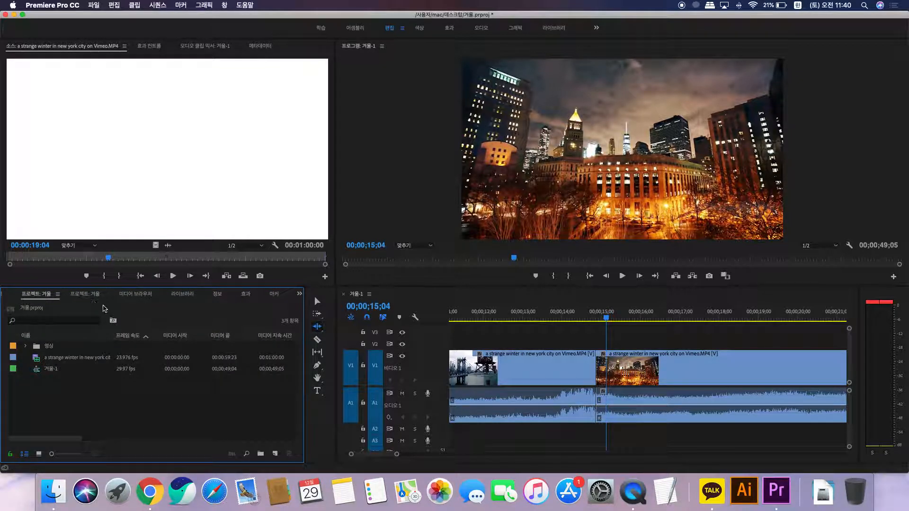
- Trim about 13 frames off the start of the last segment with the Selection tool and move it back to close the gap
{"action": "left_click", "coordinate": [610, 319]}
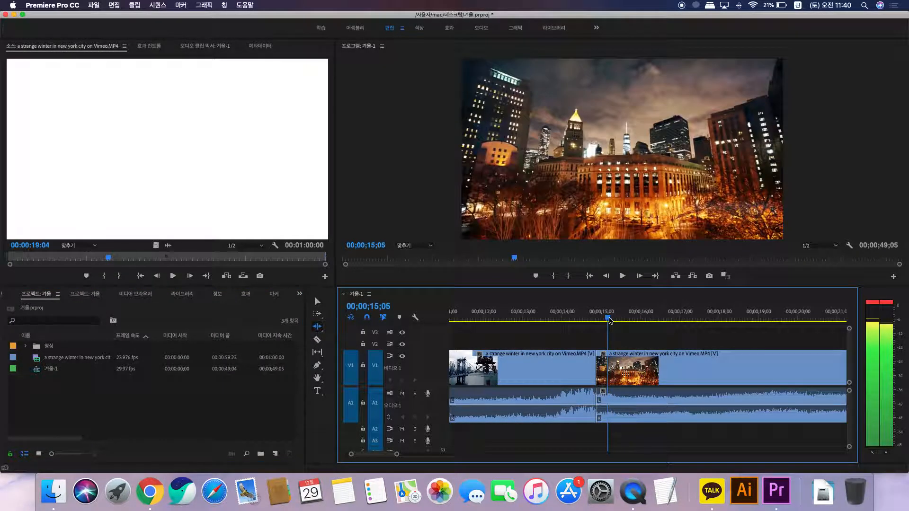
{"action": "left_click", "coordinate": [317, 301]}
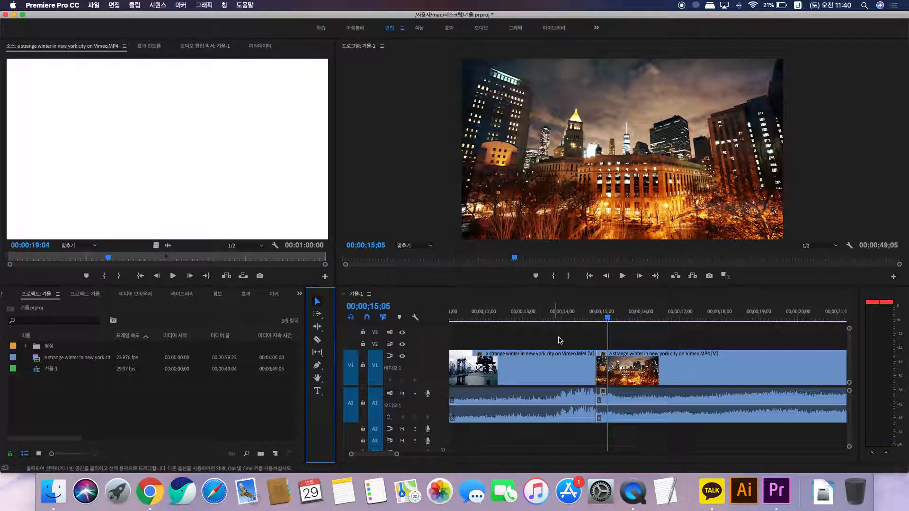
{"action": "left_click_drag", "start_coordinate": [602, 364], "coordinate": [618, 365]}
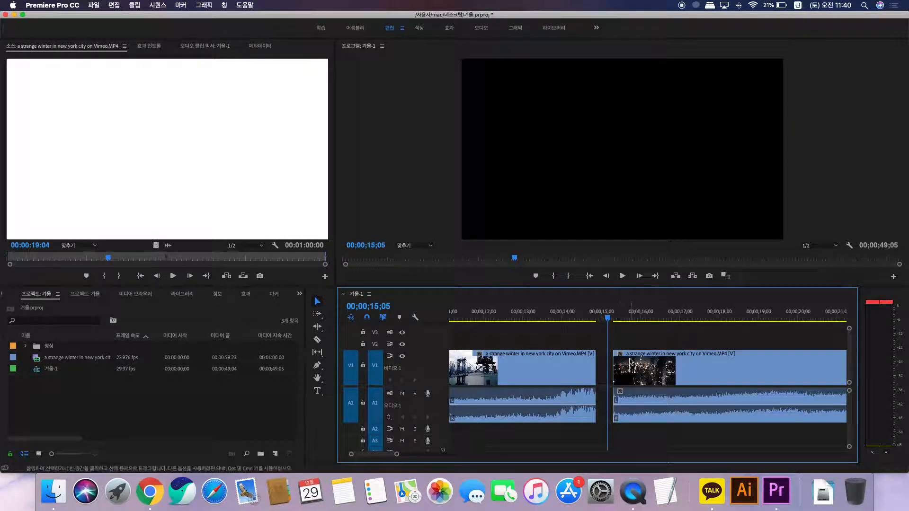
{"action": "left_click", "coordinate": [605, 371]}
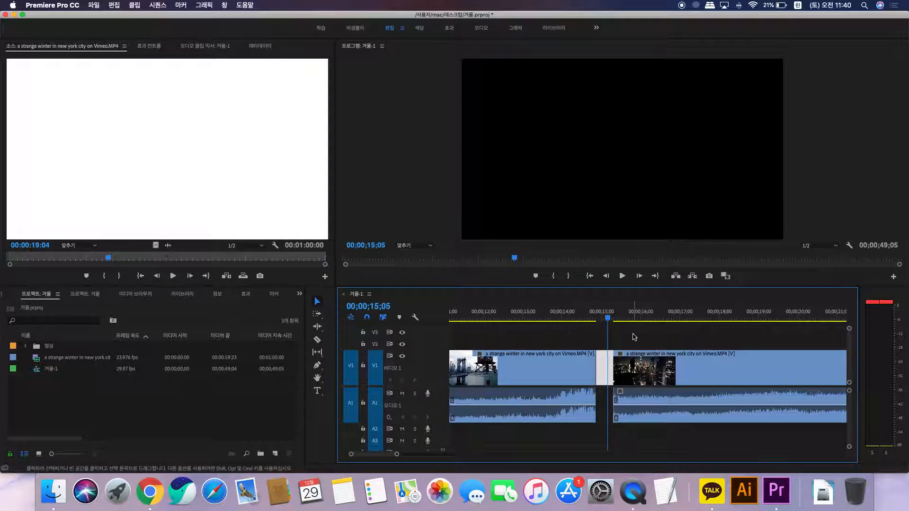
{"action": "left_click_drag", "start_coordinate": [635, 365], "coordinate": [618, 365]}
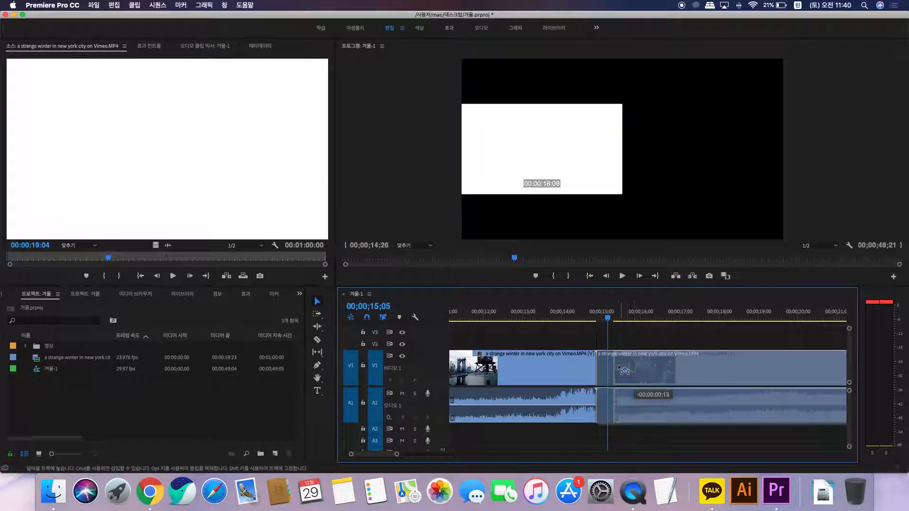
- Split the last segment about 18 frames after its start, delete the short piece leaving a gap, and undo the deletion
{"action": "key", "text": "c"}
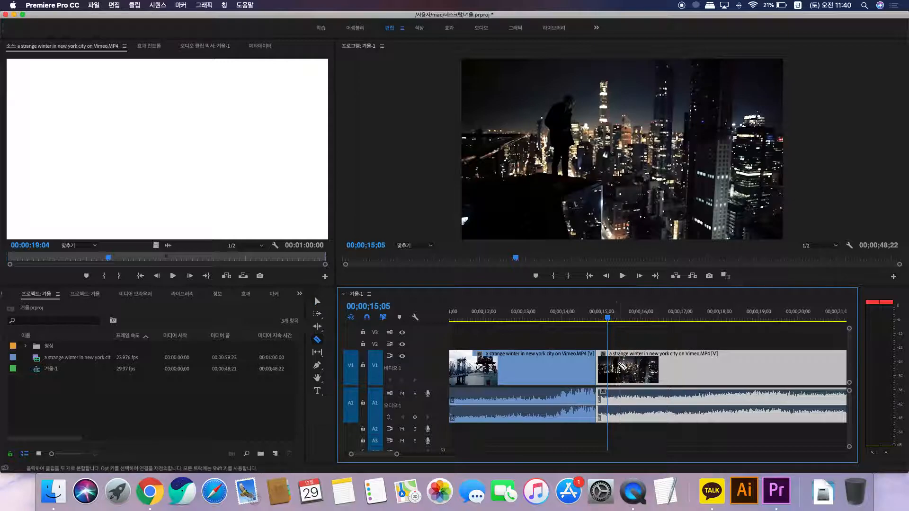
{"action": "left_click", "coordinate": [620, 364]}
{"action": "key", "text": "v"}
{"action": "left_click", "coordinate": [606, 366]}
{"action": "key", "text": "Delete"}
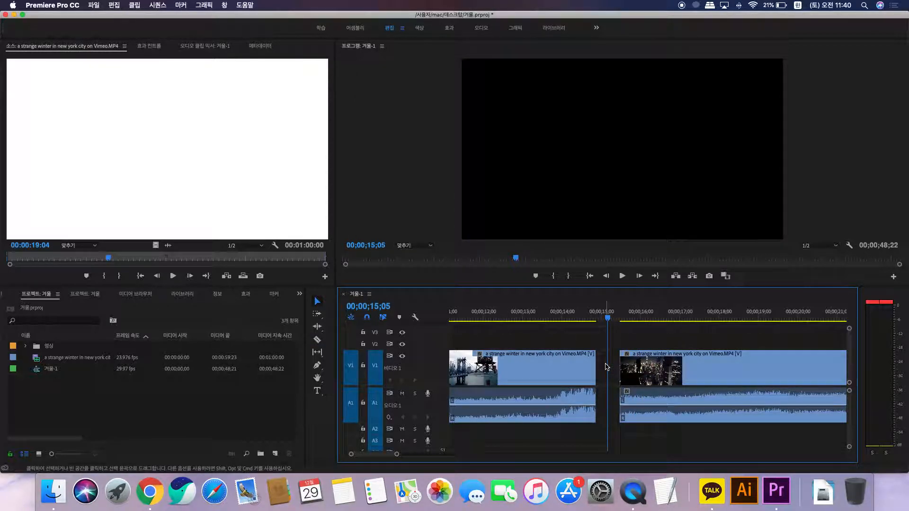
{"action": "key", "text": "super+z"}
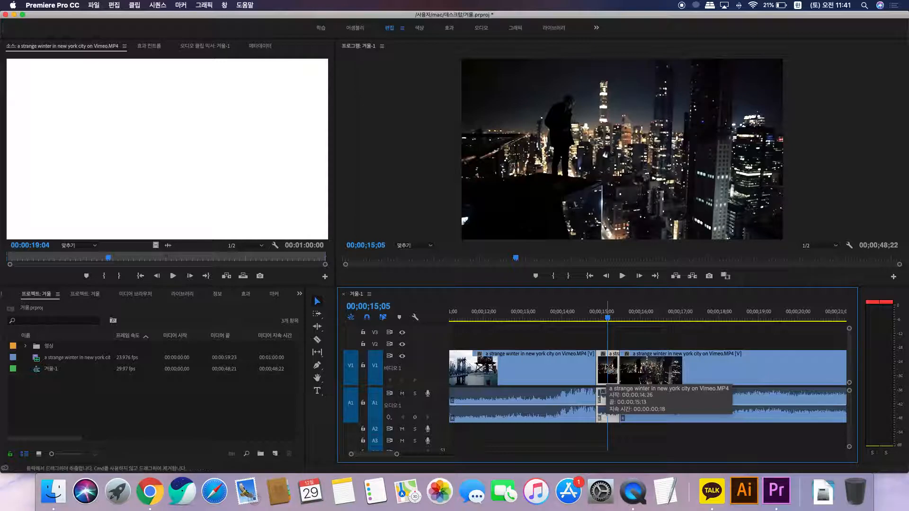
- Try Ripple Delete on the short piece at the start of the last segment, undo it, and repeat the ripple deletion and undo once
{"action": "key", "text": "shift+Delete"}
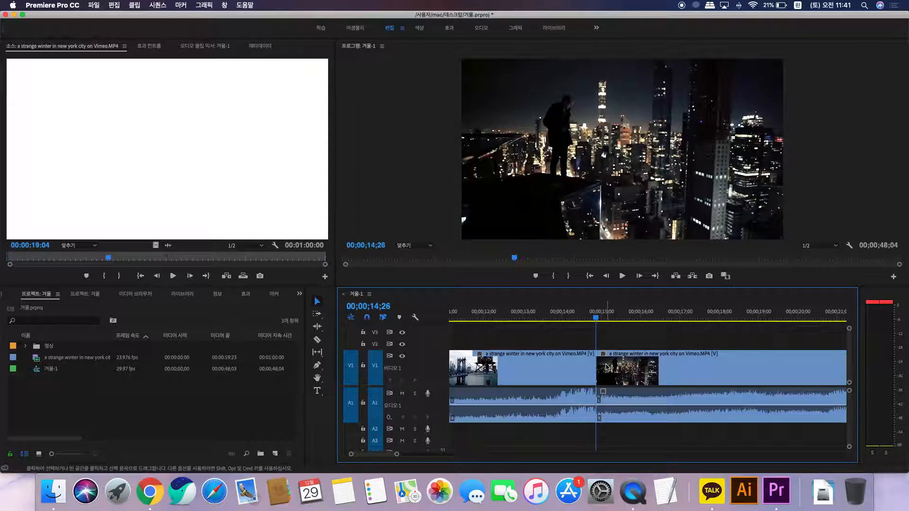
{"action": "key", "text": "super+z"}
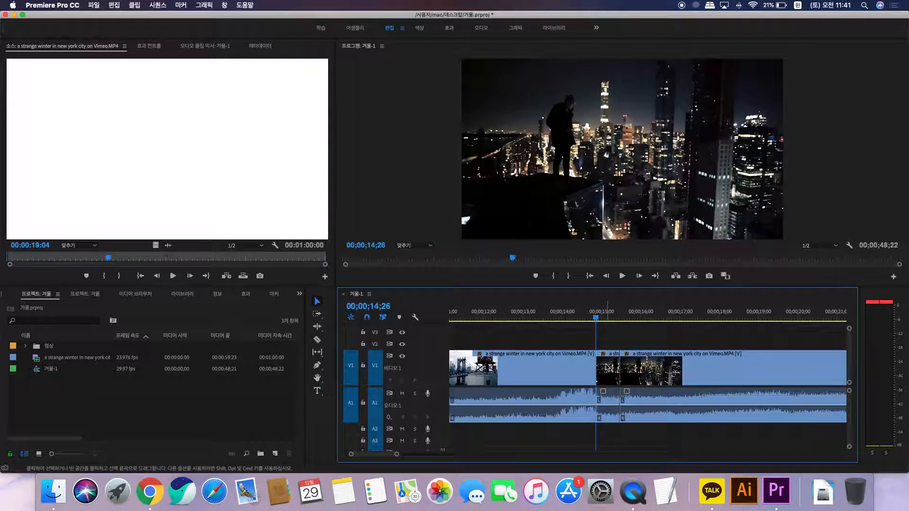
{"action": "left_click", "coordinate": [606, 368]}
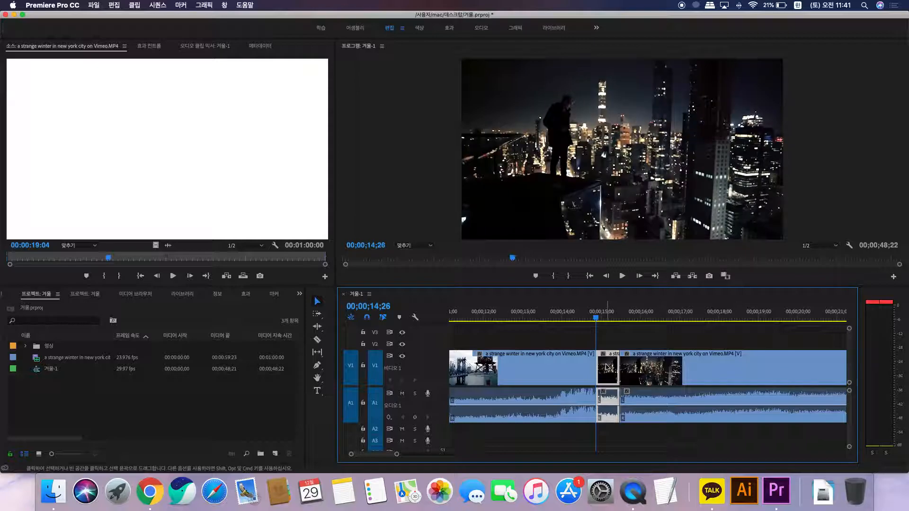
{"action": "key", "text": "shift+Delete"}
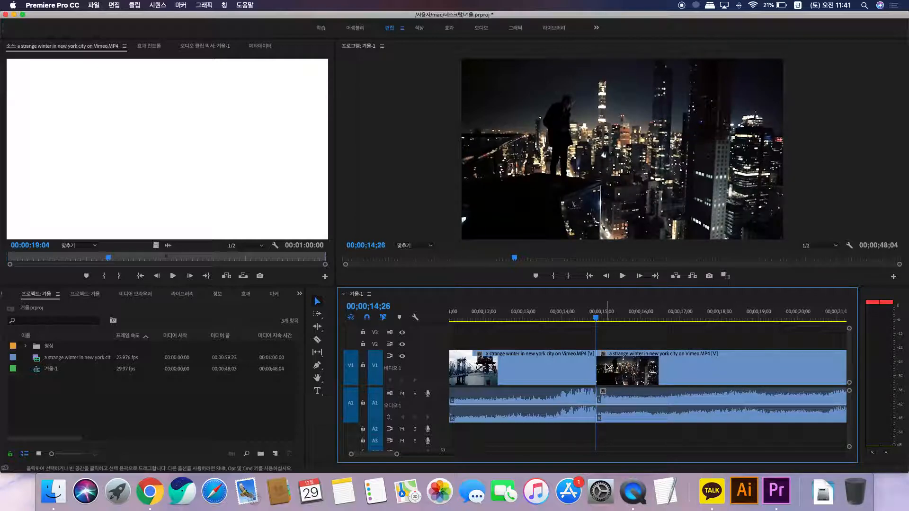
{"action": "key", "text": "super+z"}
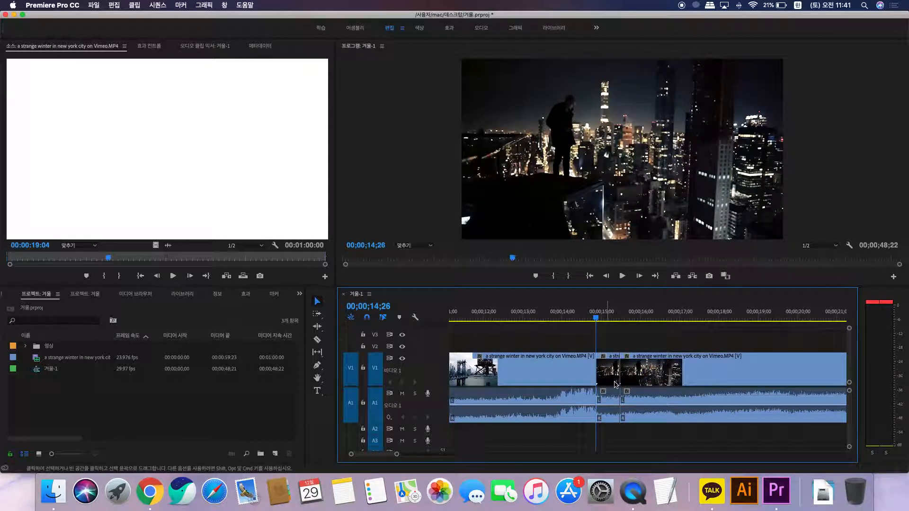
- Try deleting the short piece and its gap separately, and undo everything back to the last segment before its trim and split
{"action": "left_click", "coordinate": [606, 371]}
{"action": "key", "text": "Delete"}
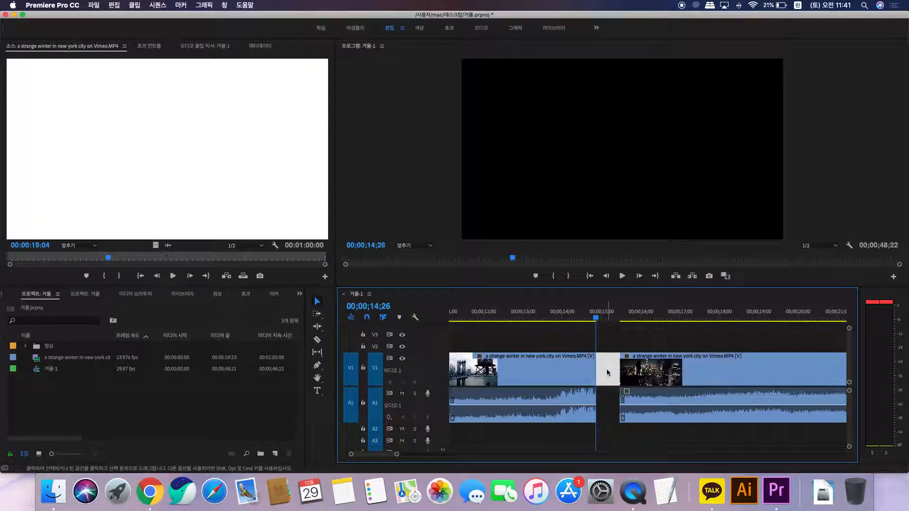
{"action": "key", "text": "Delete"}
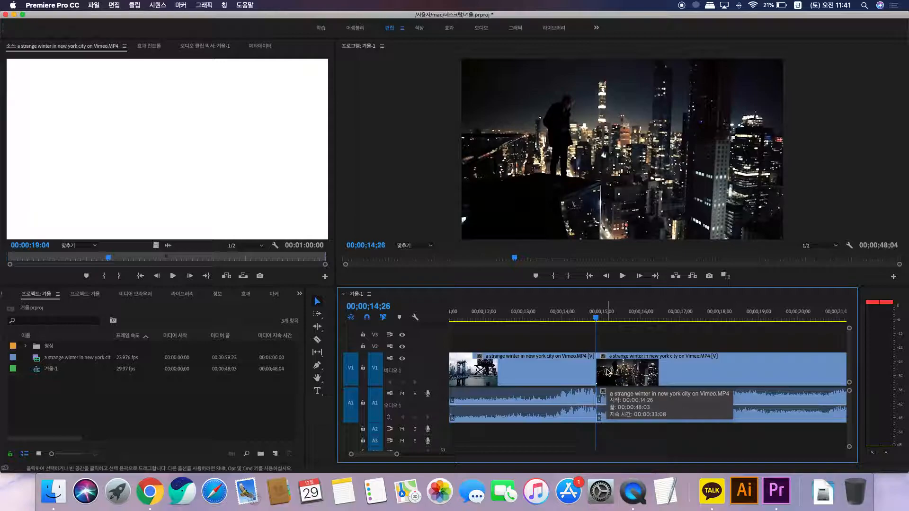
{"action": "key", "text": "super+z"}
{"action": "key", "text": "super+z"}
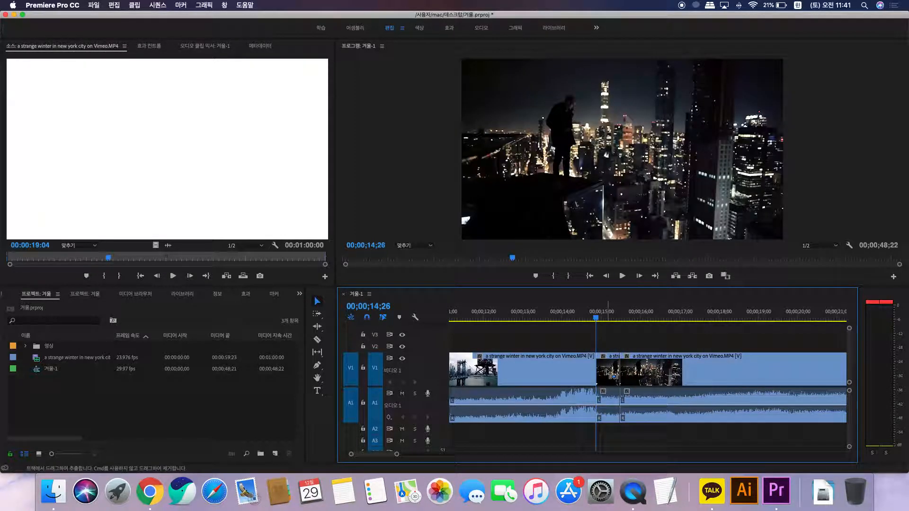
{"action": "key", "text": "super+z"}
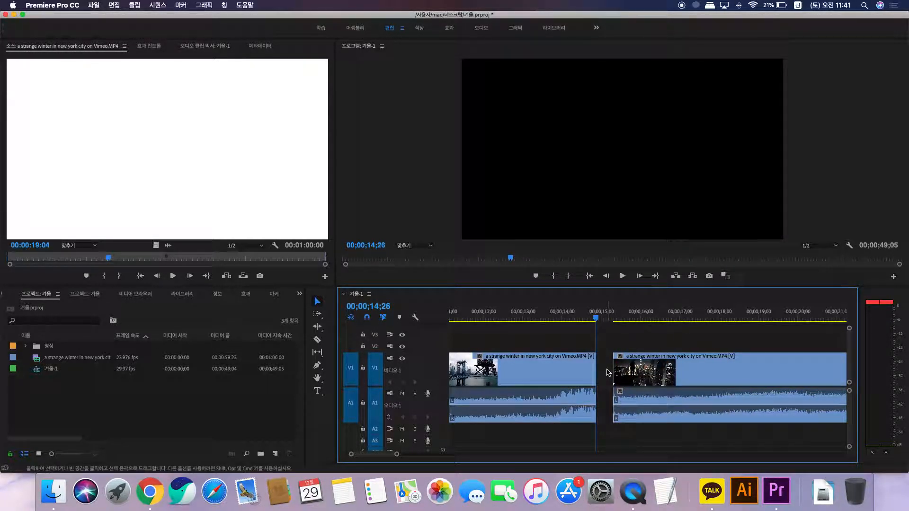
{"action": "key", "text": "super+z"}
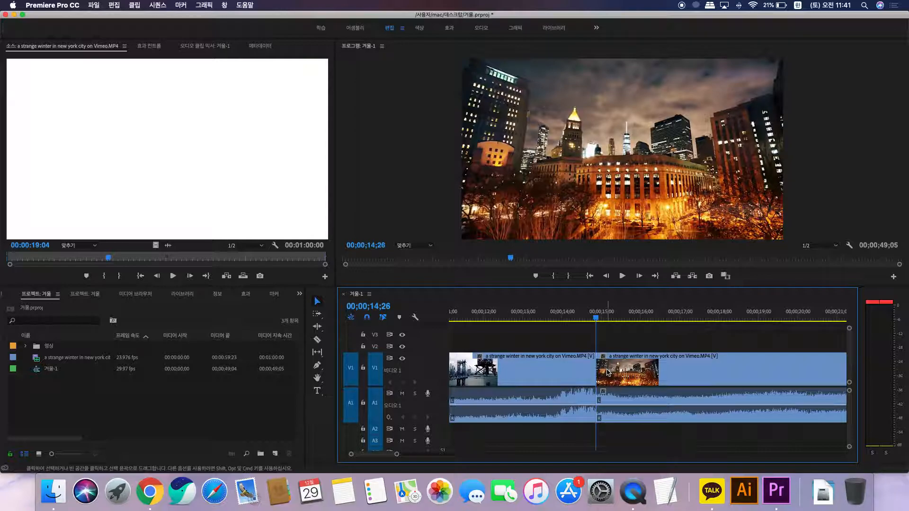
- Scrub the frames around 14 seconds, lock video track V1, scrub the sequence again, and unlock the track
{"action": "left_click", "coordinate": [556, 319]}
{"action": "mouse_move", "coordinate": [556, 319]}
{"action": "left_mouse_down"}
{"action": "mouse_move", "coordinate": [583, 319]}
{"action": "mouse_move", "coordinate": [571, 319]}
{"action": "left_mouse_up"}
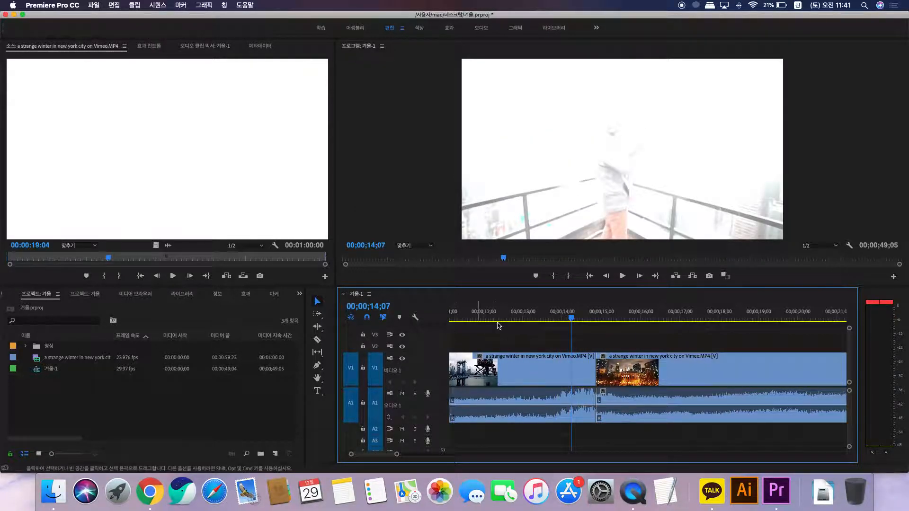
{"action": "left_click", "coordinate": [364, 370]}
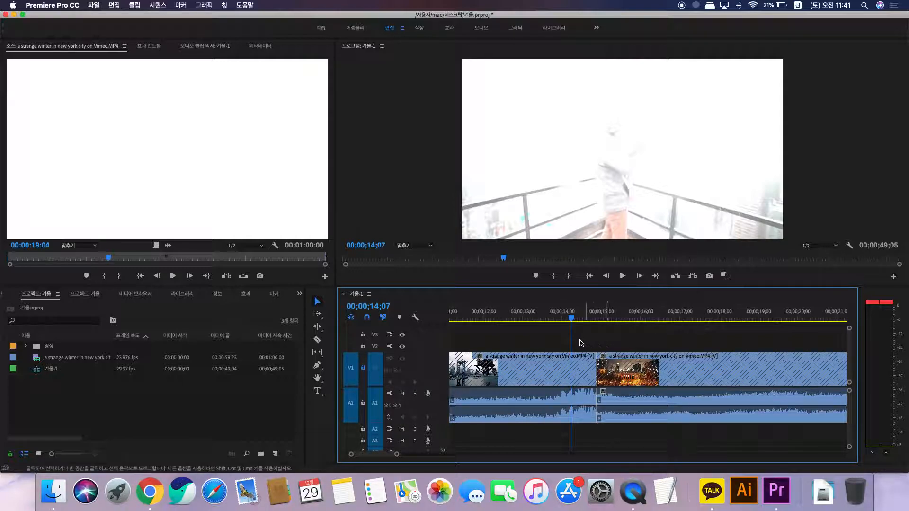
{"action": "left_click", "coordinate": [574, 320]}
{"action": "left_click_drag", "start_coordinate": [574, 319], "coordinate": [583, 320]}
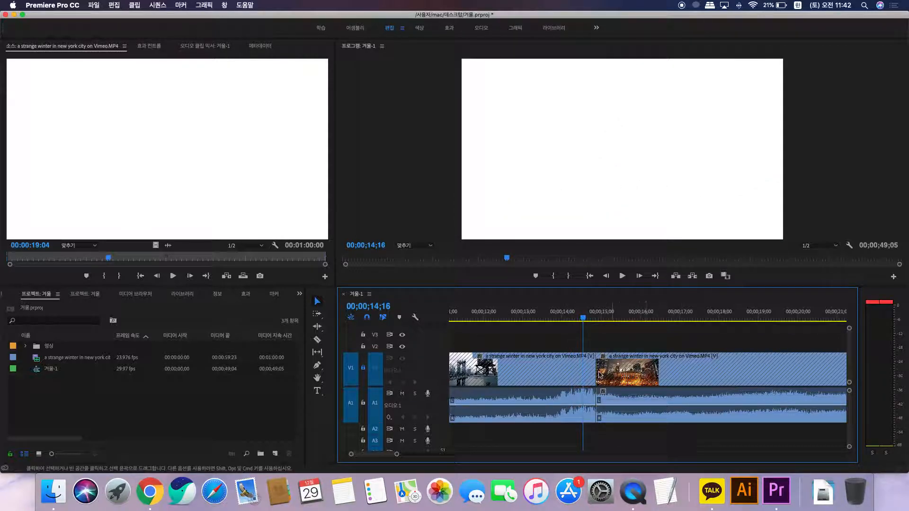
{"action": "left_click", "coordinate": [363, 369]}
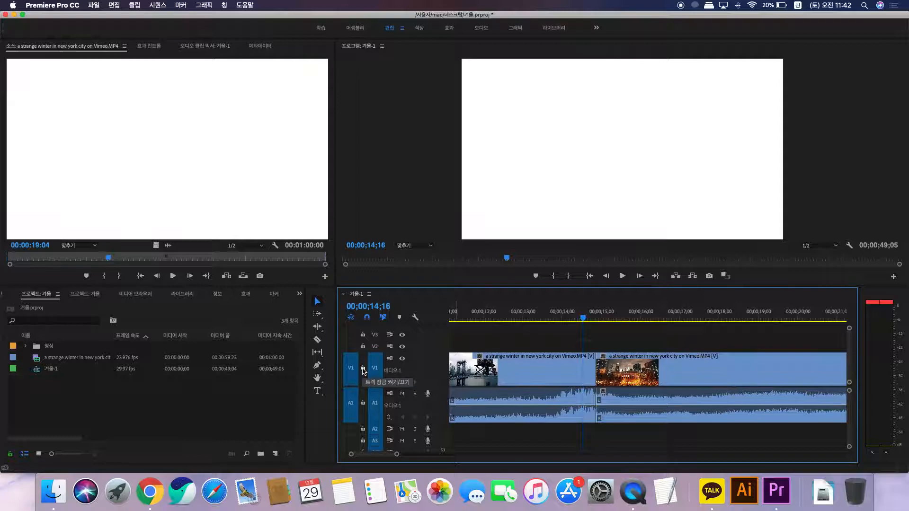
- Turn the output of video track V1 off and on again, and briefly lock and unlock audio track A1
{"action": "left_click", "coordinate": [402, 358]}
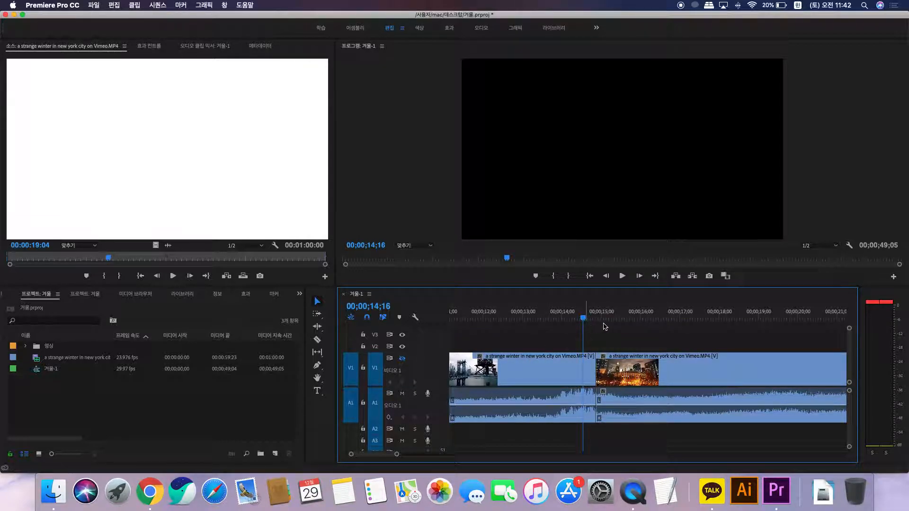
{"action": "left_click", "coordinate": [402, 358]}
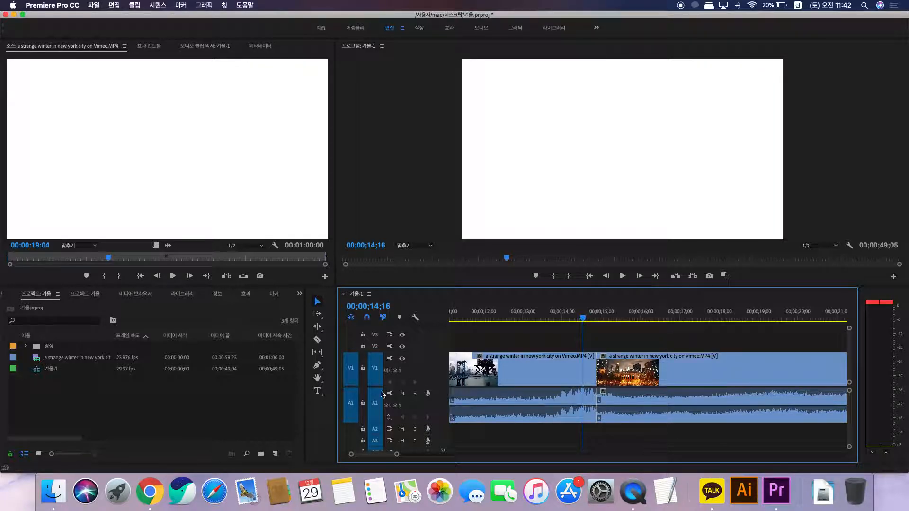
{"action": "left_click", "coordinate": [364, 404]}
{"action": "left_click", "coordinate": [553, 315]}
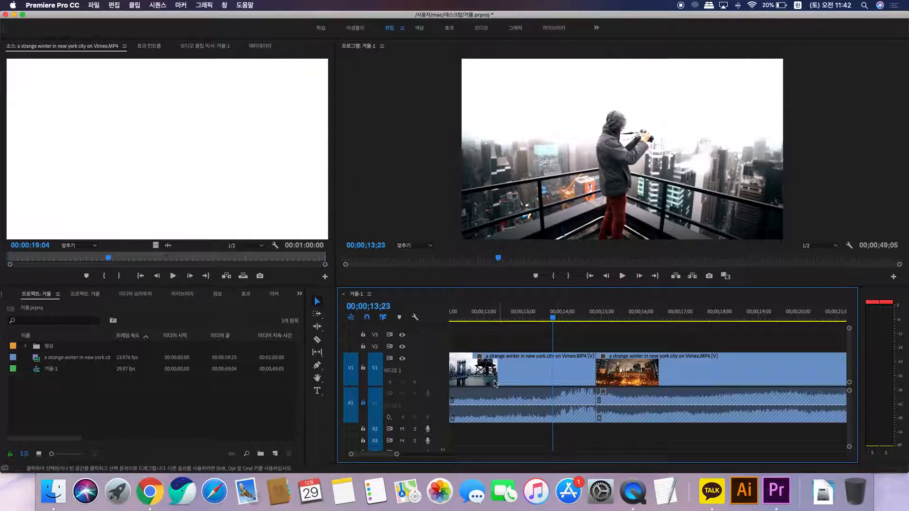
{"action": "left_click", "coordinate": [364, 403]}
- Select the segments on either side of the cut alternately, finishing with the last segment, to examine how their video and audio are selected
{"action": "left_click", "coordinate": [533, 379]}
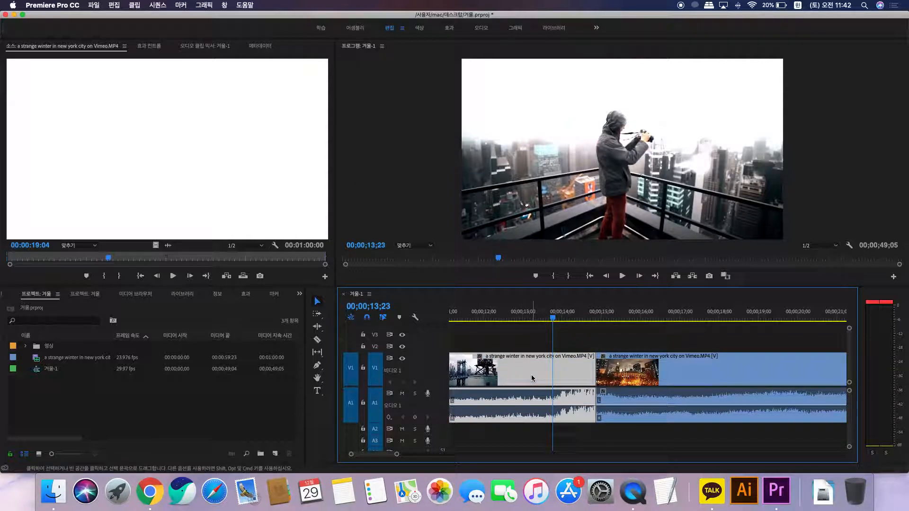
{"action": "left_click", "coordinate": [636, 379]}
{"action": "left_click", "coordinate": [530, 376]}
{"action": "left_click", "coordinate": [661, 379]}
{"action": "left_click", "coordinate": [565, 383]}
{"action": "left_click", "coordinate": [659, 383]}
- Play the sequence across the cut near 15 seconds with audio track A1 muted, unmute it, and switch its solo on and off
{"action": "left_click", "coordinate": [402, 394]}
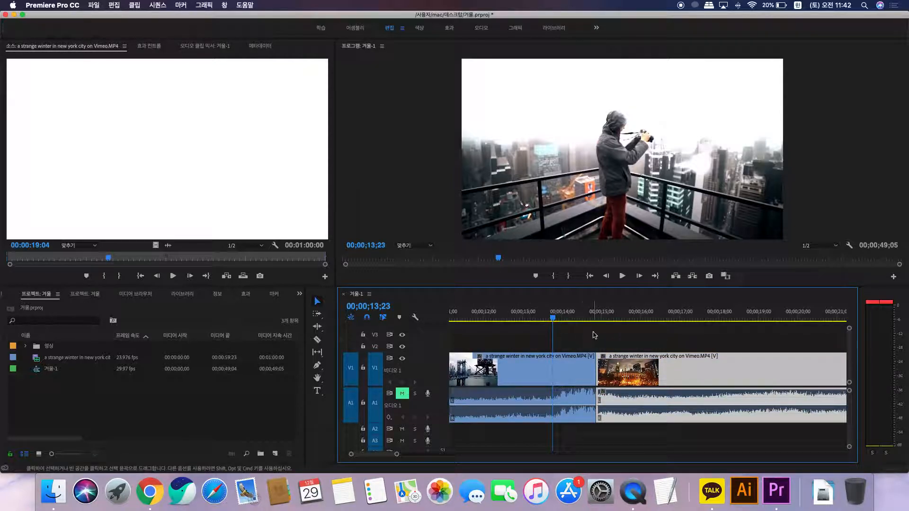
{"action": "key", "text": "space"}
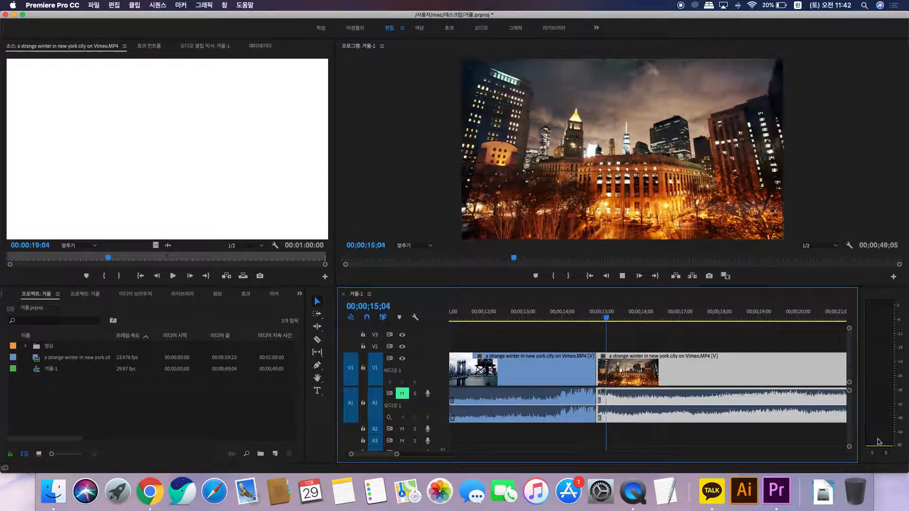
{"action": "key", "text": "space"}
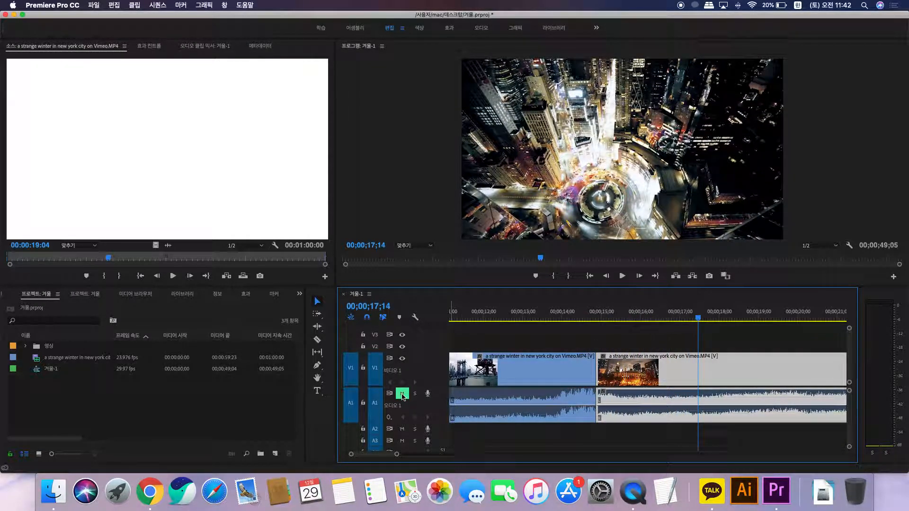
{"action": "left_click", "coordinate": [403, 394]}
{"action": "left_click", "coordinate": [416, 394]}
{"action": "left_click", "coordinate": [417, 395]}
- Move the last segment's audio to A2 and video to V2, overlapping the earlier segment from about 12 seconds, and expand both tracks
{"action": "left_click_drag", "start_coordinate": [622, 406], "coordinate": [616, 430]}
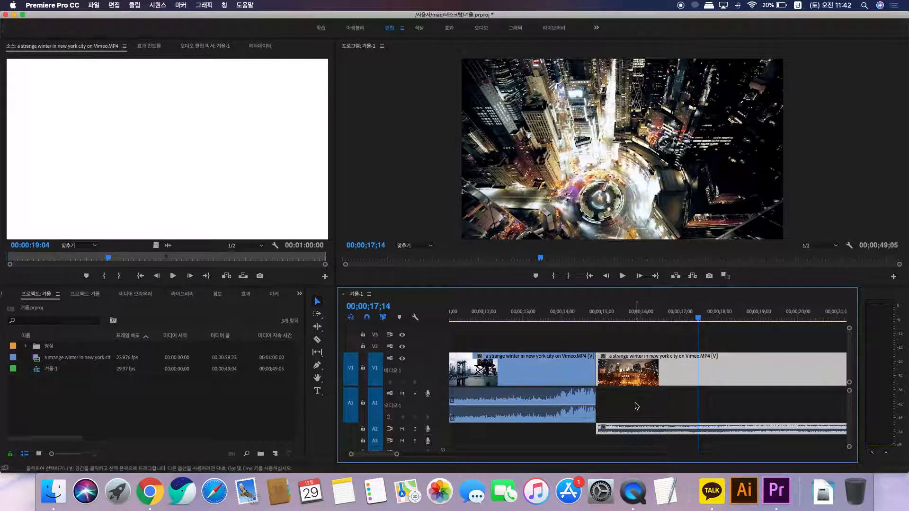
{"action": "left_click_drag", "start_coordinate": [646, 376], "coordinate": [530, 345]}
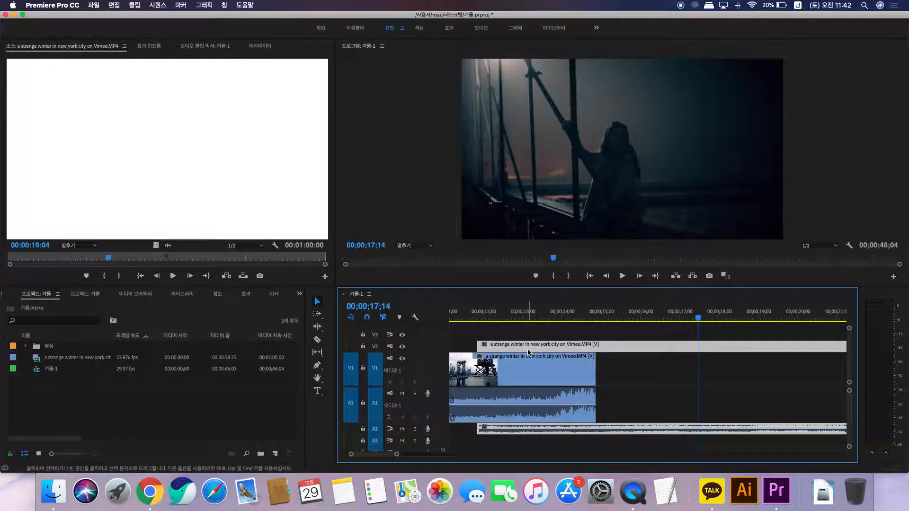
{"action": "double_click", "coordinate": [442, 433]}
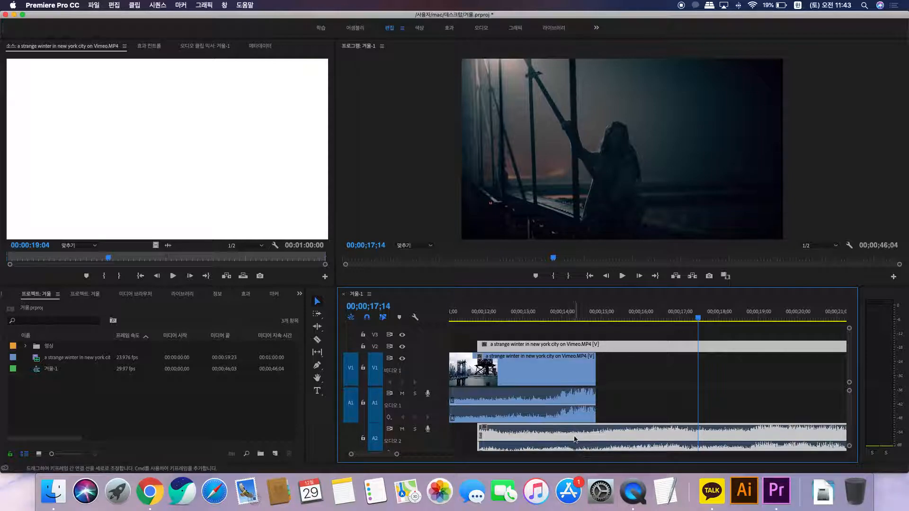
{"action": "double_click", "coordinate": [440, 343]}
- Play the overlapping section from around 12 seconds while switching solo off and on for audio track A1
{"action": "left_click_drag", "start_coordinate": [463, 310], "coordinate": [607, 318]}
{"action": "left_click_drag", "start_coordinate": [491, 319], "coordinate": [509, 322]}
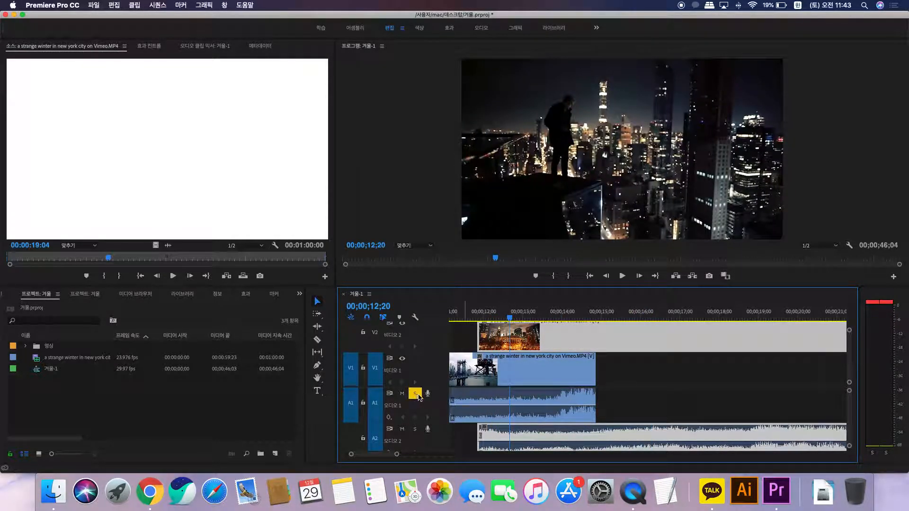
{"action": "key", "text": "space"}
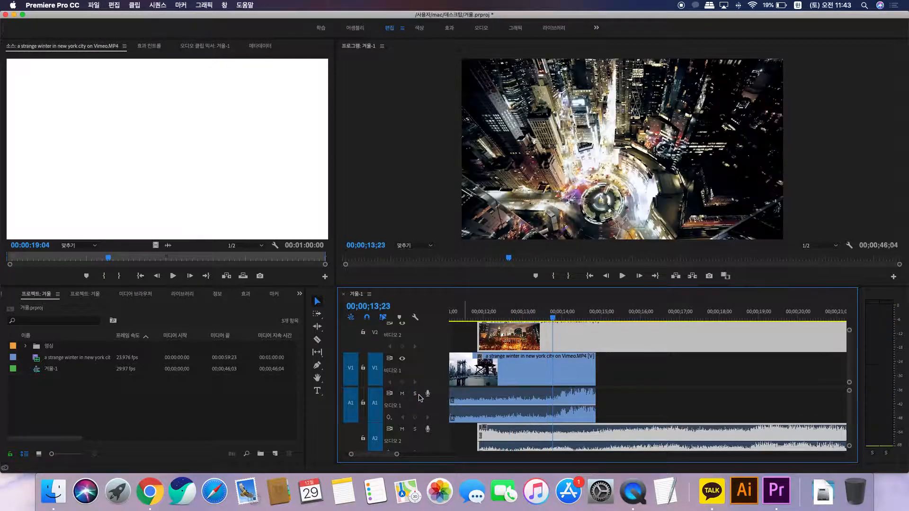
{"action": "left_click", "coordinate": [416, 393]}
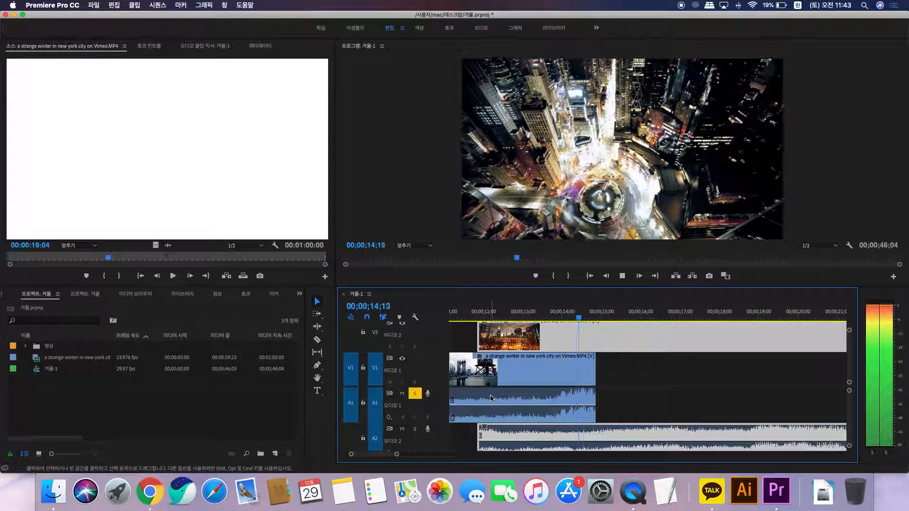
{"action": "key", "text": "space"}
{"action": "left_click", "coordinate": [493, 315]}
{"action": "key", "text": "space"}
{"action": "key", "text": "space"}
- Play the overlap from around 12 seconds without solo, solo audio track A1 briefly during playback, and leave its solo off
{"action": "left_click", "coordinate": [415, 393]}
{"action": "key", "text": "space"}
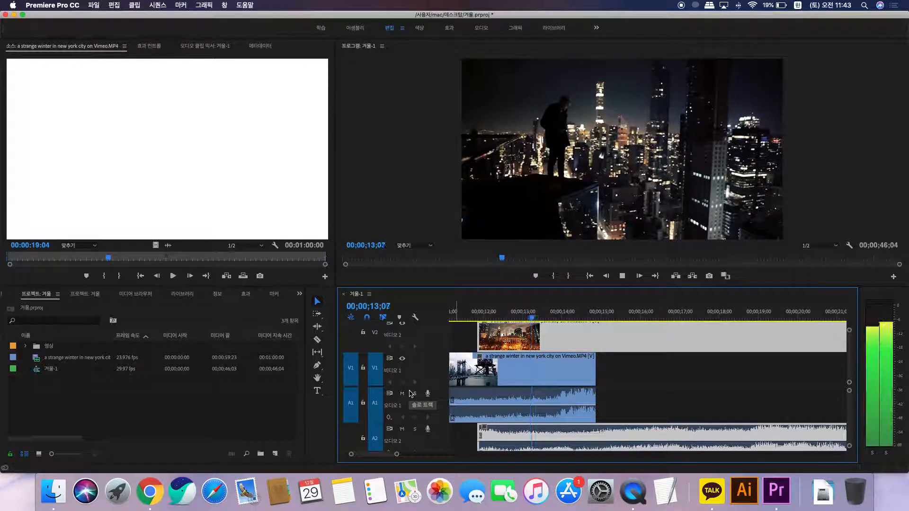
{"action": "key", "text": "space"}
{"action": "left_click", "coordinate": [486, 313]}
{"action": "key", "text": "space"}
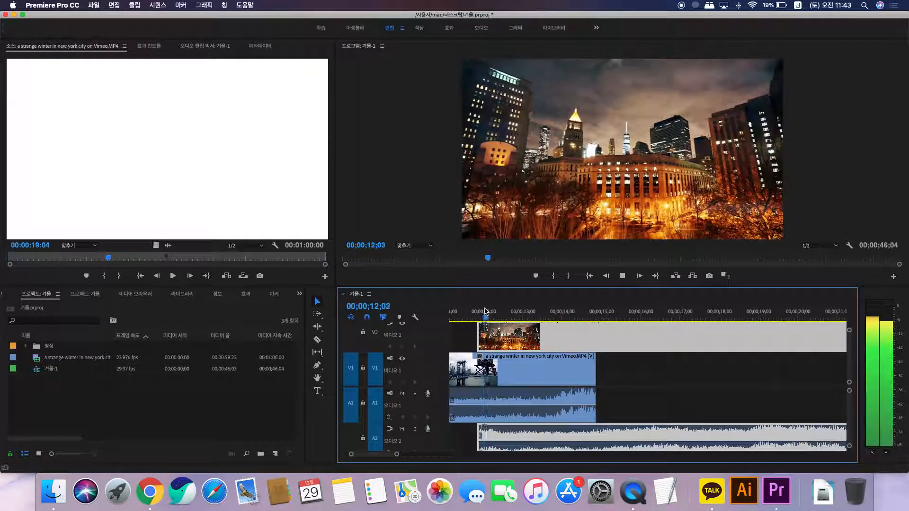
{"action": "left_click", "coordinate": [416, 393]}
{"action": "key", "text": "space"}
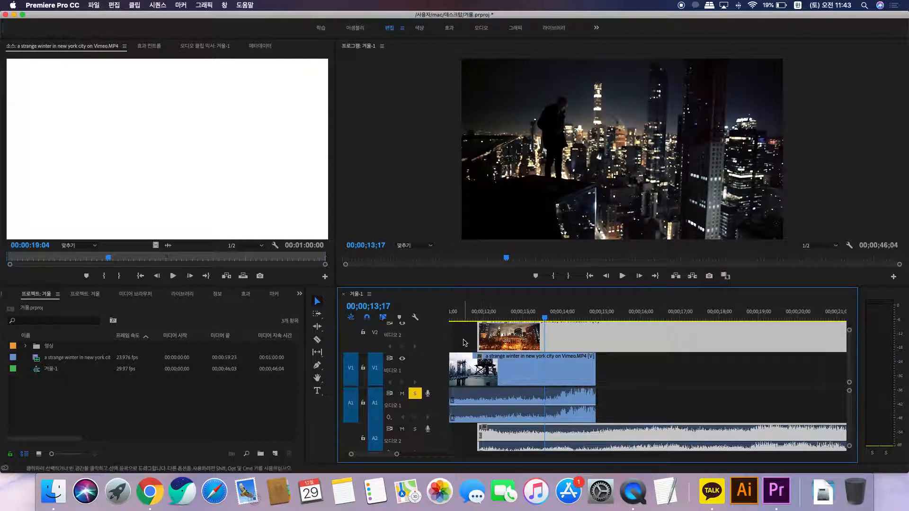
{"action": "left_click", "coordinate": [415, 394]}
- Move the last segment back to V1 and A1, directly against the end of the preceding segment
{"action": "left_click_drag", "start_coordinate": [555, 348], "coordinate": [704, 364]}
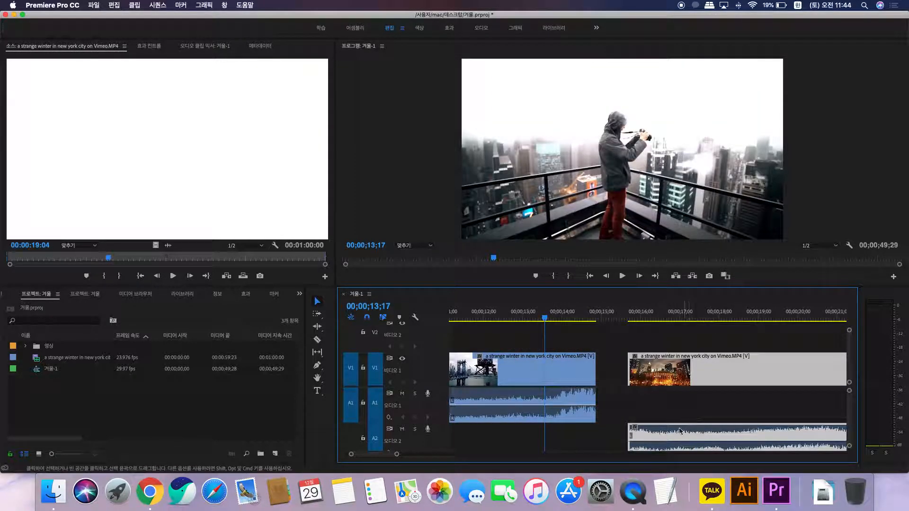
{"action": "left_click_drag", "start_coordinate": [676, 437], "coordinate": [672, 410]}
{"action": "left_click_drag", "start_coordinate": [657, 373], "coordinate": [624, 373]}
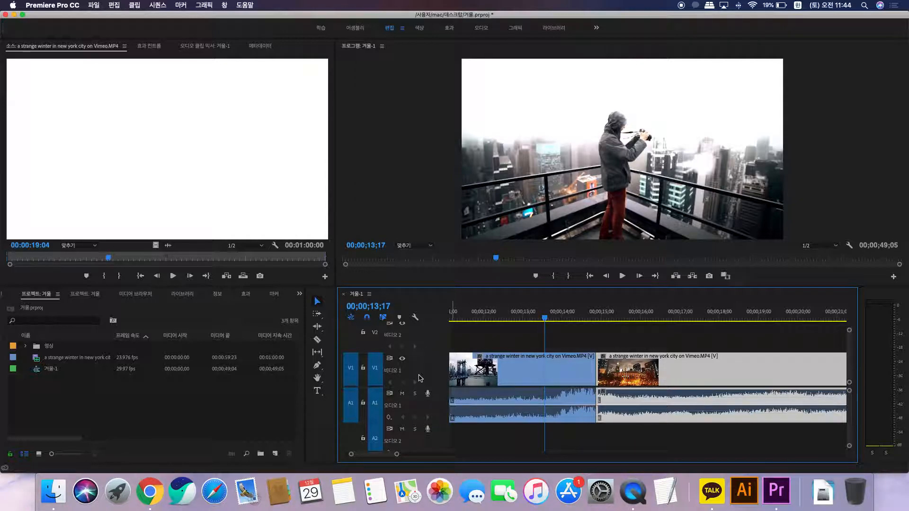
- Collapse the heights of the video and audio tracks, and enlarge V1, A1 and A2 again while keeping V2 collapsed
{"action": "scroll", "coordinate": [418, 393], "scroll_direction": "down", "scroll_amount": 1}
{"action": "scroll", "coordinate": [417, 393], "scroll_direction": "up", "scroll_amount": 1}
{"action": "scroll", "coordinate": [435, 383], "scroll_direction": "down", "scroll_amount": 1}
{"action": "scroll", "coordinate": [434, 379], "scroll_direction": "down", "scroll_amount": 3}
{"action": "scroll", "coordinate": [438, 363], "scroll_direction": "down", "scroll_amount": 2}
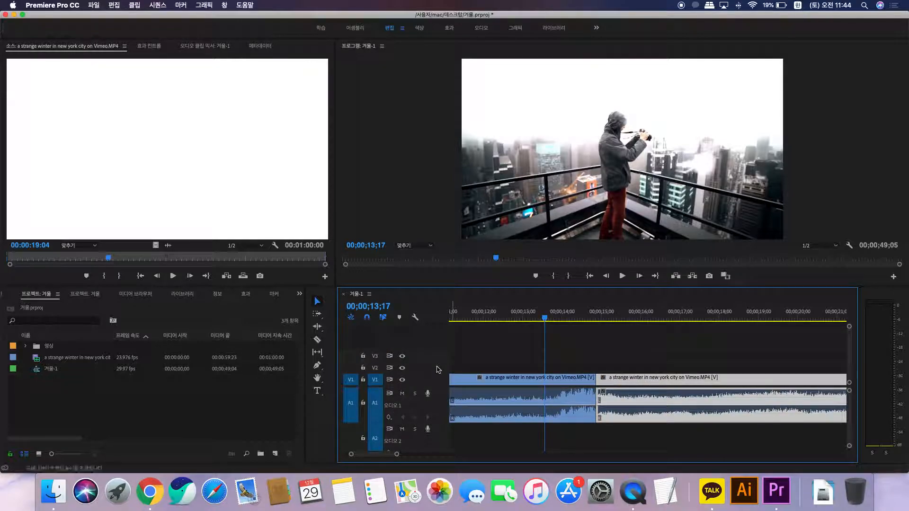
{"action": "scroll", "coordinate": [442, 401], "scroll_direction": "down", "scroll_amount": 3}
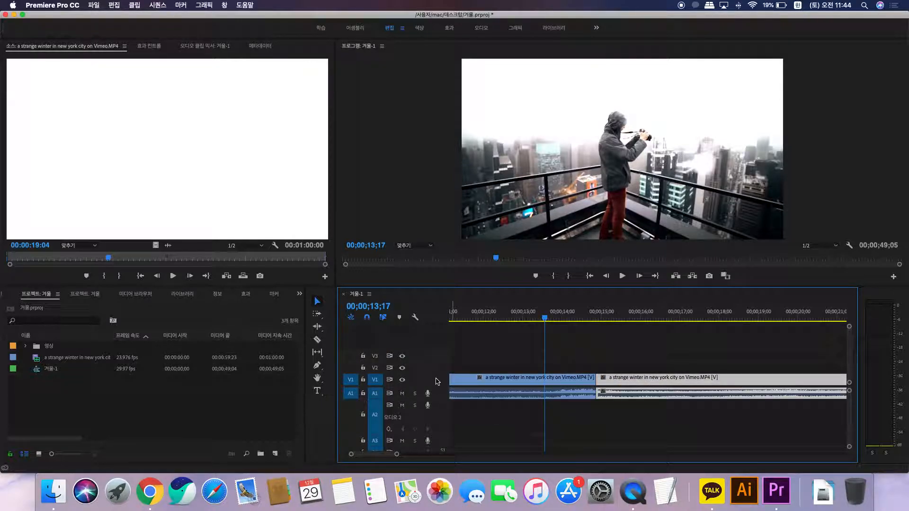
{"action": "scroll", "coordinate": [440, 382], "scroll_direction": "up", "scroll_amount": 4}
{"action": "scroll", "coordinate": [440, 396], "scroll_direction": "up", "scroll_amount": 4}
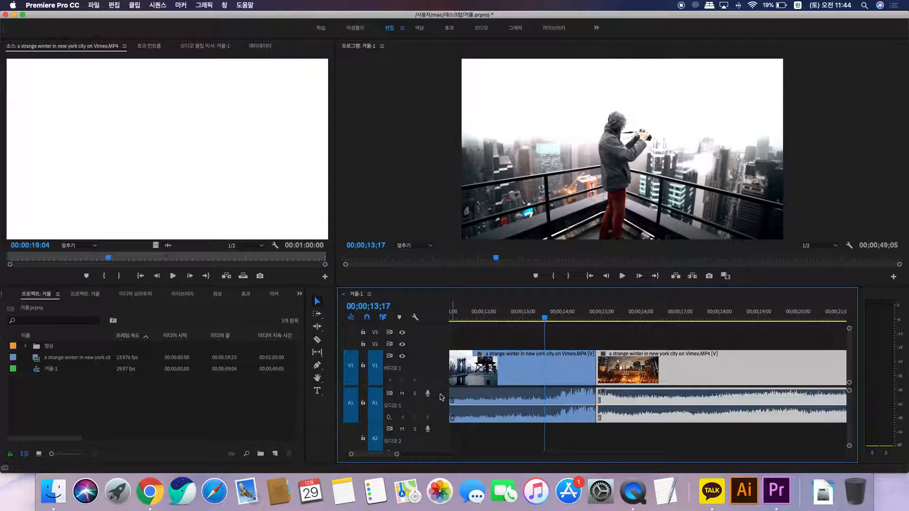
- Zoom the timeline out and in repeatedly around the playhead near 12 seconds, finishing with the whole sequence in view
{"action": "mouse_move", "coordinate": [547, 320]}
{"action": "left_mouse_down"}
{"action": "mouse_move", "coordinate": [477, 323]}
{"action": "mouse_move", "coordinate": [535, 325]}
{"action": "left_mouse_up"}
{"action": "key", "text": "minus"}
{"action": "key", "text": "minus"}
{"action": "key", "text": "minus"}
{"action": "key", "text": "minus"}
{"action": "key", "text": "minus"}
{"action": "key", "text": "minus"}
{"action": "key", "text": "equal"}
{"action": "key", "text": "equal"}
{"action": "key", "text": "minus"}
{"action": "key", "text": "minus"}
{"action": "key", "text": "equal"}
{"action": "key", "text": "minus"}
{"action": "key", "text": "equal"}
{"action": "key", "text": "minus"}
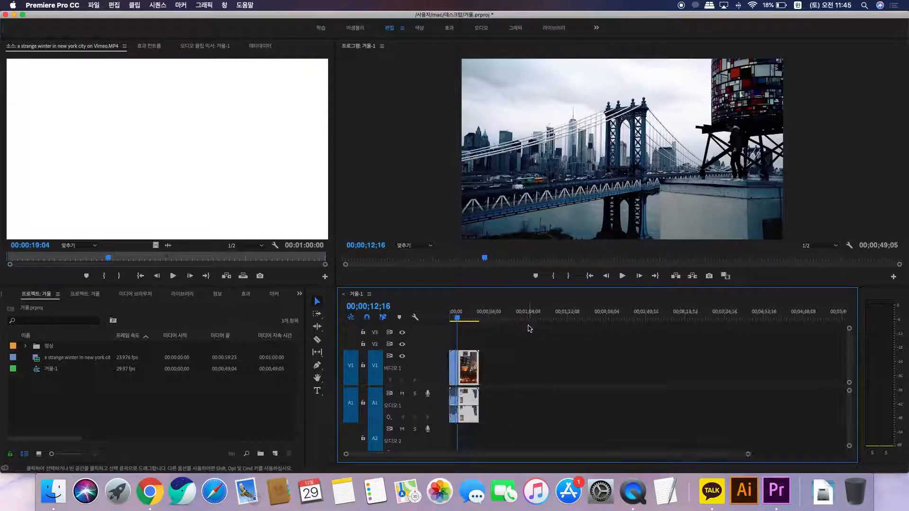
{"action": "key", "text": "equal"}
{"action": "key", "text": "equal"}
{"action": "key", "text": "minus"}
{"action": "key", "text": "minus"}
{"action": "key", "text": "equal"}
{"action": "key", "text": "equal"}
{"action": "key", "text": "minus"}
{"action": "key", "text": "equal"}
{"action": "key", "text": "minus"}
{"action": "key", "text": "equal"}
{"action": "key", "text": "minus"}
{"action": "key", "text": "equal"}
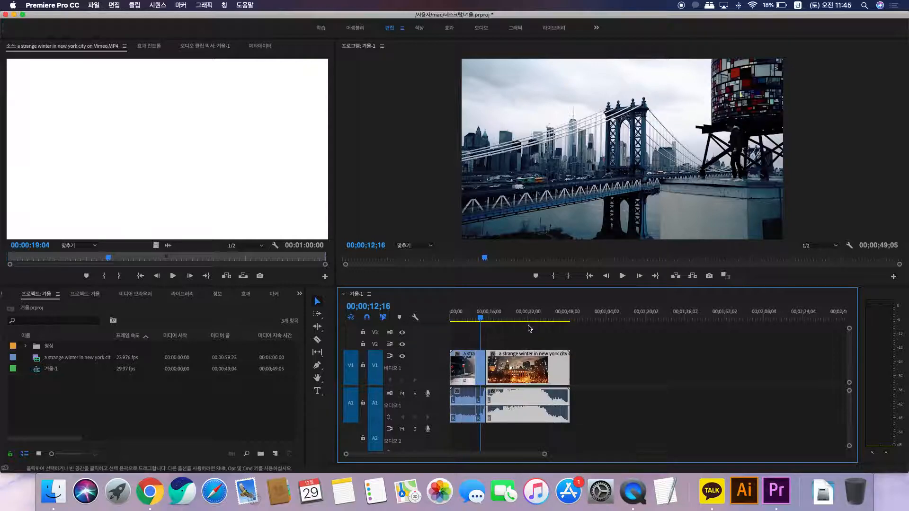
{"action": "key", "text": "minus"}
- Split the last segment with the Razor at 00;00;28;04 and again at about 40 seconds, and delete the piece between the cuts
{"action": "left_click", "coordinate": [462, 318]}
{"action": "mouse_move", "coordinate": [454, 322]}
{"action": "left_mouse_down"}
{"action": "mouse_move", "coordinate": [503, 322]}
{"action": "mouse_move", "coordinate": [445, 326]}
{"action": "left_mouse_up"}
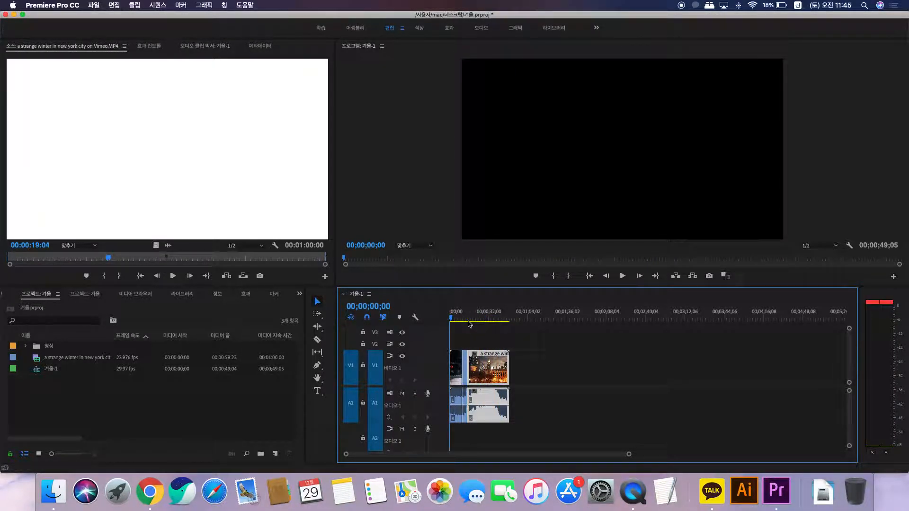
{"action": "left_click_drag", "start_coordinate": [456, 319], "coordinate": [484, 320]}
{"action": "key", "text": "c"}
{"action": "left_click", "coordinate": [484, 370]}
{"action": "left_click", "coordinate": [498, 370]}
{"action": "key", "text": "v"}
{"action": "left_click", "coordinate": [491, 371]}
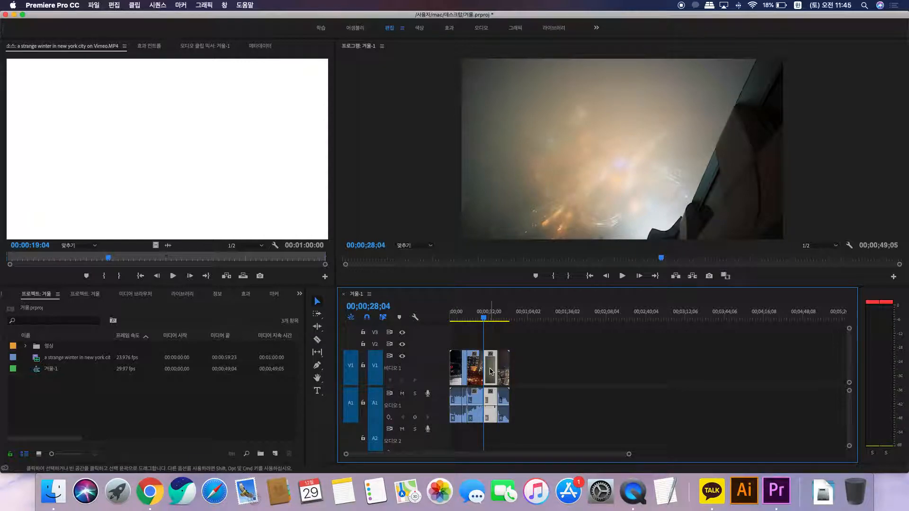
{"action": "key", "text": "Delete"}
- Move the last piece well away from the other segments and lengthen it at its edges to the full clip length
{"action": "left_click", "coordinate": [504, 369]}
{"action": "mouse_move", "coordinate": [505, 368]}
{"action": "left_mouse_down"}
{"action": "mouse_move", "coordinate": [571, 367]}
{"action": "mouse_move", "coordinate": [473, 369]}
{"action": "mouse_move", "coordinate": [520, 368]}
{"action": "left_mouse_up"}
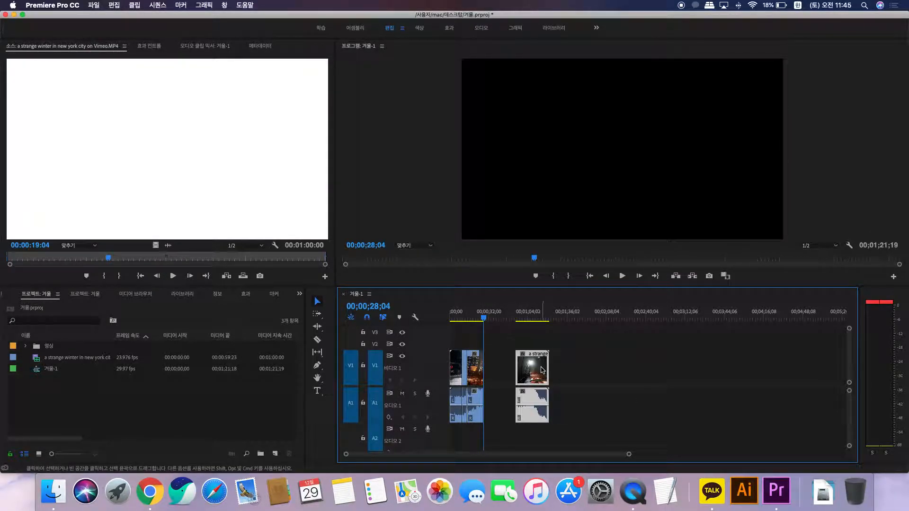
{"action": "left_click_drag", "start_coordinate": [536, 370], "coordinate": [486, 370]}
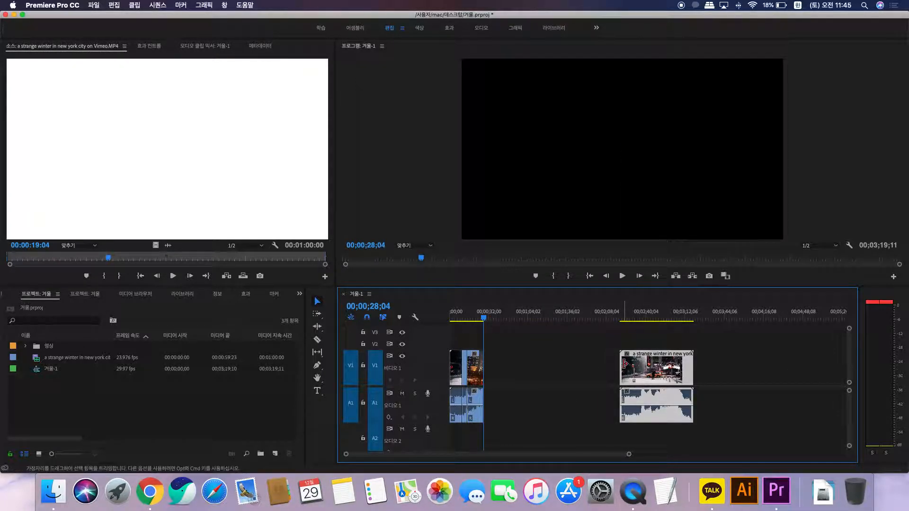
- Trim both ends of the isolated clip inward to a short piece, and extend both edges back to the full clip length
{"action": "left_click_drag", "start_coordinate": [625, 364], "coordinate": [673, 366]}
{"action": "left_click_drag", "start_coordinate": [690, 400], "coordinate": [669, 375]}
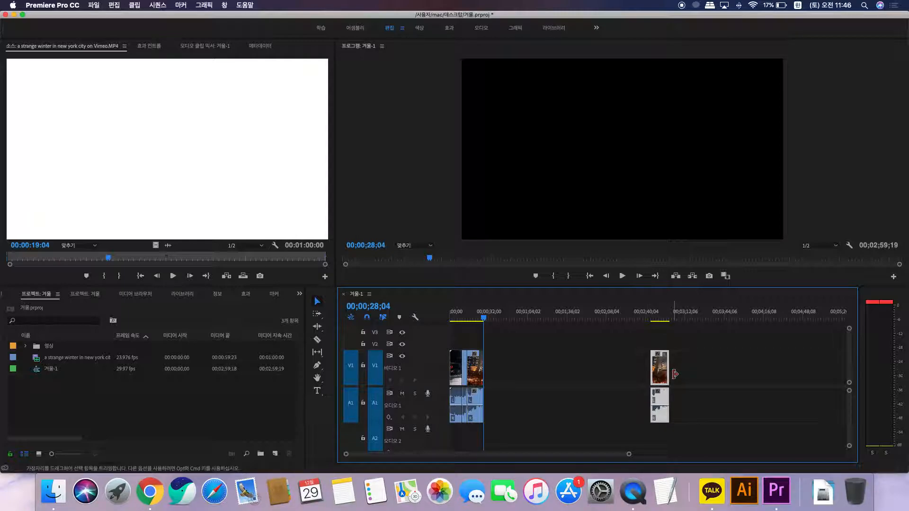
{"action": "left_click_drag", "start_coordinate": [667, 369], "coordinate": [757, 371]}
{"action": "left_click_drag", "start_coordinate": [654, 368], "coordinate": [599, 364]}
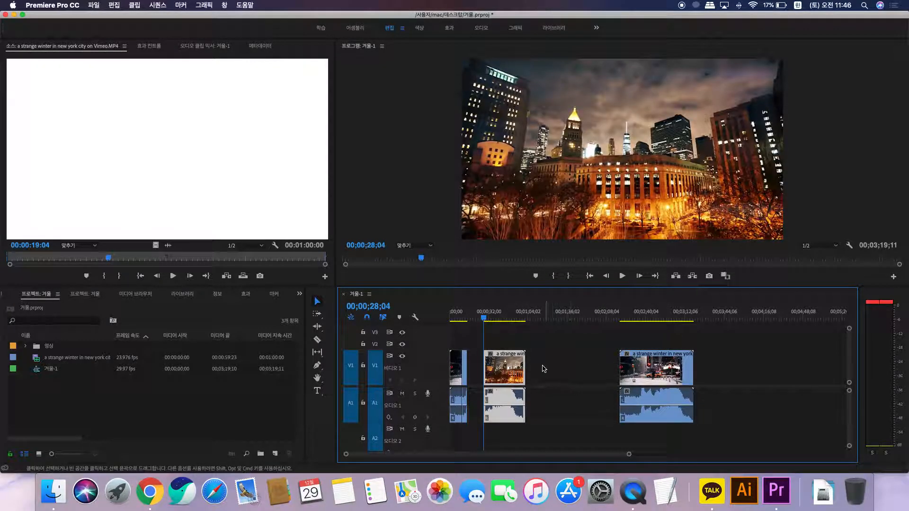
- Extend the separated night-city segment to the full clip length and delete it
{"action": "left_click_drag", "start_coordinate": [505, 367], "coordinate": [393, 365]}
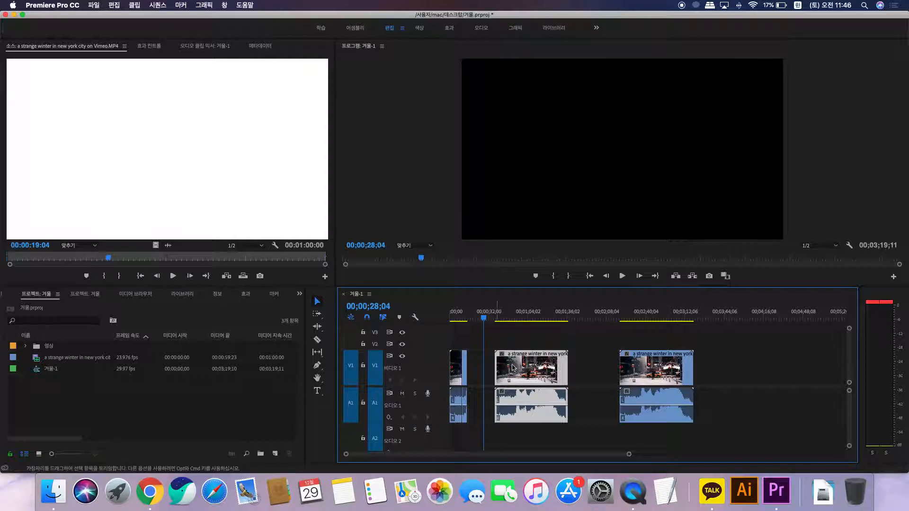
{"action": "key", "text": "Delete"}
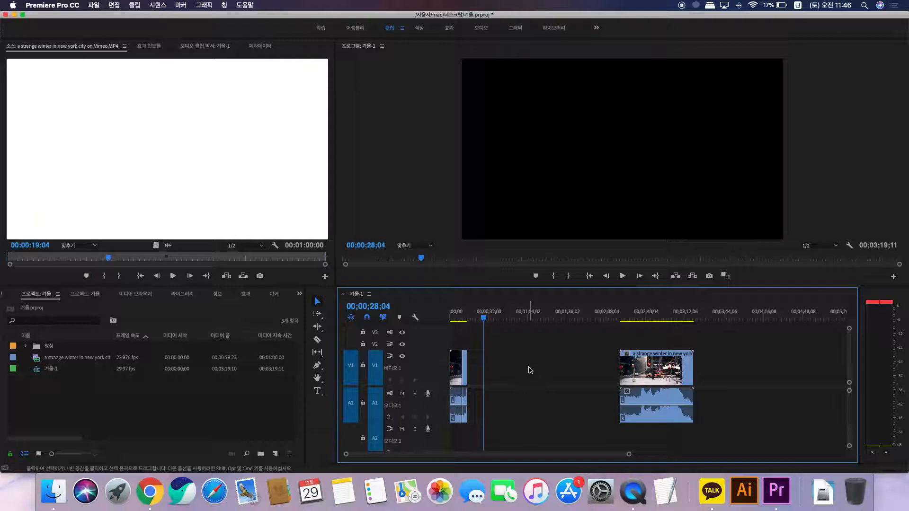
- Trim the remaining full-length clip at both ends, place it directly after the earlier segments, and scrub through its frames
{"action": "left_click_drag", "start_coordinate": [621, 369], "coordinate": [663, 367]}
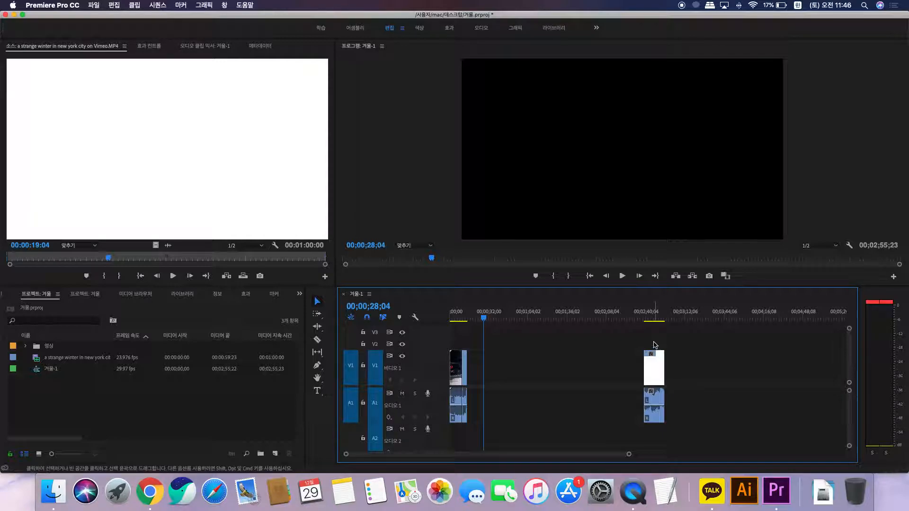
{"action": "left_click_drag", "start_coordinate": [652, 365], "coordinate": [476, 365]}
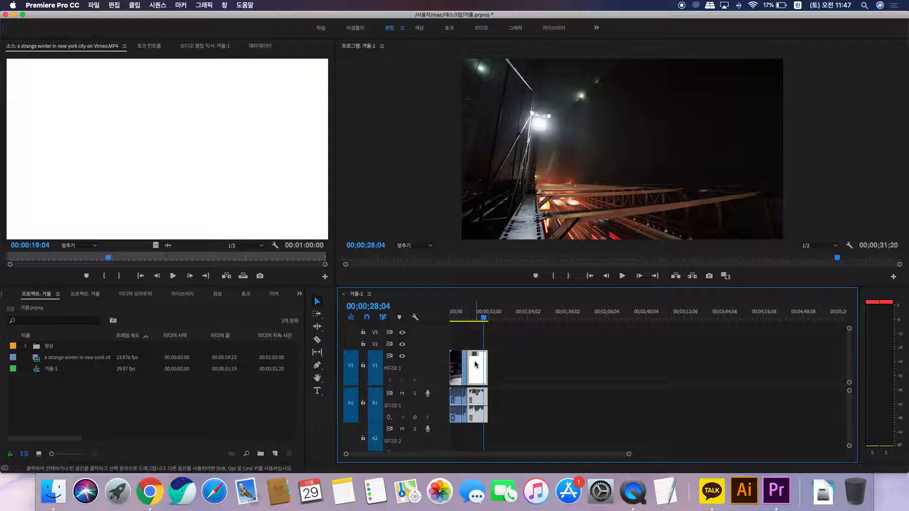
{"action": "left_click", "coordinate": [475, 320]}
{"action": "left_click_drag", "start_coordinate": [473, 319], "coordinate": [477, 320]}
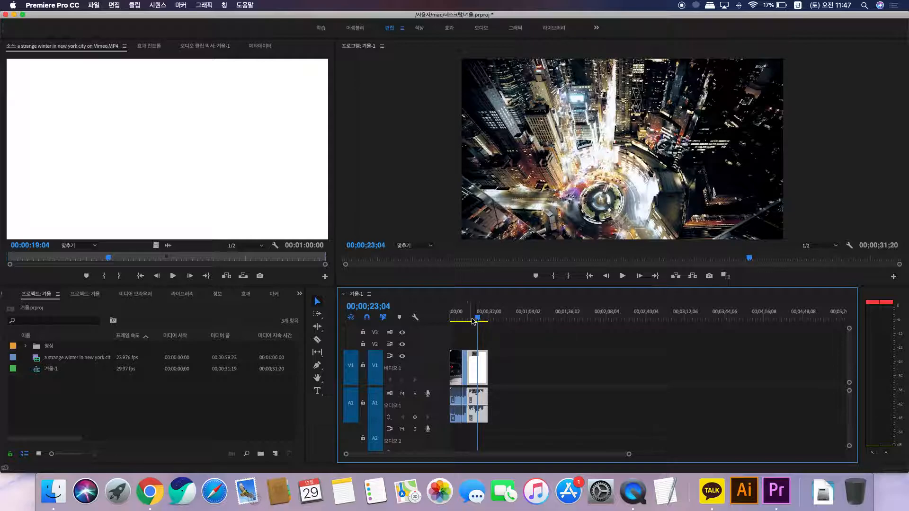
{"action": "left_click", "coordinate": [482, 320]}
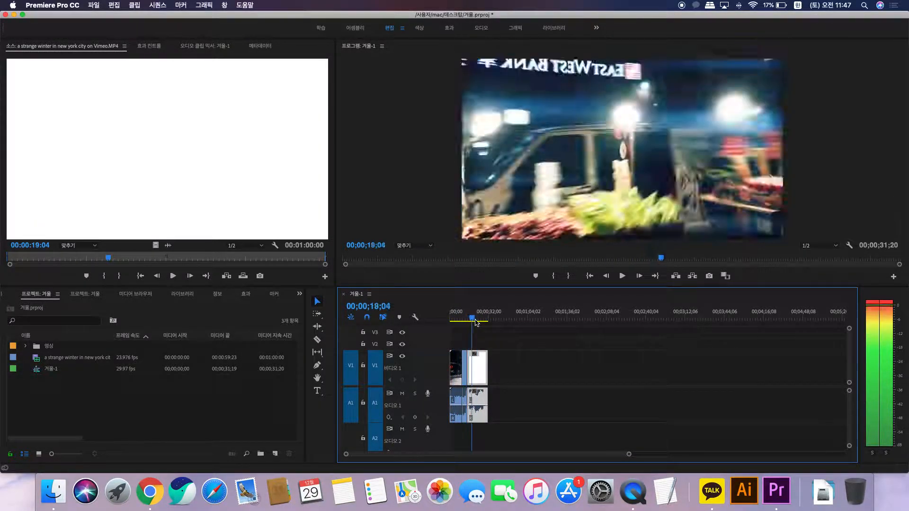
{"action": "mouse_move", "coordinate": [488, 323]}
{"action": "left_mouse_down"}
{"action": "mouse_move", "coordinate": [469, 323]}
{"action": "mouse_move", "coordinate": [479, 323]}
{"action": "left_mouse_up"}
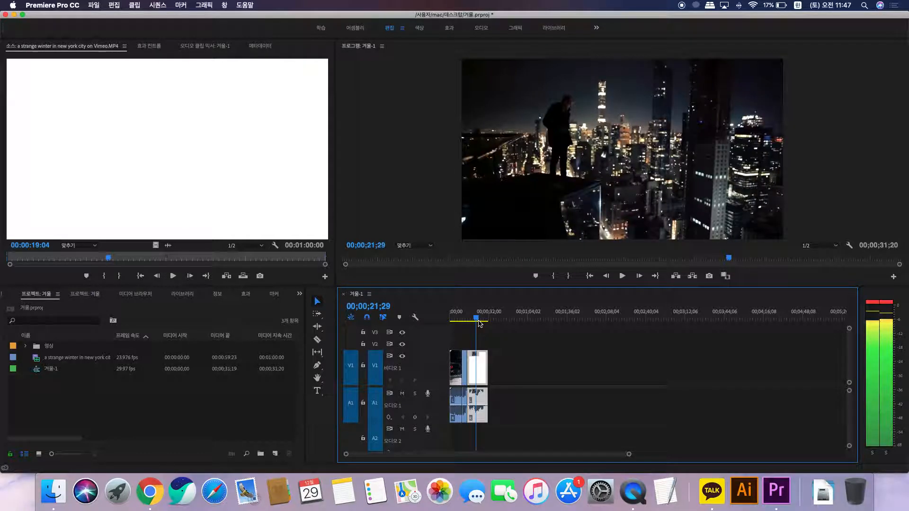
- Move the last segment to about 55 seconds and shift the short segment before it to the playhead at 00;00;21;29
{"action": "left_click", "coordinate": [483, 370]}
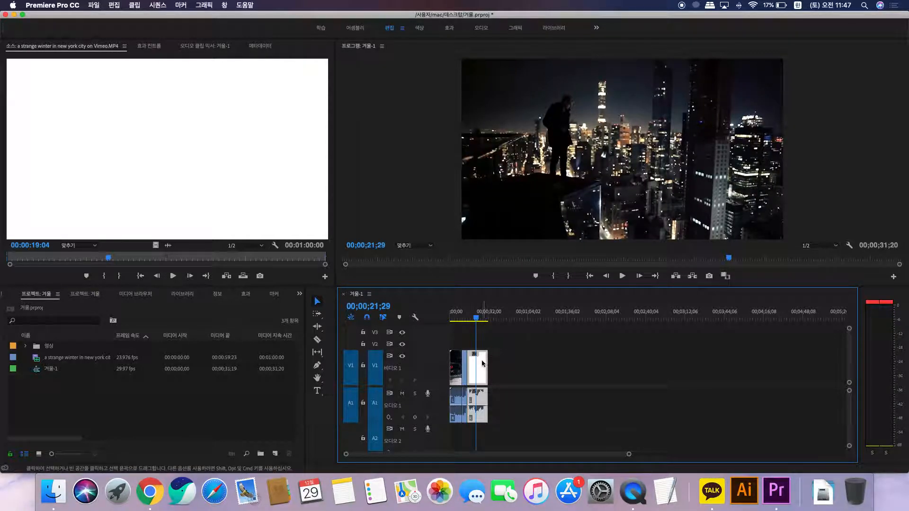
{"action": "left_click_drag", "start_coordinate": [478, 365], "coordinate": [529, 364]}
{"action": "left_click_drag", "start_coordinate": [465, 366], "coordinate": [480, 366]}
- Select the last segment in the sequence and unlink its video from its audio
{"action": "left_click", "coordinate": [531, 370]}
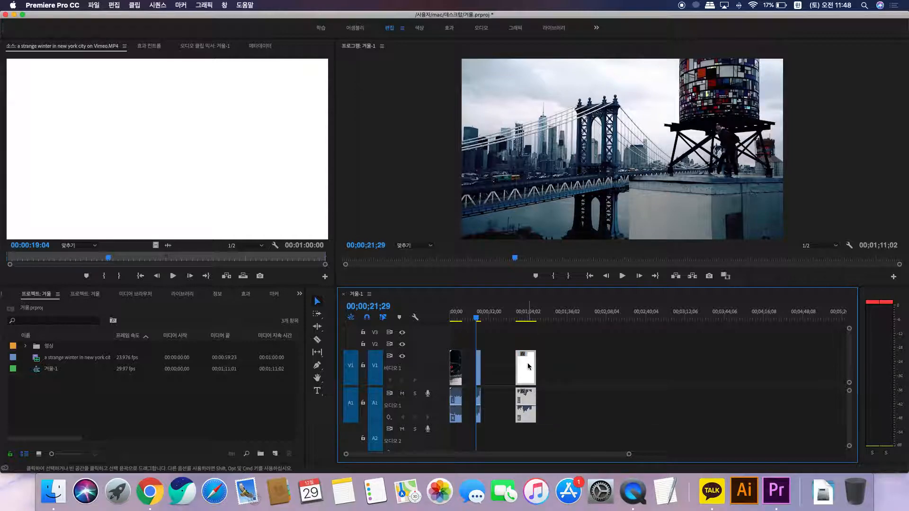
{"action": "right_click", "coordinate": [529, 365]}
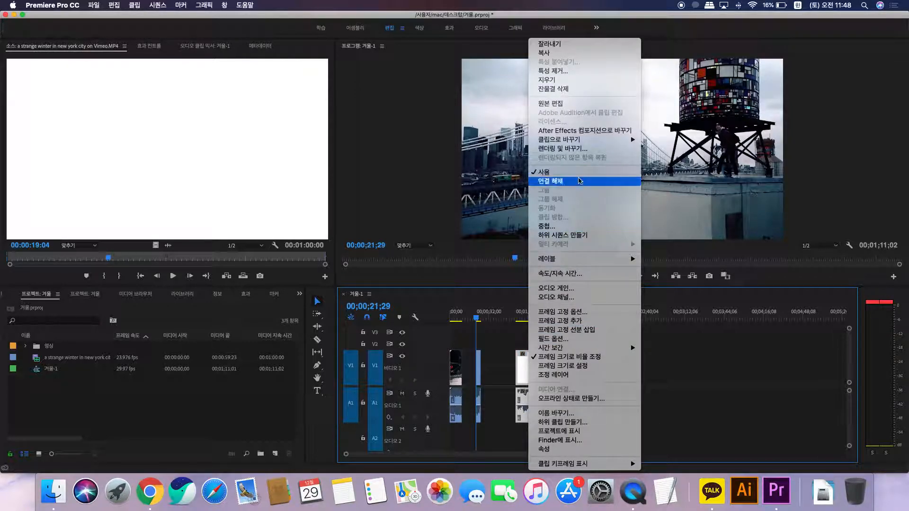
{"action": "left_click", "coordinate": [579, 181]}
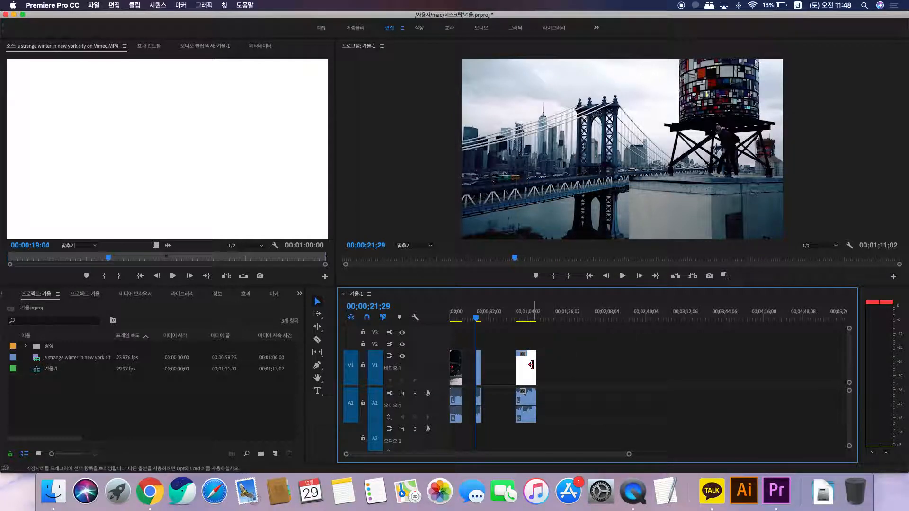
- Select the last segment's separated video and audio together, link them again and clear the selection
{"action": "mouse_move", "coordinate": [529, 369]}
{"action": "left_mouse_down"}
{"action": "mouse_move", "coordinate": [595, 362]}
{"action": "mouse_move", "coordinate": [529, 369]}
{"action": "left_mouse_up"}
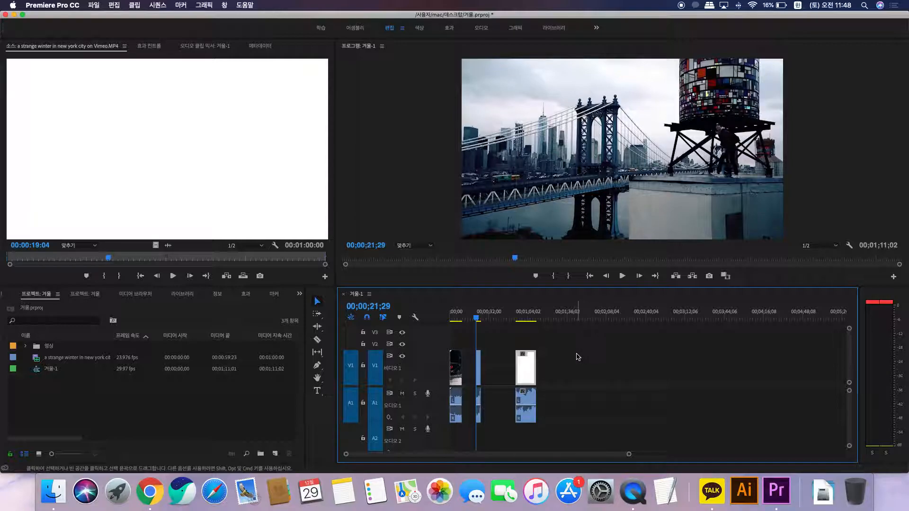
{"action": "left_click_drag", "start_coordinate": [565, 343], "coordinate": [500, 414]}
{"action": "right_click", "coordinate": [525, 379]}
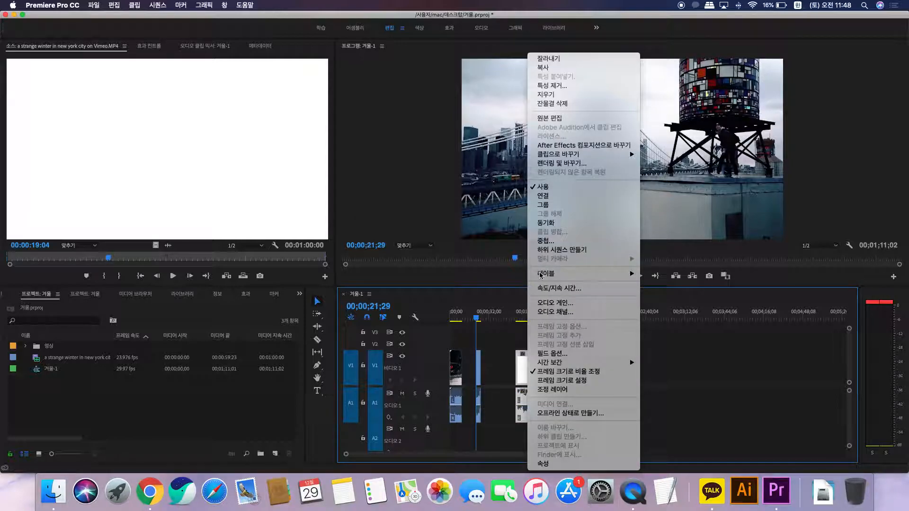
{"action": "left_click", "coordinate": [552, 206]}
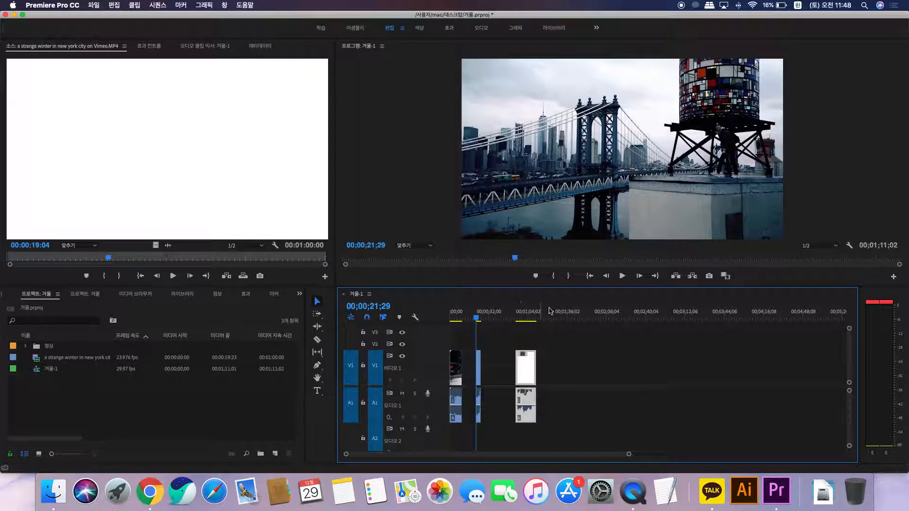
{"action": "left_click", "coordinate": [545, 341]}
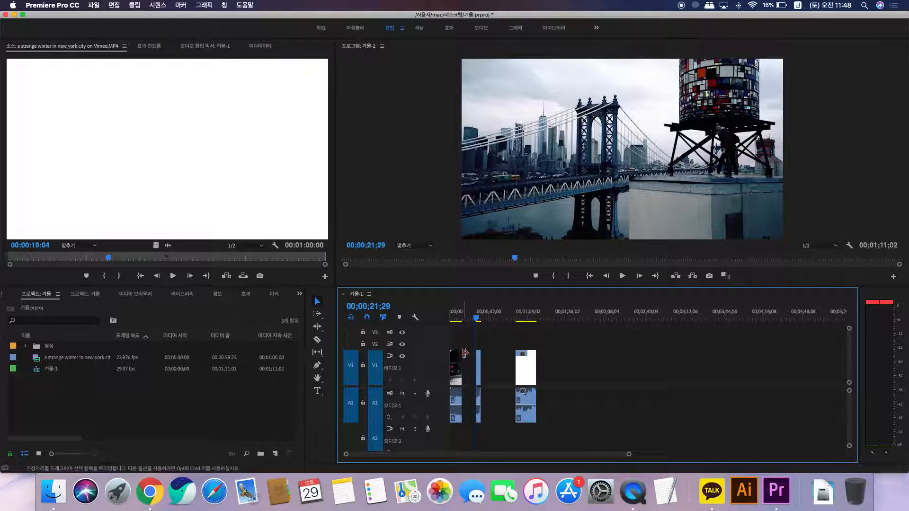
- Move the last segment out to about 00;01;46 and bring it back to sit directly after the short segment
{"action": "left_click_drag", "start_coordinate": [531, 367], "coordinate": [596, 368]}
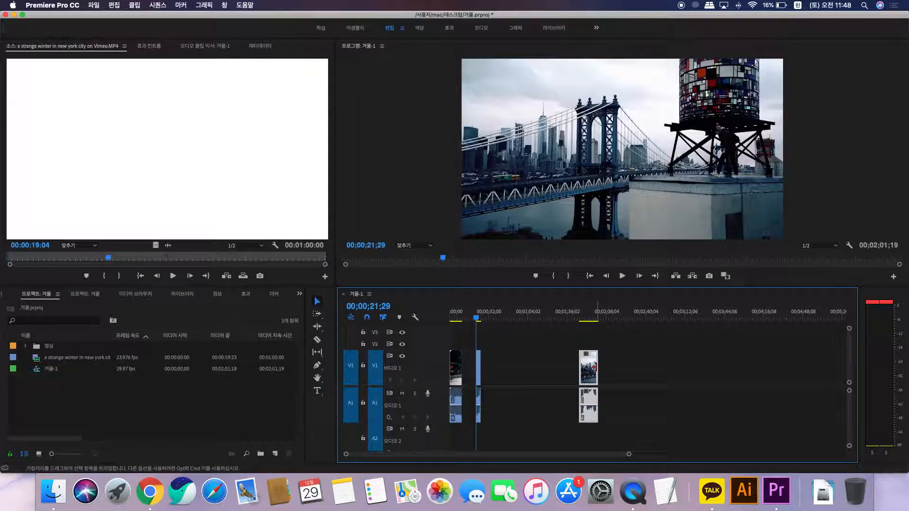
{"action": "right_click", "coordinate": [591, 369]}
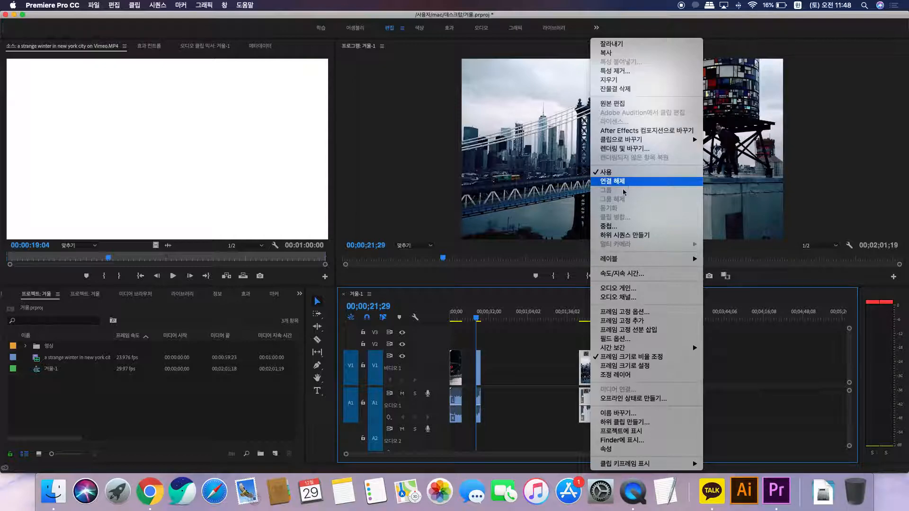
{"action": "left_click", "coordinate": [544, 351]}
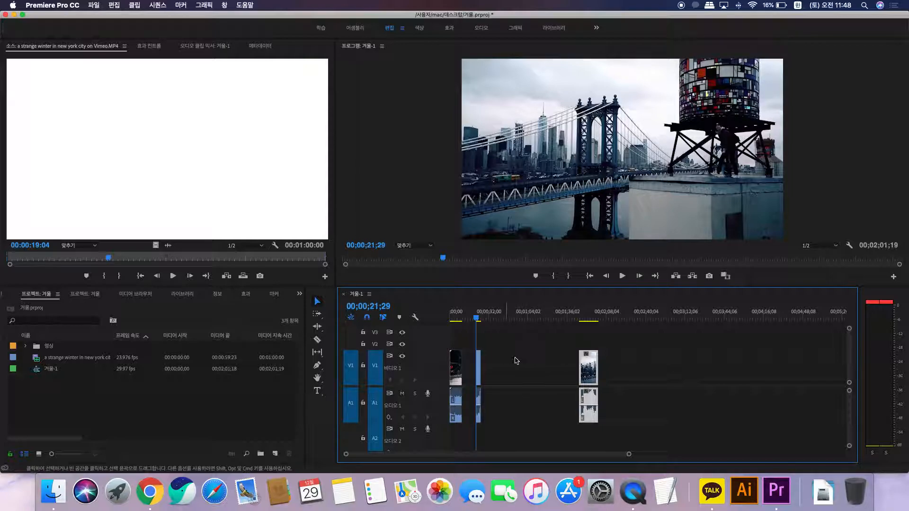
{"action": "mouse_move", "coordinate": [592, 366]}
{"action": "left_mouse_down"}
{"action": "mouse_move", "coordinate": [502, 368]}
{"action": "mouse_move", "coordinate": [477, 380]}
{"action": "mouse_move", "coordinate": [471, 425]}
{"action": "left_mouse_up"}
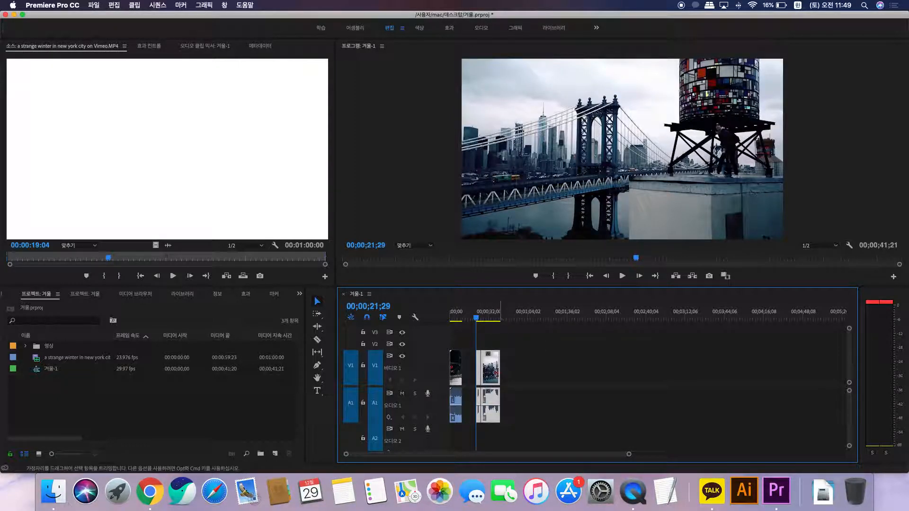
- Group the two adjacent segments and move the group to end at about 00;00;59;02
{"action": "right_click", "coordinate": [495, 370]}
{"action": "left_click", "coordinate": [519, 196]}
{"action": "left_click_drag", "start_coordinate": [493, 361], "coordinate": [511, 366]}
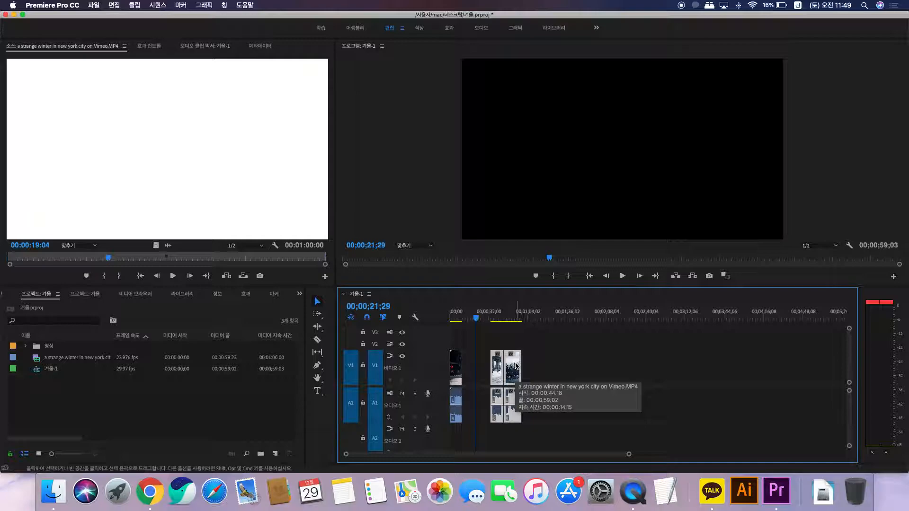
- Ungroup the two segments, move the last one to end at about 00;02;05, and shift the other slightly earlier
{"action": "right_click", "coordinate": [517, 366]}
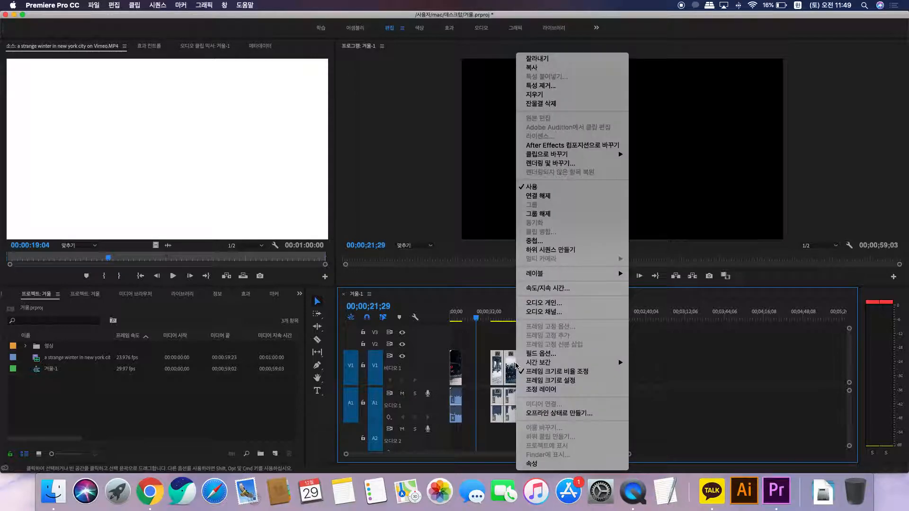
{"action": "left_click", "coordinate": [557, 215]}
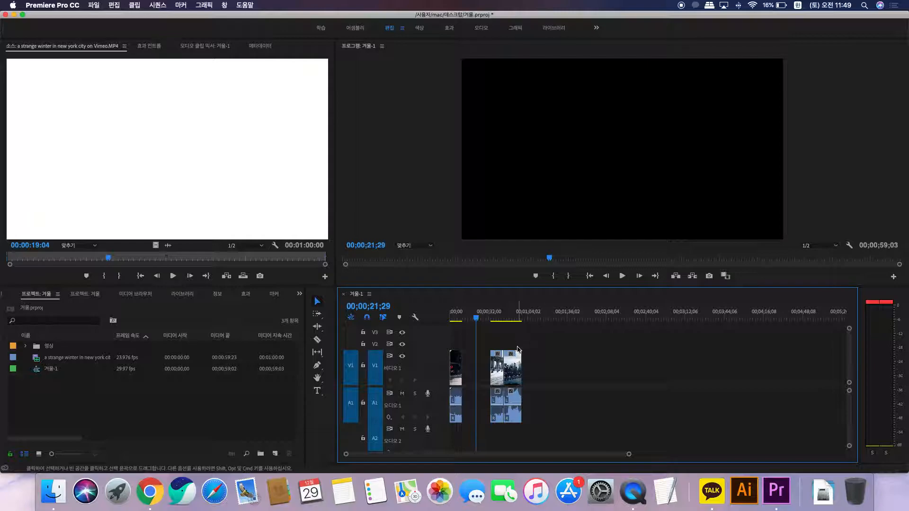
{"action": "left_click_drag", "start_coordinate": [511, 363], "coordinate": [592, 364]}
{"action": "mouse_move", "coordinate": [497, 368]}
{"action": "left_mouse_down"}
{"action": "mouse_move", "coordinate": [536, 371]}
{"action": "mouse_move", "coordinate": [493, 371]}
{"action": "left_mouse_up"}
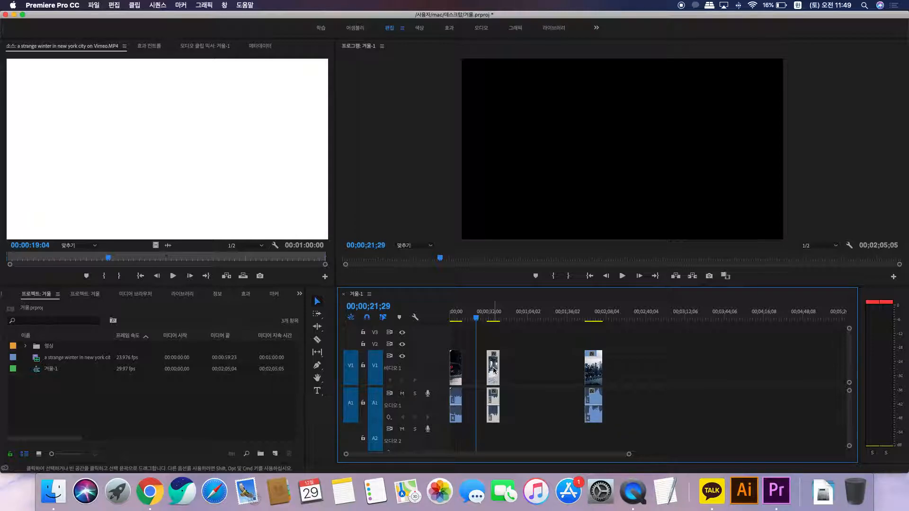
- Place one segment directly after the first clip and stack the other on V2 and A2, both ending at 00;00;21;29
{"action": "left_click_drag", "start_coordinate": [490, 376], "coordinate": [528, 351]}
{"action": "left_click_drag", "start_coordinate": [525, 408], "coordinate": [471, 439]}
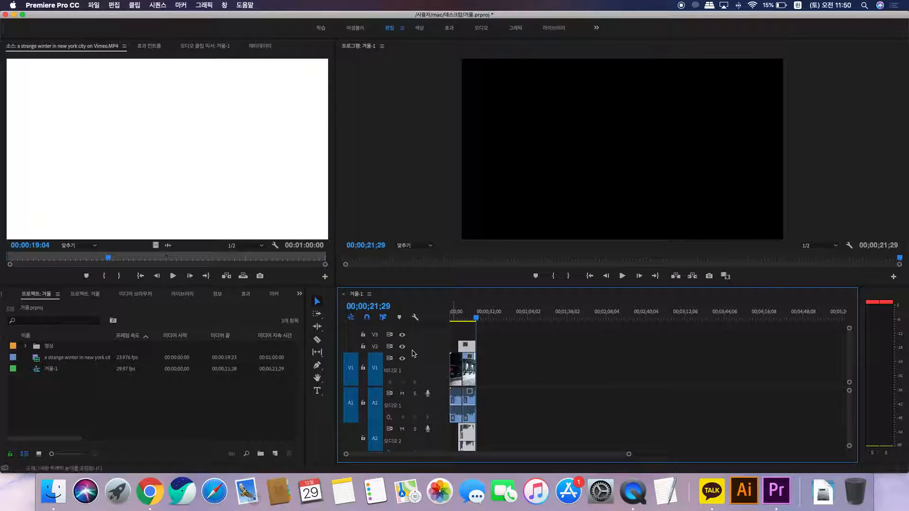
- Turn on track targeting for V2 and V3 and move the playhead to 00;00;16;06
{"action": "left_click", "coordinate": [375, 347]}
{"action": "left_click", "coordinate": [376, 335]}
{"action": "left_click", "coordinate": [377, 349]}
{"action": "left_click", "coordinate": [377, 350]}
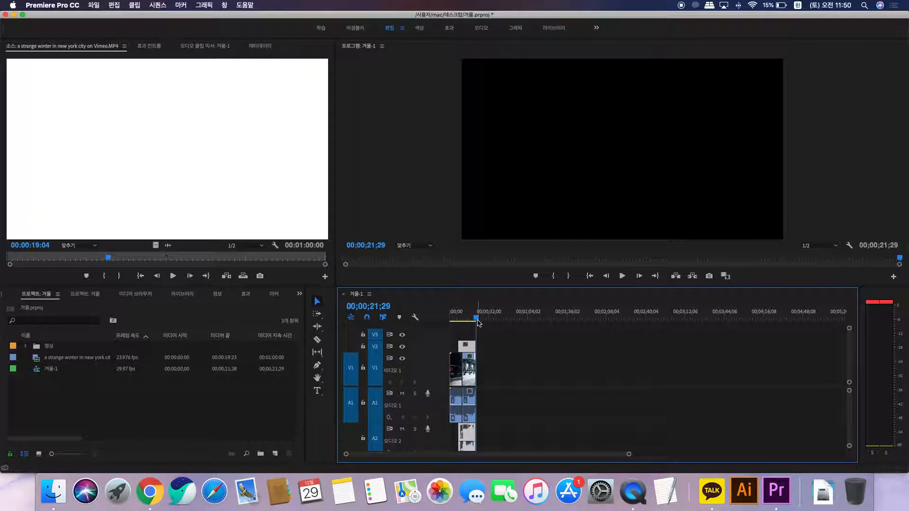
{"action": "mouse_move", "coordinate": [476, 319]}
{"action": "left_mouse_down"}
{"action": "mouse_move", "coordinate": [463, 321]}
{"action": "mouse_move", "coordinate": [472, 322]}
{"action": "left_mouse_up"}
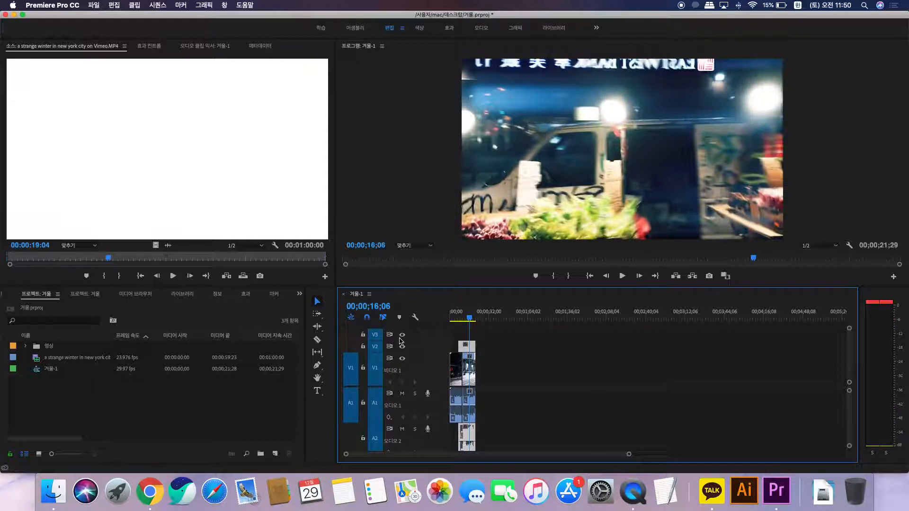
- Use the Track Select Forward tool to move all clips on every track to start at about 00;01;25
{"action": "left_click", "coordinate": [317, 314]}
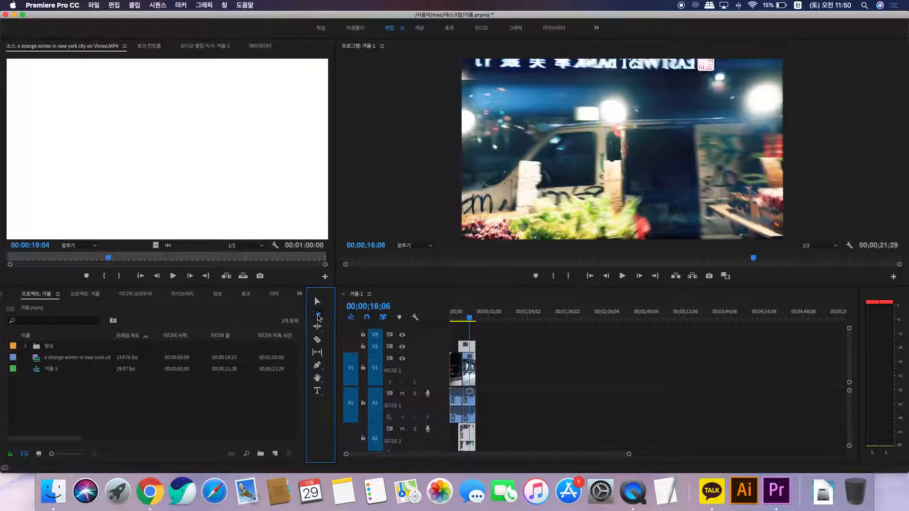
{"action": "left_click", "coordinate": [452, 370]}
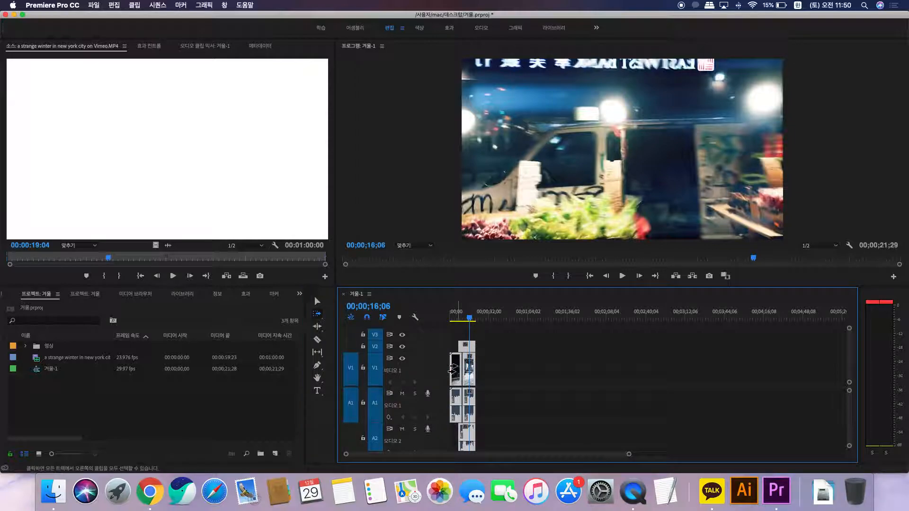
{"action": "left_click_drag", "start_coordinate": [453, 371], "coordinate": [543, 376]}
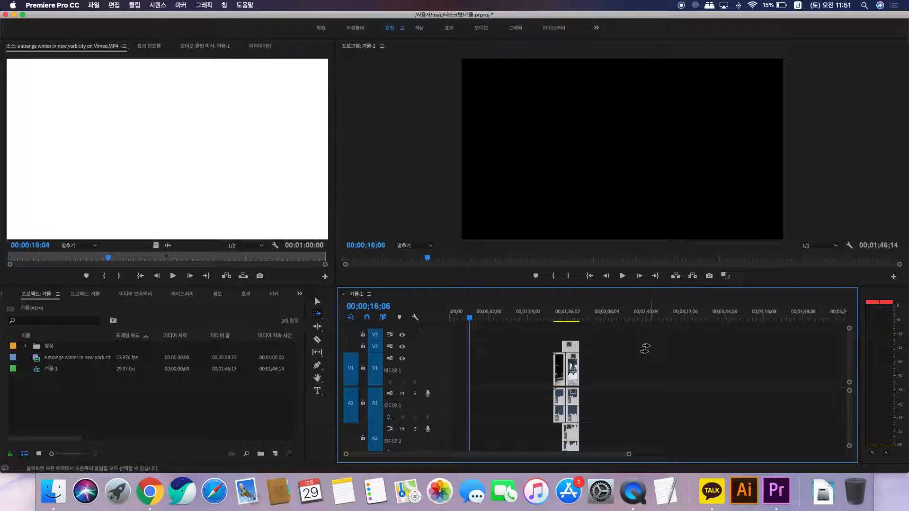
- Move the clips after the first one to end at 00;03;03;22, and shift all clips together to end at 00;04;02;12
{"action": "left_click", "coordinate": [639, 370]}
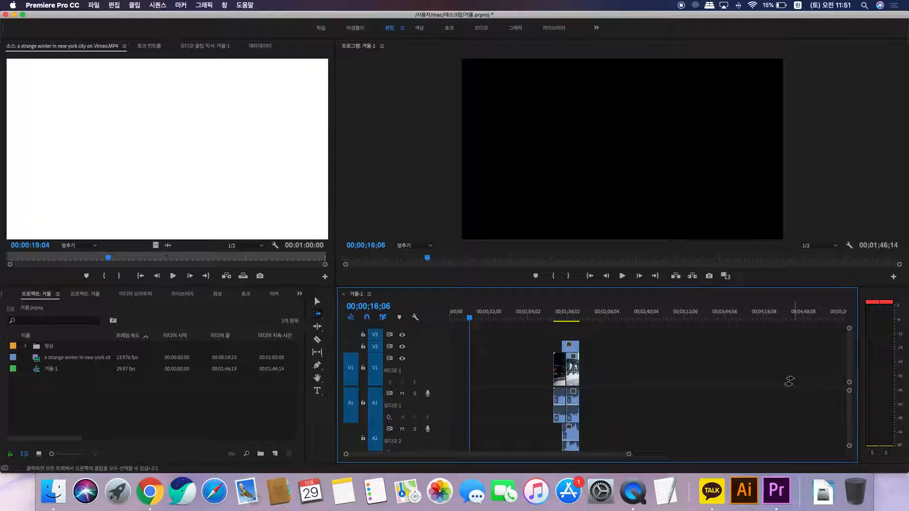
{"action": "left_click", "coordinate": [516, 371]}
{"action": "left_click", "coordinate": [592, 370]}
{"action": "left_click_drag", "start_coordinate": [572, 369], "coordinate": [666, 370]}
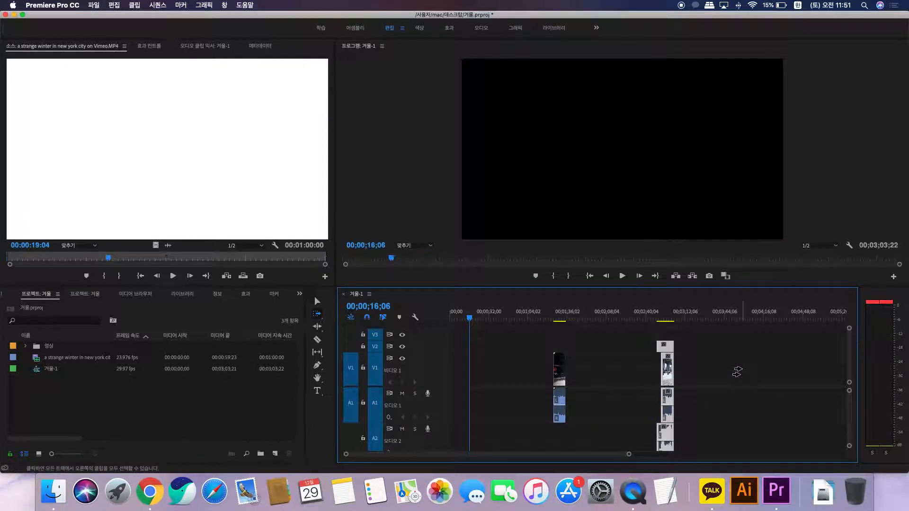
{"action": "left_click_drag", "start_coordinate": [559, 372], "coordinate": [631, 372]}
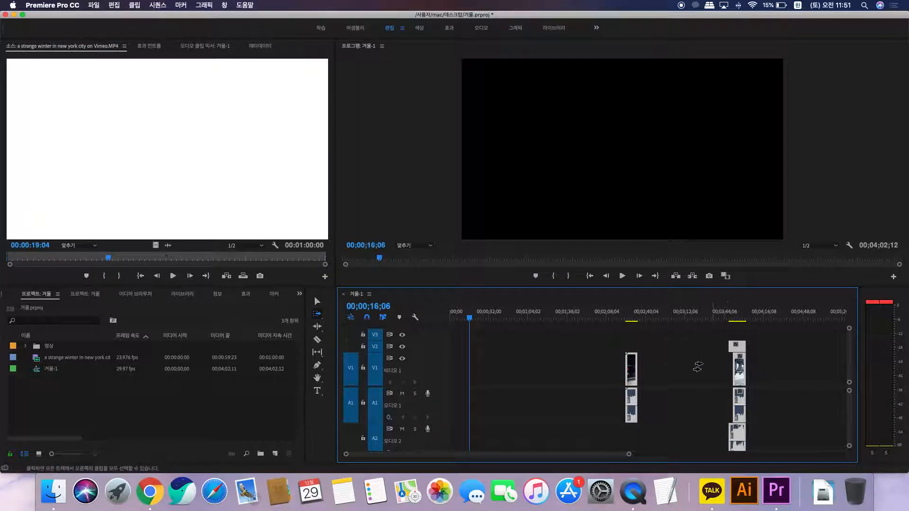
- Move all clips back to the sequence start and bring the later clips on all tracks up against the first clip
{"action": "left_click_drag", "start_coordinate": [632, 369], "coordinate": [450, 377]}
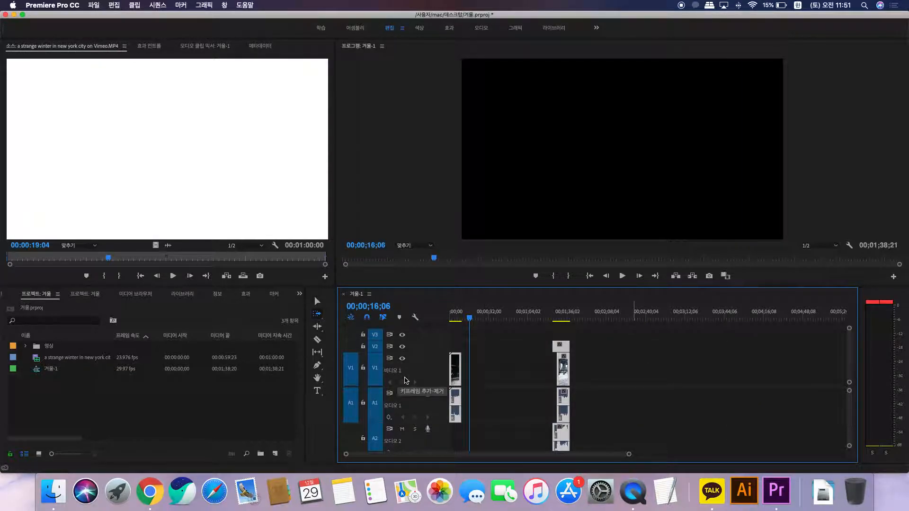
{"action": "left_click_drag", "start_coordinate": [582, 371], "coordinate": [473, 369]}
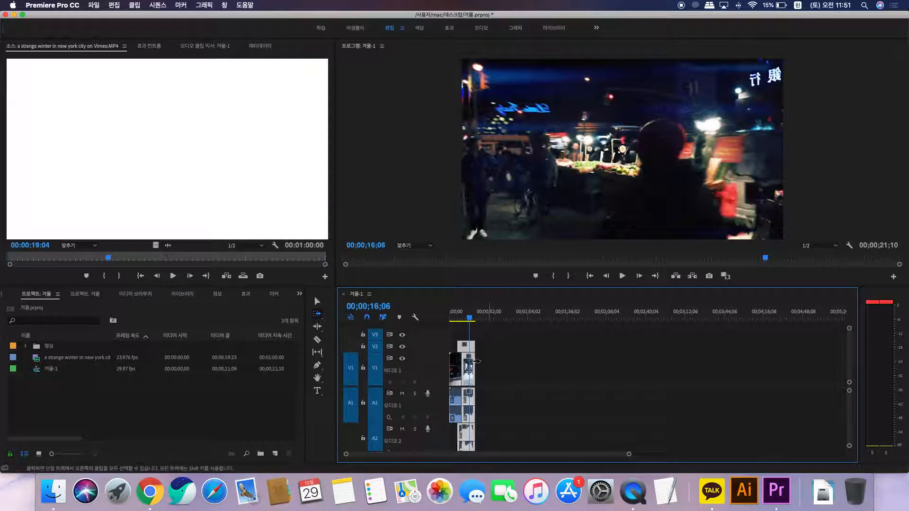
{"action": "left_click", "coordinate": [514, 362], "text": "shift"}
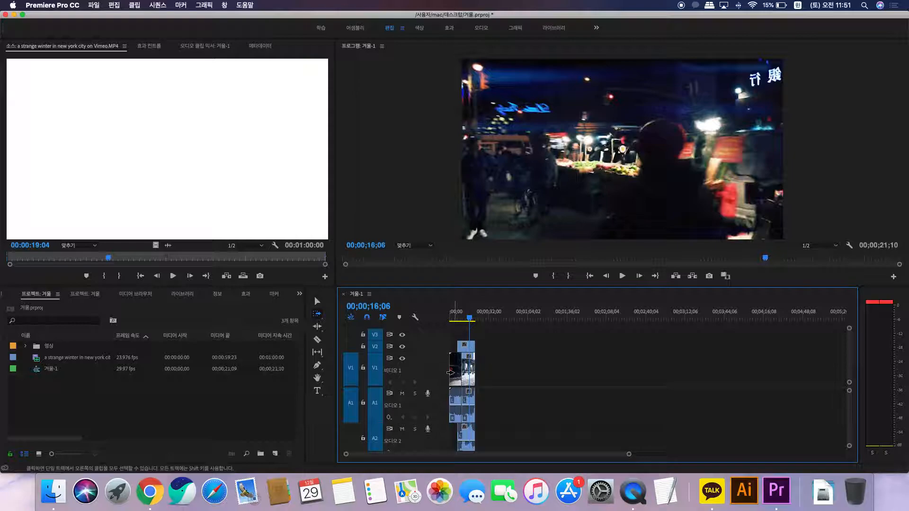
- Try selecting and shifting only the V1 clips and their audio forward from the first clip with the single-track selection
{"action": "left_click_drag", "start_coordinate": [458, 370], "coordinate": [582, 380]}
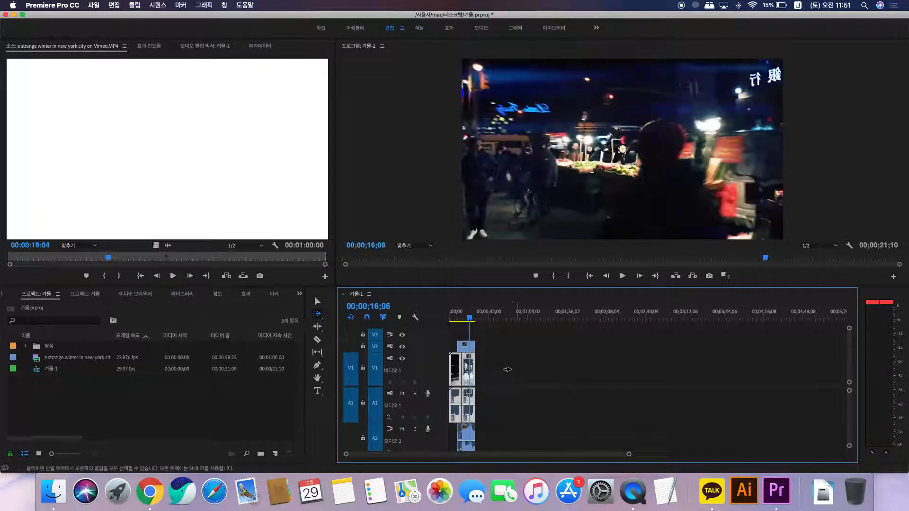
{"action": "left_click", "coordinate": [508, 368]}
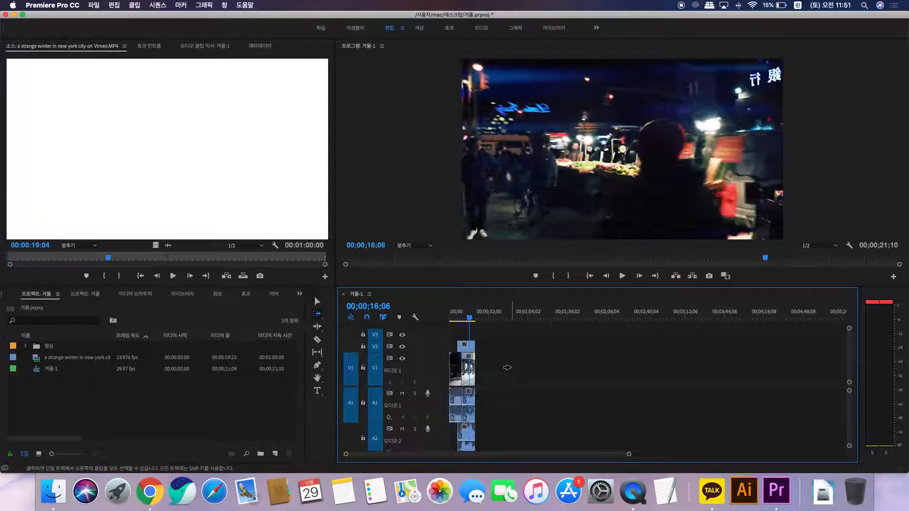
{"action": "left_click", "coordinate": [455, 369]}
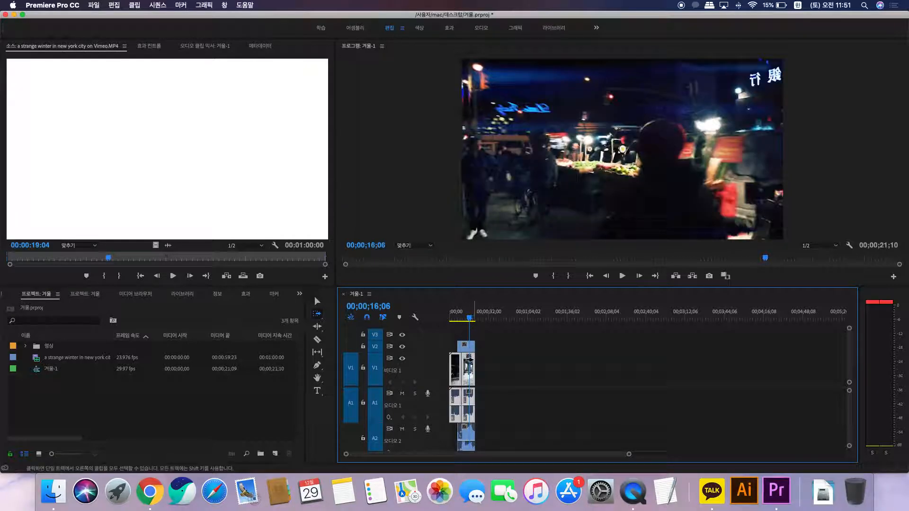
- Try moving the clips forward across all tracks from the second segment, and undo the move
{"action": "left_click", "coordinate": [501, 361]}
{"action": "left_click_drag", "start_coordinate": [470, 365], "coordinate": [594, 376]}
{"action": "left_click", "coordinate": [469, 366]}
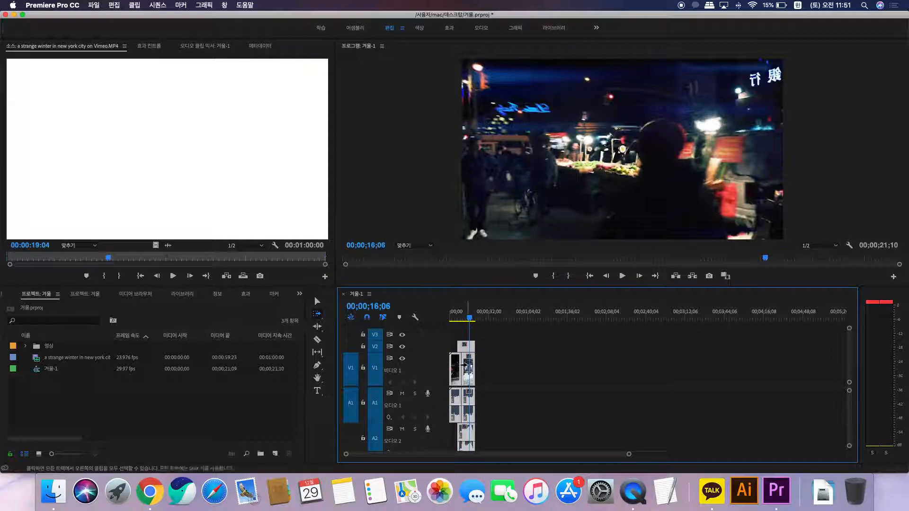
{"action": "left_click_drag", "start_coordinate": [468, 366], "coordinate": [586, 377]}
{"action": "left_click", "coordinate": [515, 366]}
{"action": "key", "text": "super+z"}
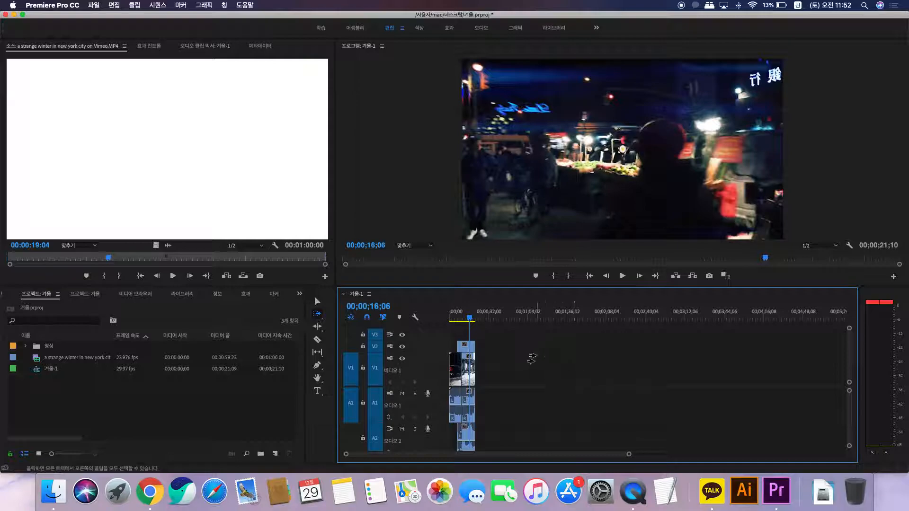
- Return to the Selection tool and copy only the video of the V2 clip to about 00;01;24 on the same track
{"action": "left_click", "coordinate": [318, 301]}
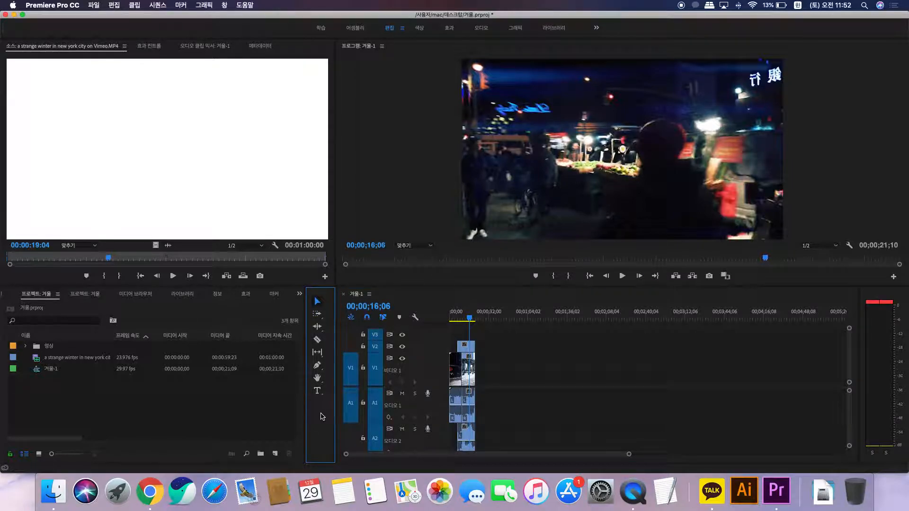
{"action": "left_click", "coordinate": [544, 380]}
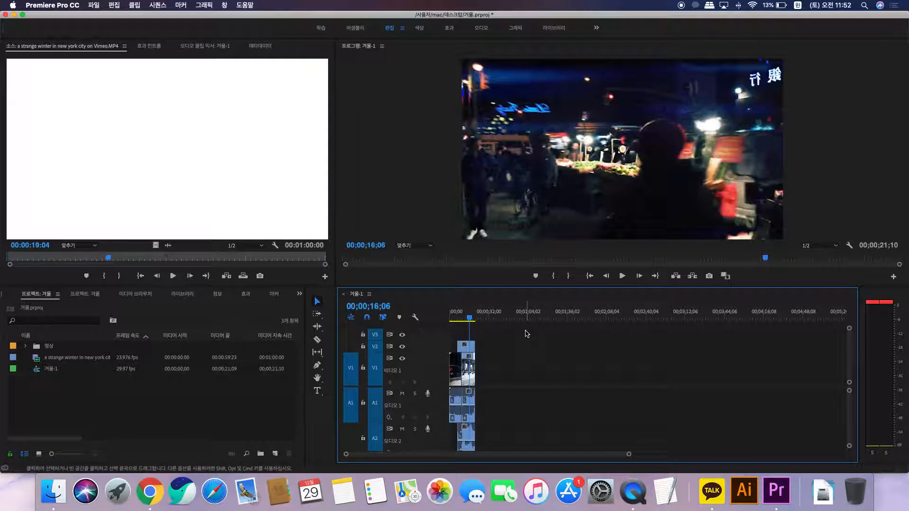
{"action": "left_click_drag", "start_coordinate": [467, 346], "coordinate": [578, 344]}
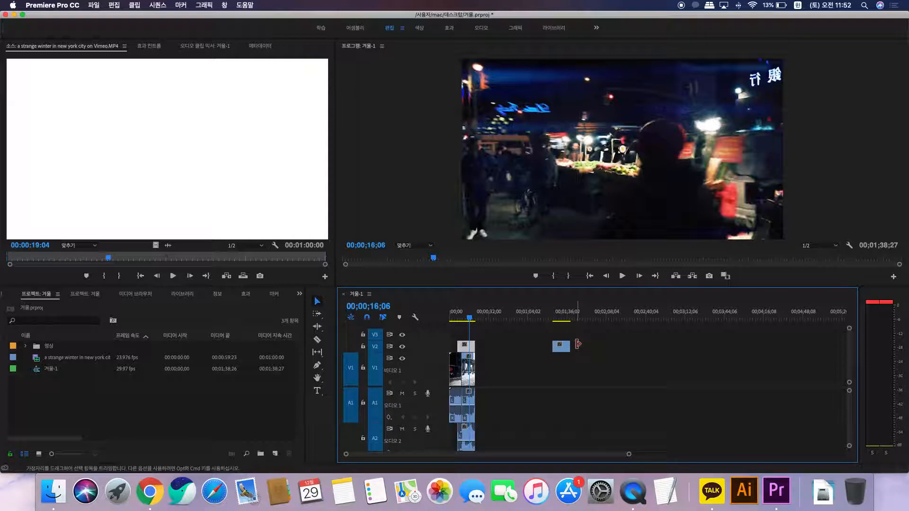
- Undo the V2 clip copy, try copying only the second V1 clip's video to about 00;00;59, and undo that copy
{"action": "key", "text": "super+z"}
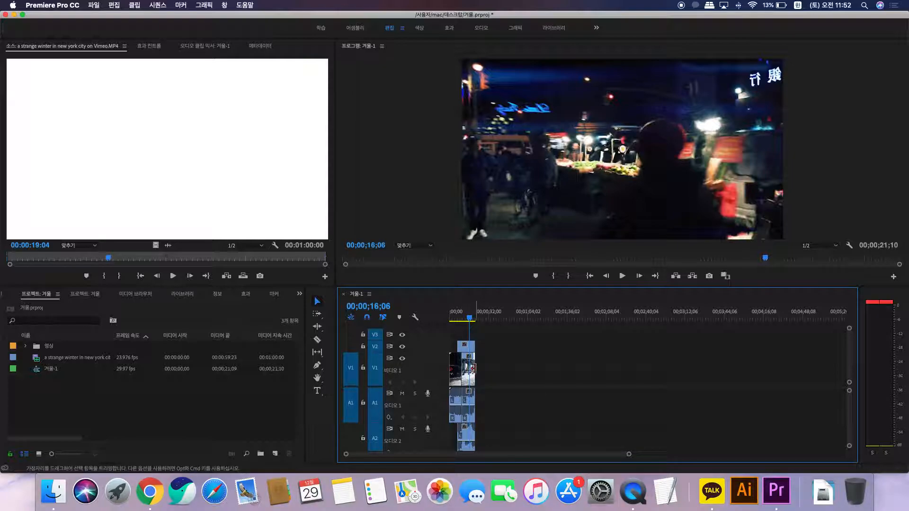
{"action": "left_click_drag", "start_coordinate": [472, 368], "coordinate": [517, 377]}
{"action": "key", "text": "super+z"}
{"action": "key", "text": "equal"}
{"action": "key", "text": "equal"}
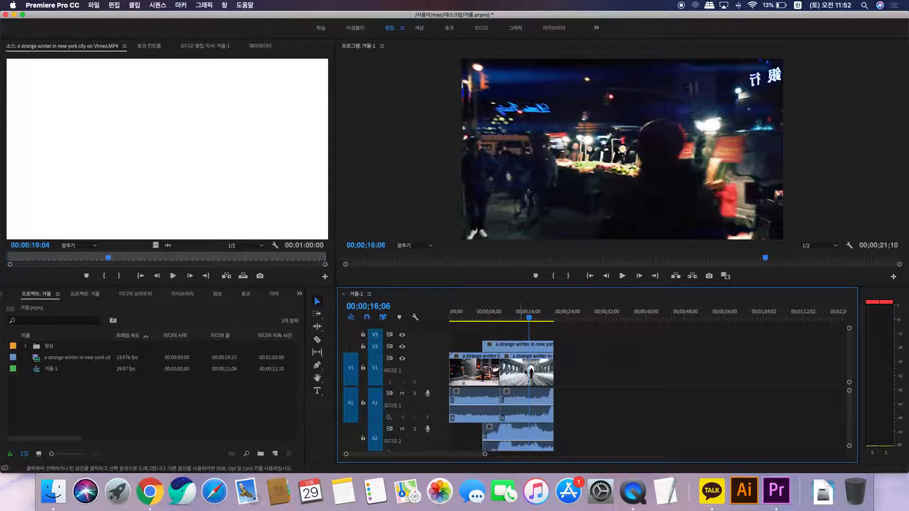
{"action": "left_click_drag", "start_coordinate": [545, 370], "coordinate": [785, 373]}
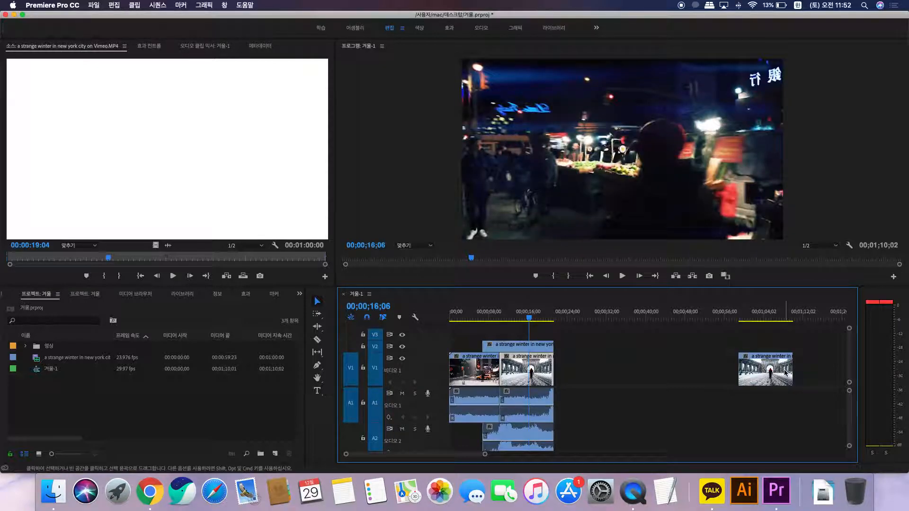
{"action": "key", "text": "super+z"}
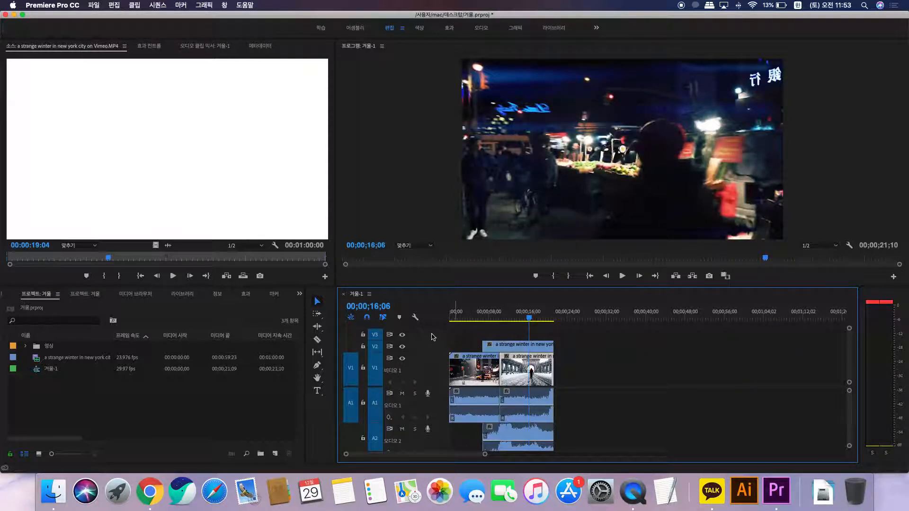
- Turn off inserting sequences as nests, and try copying only the video of each V1 clip further along the track
{"action": "left_click", "coordinate": [351, 318]}
{"action": "left_click_drag", "start_coordinate": [536, 371], "coordinate": [732, 378]}
{"action": "key", "text": "super+z"}
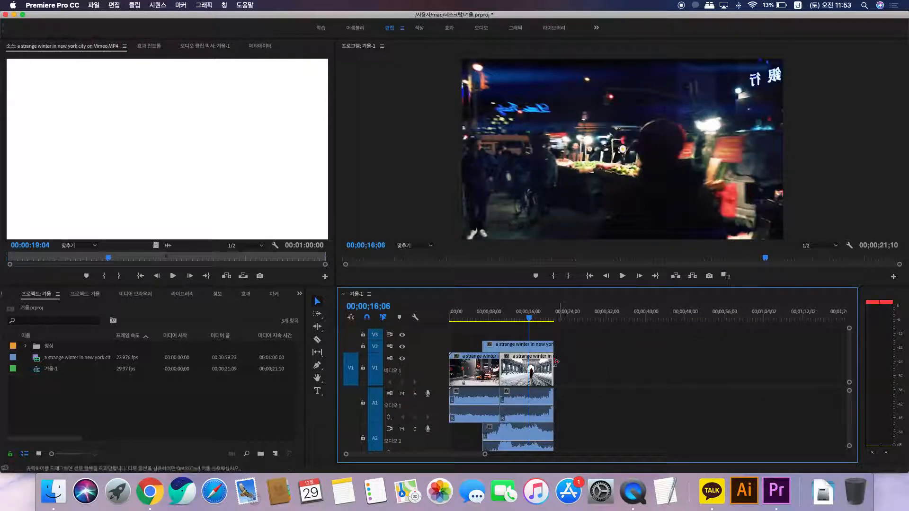
{"action": "left_click_drag", "start_coordinate": [486, 374], "coordinate": [701, 377]}
{"action": "key", "text": "super+z"}
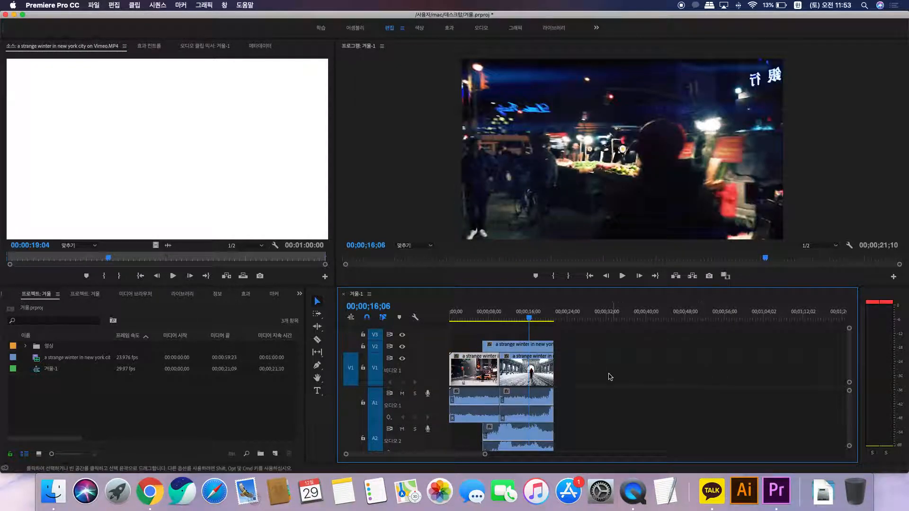
- Copy the second V1 clip with its audio to about 00;00;40 on the same tracks, and undo the copy
{"action": "left_click", "coordinate": [539, 379]}
{"action": "left_click_drag", "start_coordinate": [543, 382], "coordinate": [679, 382]}
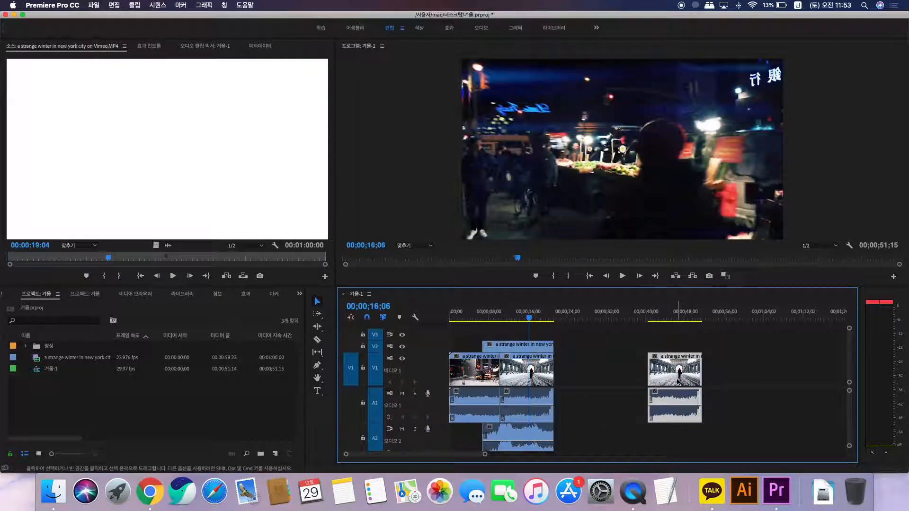
{"action": "key", "text": "super+z"}
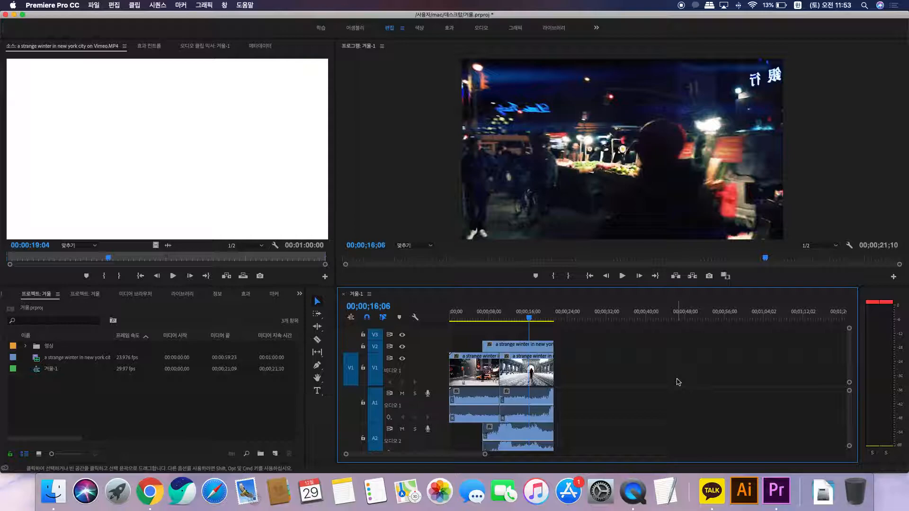
- Select the V2 clip and second V1 clip with their audio, try copying them further along the timeline, and undo it
{"action": "left_click_drag", "start_coordinate": [583, 333], "coordinate": [527, 436]}
{"action": "left_click_drag", "start_coordinate": [553, 377], "coordinate": [728, 373]}
{"action": "key", "text": "super+z"}
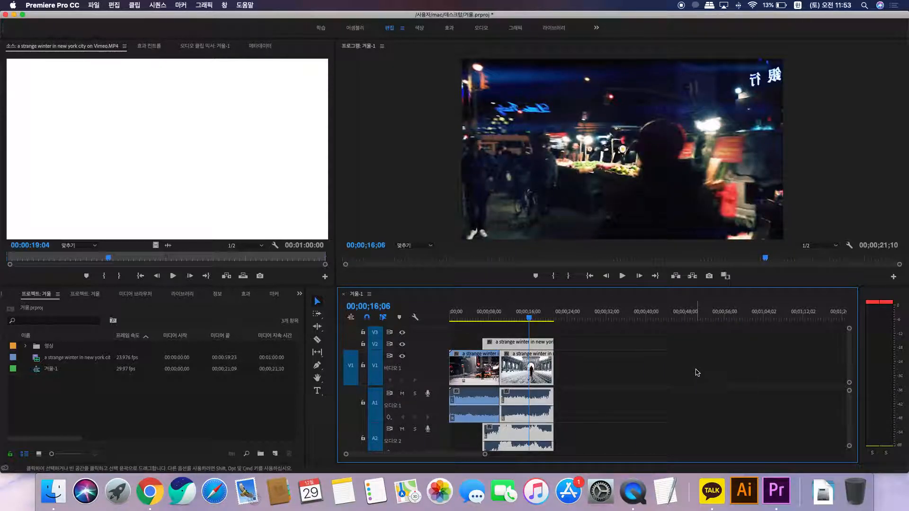
- Paste copies of the V2 and second V1 clips with their audio at 00;00;43;06, repeat the duplication, and remove the copies
{"action": "left_click", "coordinate": [662, 315]}
{"action": "key", "text": "super+v"}
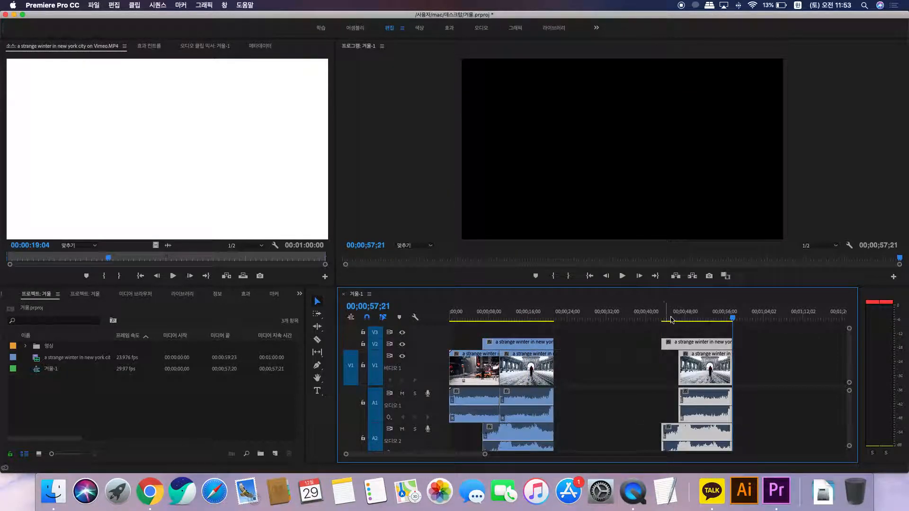
{"action": "key", "text": "super+z"}
{"action": "left_click_drag", "start_coordinate": [588, 336], "coordinate": [503, 446]}
{"action": "left_click_drag", "start_coordinate": [538, 374], "coordinate": [717, 374]}
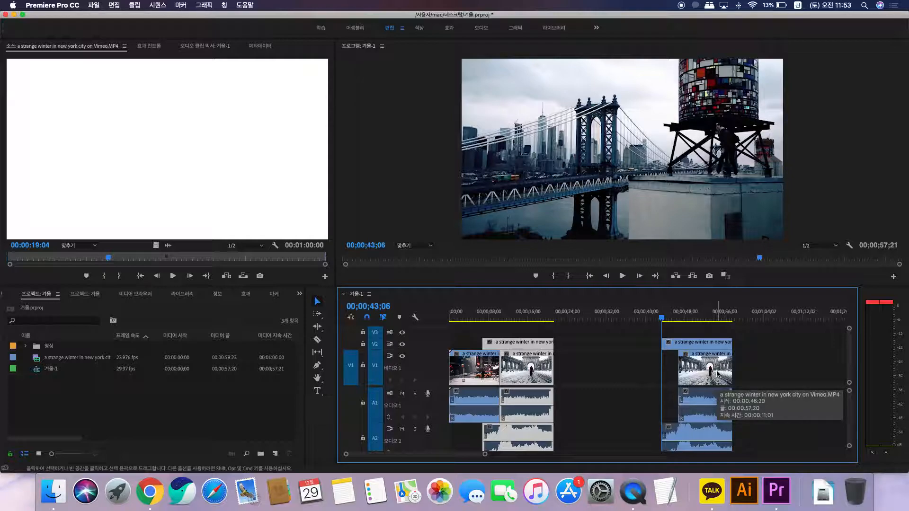
{"action": "key", "text": "Delete"}
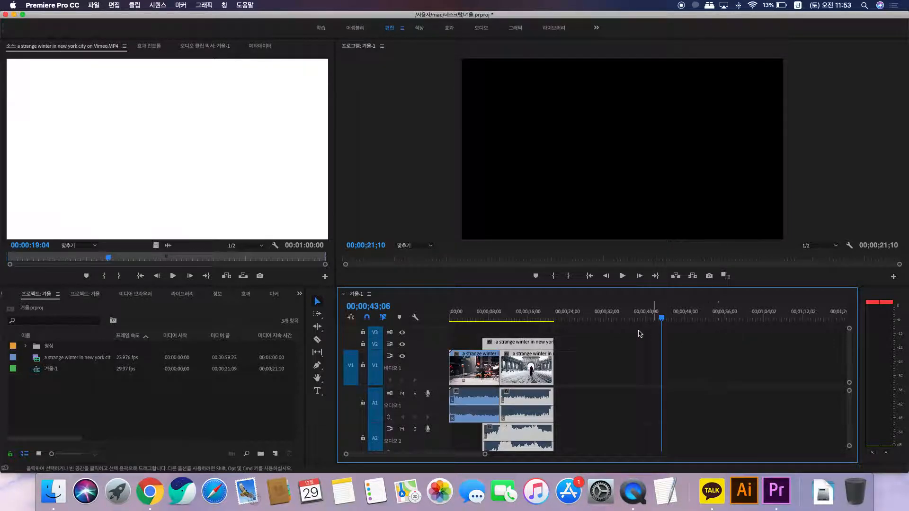
- Play the sequence from its start in the maximised Program monitor, restore the layout, and scrub to 00;00;15;16
{"action": "left_click_drag", "start_coordinate": [543, 322], "coordinate": [445, 327]}
{"action": "left_click", "coordinate": [415, 213]}
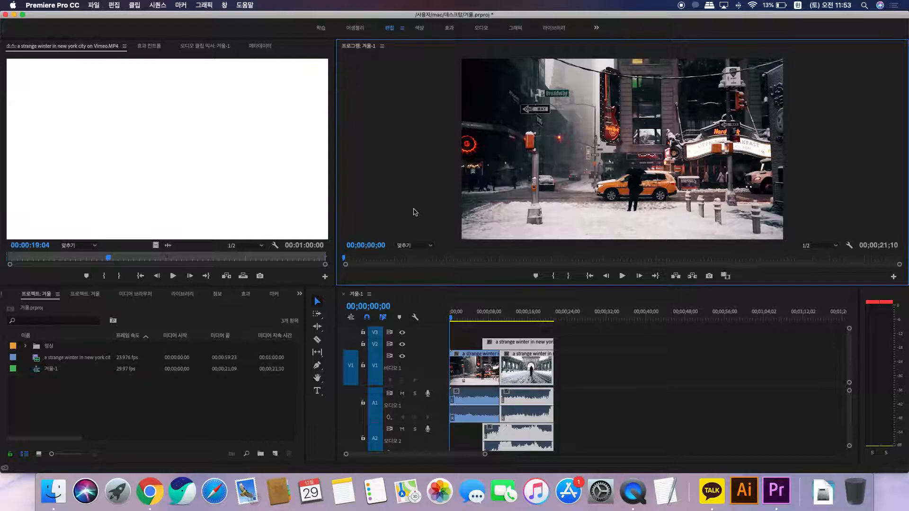
{"action": "key", "text": "grave"}
{"action": "key", "text": "space"}
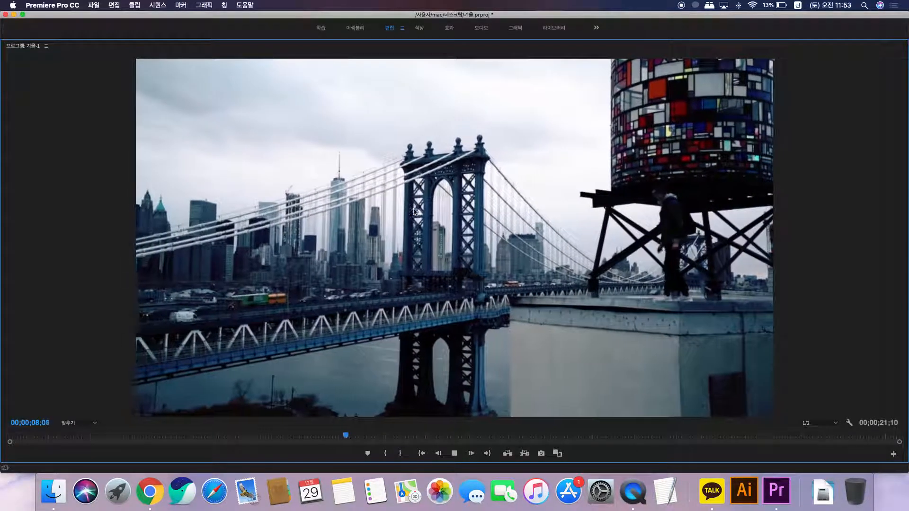
{"action": "key", "text": "space"}
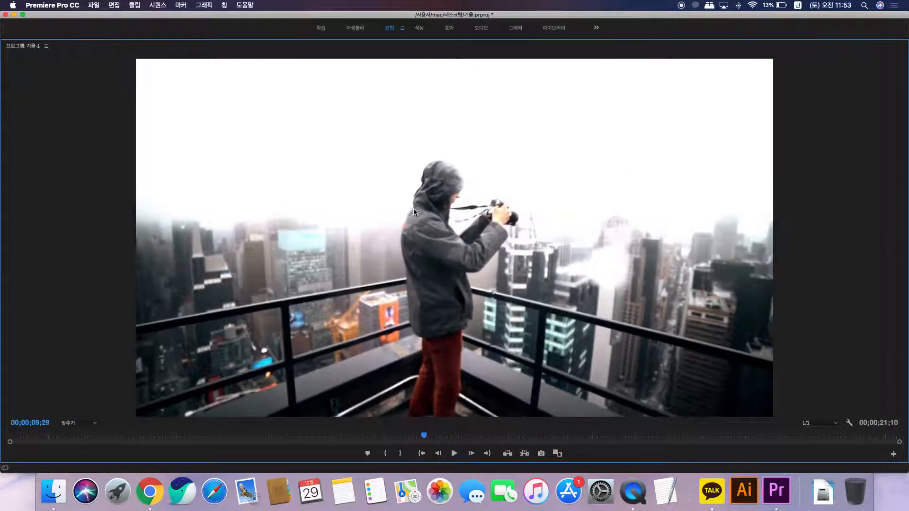
{"action": "key", "text": "grave"}
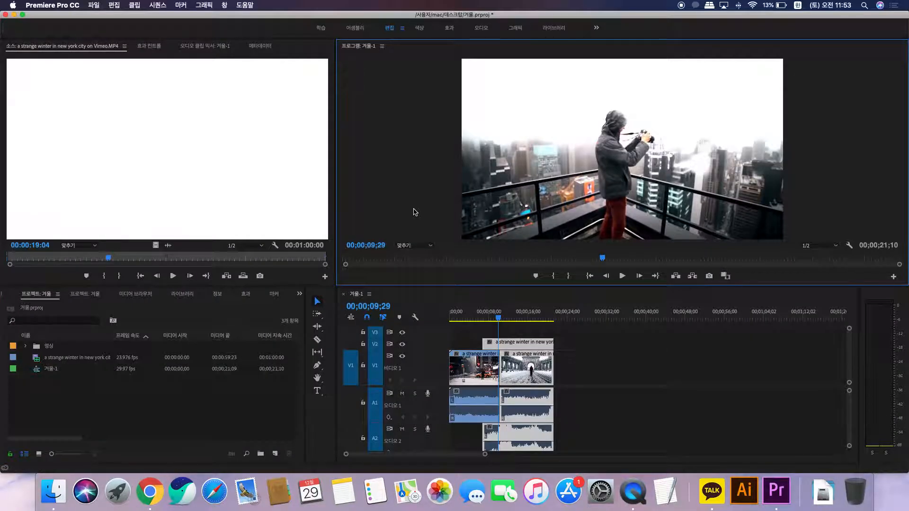
{"action": "left_click_drag", "start_coordinate": [499, 319], "coordinate": [526, 319]}
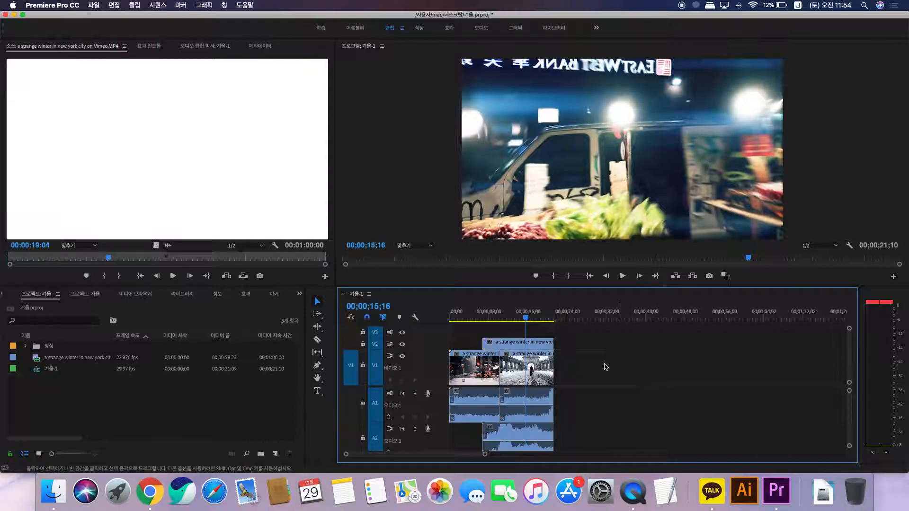
- Delete the V2 and second V1 clips with their audio, and undo back to the single uncut clip on V1
{"action": "left_click_drag", "start_coordinate": [579, 335], "coordinate": [514, 435]}
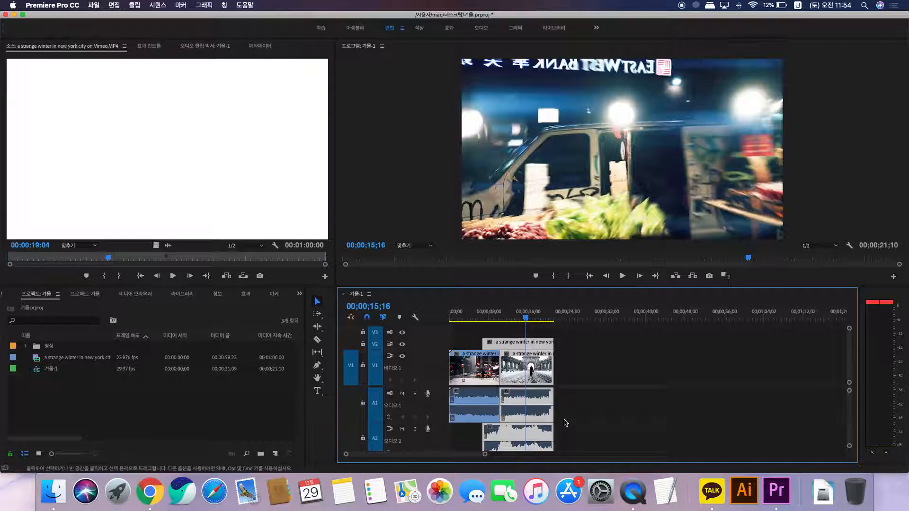
{"action": "key", "text": "Delete"}
{"action": "key", "text": "super+z"}
{"action": "key", "text": "super+z"}
{"action": "key", "text": "super+z"}
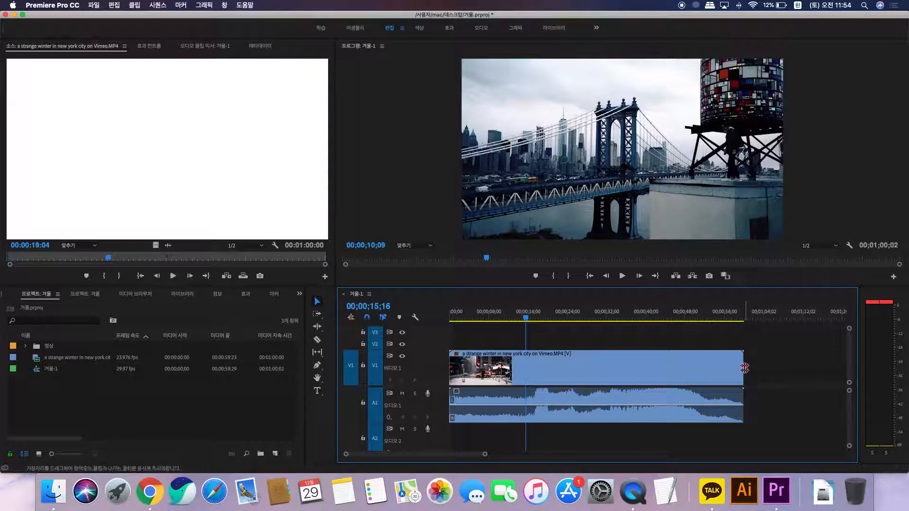
- Trim the V1 clip's end to about 00;00;44;20, undo it, and try extending the end beyond its full length
{"action": "left_click_drag", "start_coordinate": [743, 368], "coordinate": [668, 371]}
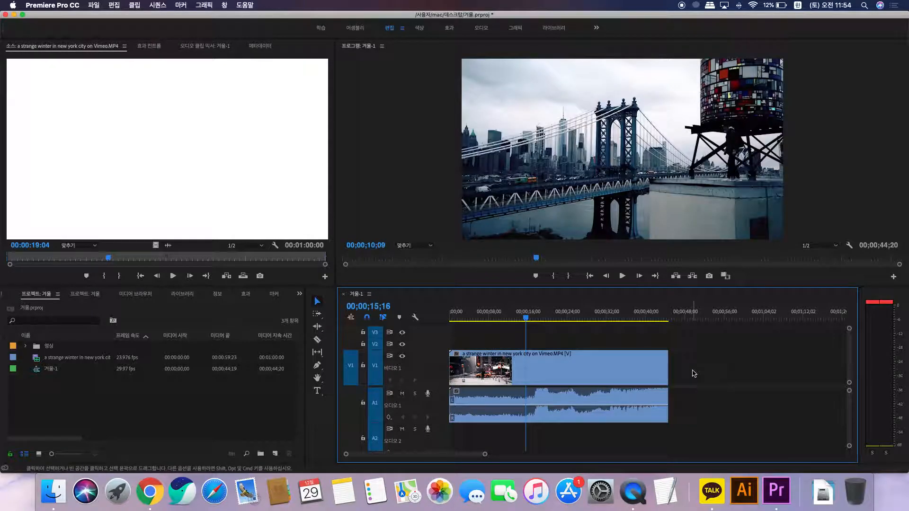
{"action": "key", "text": "super+z"}
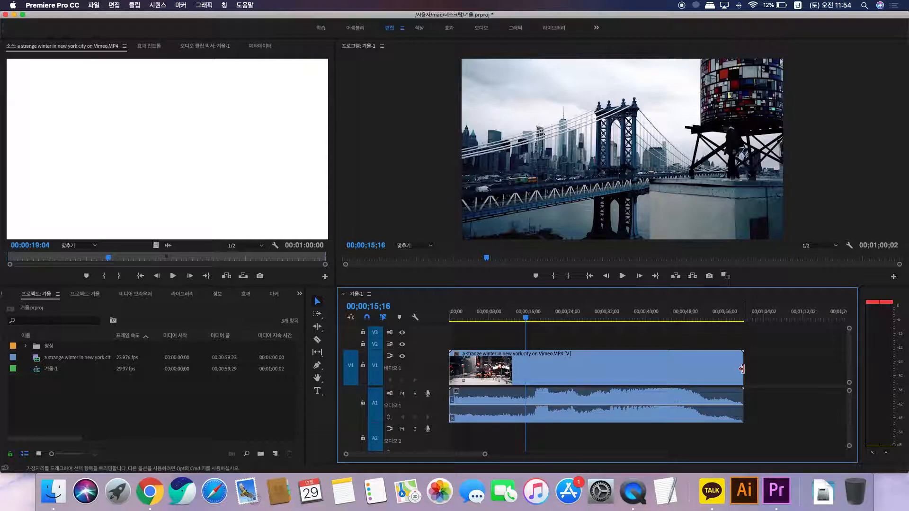
{"action": "mouse_move", "coordinate": [742, 369]}
{"action": "left_mouse_down"}
{"action": "mouse_move", "coordinate": [726, 368]}
{"action": "mouse_move", "coordinate": [740, 370]}
{"action": "left_mouse_up"}
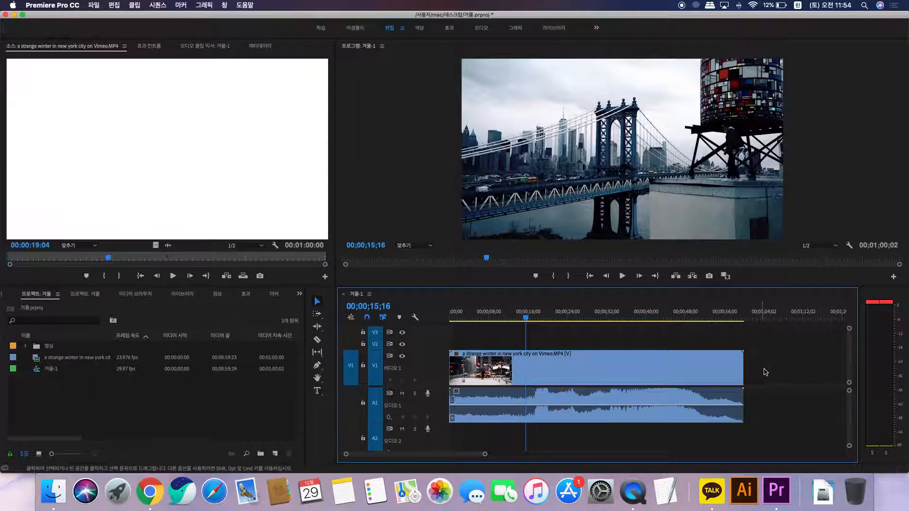
{"action": "left_click_drag", "start_coordinate": [726, 374], "coordinate": [753, 371]}
{"action": "key", "text": "super+z"}
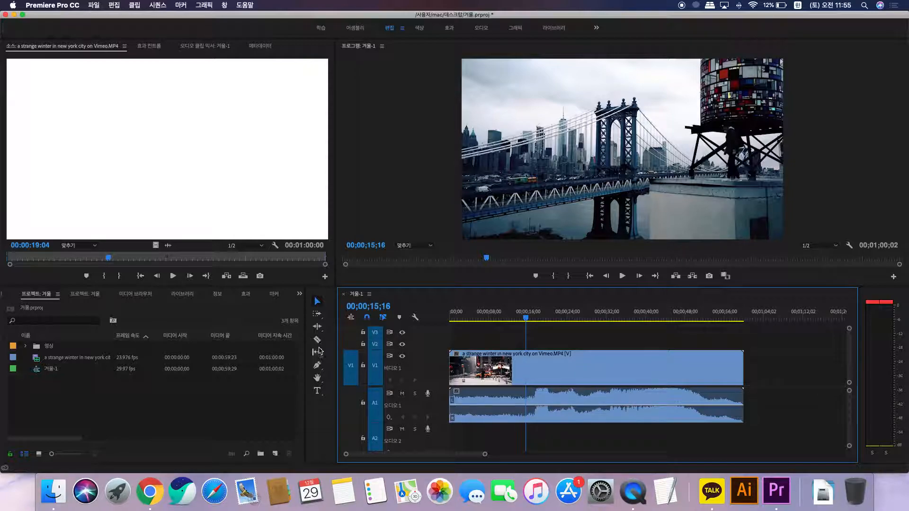
- Compress the V1 clip and its audio to about 00;00;17;09 with the Rate Stretch tool
{"action": "key", "text": "r"}
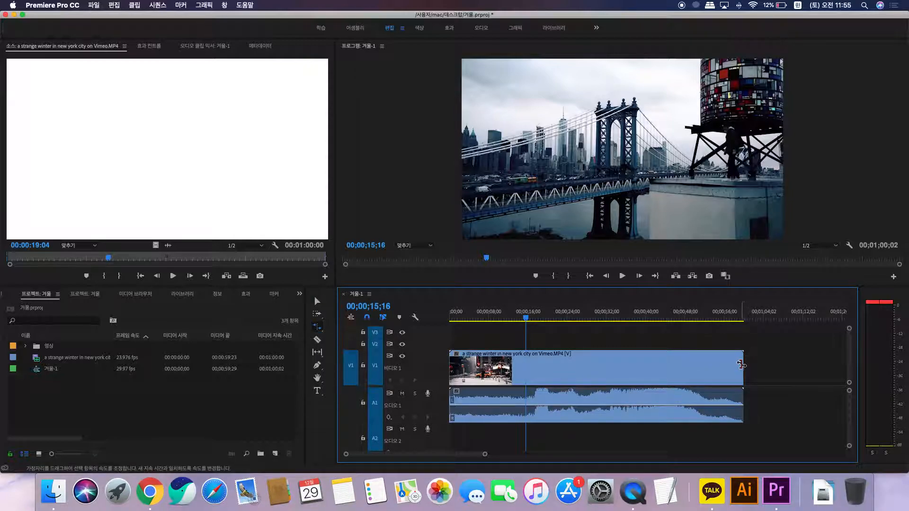
{"action": "key", "text": "v"}
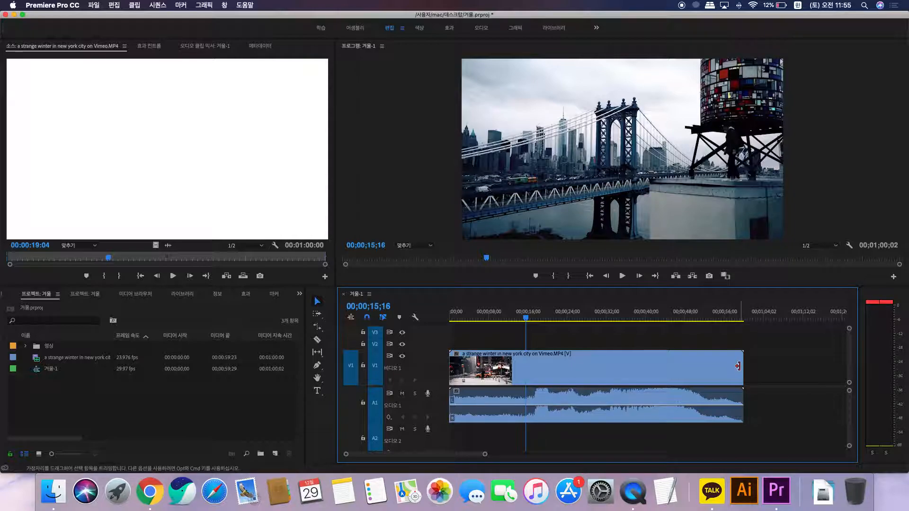
{"action": "key", "text": "b"}
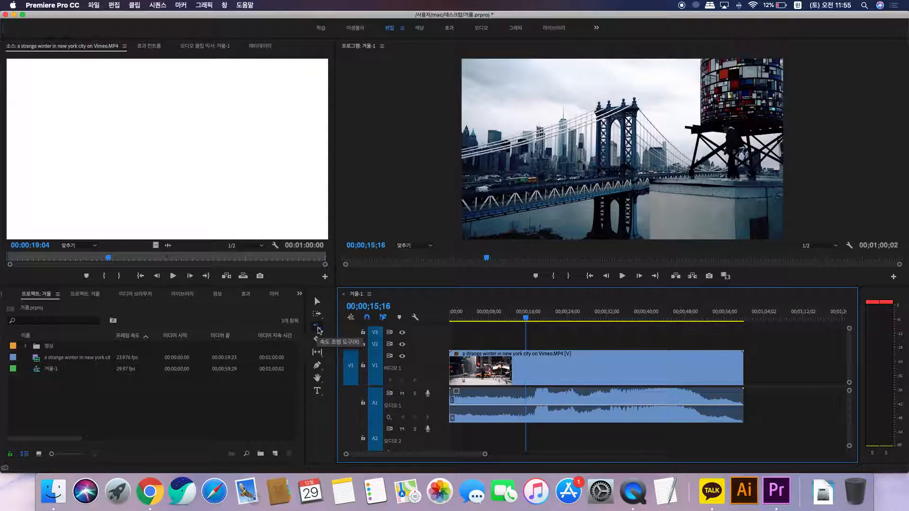
{"action": "left_click", "coordinate": [320, 330]}
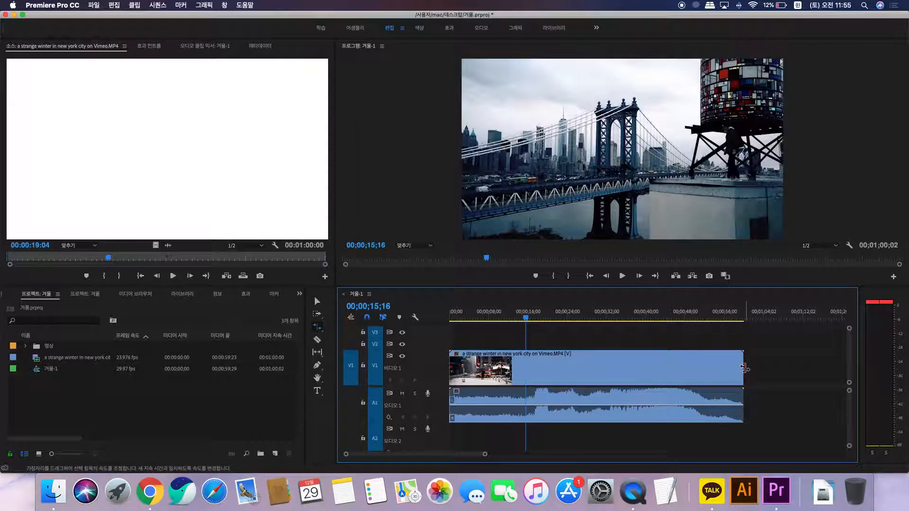
{"action": "left_click_drag", "start_coordinate": [743, 366], "coordinate": [534, 362]}
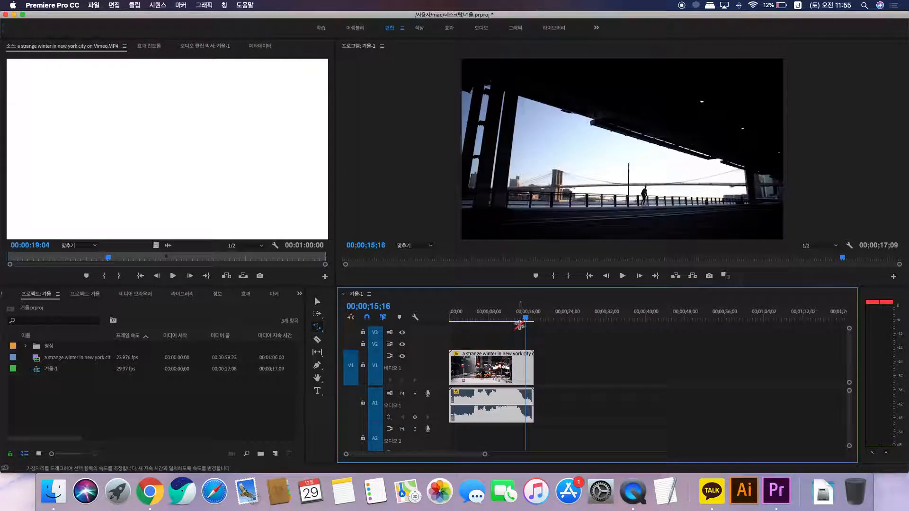
- Play the rate-stretched clip from the start, undo the stretch, and return to the Selection tool
{"action": "key", "text": "Home"}
{"action": "key", "text": "space"}
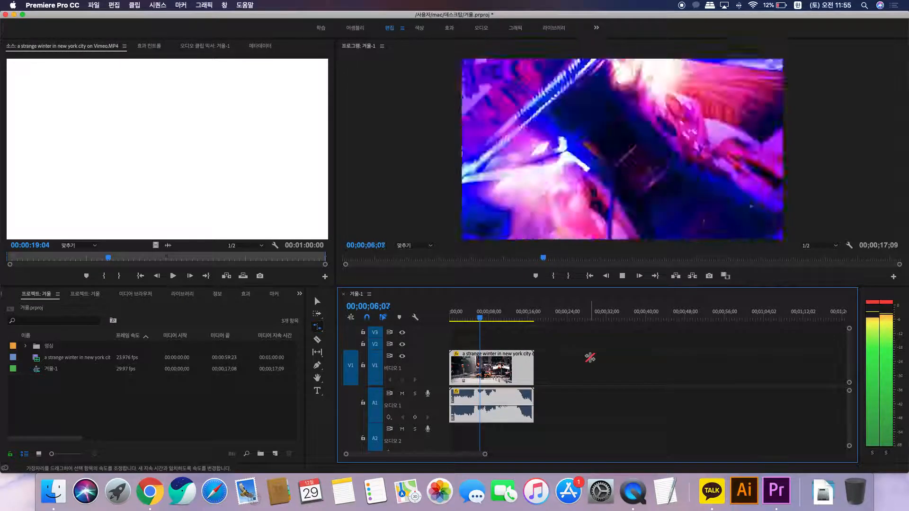
{"action": "key", "text": "space"}
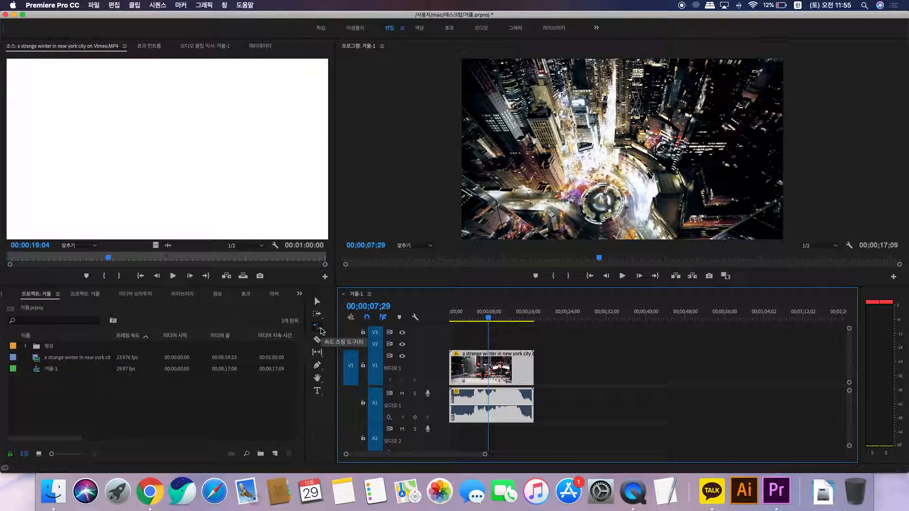
{"action": "left_click", "coordinate": [318, 327]}
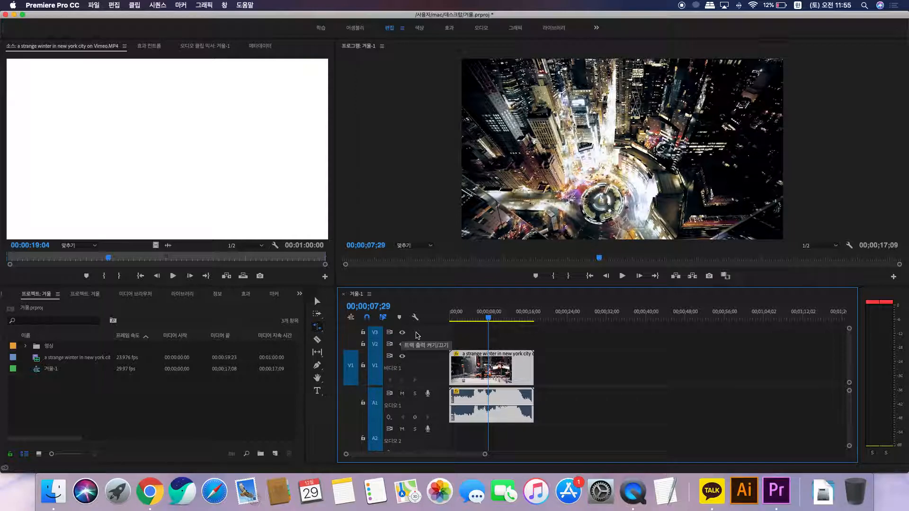
{"action": "key", "text": "super+z"}
{"action": "key", "text": "v"}
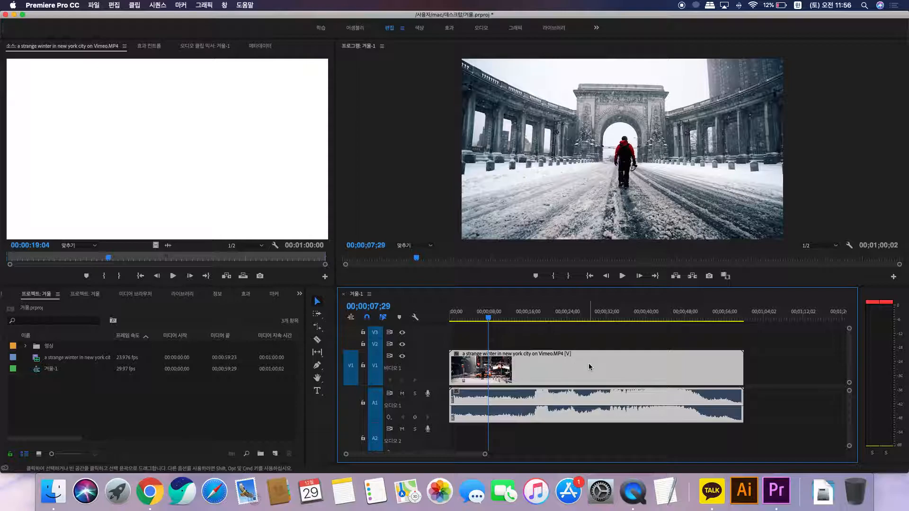
- Set the V1 clip's speed to 300% through its Speed/Duration settings
{"action": "right_click", "coordinate": [590, 366]}
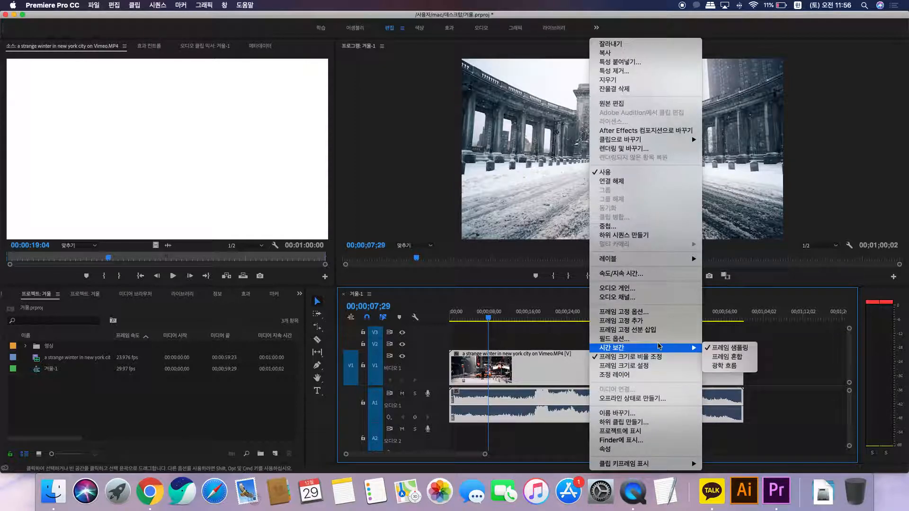
{"action": "left_click", "coordinate": [637, 275]}
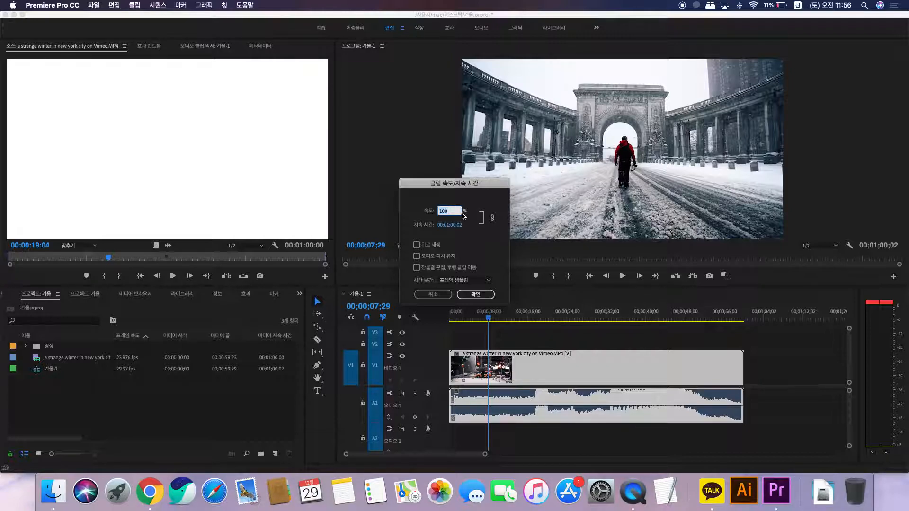
{"action": "type", "text": "3"}
{"action": "key", "text": "Return"}
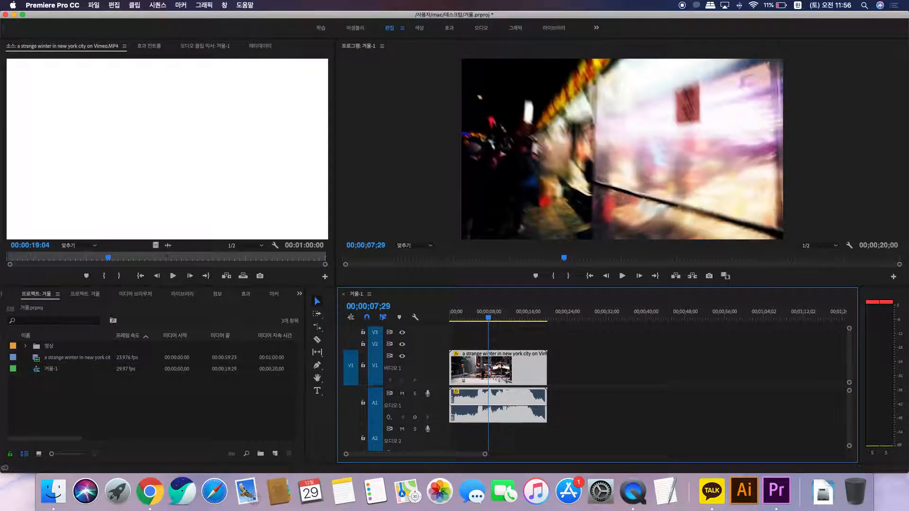
- Undo the 300% speed change and set the V1 clip's speed to 50% through its Speed/Duration settings
{"action": "key", "text": "super+z"}
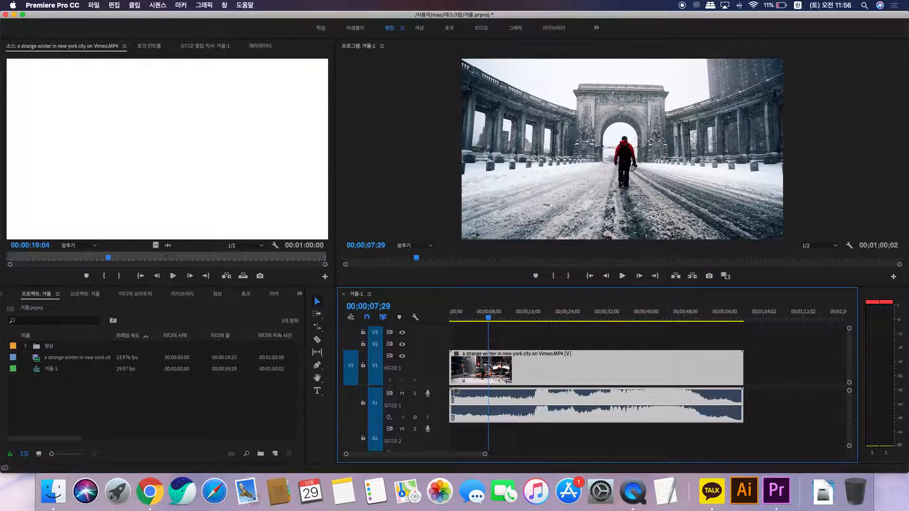
{"action": "right_click", "coordinate": [571, 357]}
{"action": "left_click", "coordinate": [625, 274]}
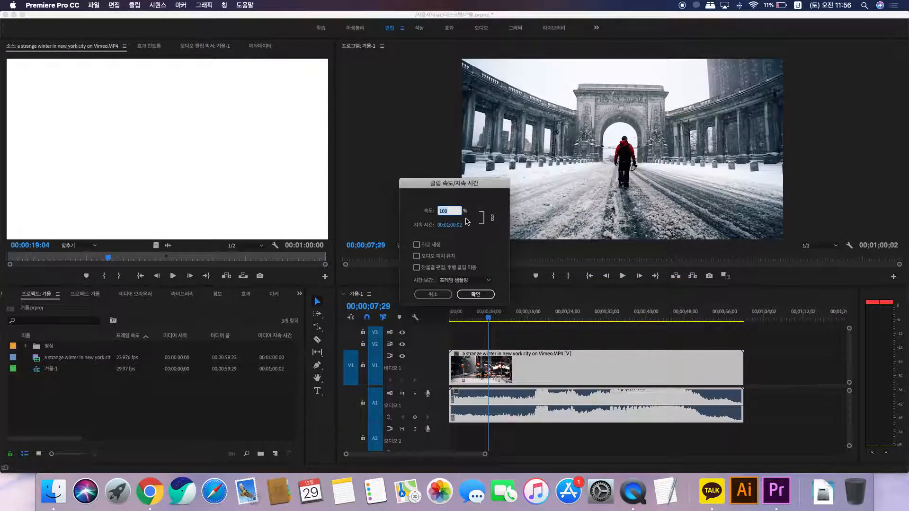
{"action": "type", "text": "50"}
{"action": "key", "text": "Return"}
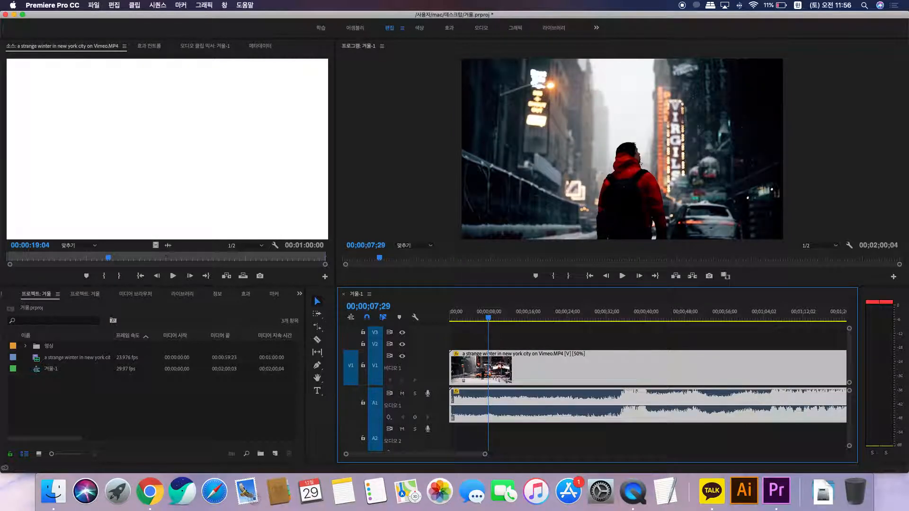
- Play the slowed V1 clip from the playhead and from about 00;00;38, then undo the 50% speed change
{"action": "key", "text": "space"}
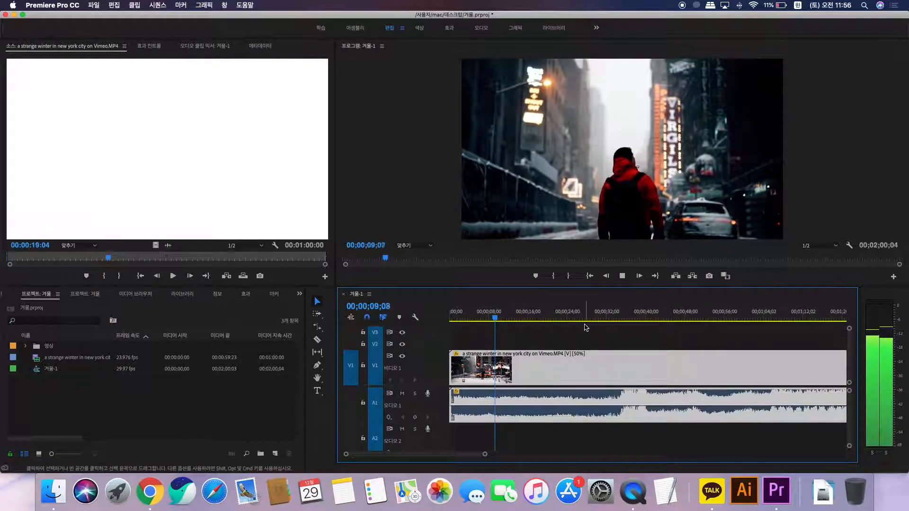
{"action": "key", "text": "space"}
{"action": "left_click", "coordinate": [640, 316]}
{"action": "key", "text": "space"}
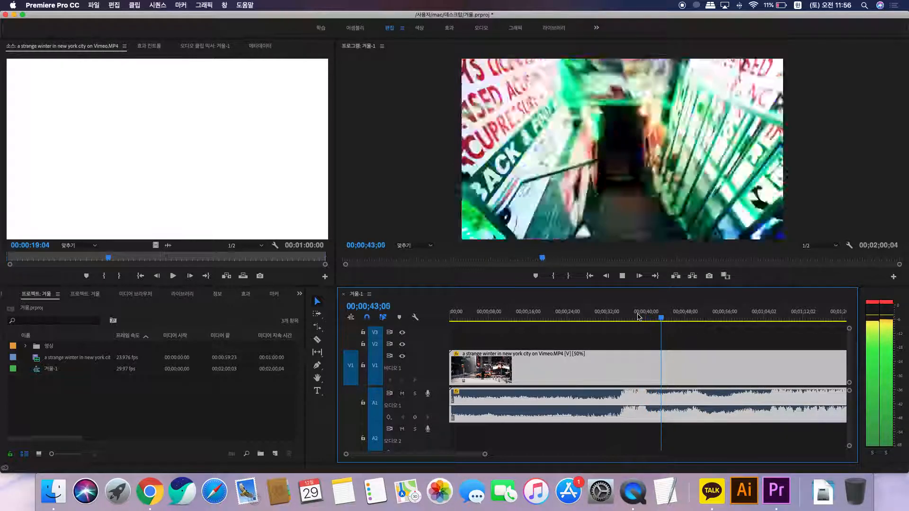
{"action": "key", "text": "super+z"}
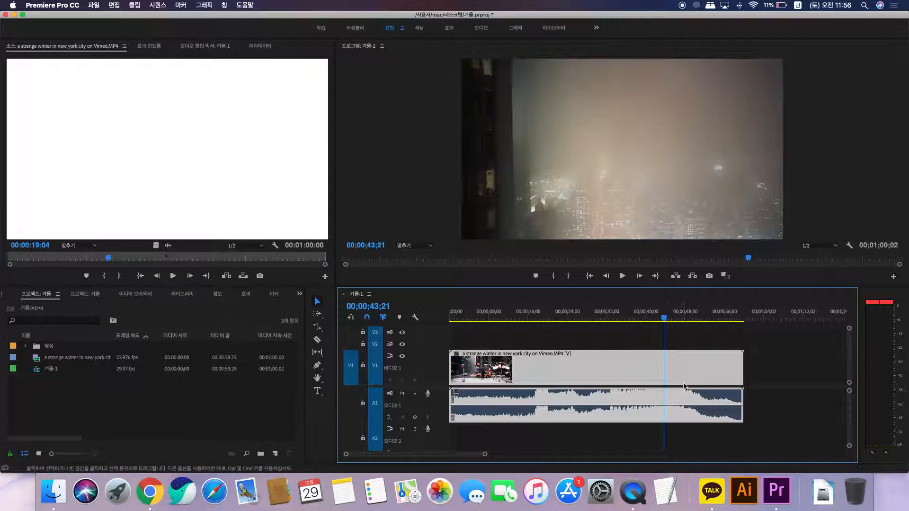
- Review the V1 clip's Speed/Duration settings twice, closing them without applying changes
{"action": "right_click", "coordinate": [649, 376]}
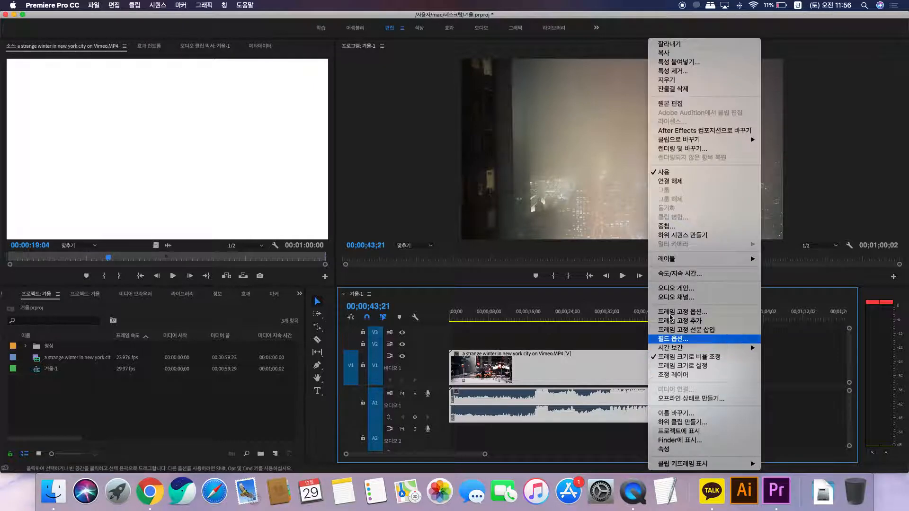
{"action": "left_click", "coordinate": [718, 274]}
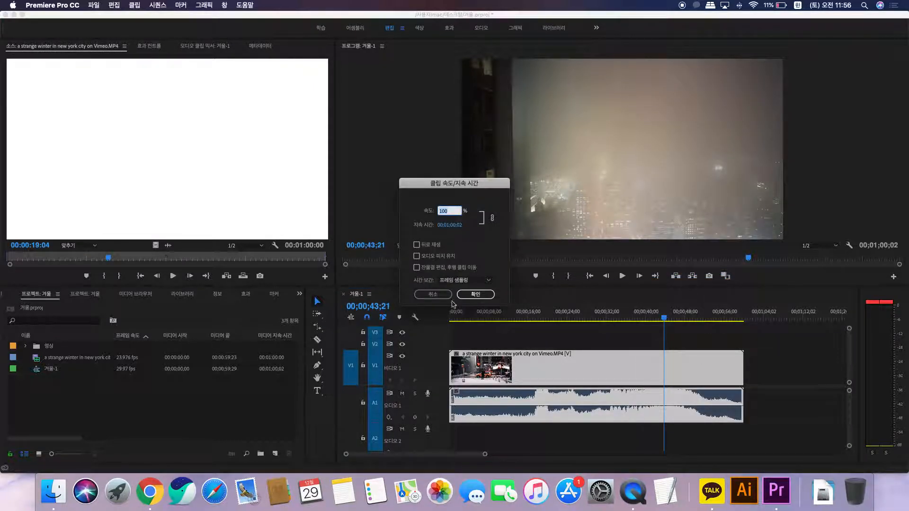
{"action": "left_click", "coordinate": [433, 294]}
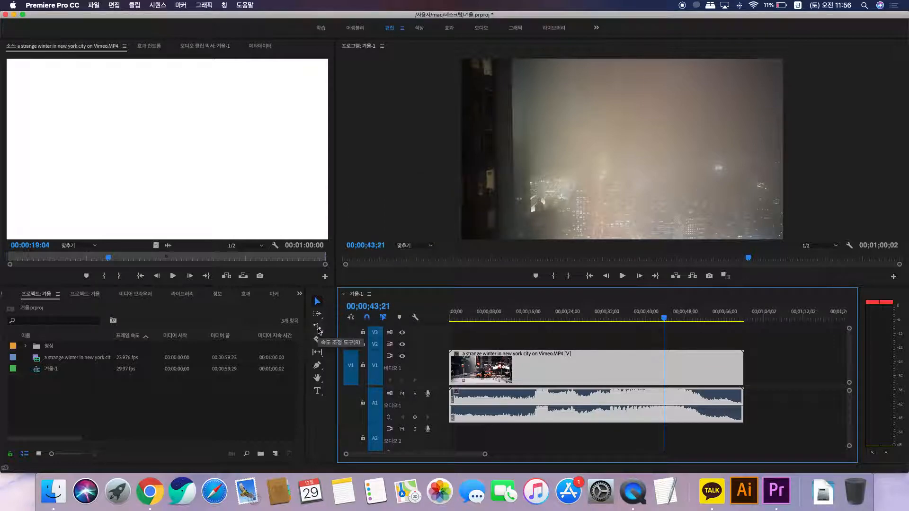
{"action": "right_click", "coordinate": [710, 372]}
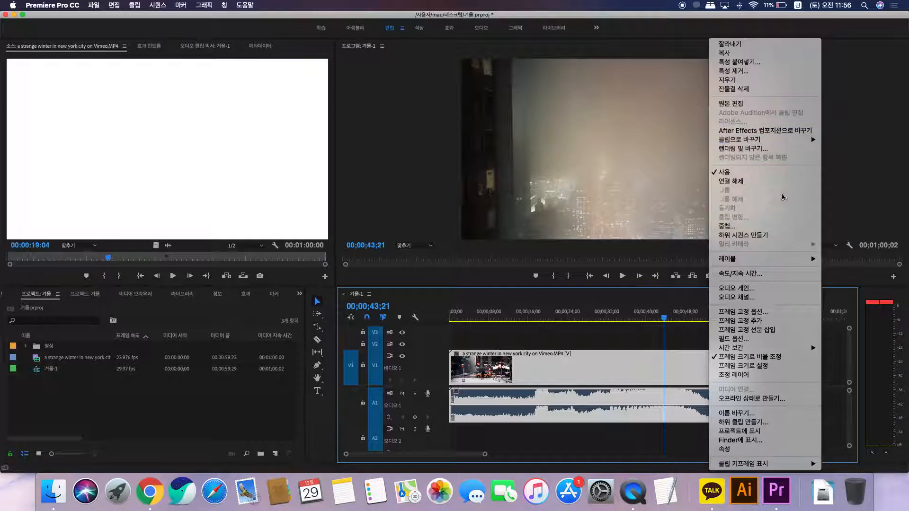
{"action": "left_click", "coordinate": [761, 274]}
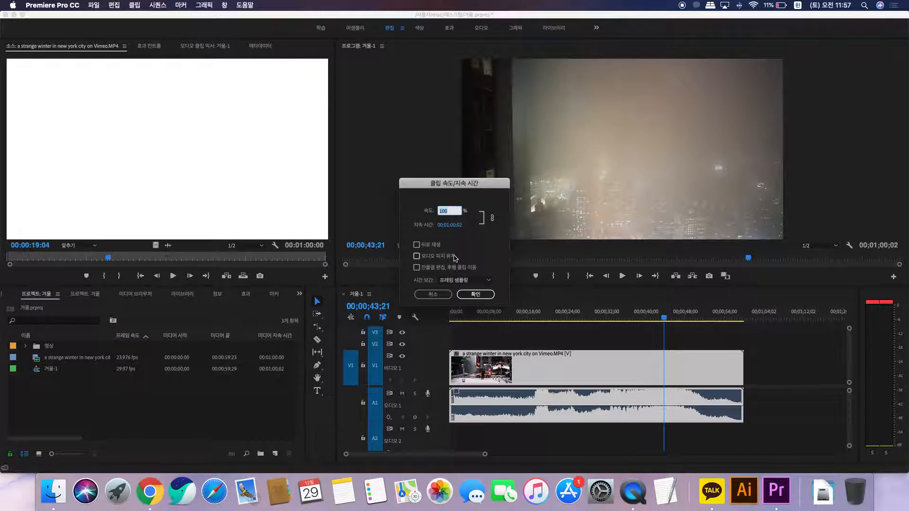
{"action": "left_click", "coordinate": [439, 294]}
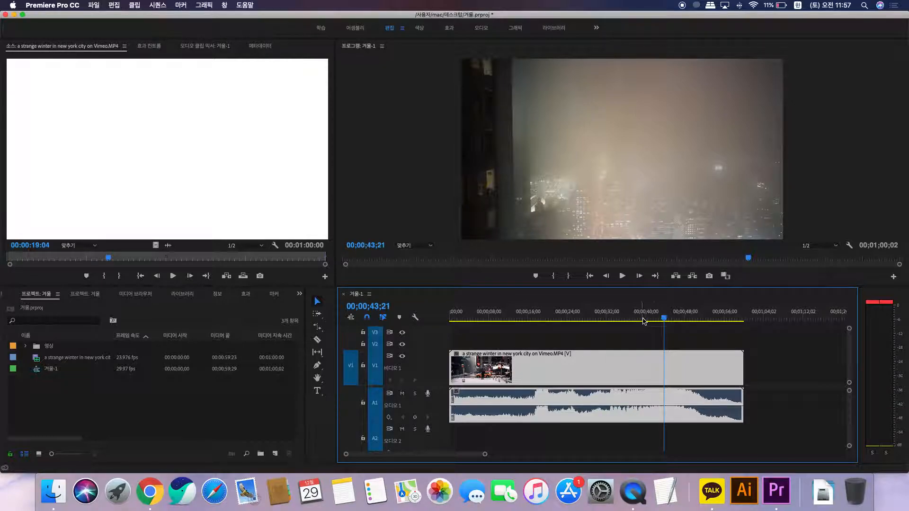
- Move the sequence playhead back to 00;00;38;23
{"action": "left_click_drag", "start_coordinate": [668, 317], "coordinate": [641, 320]}
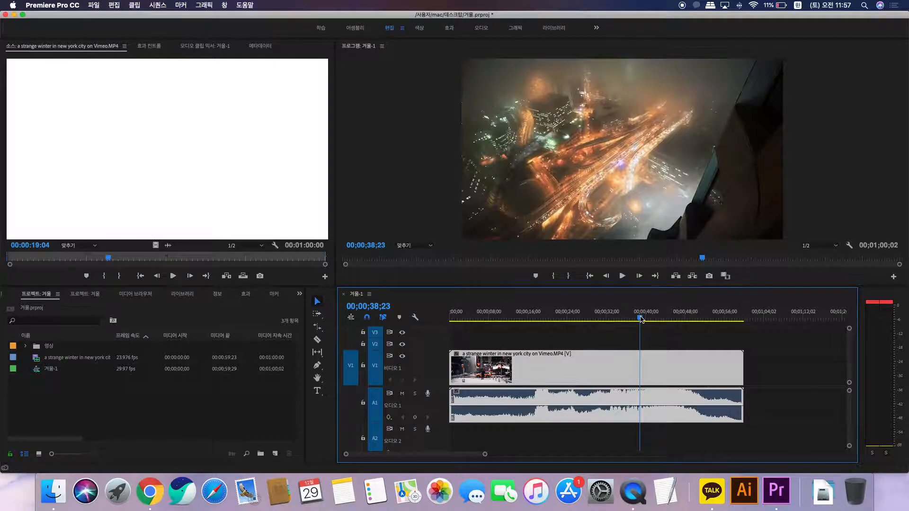
{"action": "right_click", "coordinate": [637, 499]}
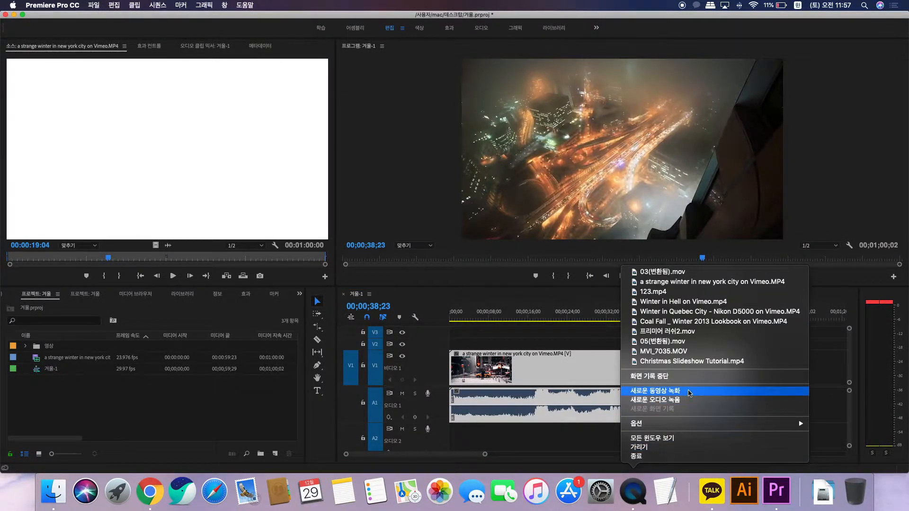